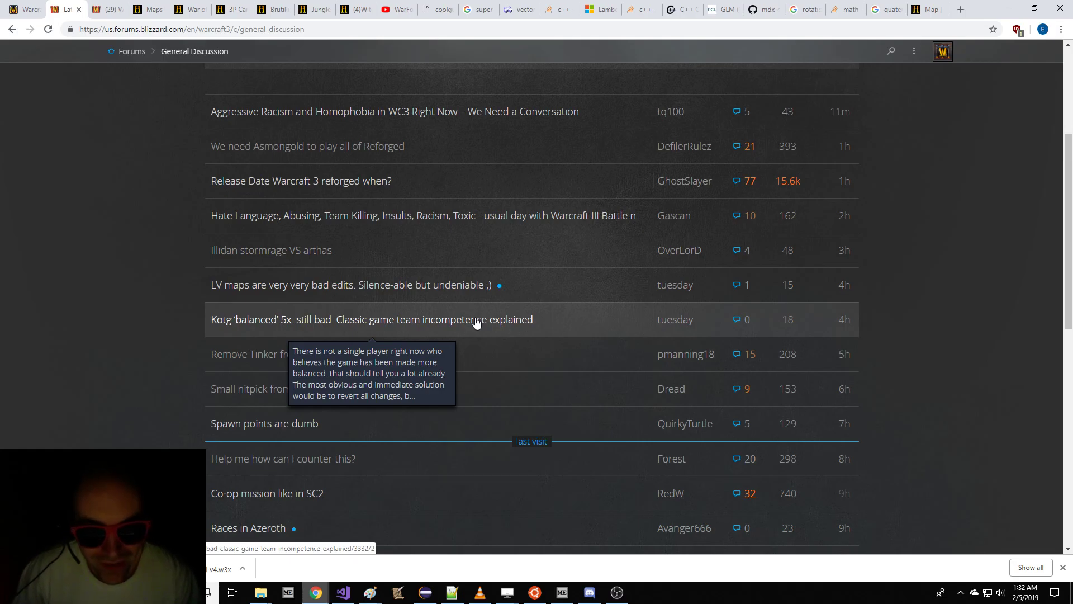
- Open the forum thread "Kotg 'balanced' 5x. still bad. Classic game team incompetence explained" and read its introduction
click(476, 320)
scroll(478, 315, down, 2)
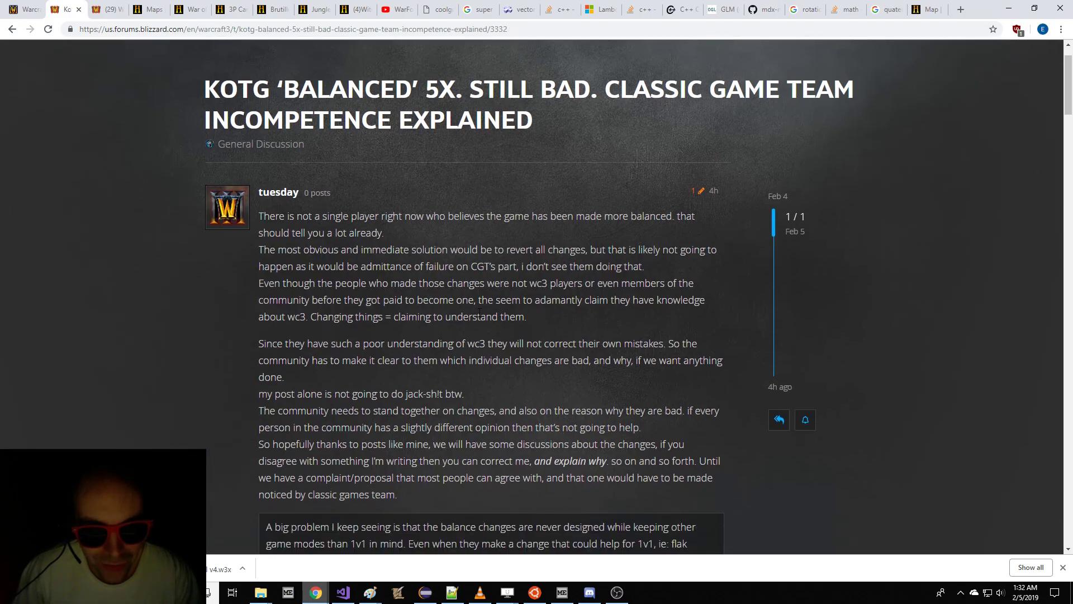
scroll(474, 310, up, 2)
scroll(472, 308, down, 1)
scroll(458, 306, down, 2)
scroll(458, 306, down, 3)
scroll(457, 306, down, 1)
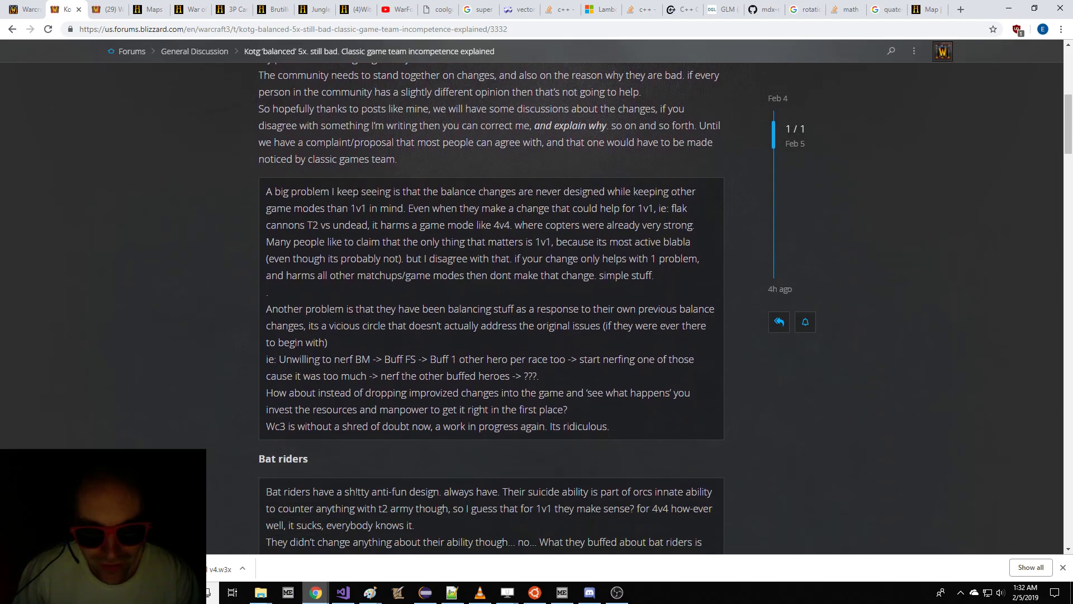
- Read the quoted criticism of the balance changes, highlighting the example that starts with "Unwilling to nerf BM -> Buff FS"
drag(309, 193, 474, 358)
scroll(464, 347, down, 1)
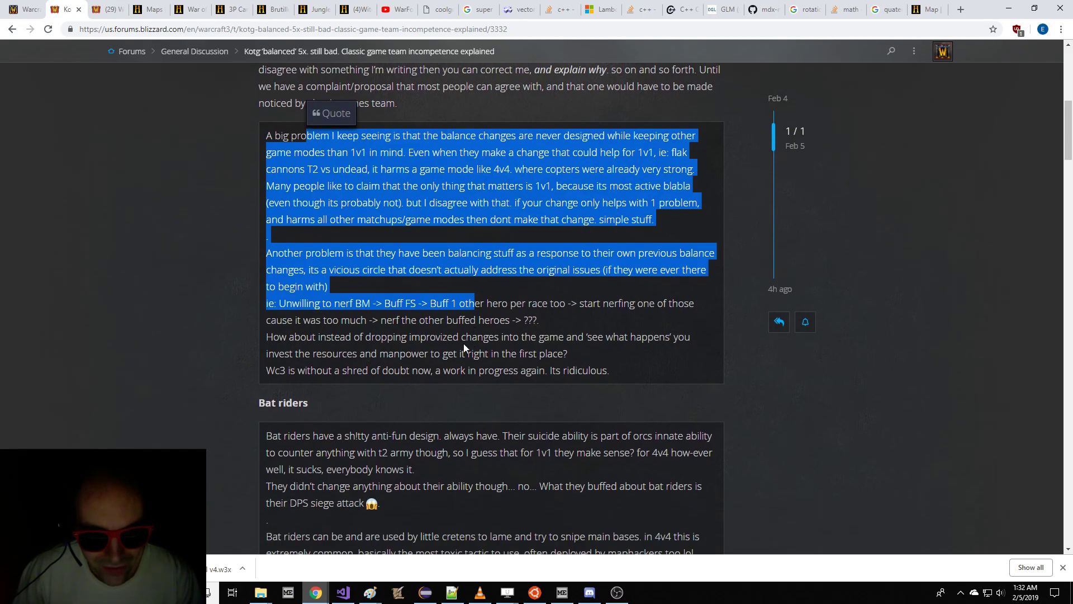
click(229, 306)
drag(229, 306, 463, 306)
scroll(474, 307, down, 1)
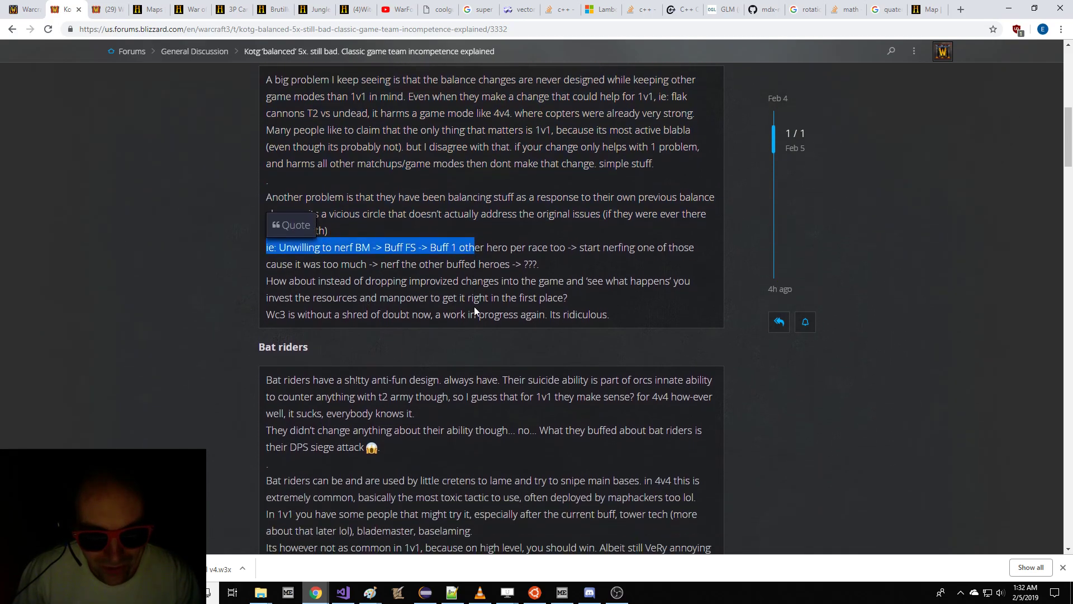
click(384, 265)
drag(279, 247, 514, 247)
scroll(515, 247, down, 2)
scroll(515, 249, down, 1)
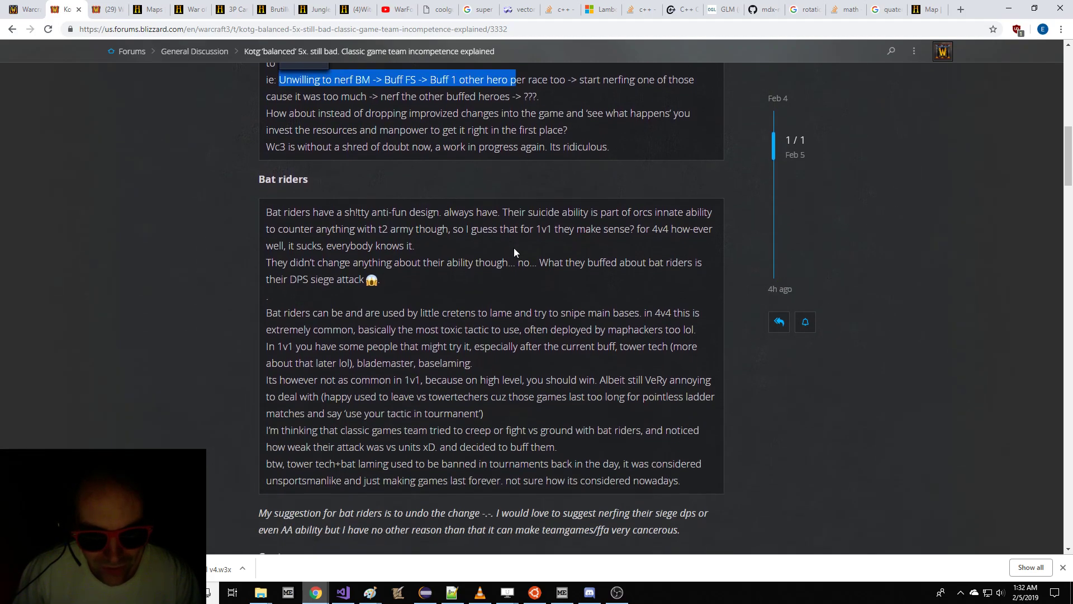
- Read the Bat riders section and highlight the opening statement of the copter section about the hp buff
drag(259, 217, 451, 396)
scroll(450, 396, down, 3)
scroll(450, 395, down, 3)
drag(287, 254, 499, 255)
scroll(494, 274, down, 2)
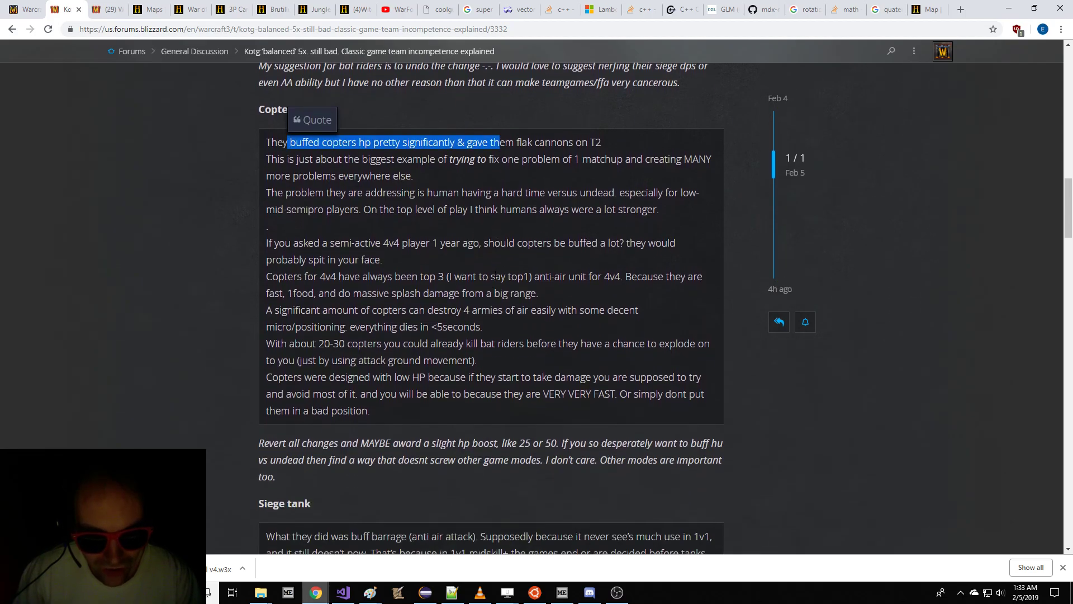
- Launch the Warcraft III World Editor and open the unit data in its Object Editor
click(406, 588)
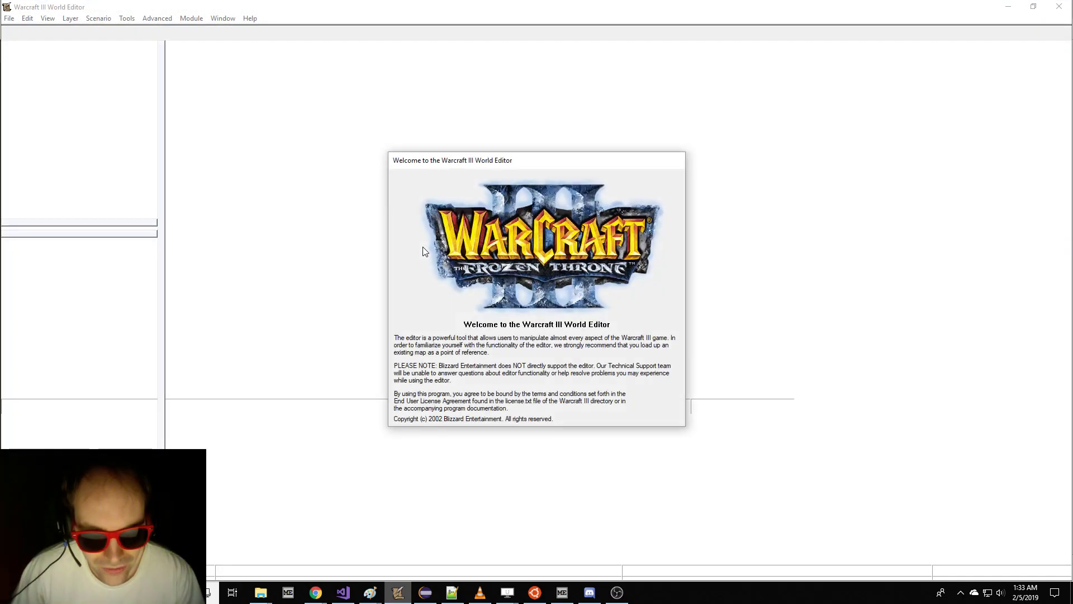
click(316, 592)
click(495, 545)
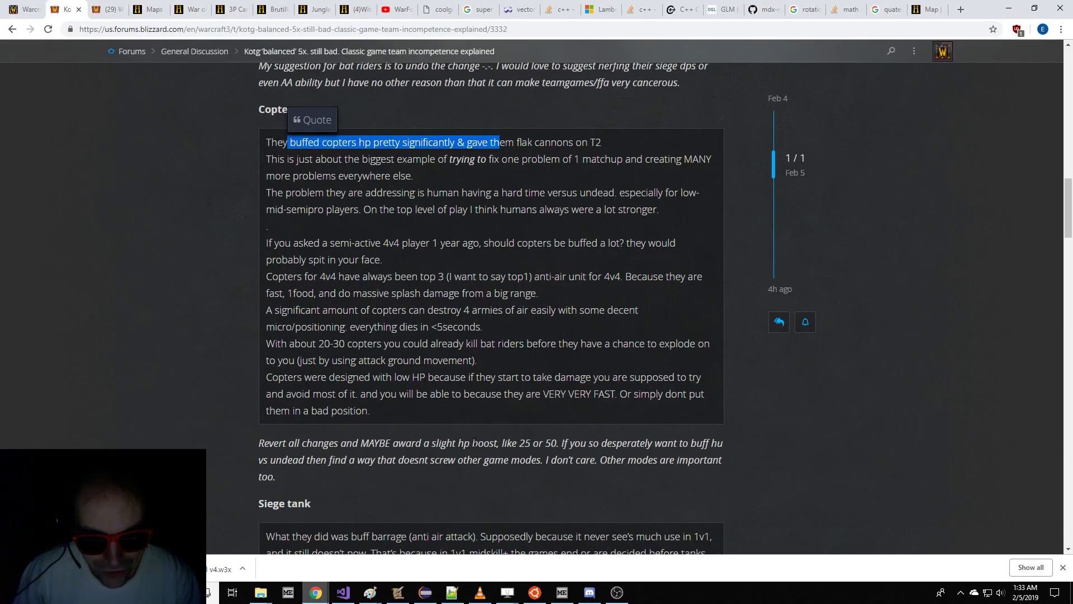
click(407, 585)
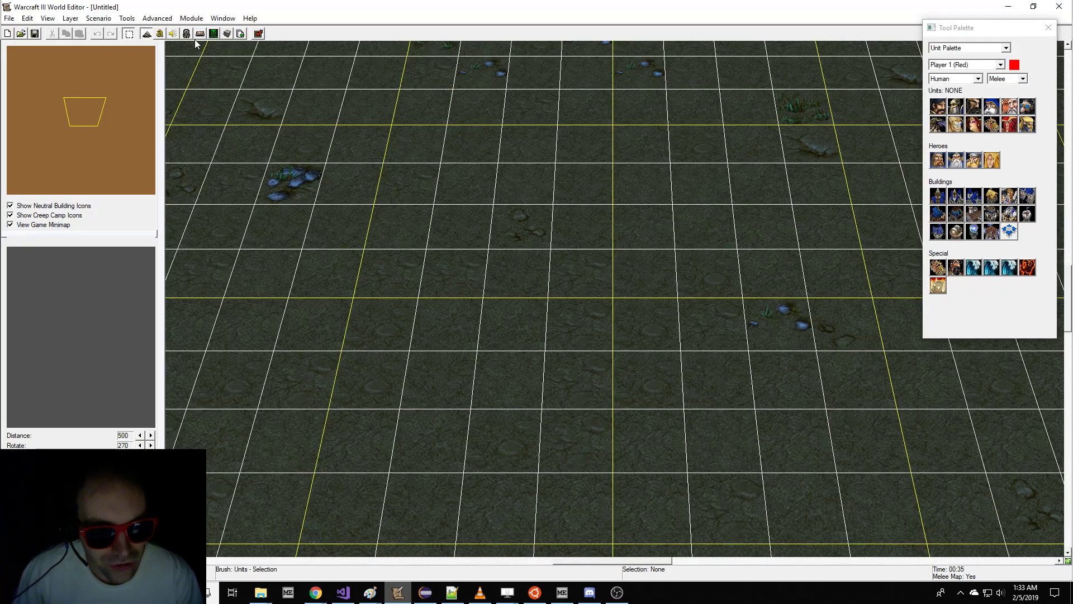
click(192, 39)
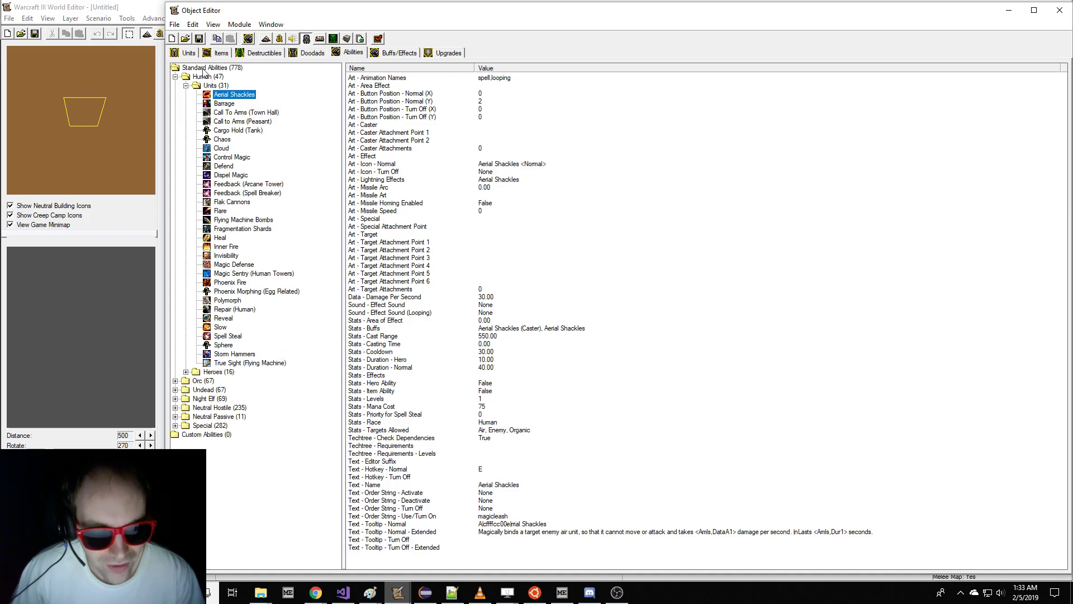
click(188, 53)
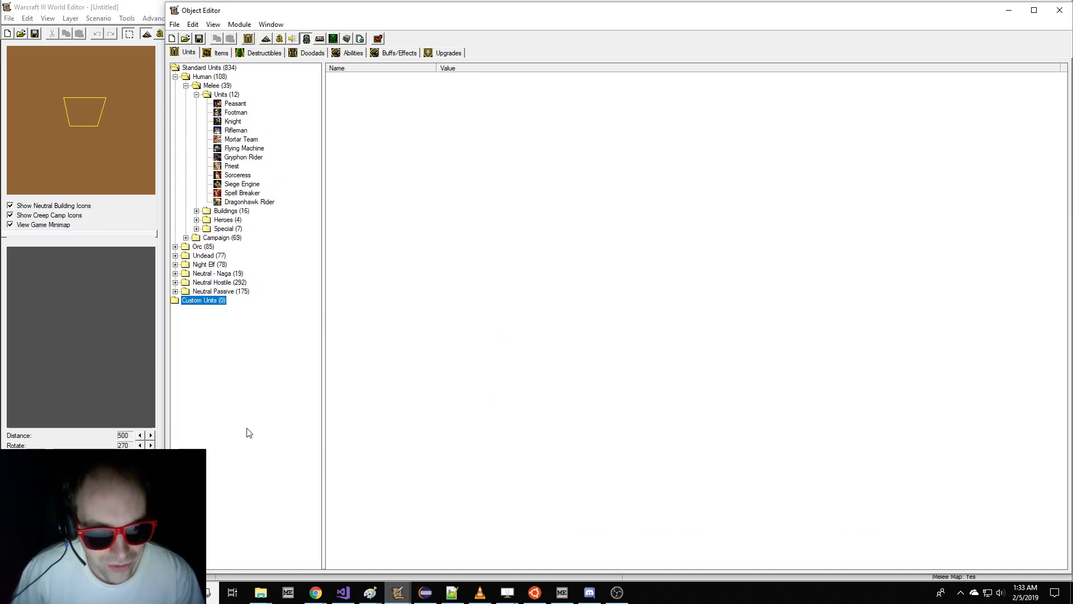
- Switch to the forum post in the browser and review its balance criticism and Bat riders section
mouse_move(323, 598)
click(491, 516)
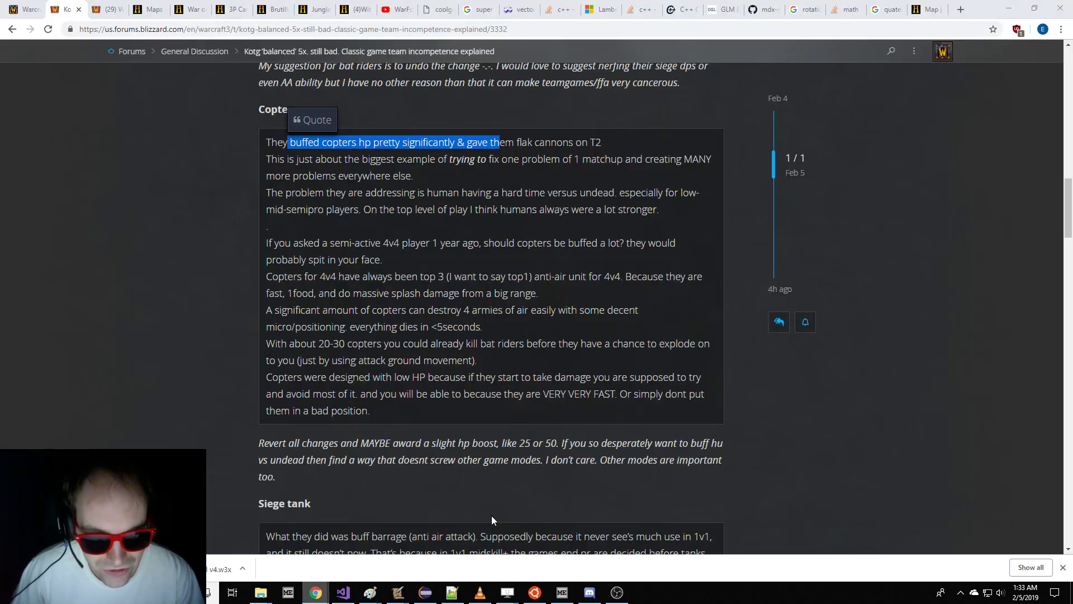
scroll(495, 383, up, 9)
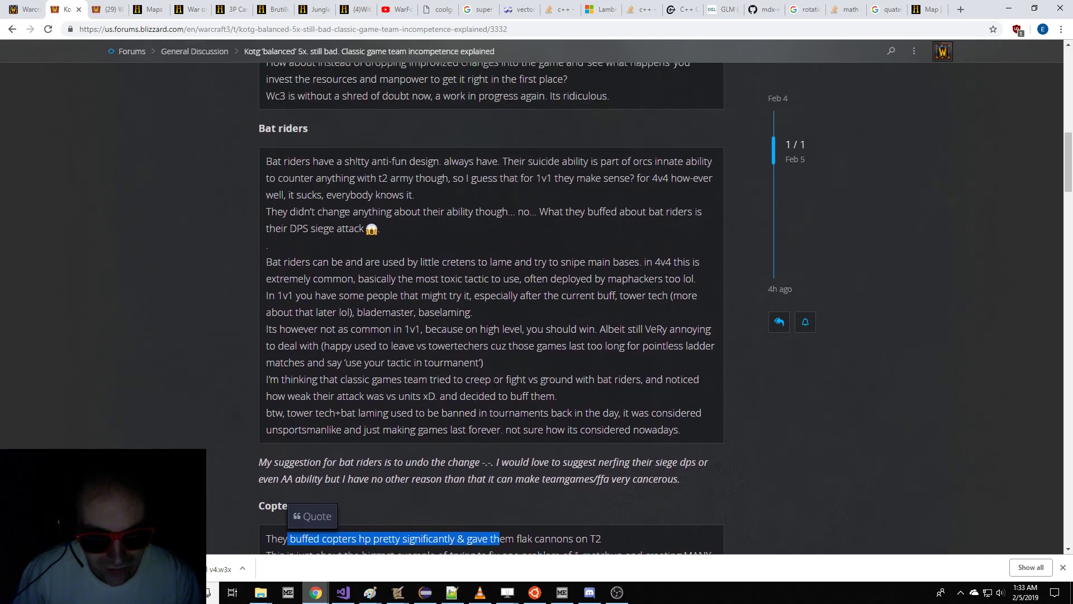
scroll(495, 386, up, 3)
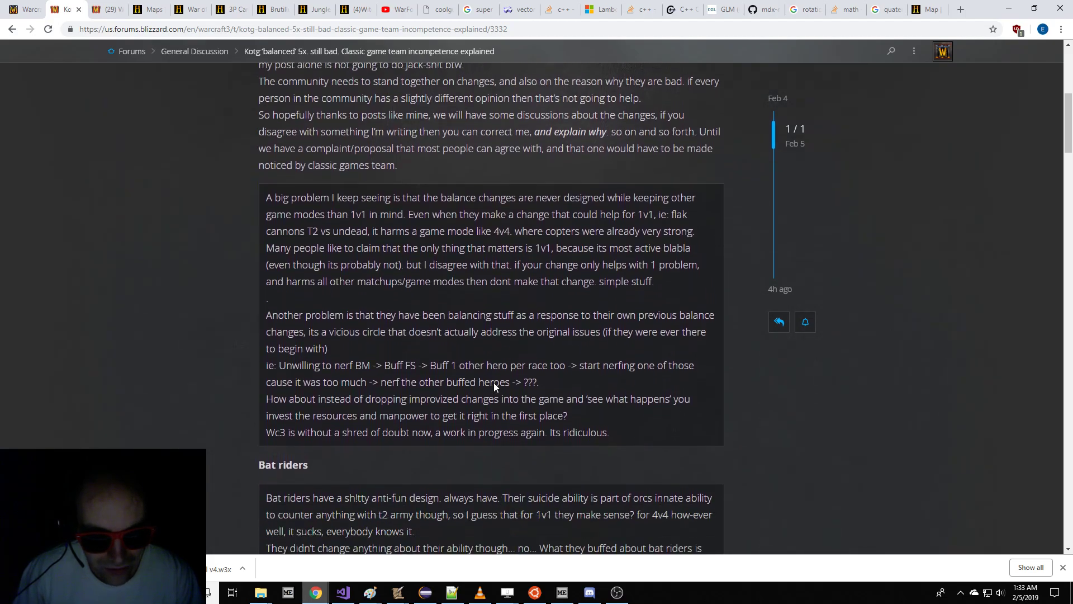
scroll(494, 386, down, 6)
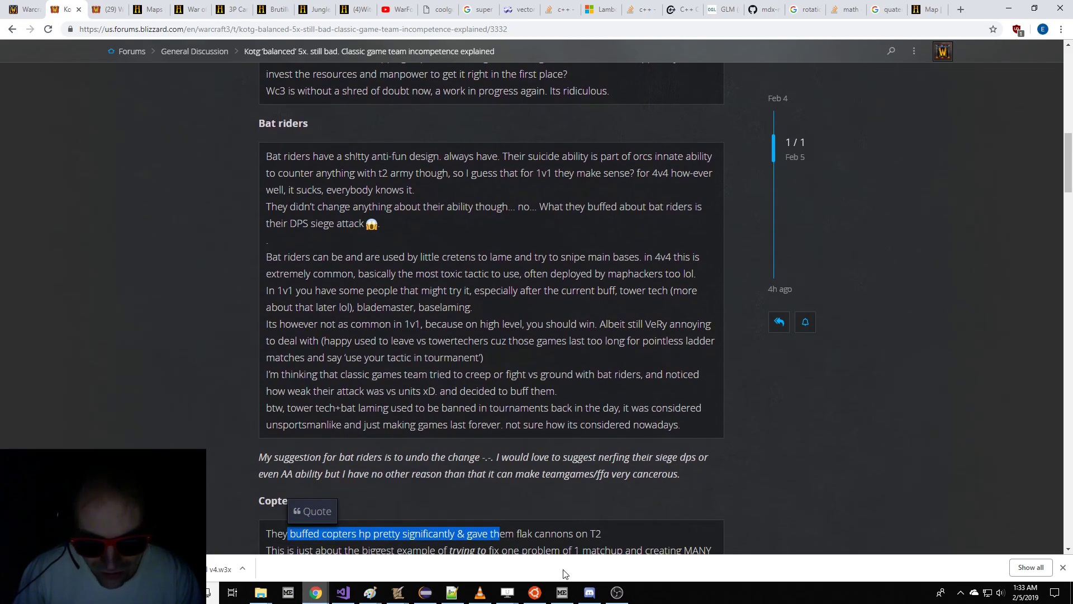
- Return to the Object Editor, view the Flying Machine's data, and search the units for "batrider"
mouse_move(412, 594)
click(454, 548)
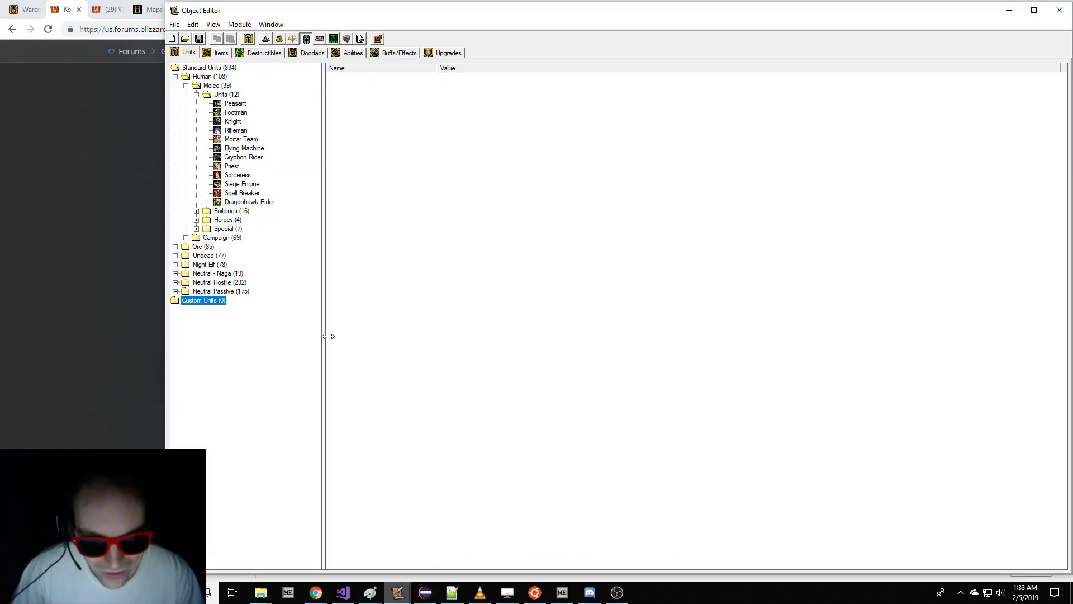
click(245, 148)
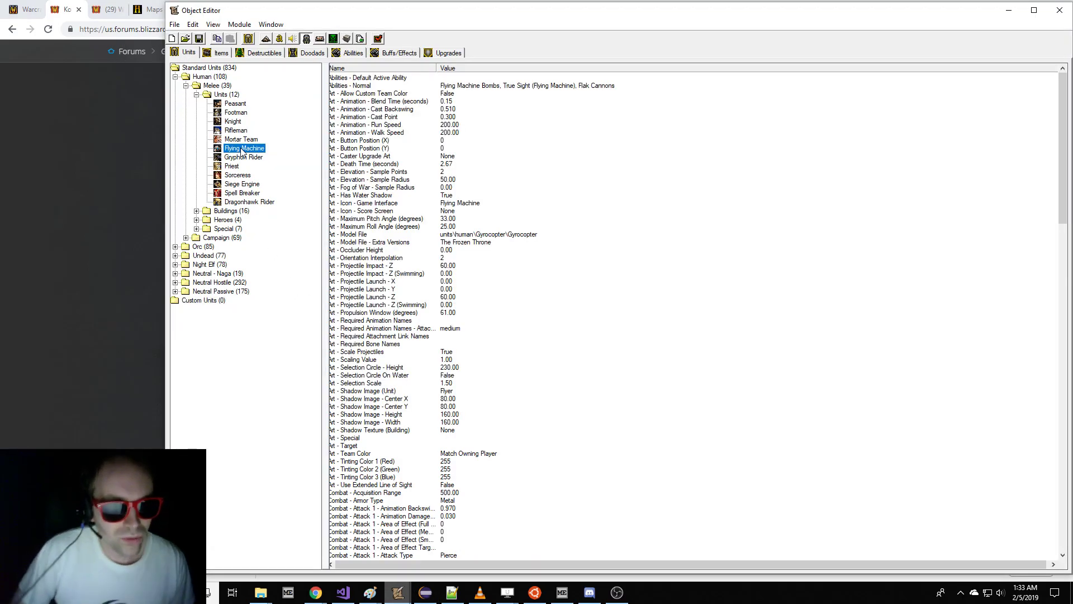
key(ctrl+f)
text(bat rid)
key(Return)
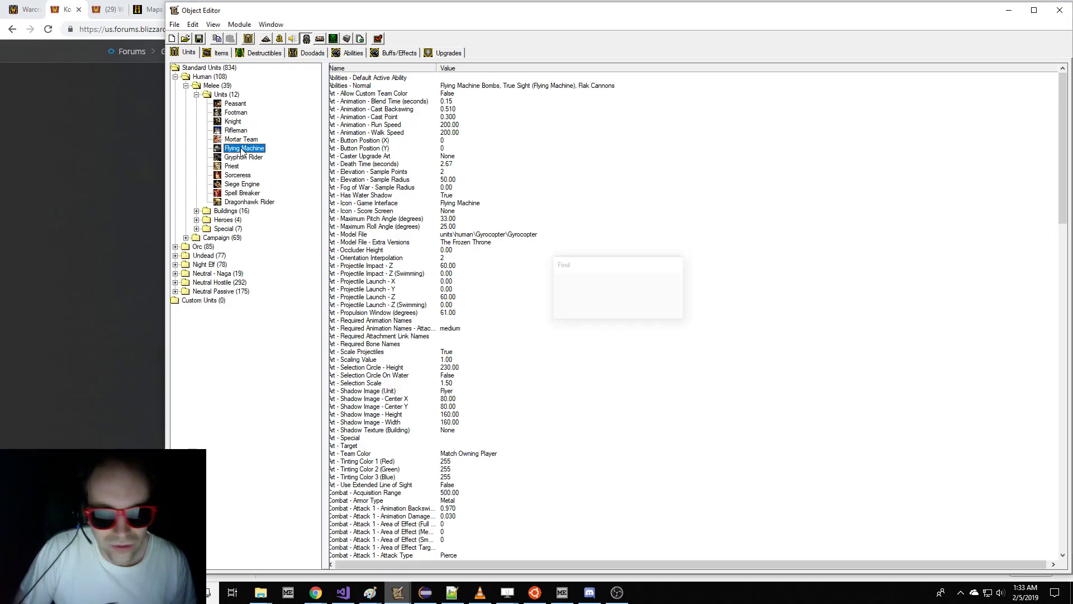
key(ctrl+f)
text(batrider)
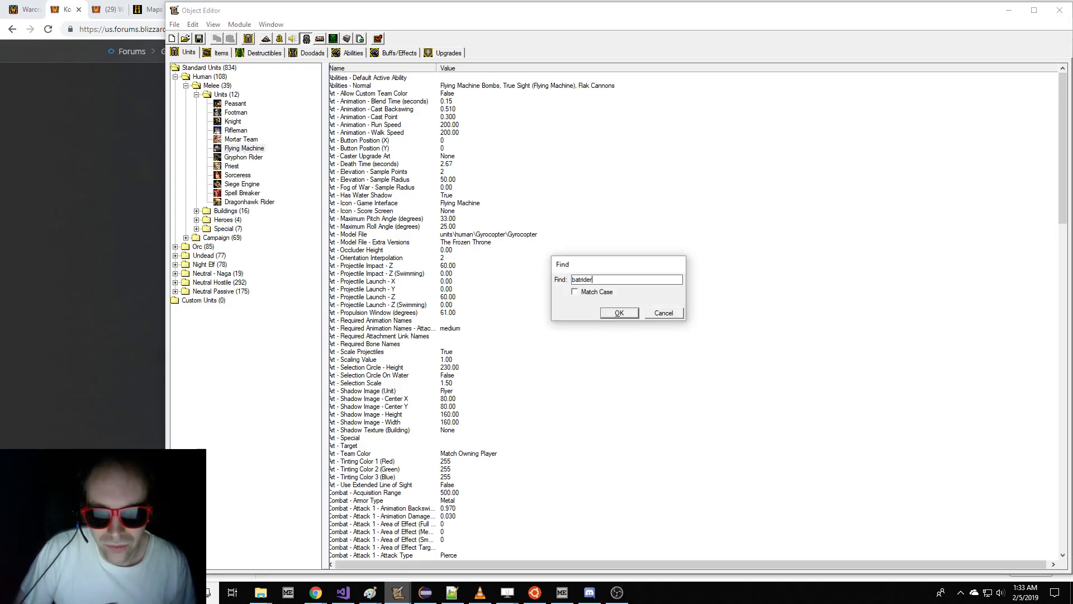
key(Return)
key(ctrl+d)
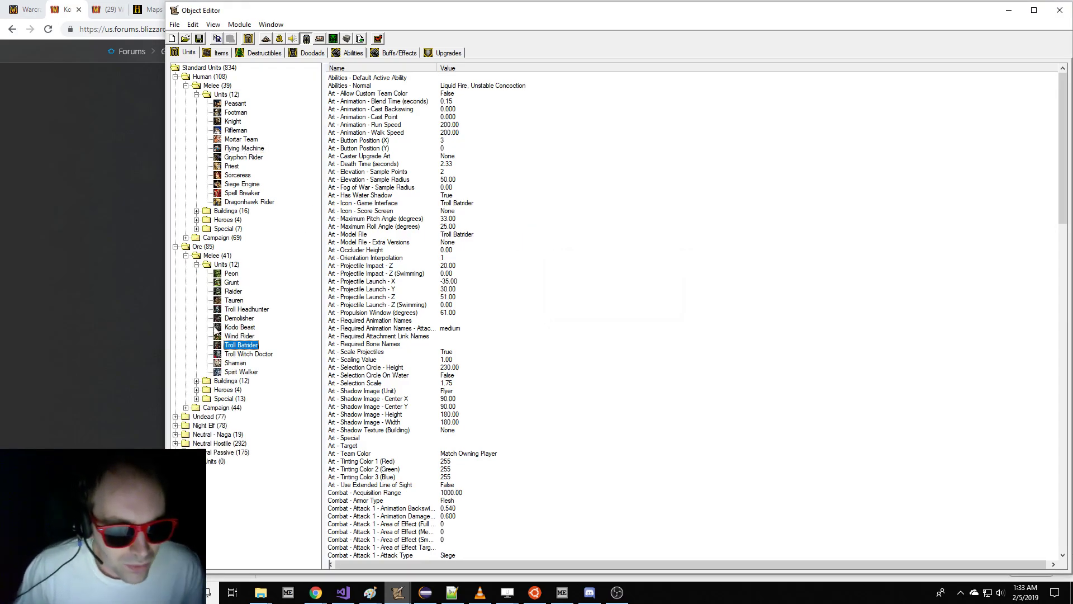
key(ctrl+d)
- Remove Troll Batrider from the units trained by the orc Beastiary
click(197, 380)
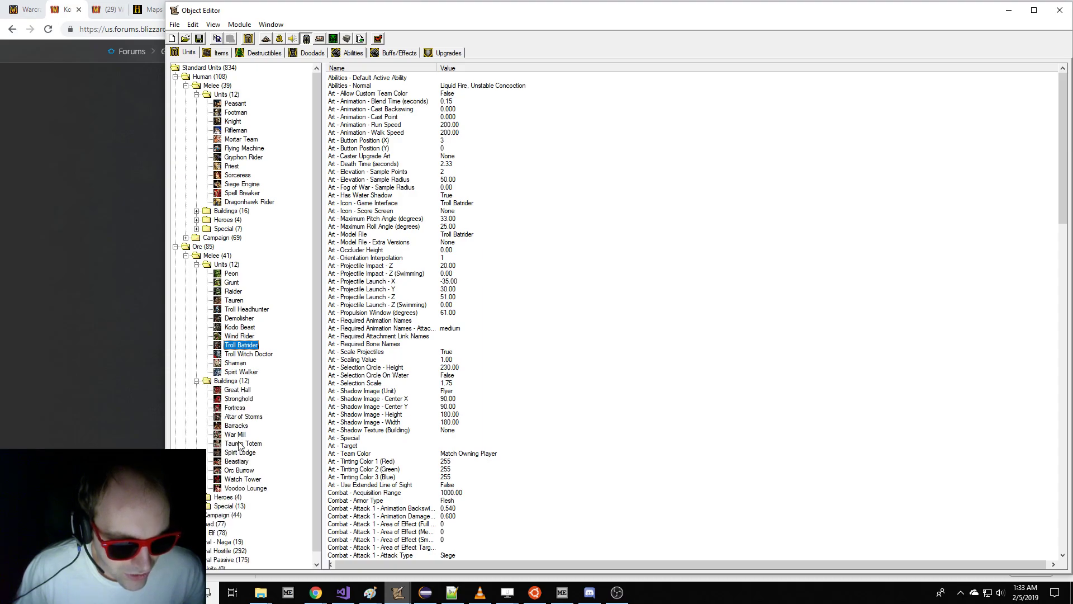
click(240, 464)
click(740, 361)
scroll(615, 425, down, 20)
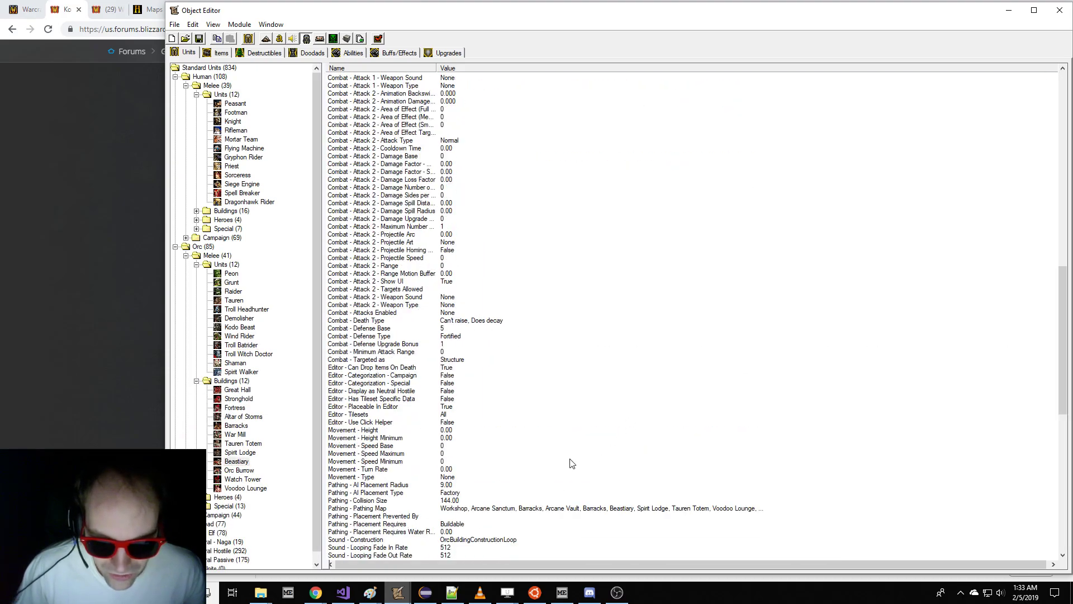
click(542, 493)
double_click(542, 493)
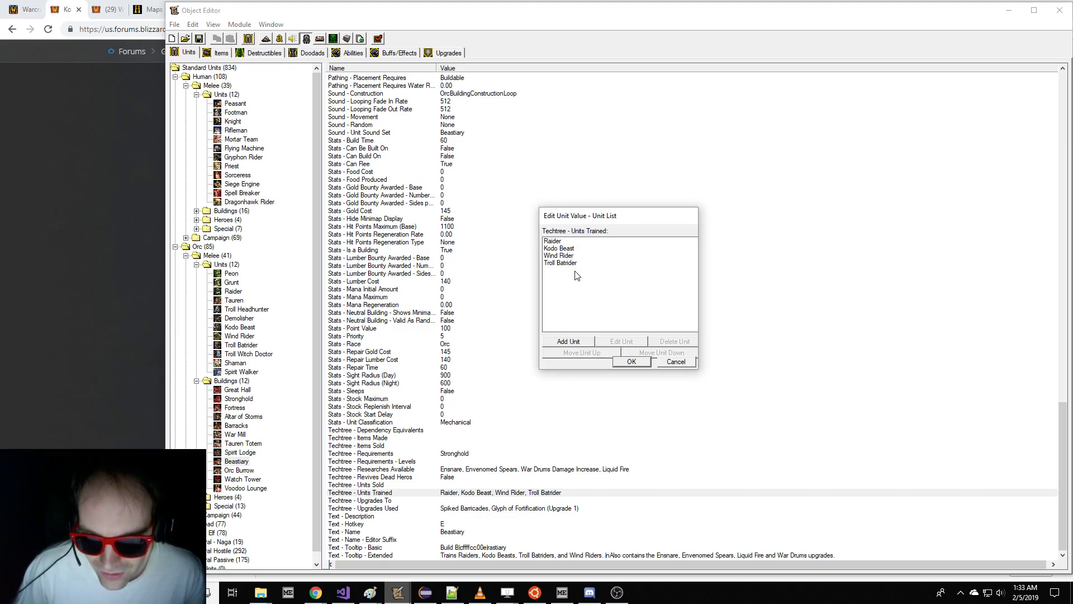
click(561, 263)
click(654, 341)
click(632, 362)
double_click(520, 471)
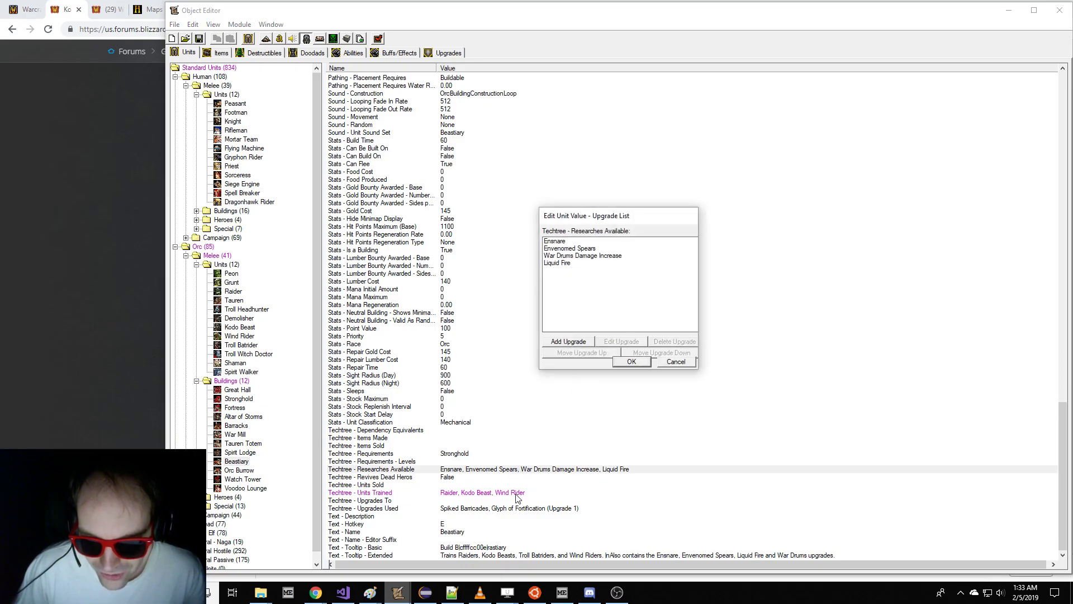
key(Escape)
- Set the map's game data set to Melee (Latest Patch) in the map options
mouse_move(388, 596)
click(348, 543)
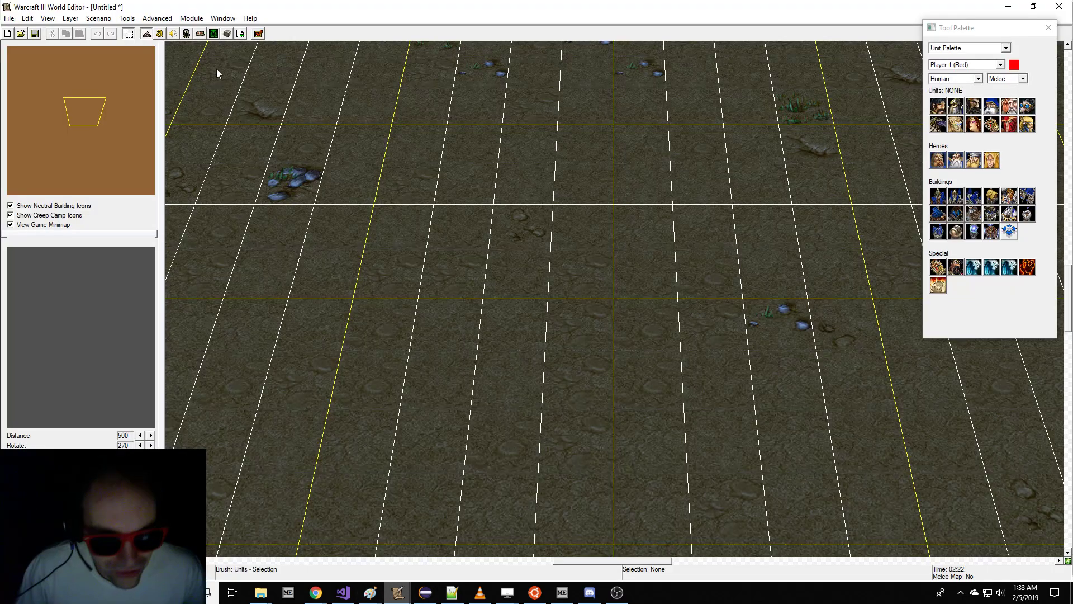
click(99, 18)
click(123, 40)
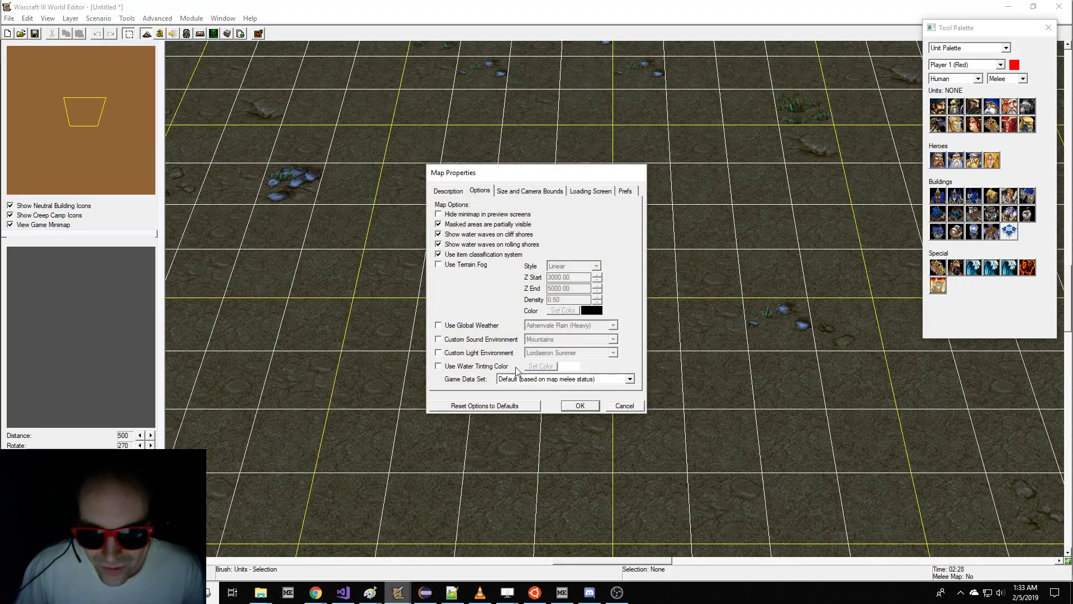
click(514, 380)
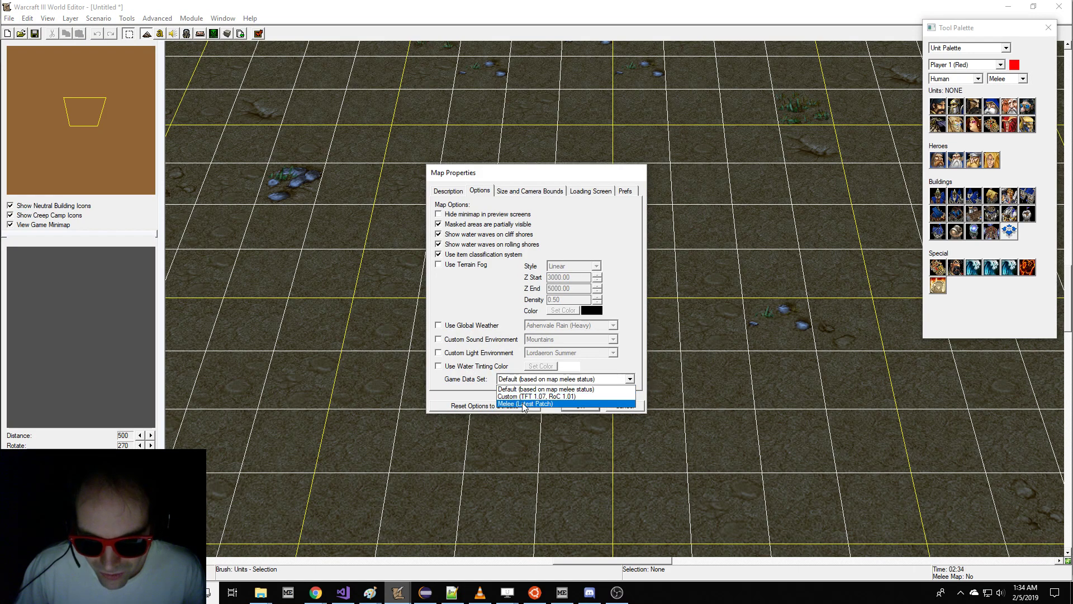
click(572, 400)
key(Return)
- Remove Liquid Fire from the researches available at the orc Beastiary in the Object Editor
click(186, 34)
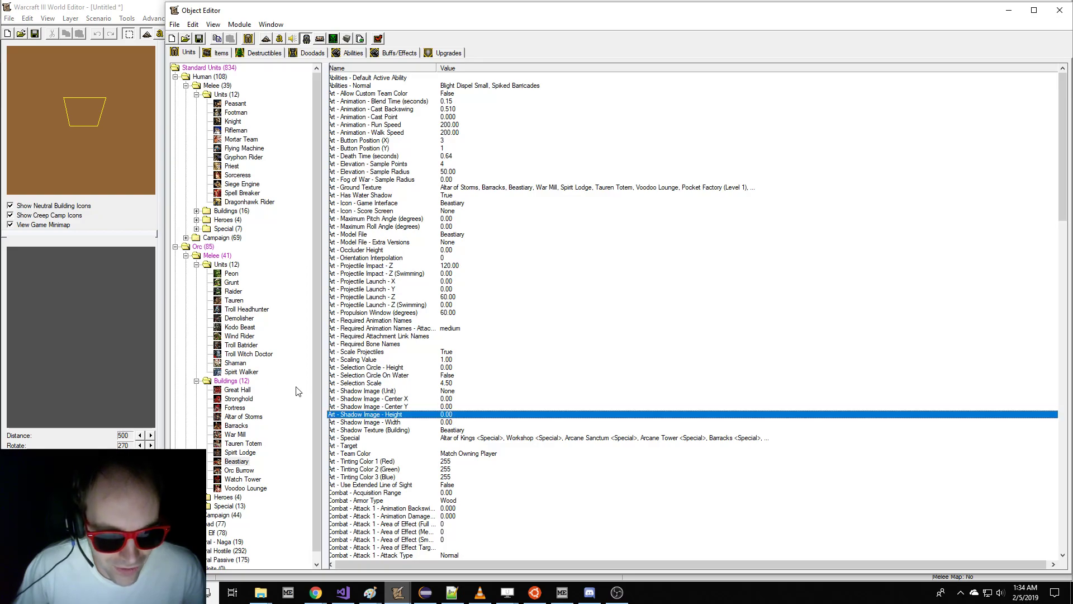
scroll(475, 387, down, 20)
double_click(525, 474)
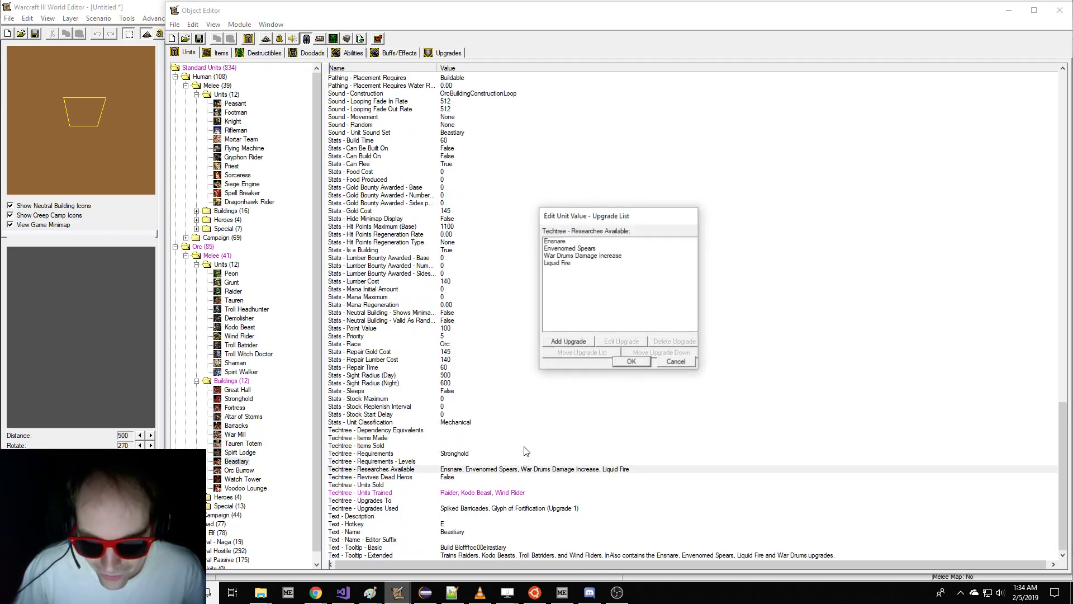
click(564, 262)
click(660, 342)
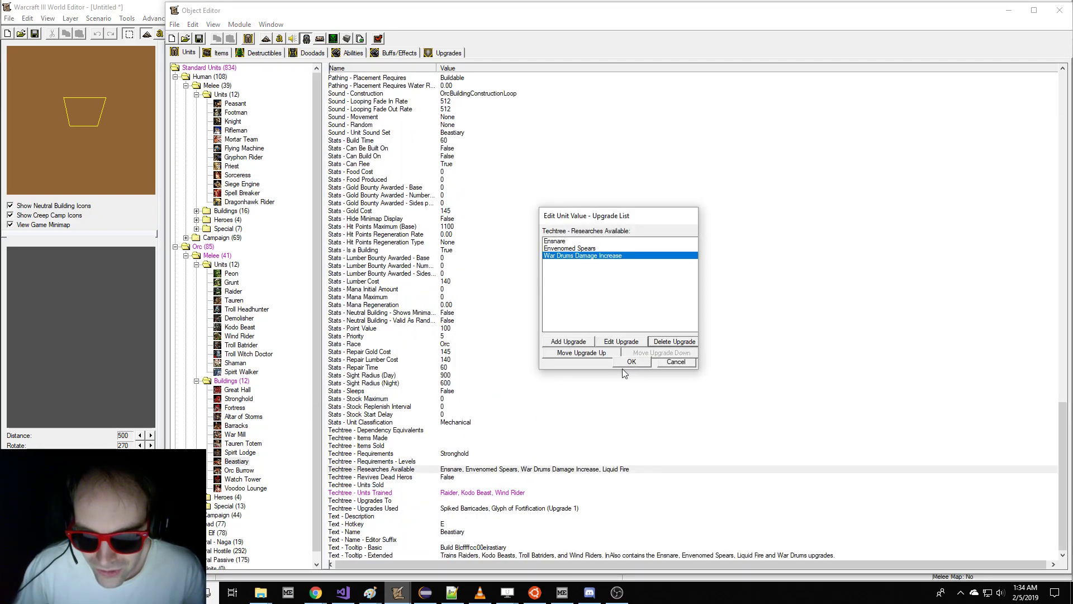
click(631, 362)
click(583, 367)
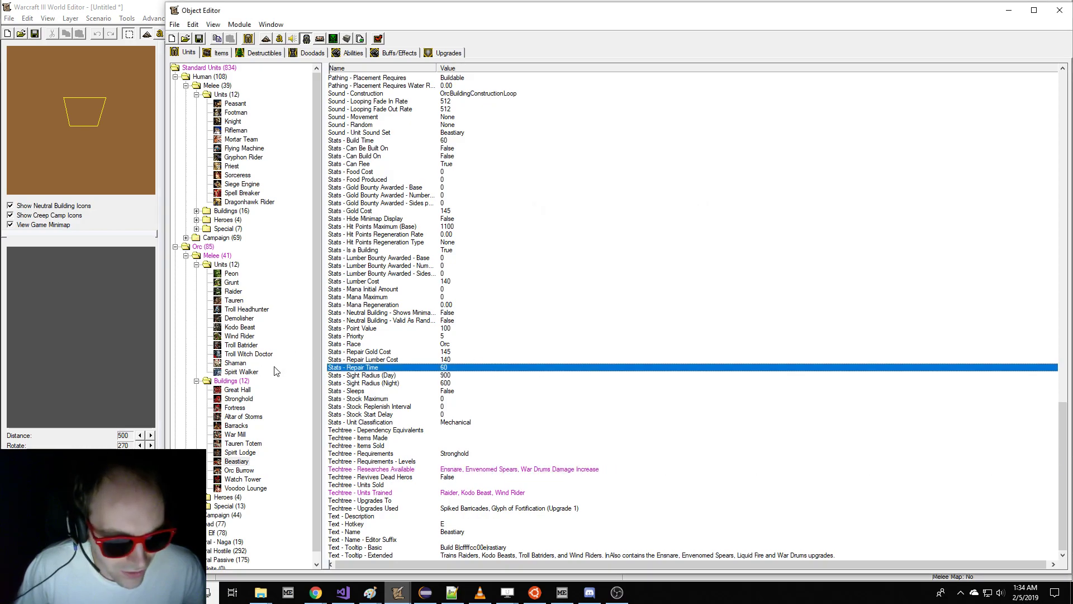
click(237, 461)
- Switch to the forum post in the browser and highlight the complaint "Unwilling to nerf BM"
mouse_move(329, 590)
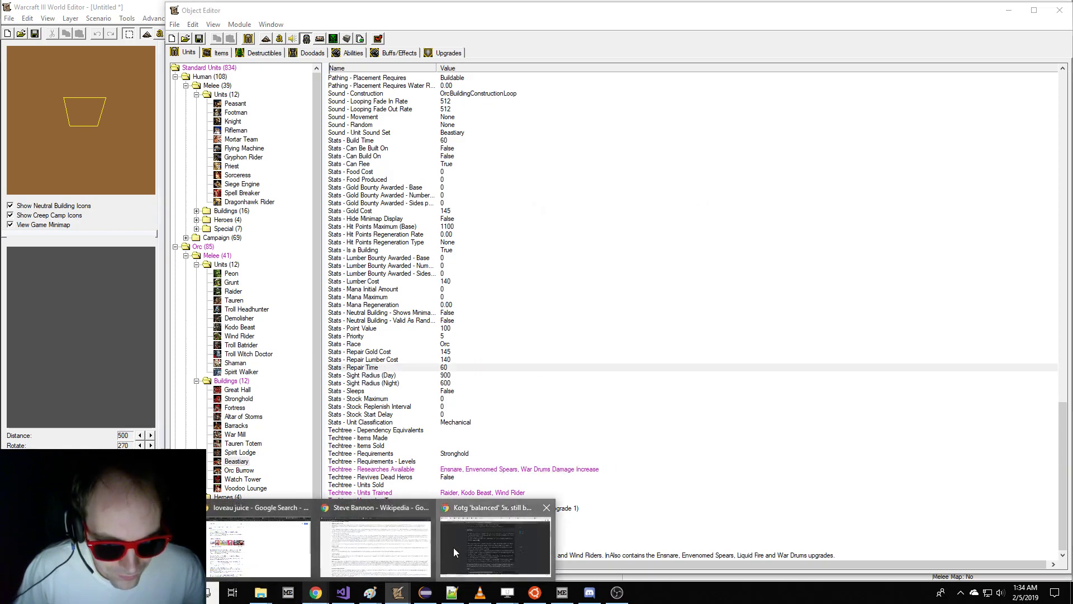
click(454, 547)
scroll(464, 390, up, 7)
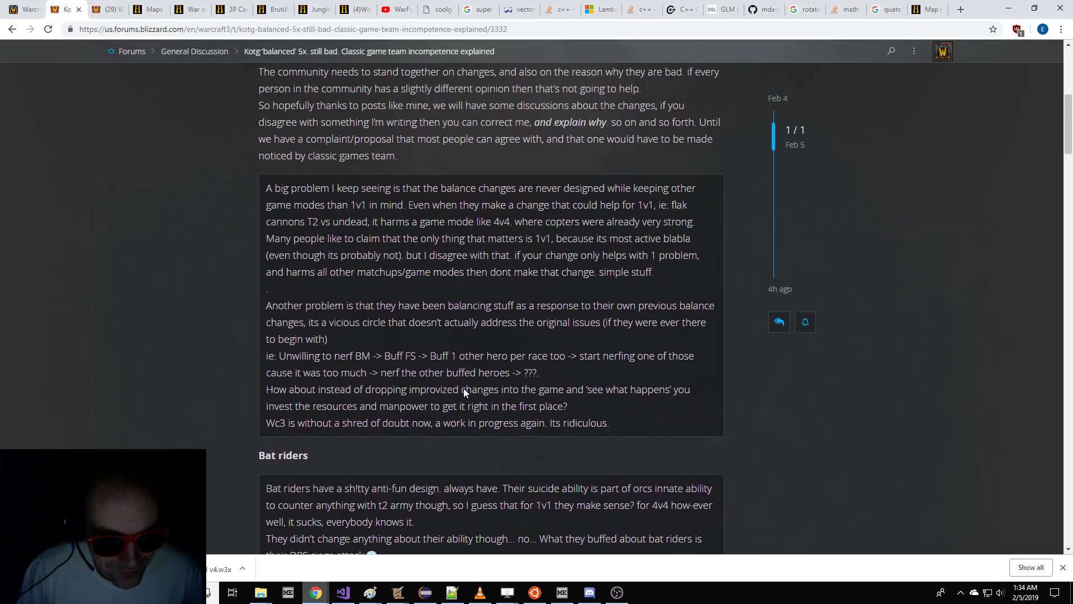
scroll(464, 391, down, 2)
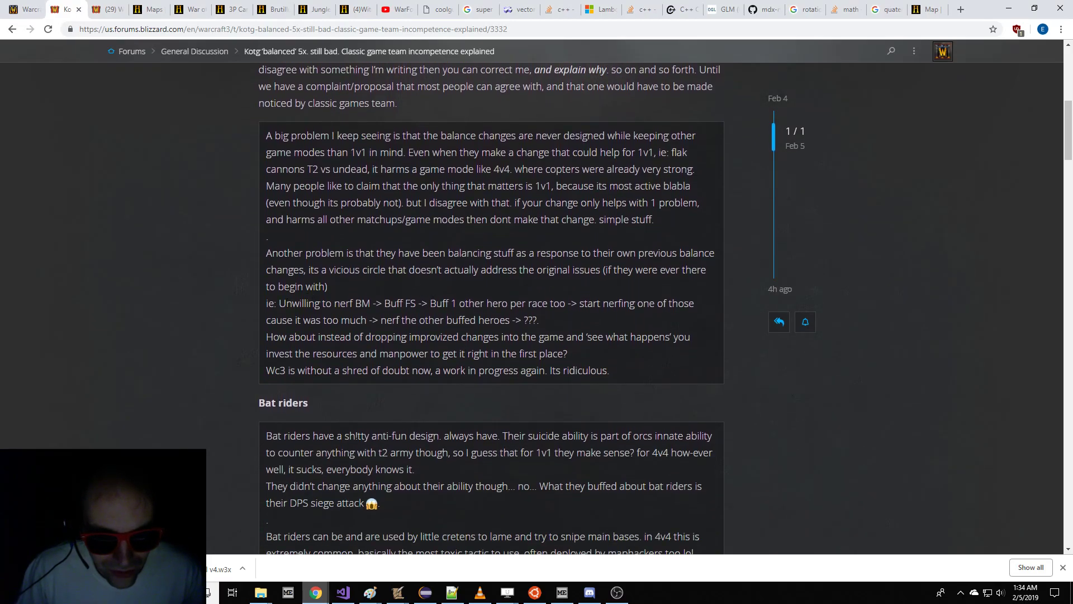
drag(280, 303, 370, 304)
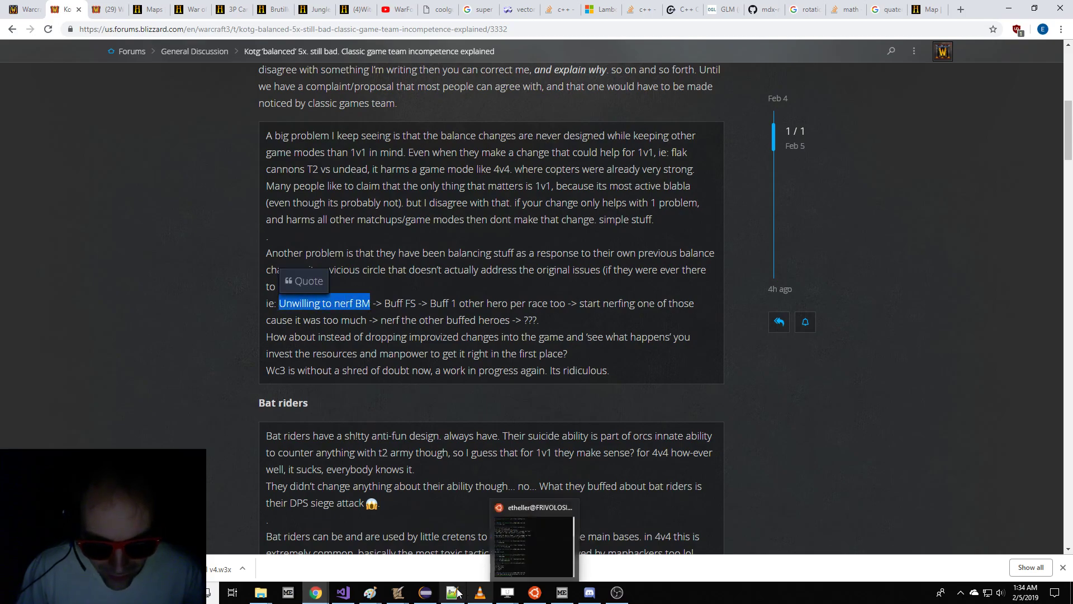
- Switch to the Object Editor and find the Blademaster unit
mouse_move(399, 595)
click(467, 536)
click(245, 212)
key(ctrl+f)
text(blademaster)
key(Return)
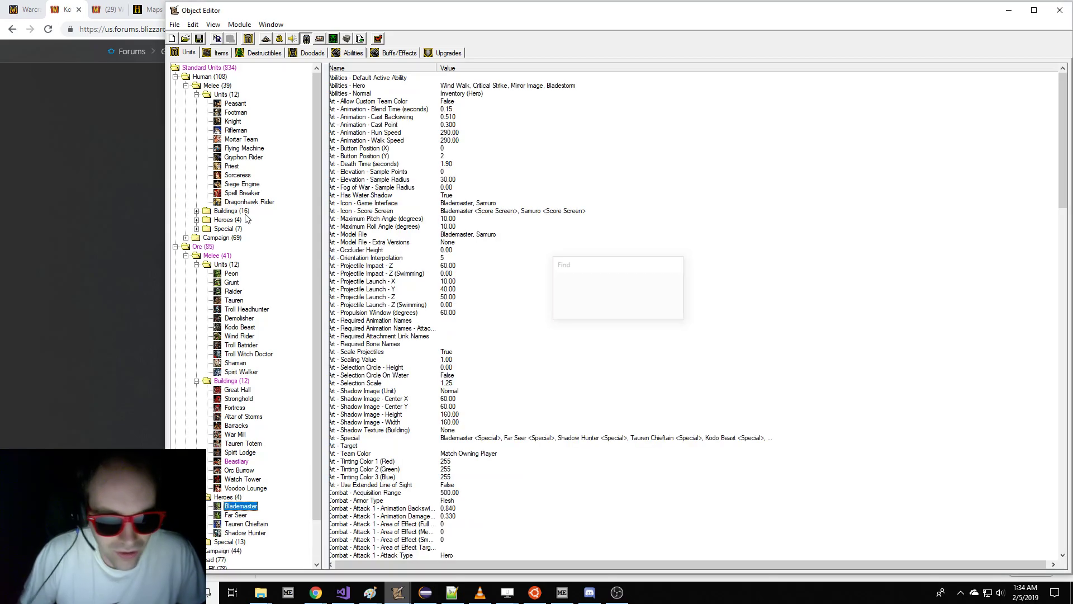
- Set the Blademaster's primary attribute to Intelligence
click(580, 249)
scroll(568, 298, down, 20)
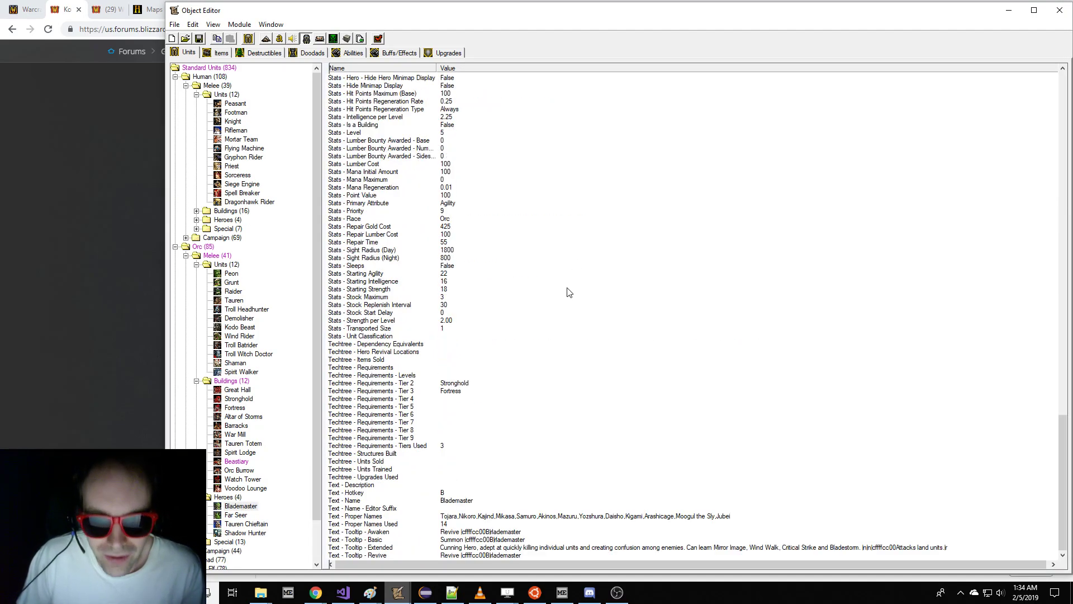
scroll(463, 314, up, 1)
double_click(439, 228)
click(647, 294)
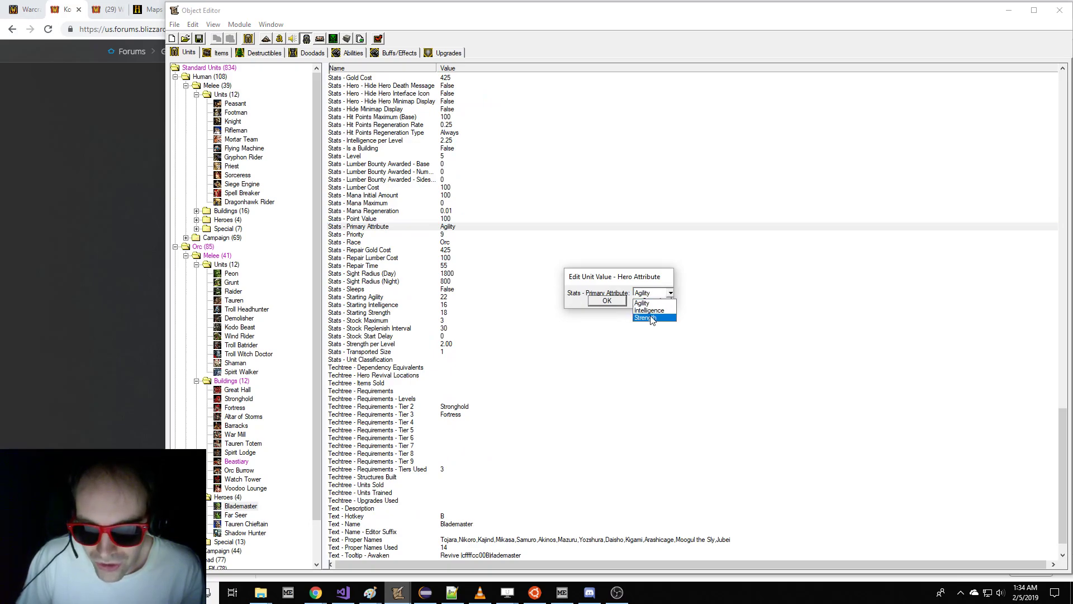
click(634, 310)
click(607, 300)
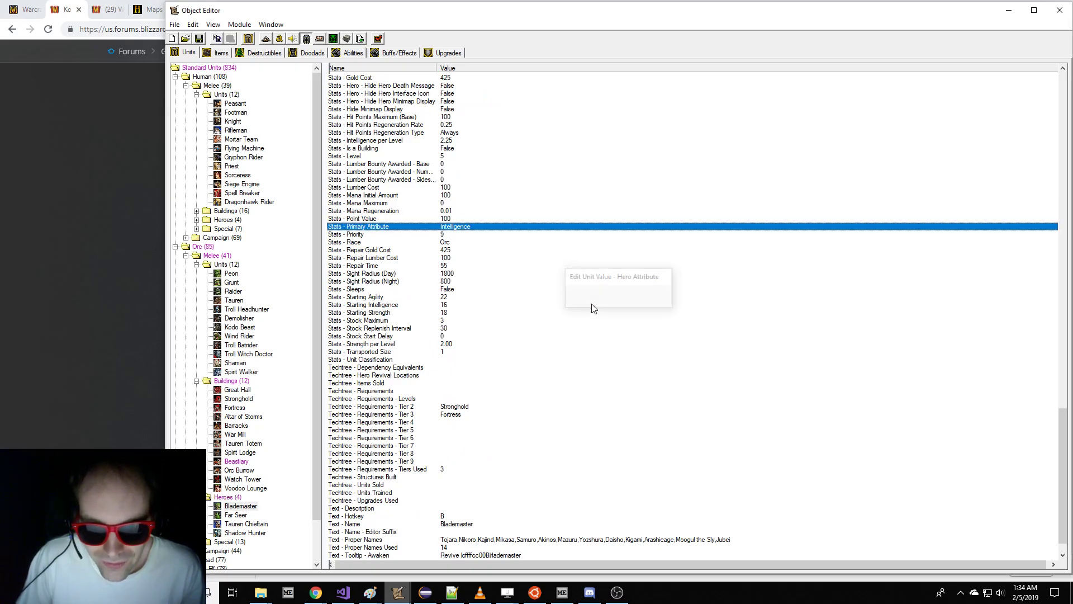
- Set the Blademaster's starting agility to 16
click(474, 313)
key(Up)
key(Up)
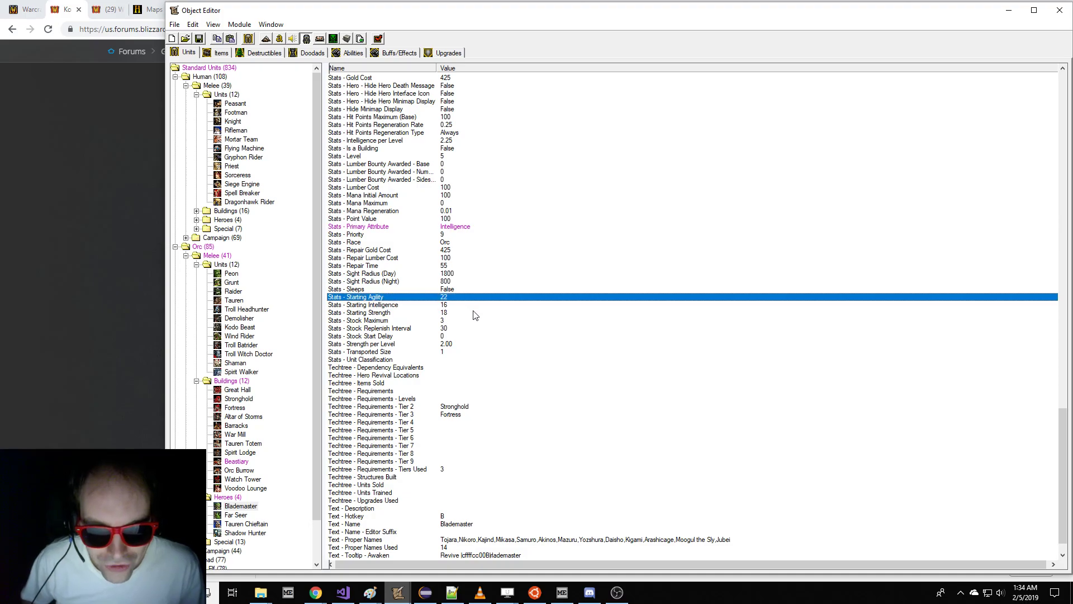
key(Down)
key(Up)
key(Return)
text(16)
key(Return)
- Check the Blademaster's hero abilities and look up Bladestorm in the ability data
scroll(464, 312, up, 20)
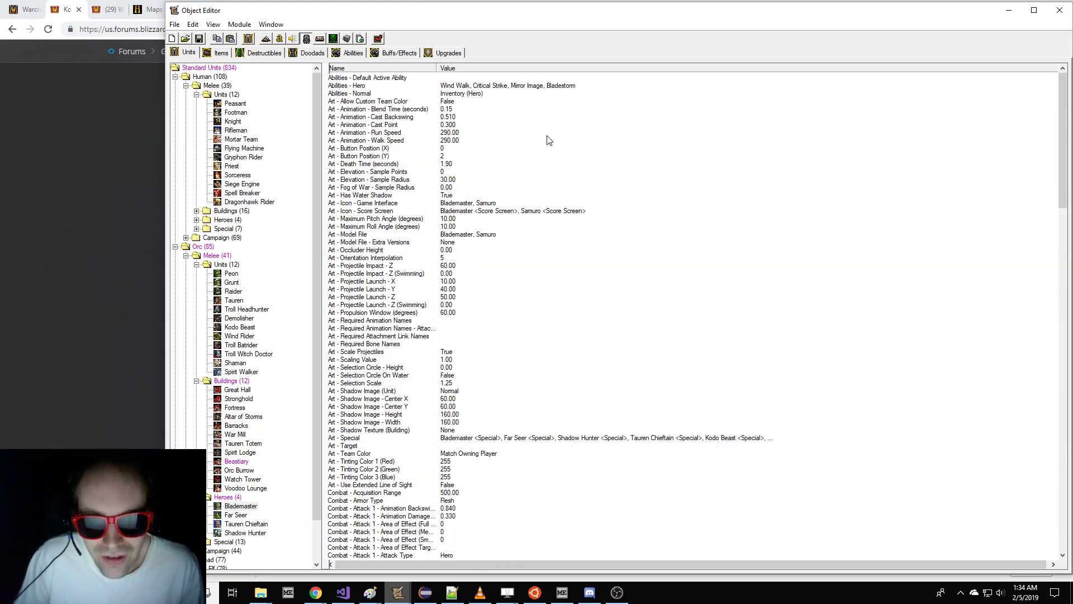
click(540, 93)
key(Up)
click(353, 53)
key(ctrl+f)
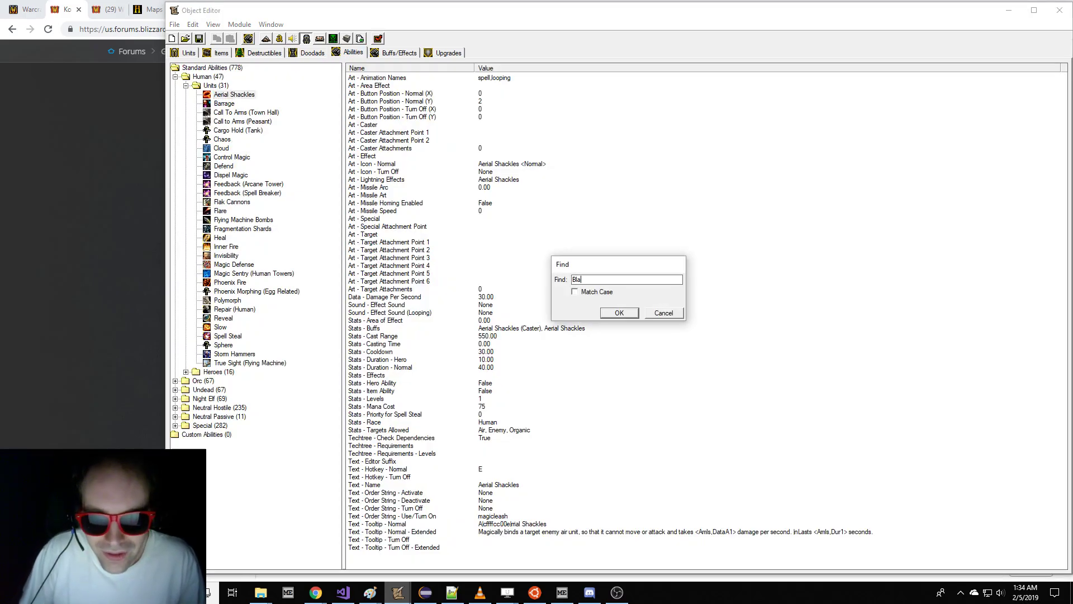
text(Bladesto)
key(Return)
scroll(241, 380, down, 2)
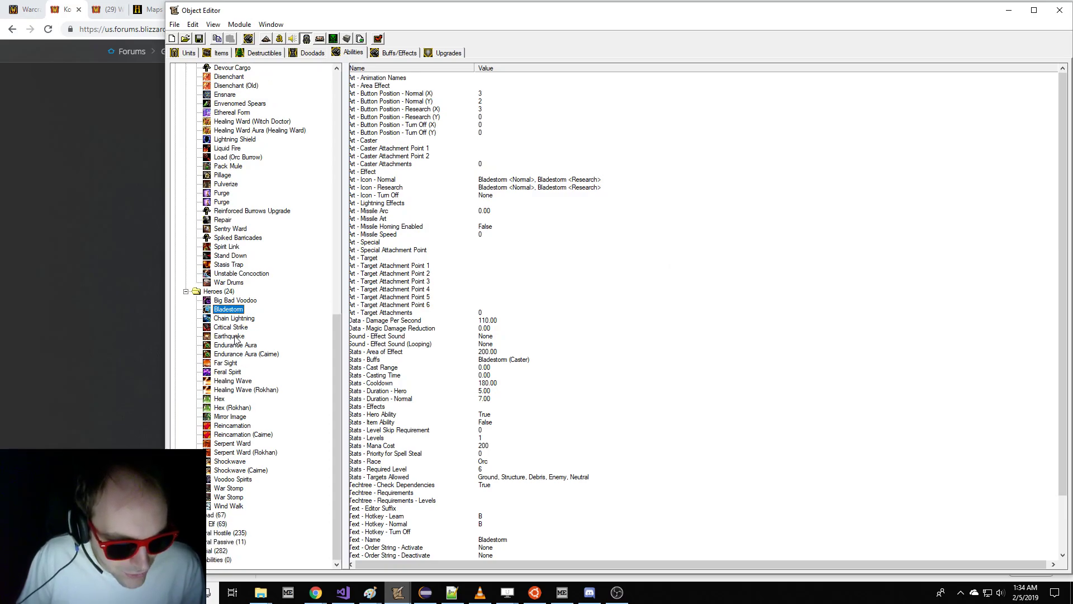
click(234, 479)
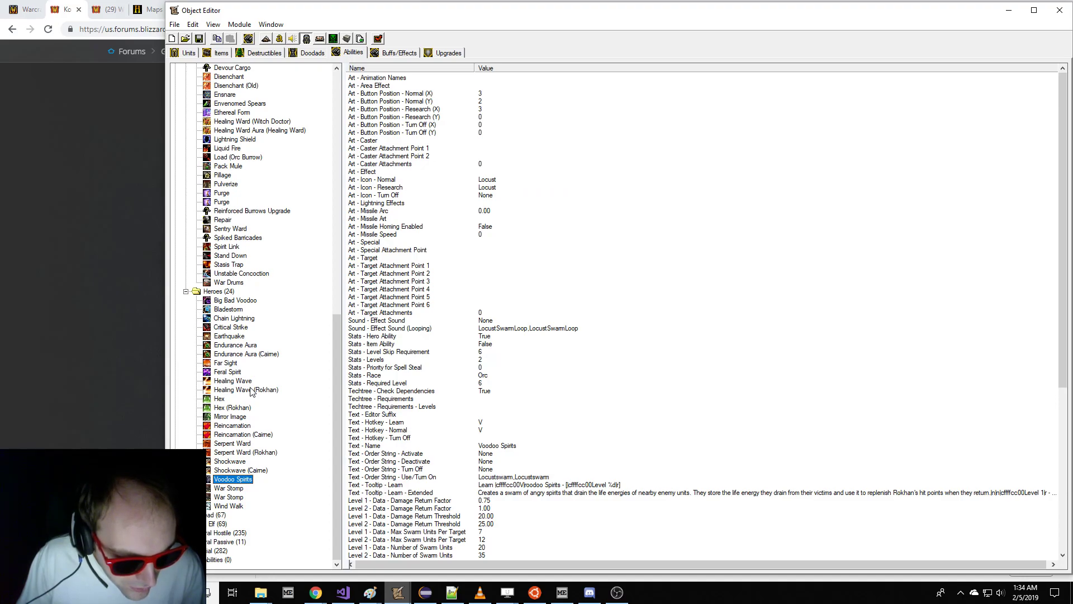
scroll(250, 391, up, 2)
scroll(251, 392, down, 2)
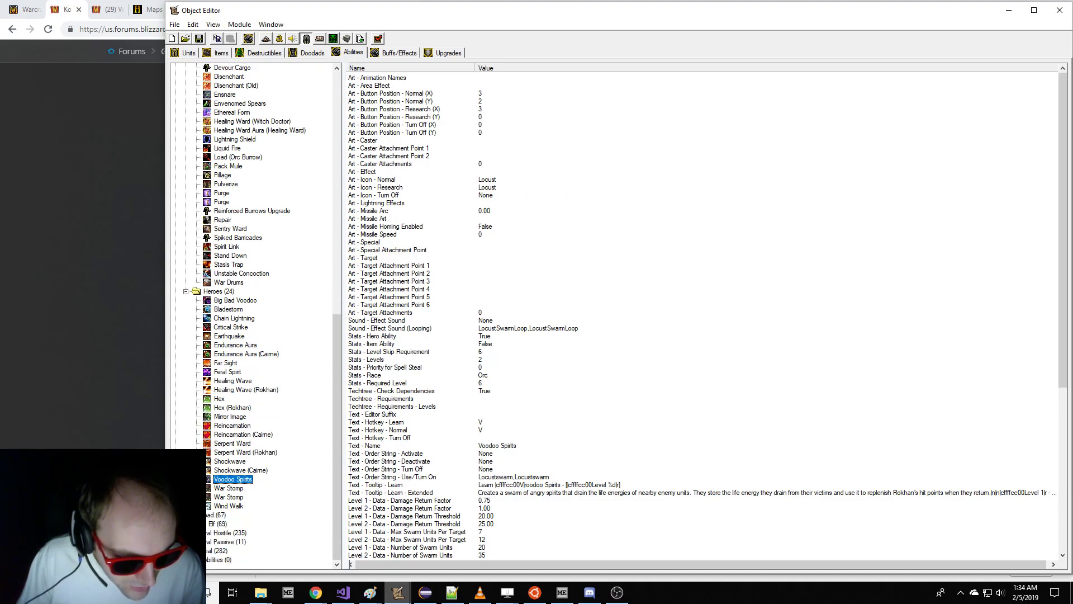
click(175, 532)
scroll(256, 358, down, 20)
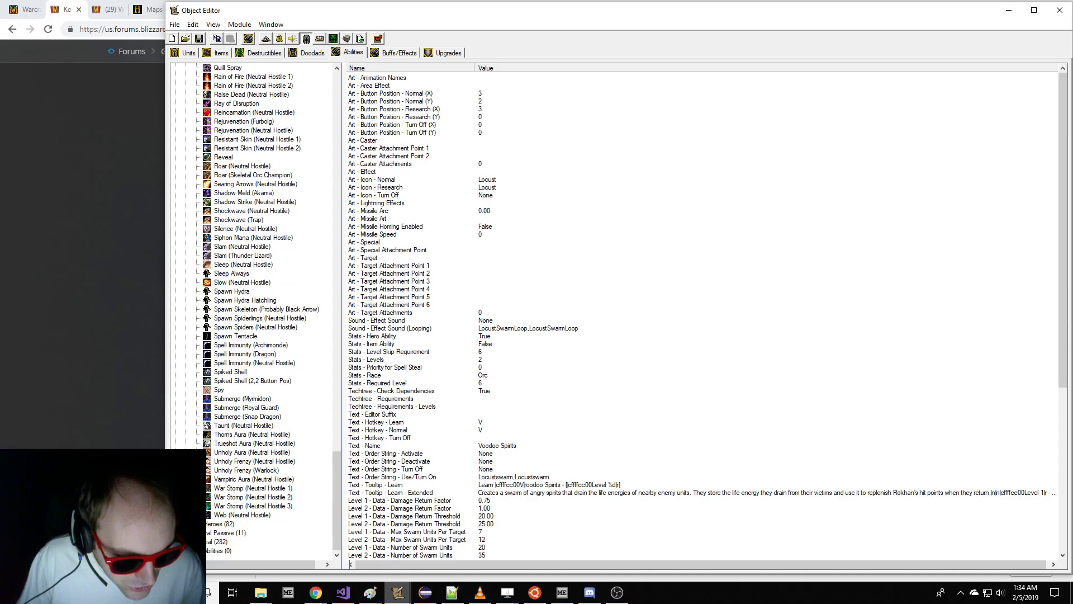
- Switch to the forum post and highlight the passage from "nerf BM" to "nerf the other buffed heroes"
click(157, 324)
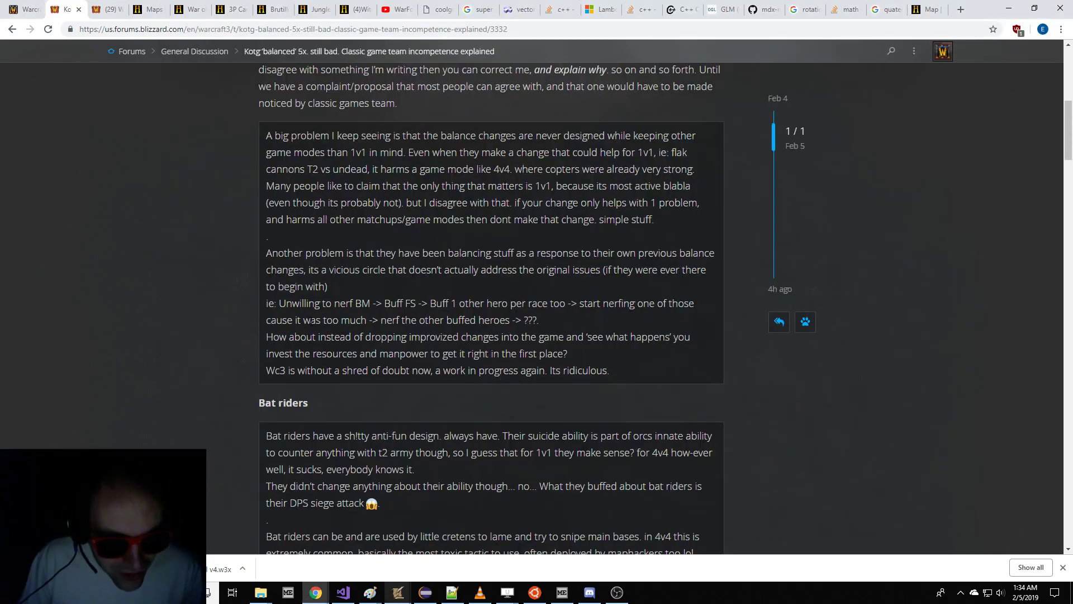
scroll(418, 412, up, 1)
drag(340, 361, 515, 376)
- Return to the Object Editor and find the Bladestorm ability
mouse_move(397, 592)
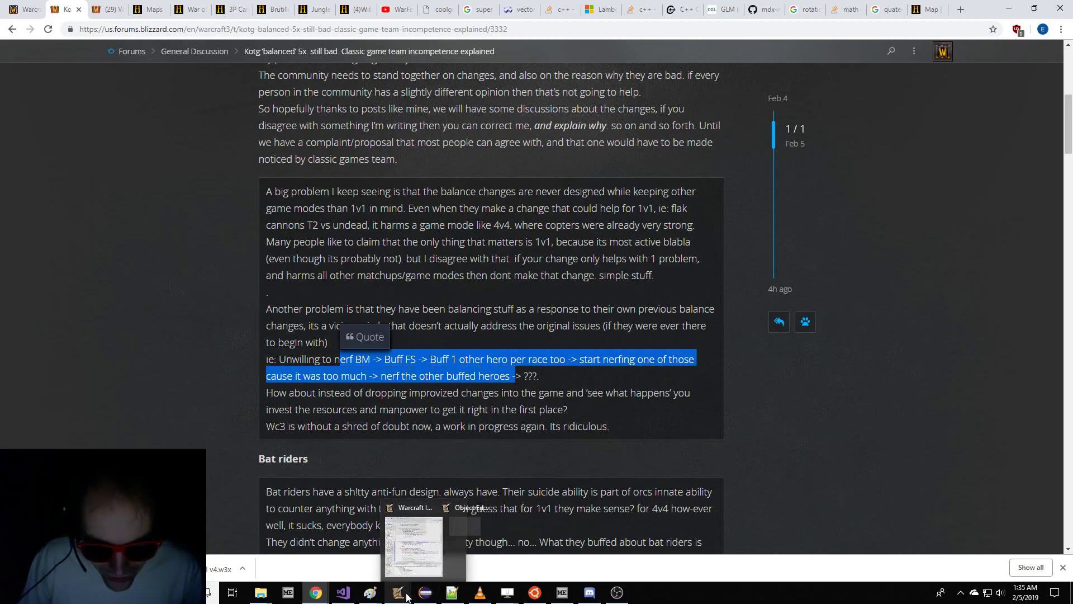
click(439, 546)
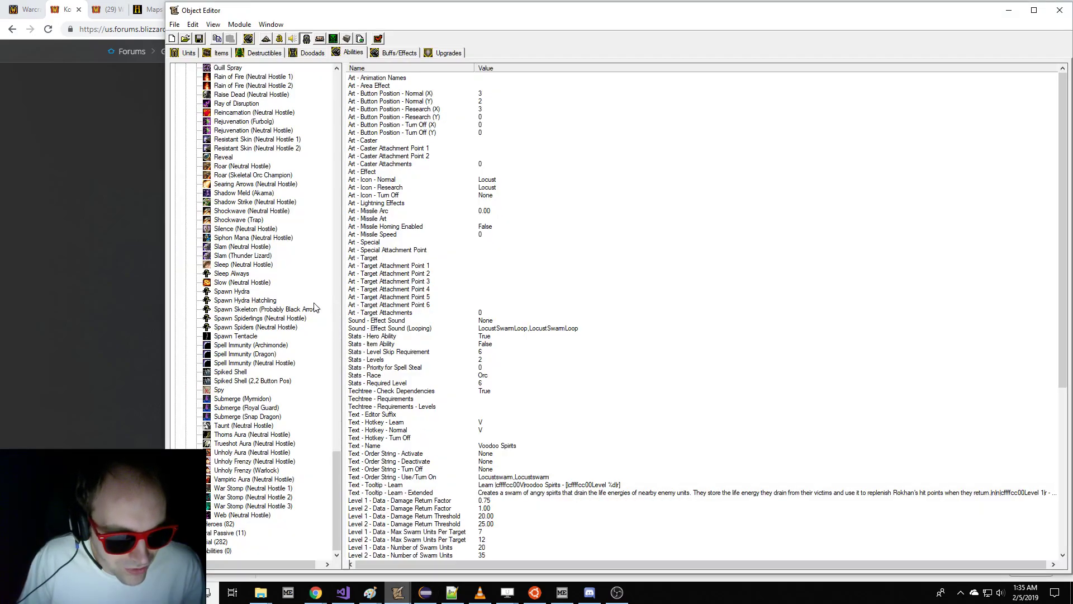
click(261, 319)
key(ctrl+f)
text(bladestor)
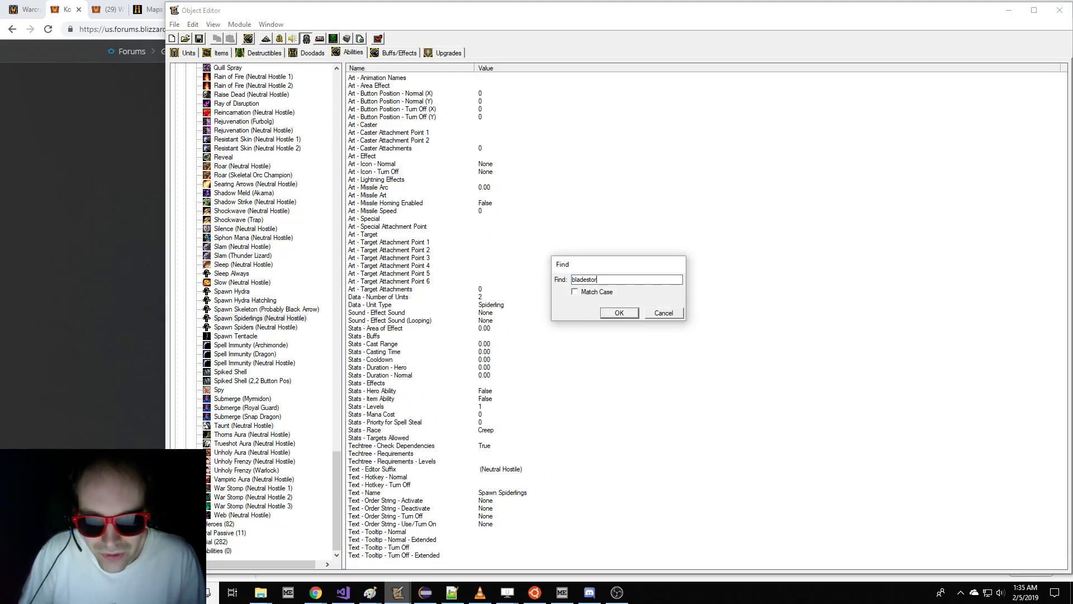
key(Return)
- Set Bladestorm's damage per second to 60
click(348, 289)
scroll(461, 315, down, 3)
double_click(525, 258)
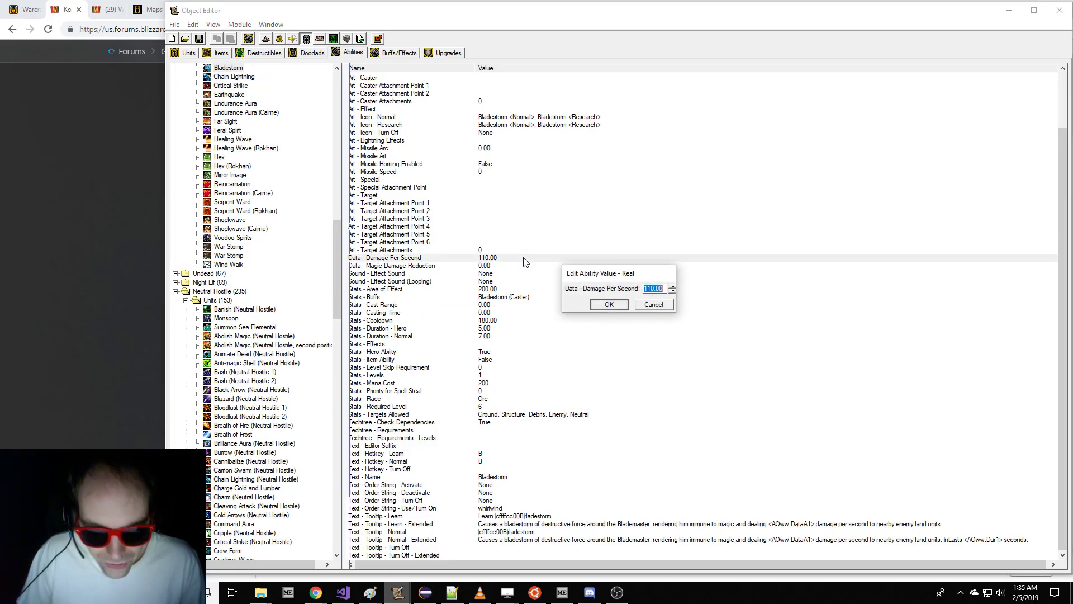
text(6500)
key(Return)
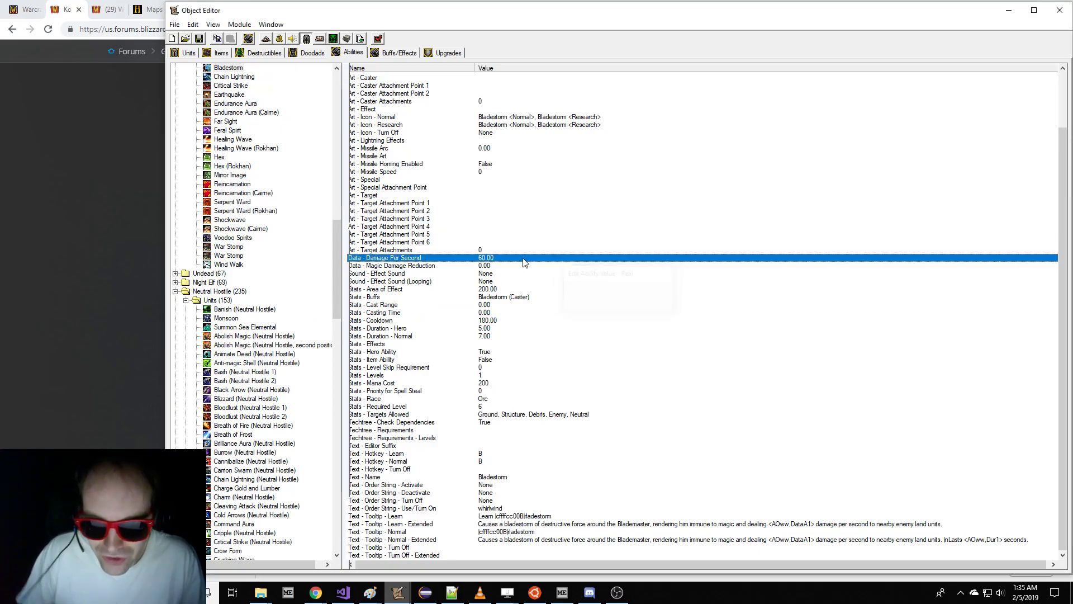
- Set the number of images of the Mirror Image ability to 1 at levels 2 and 3
click(296, 187)
scroll(288, 167, up, 5)
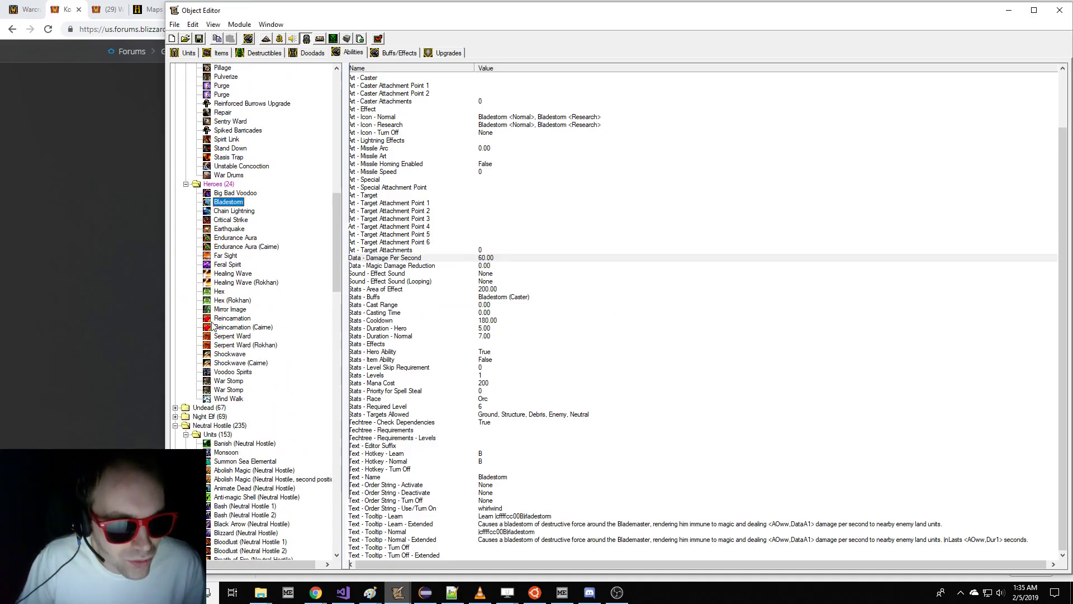
click(223, 309)
click(455, 327)
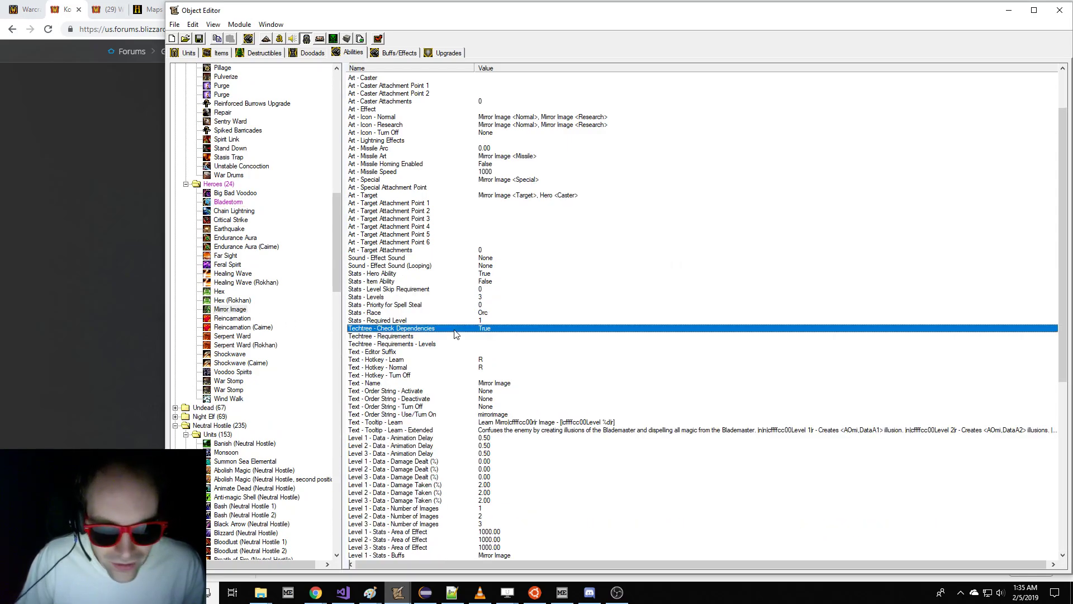
scroll(456, 333, down, 5)
click(482, 330)
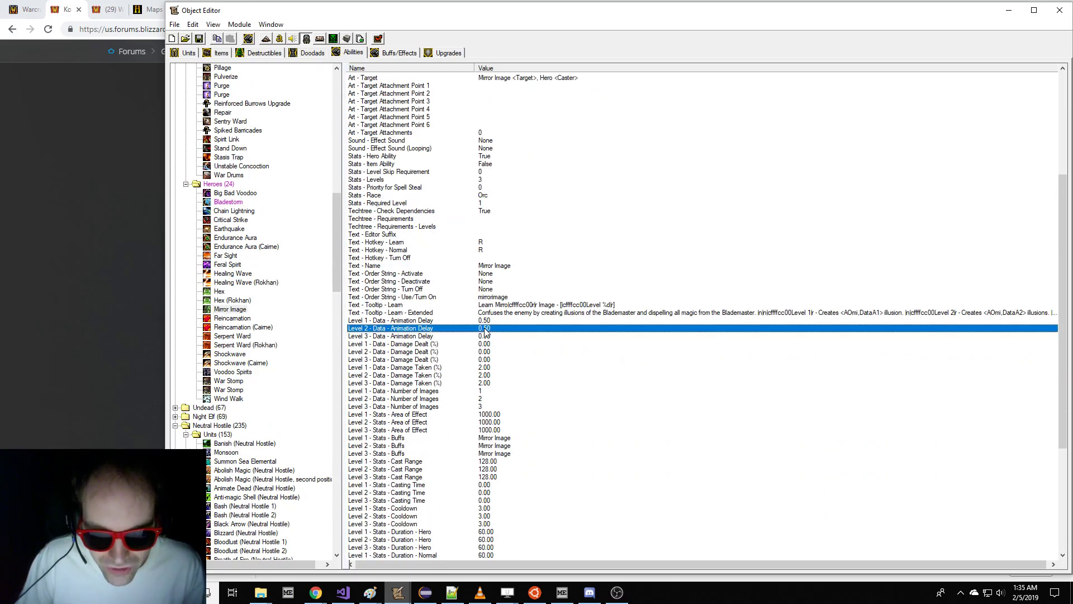
scroll(487, 338, down, 3)
double_click(499, 330)
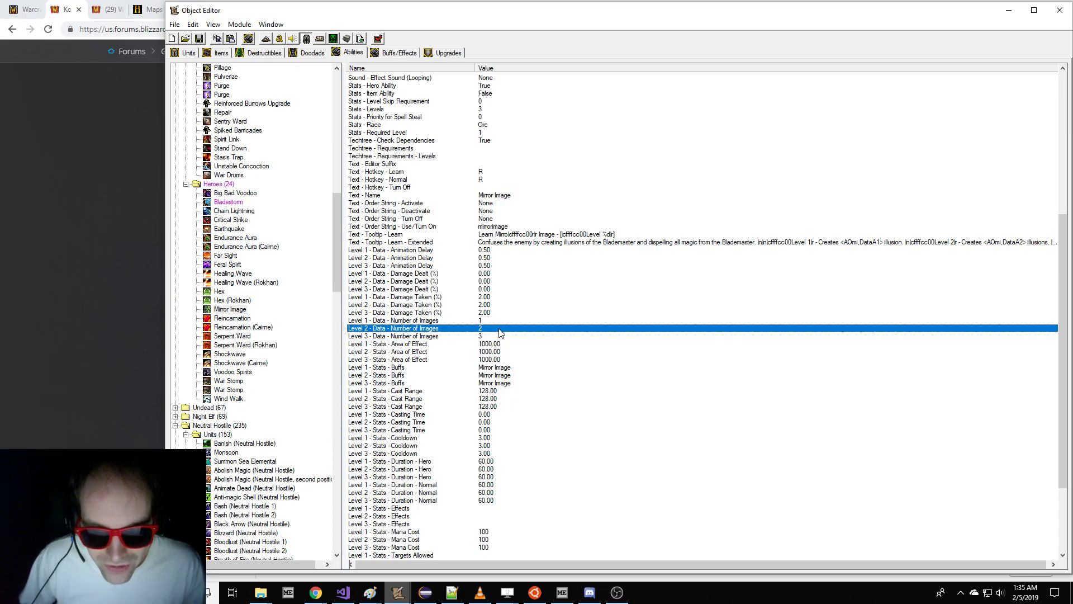
text(1)
key(Return)
double_click(500, 334)
text(1)
key(Return)
- Set Mirror Image's damage taken to 4 at level 1 and 3 at level 2
key(Up)
key(Up)
key(Up)
key(Up)
key(Return)
key(Escape)
key(Up)
key(Return)
text(4)
key(Return)
key(Down)
key(Return)
text(3)
key(Return)
- Bring back the unit data, then switch to the forum post and highlight the Copters complaint about buffed hp and flak cannons on T2
click(188, 53)
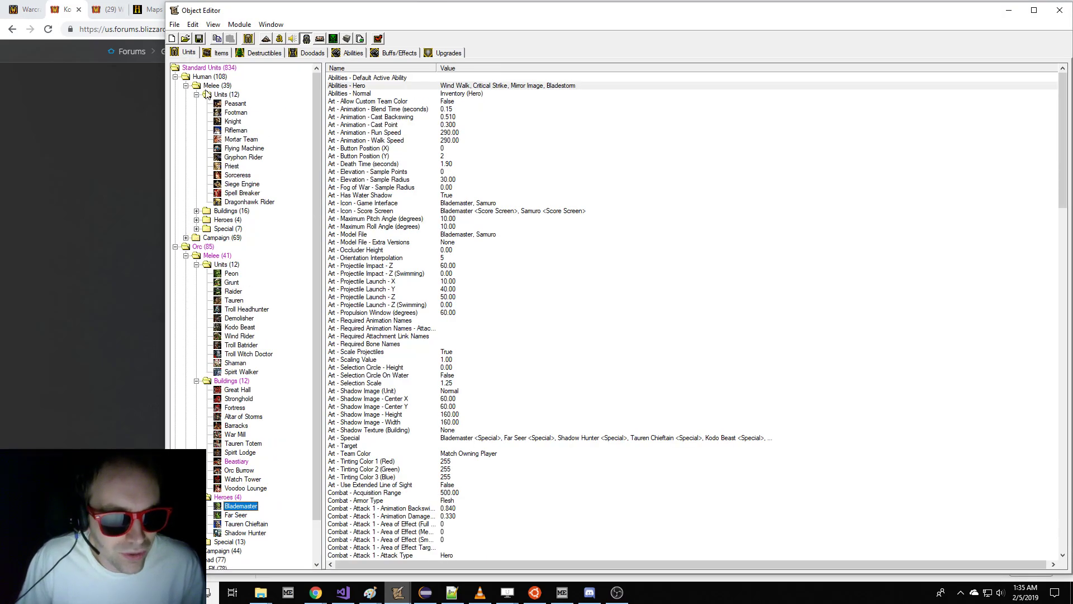
scroll(297, 324, down, 2)
click(35, 420)
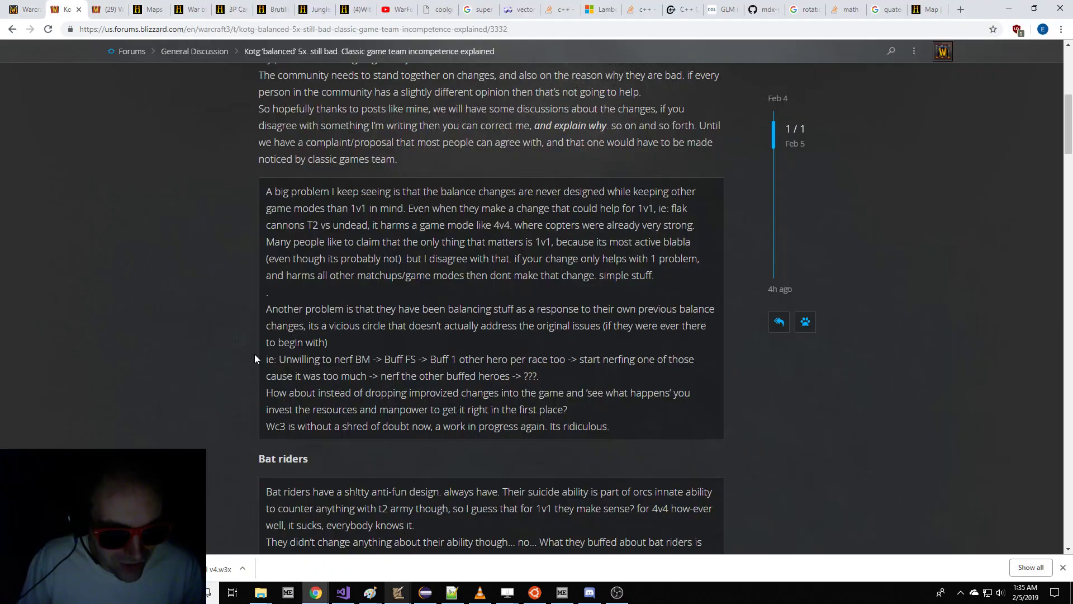
scroll(302, 290, down, 9)
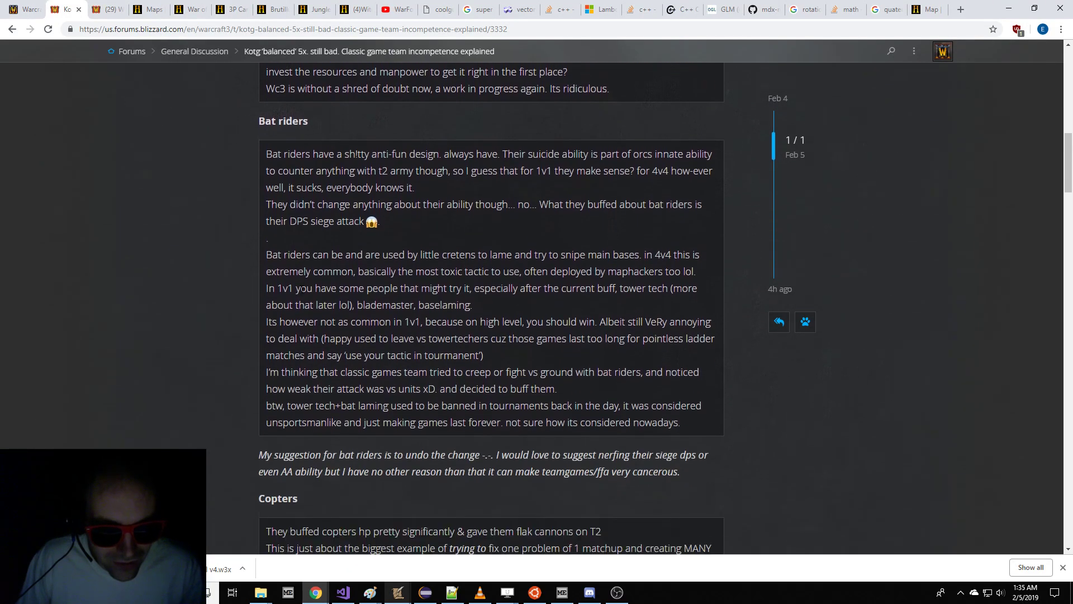
scroll(300, 289, down, 3)
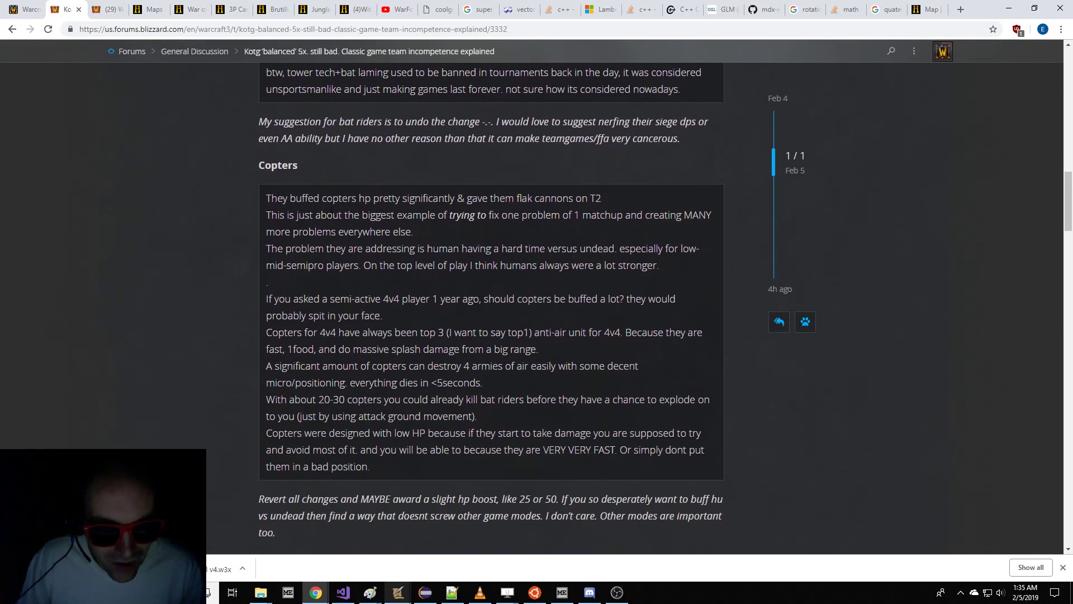
drag(332, 207, 396, 217)
- Return to the Object Editor and find the human Flying Machine unit
mouse_move(388, 591)
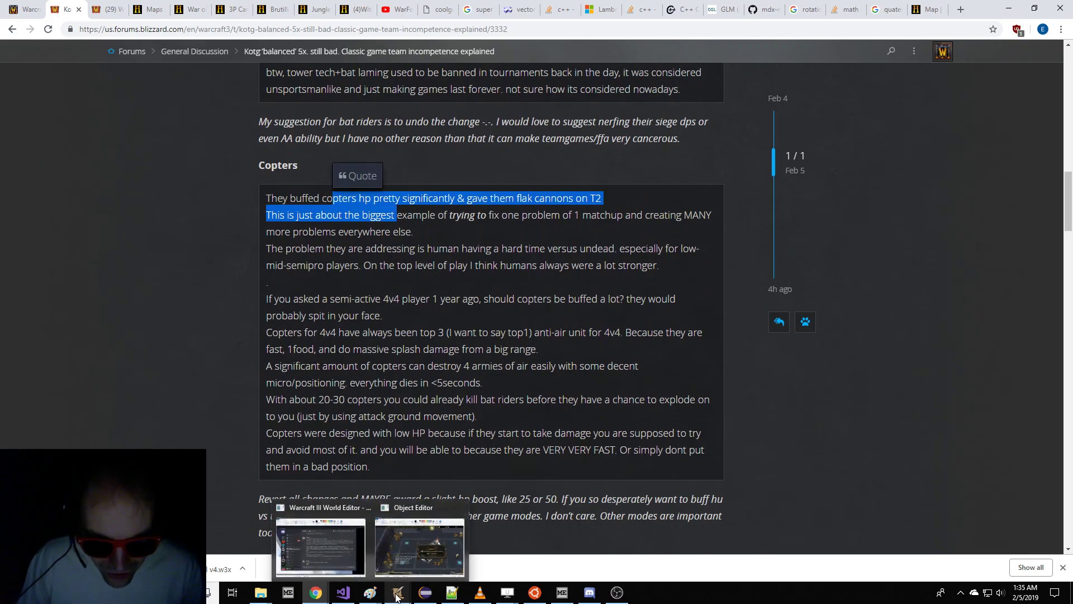
click(438, 533)
key(ctrl+f)
text(F)
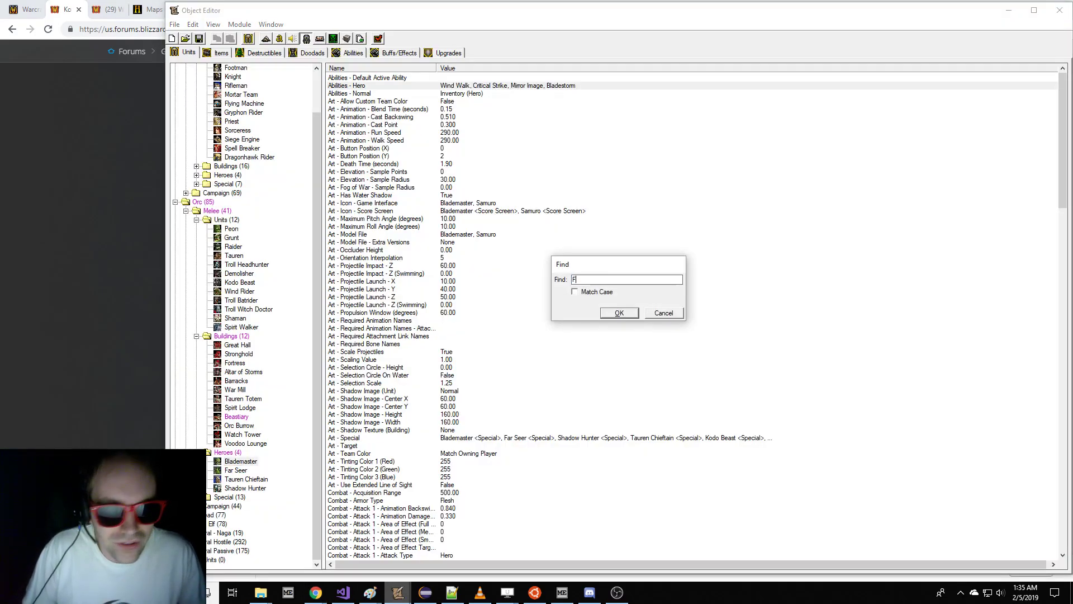
text(ly)
key(Return)
key(F3)
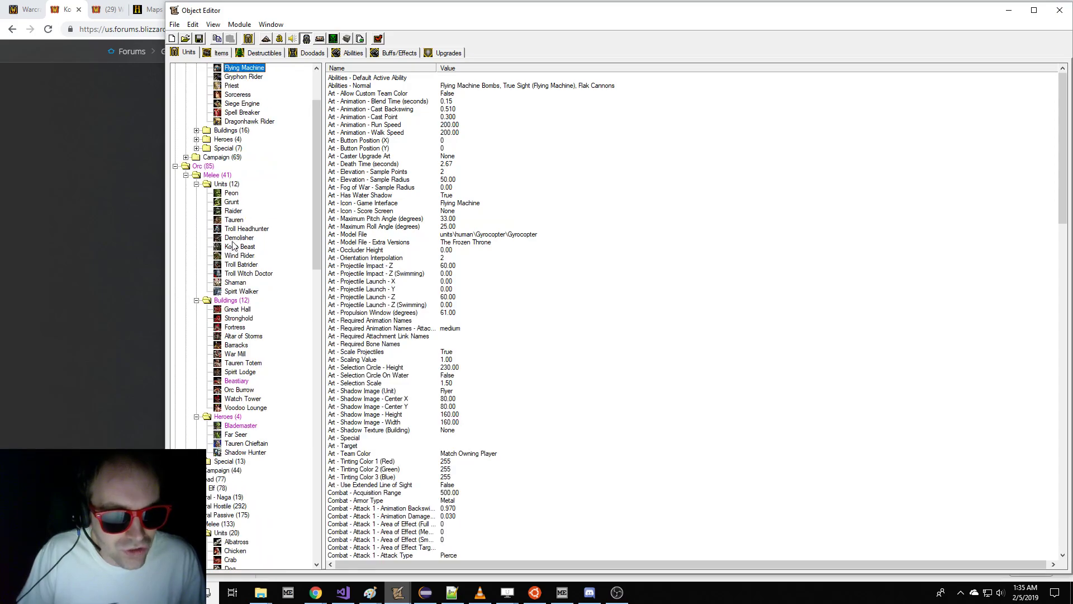
- Rename the Flying Machine unit as Gyrocopter
scroll(238, 242, up, 3)
scroll(626, 358, down, 15)
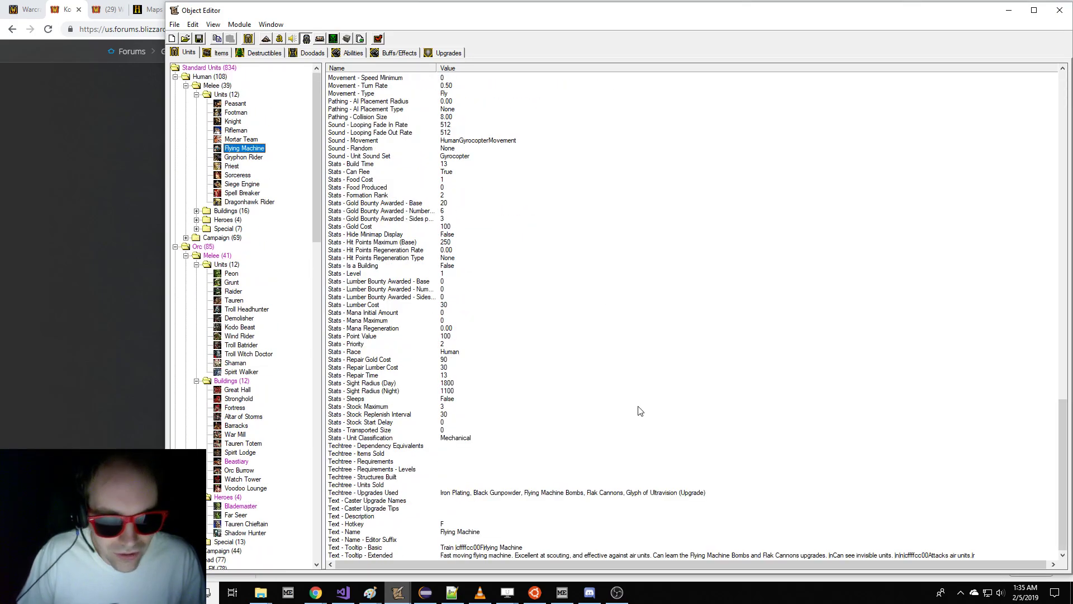
double_click(449, 535)
text(Gyrocopter)
key(Return)
- Change the renamed unit's basic tooltip to read Train Gyrocopter, keeping the colour code on the initial letter G
key(Down)
key(Down)
key(Return)
key(End)
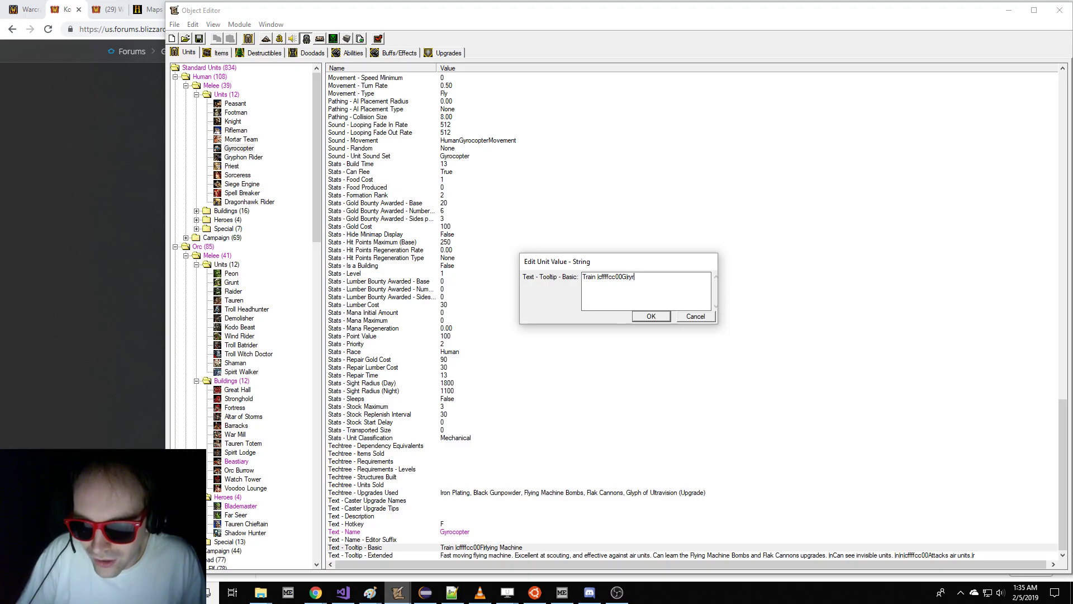
text(ter)
key(Return)
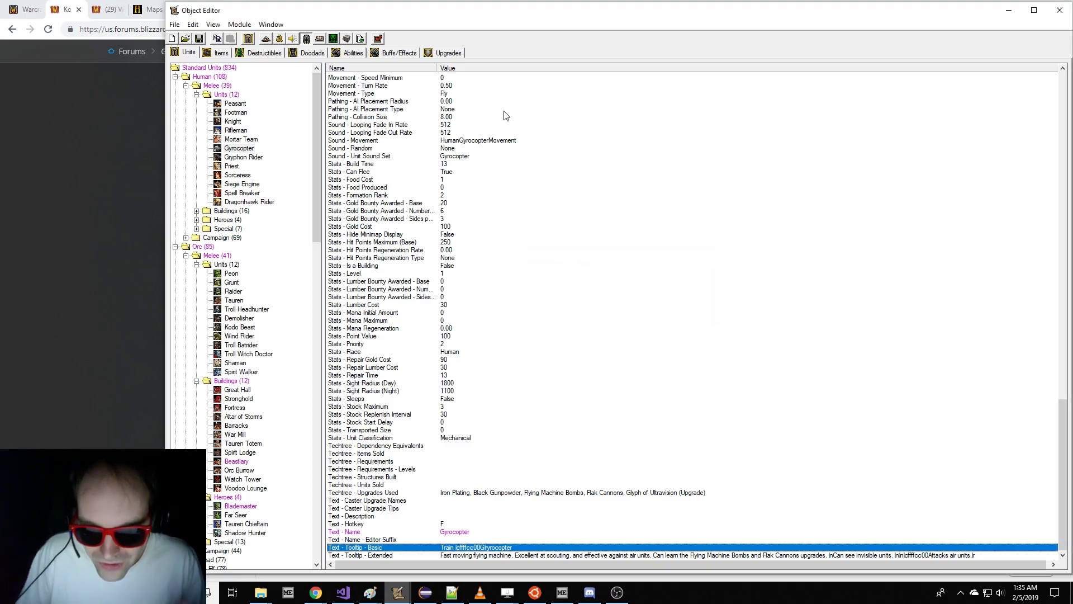
- Replace Flying Machines with Gyrocopters in the list of produced units in the human Workshop's extended tooltip
scroll(587, 160, up, 7)
scroll(450, 288, down, 7)
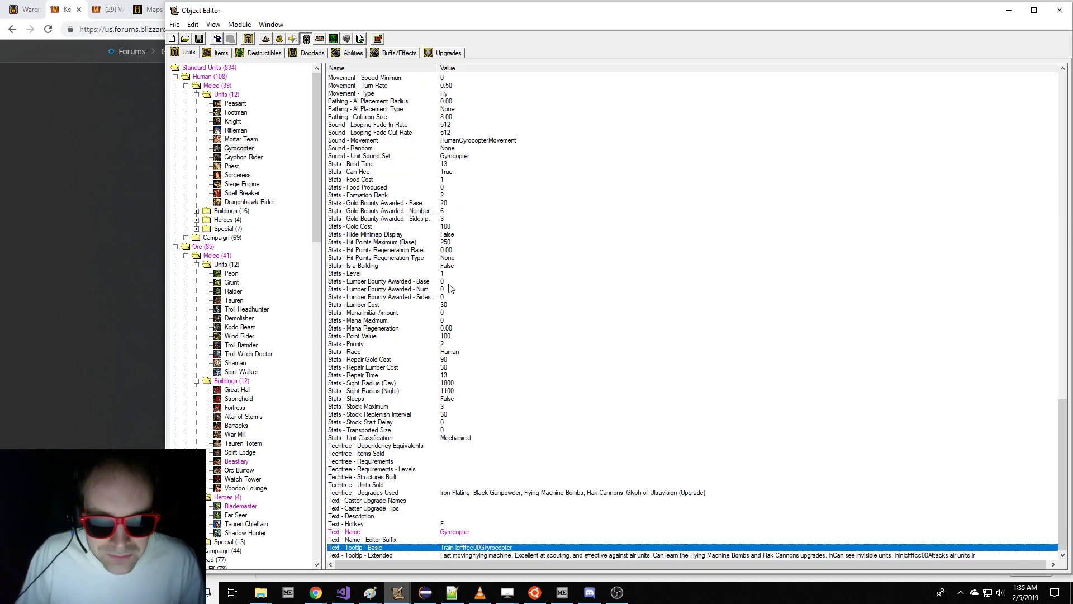
click(196, 211)
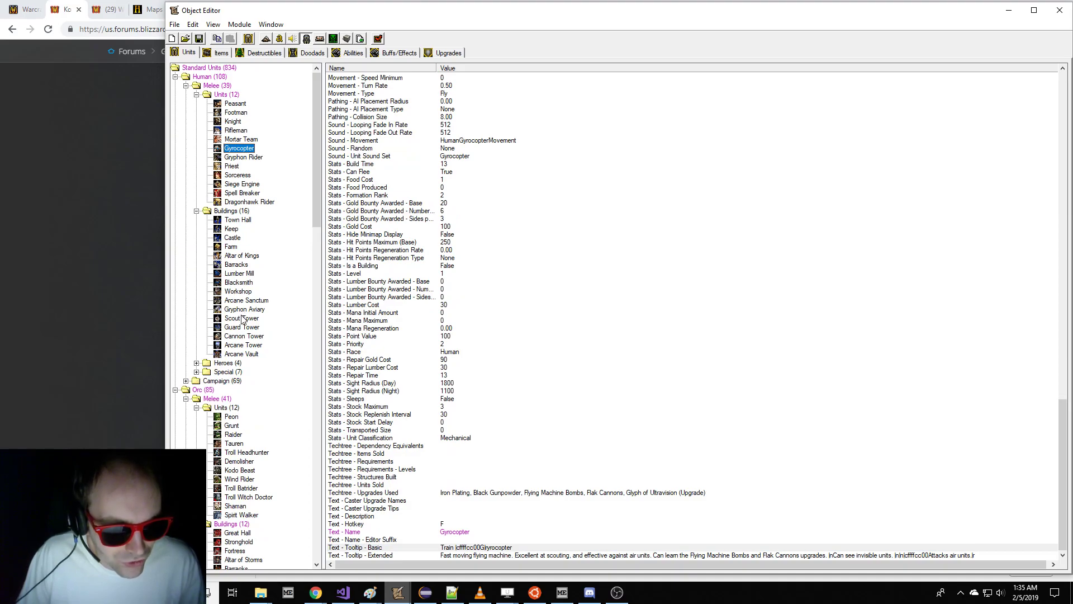
click(238, 292)
double_click(593, 555)
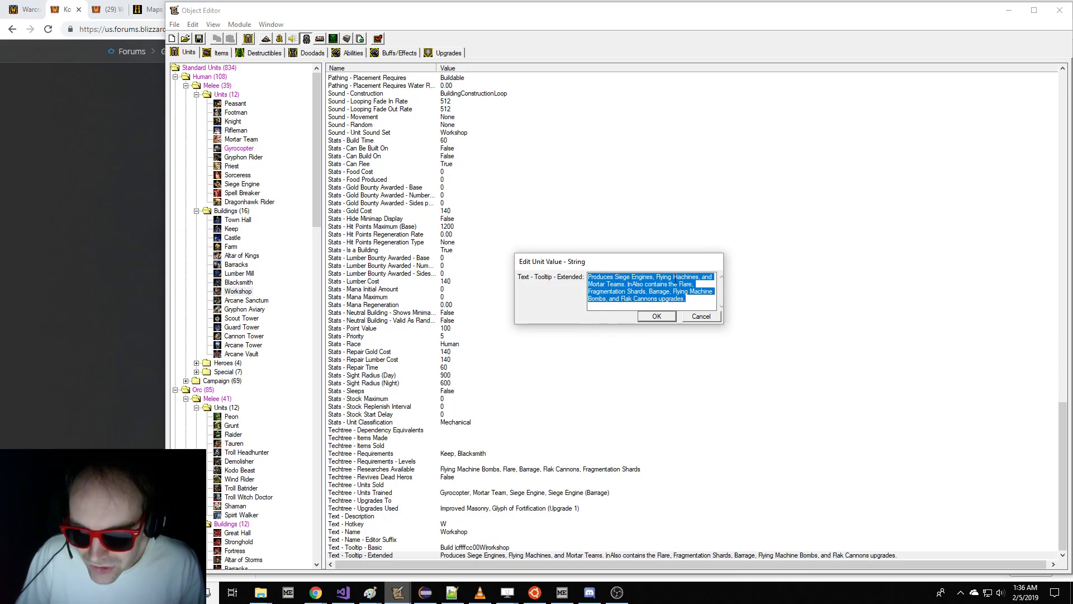
drag(657, 277, 692, 273)
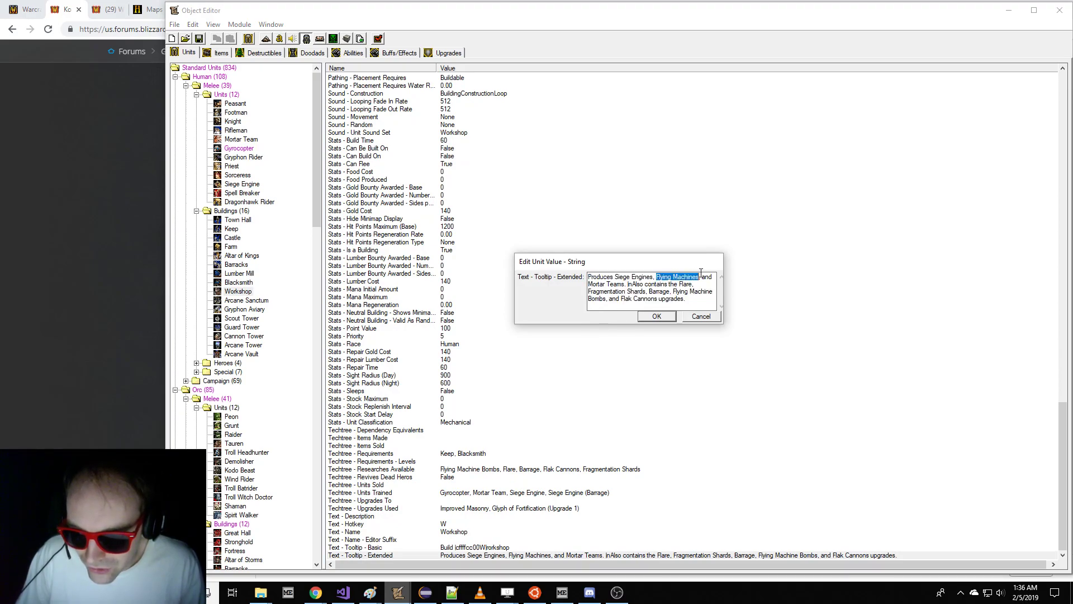
text(Gyrocopters)
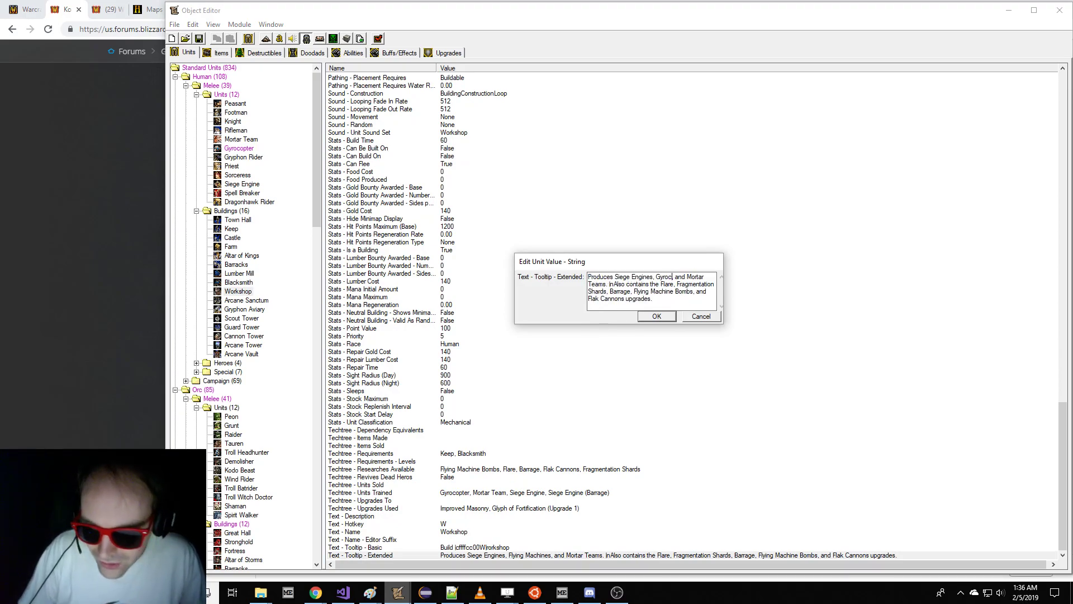
shift+drag(654, 276, 714, 291)
click(657, 316)
- Set the Gyrocopter unit's base maximum hit points to 120
click(238, 148)
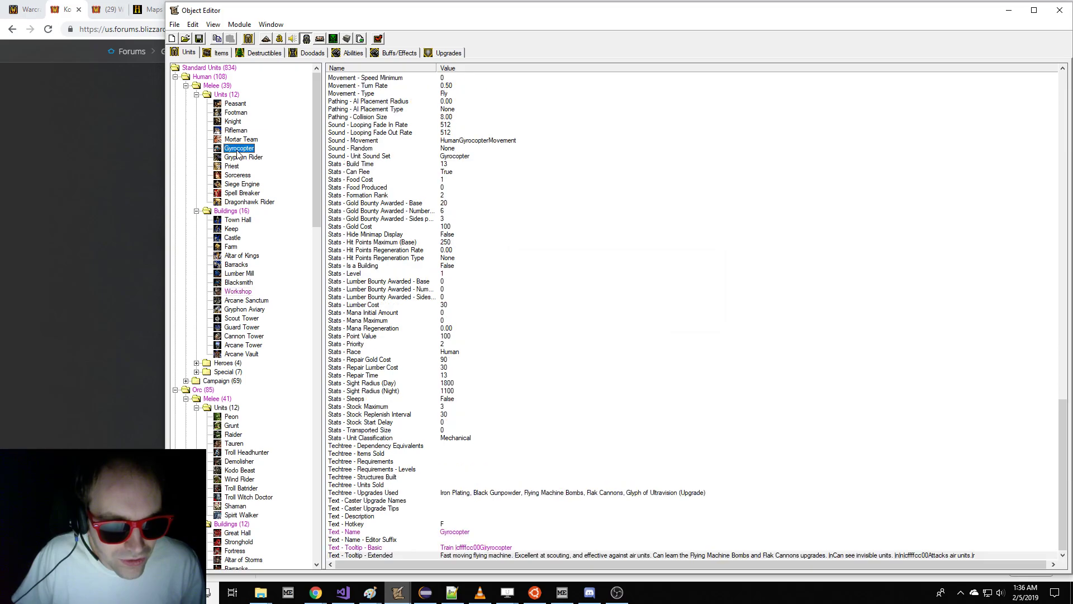
click(416, 305)
scroll(542, 392, up, 20)
scroll(523, 341, down, 20)
click(441, 243)
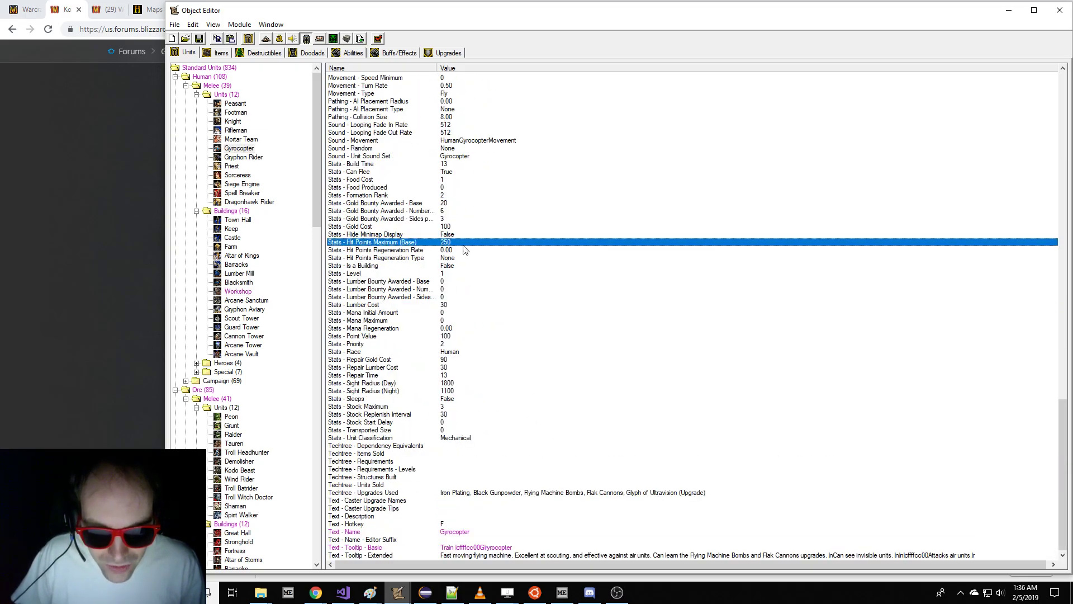
key(Return)
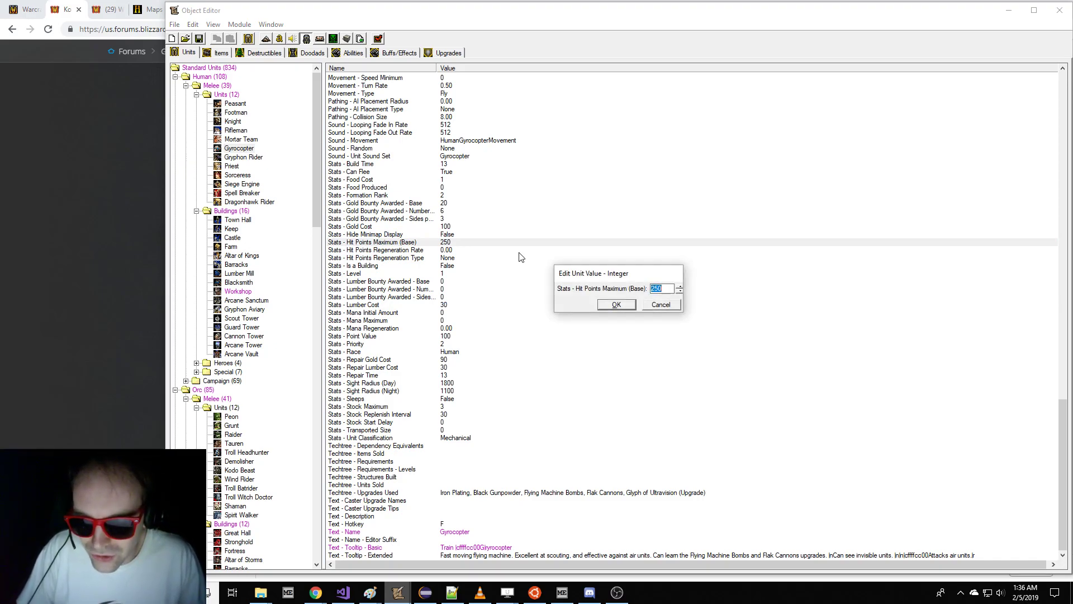
key(Return)
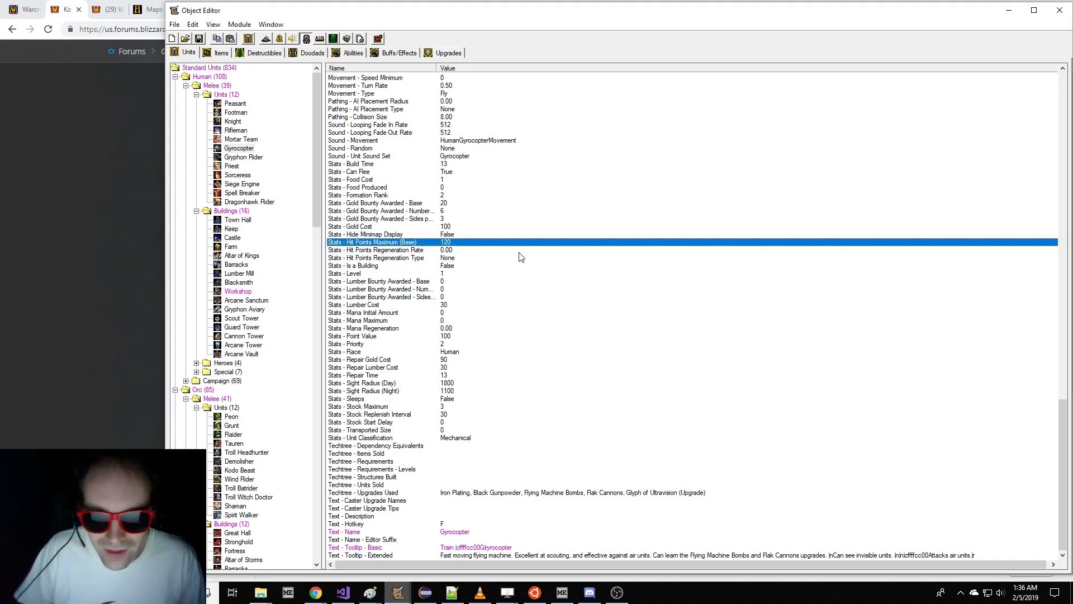
- Find the Skeleton Warrior unit and set its base maximum hit points to 120
click(285, 245)
key(ctrl+f)
text(Skeleton War)
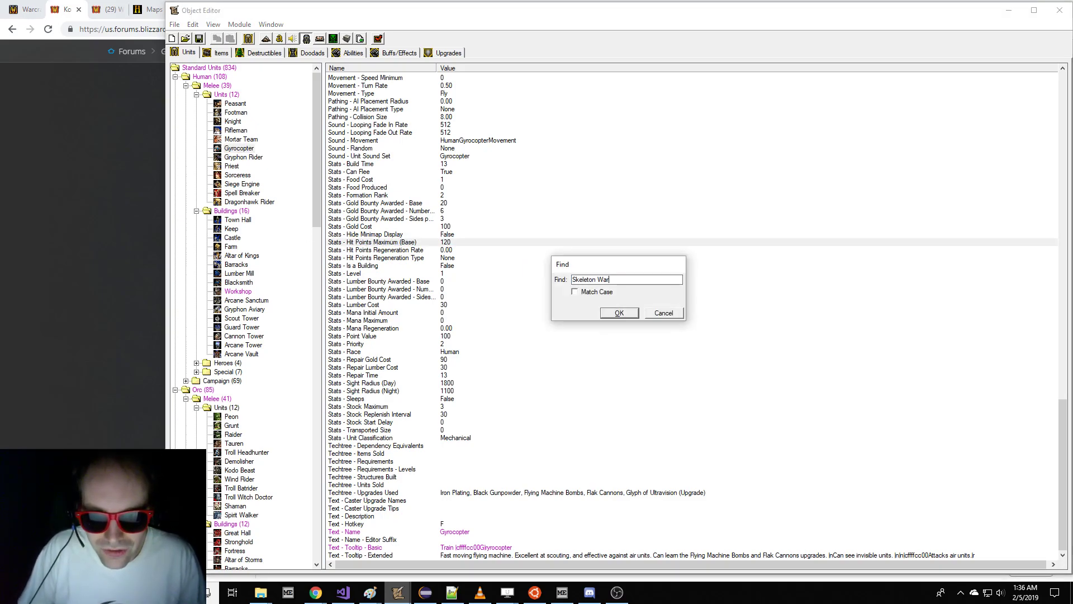
key(Return)
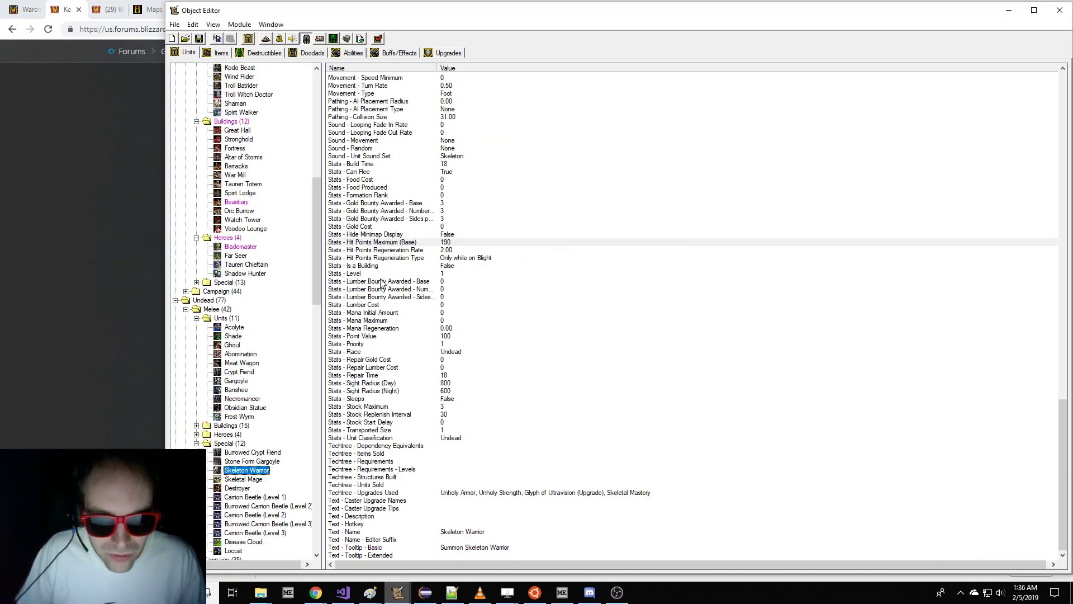
click(440, 242)
click(274, 284)
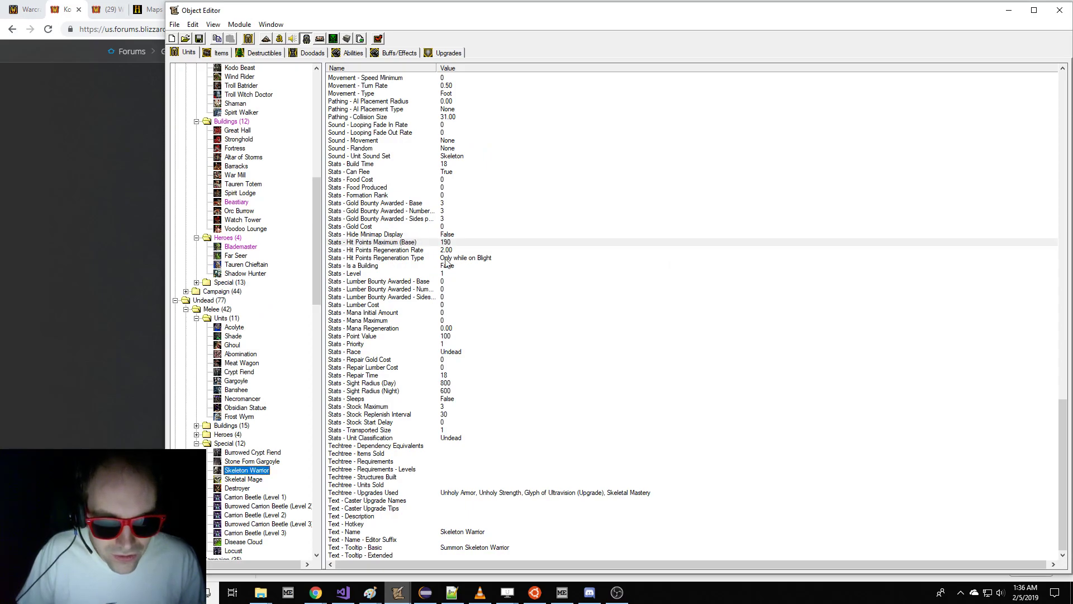
click(467, 244)
double_click(468, 246)
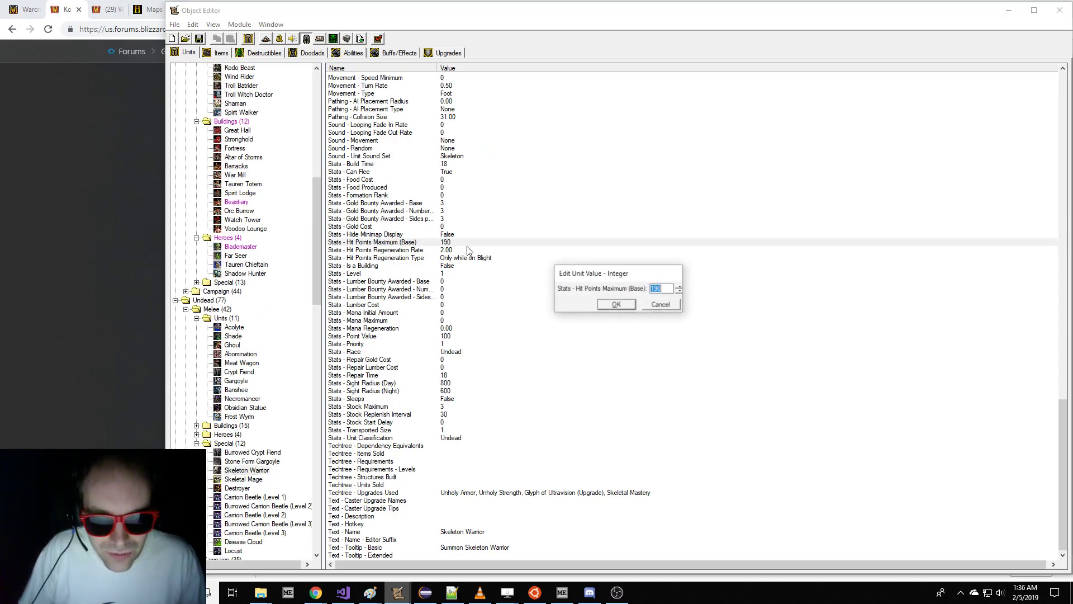
text(120)
key(Return)
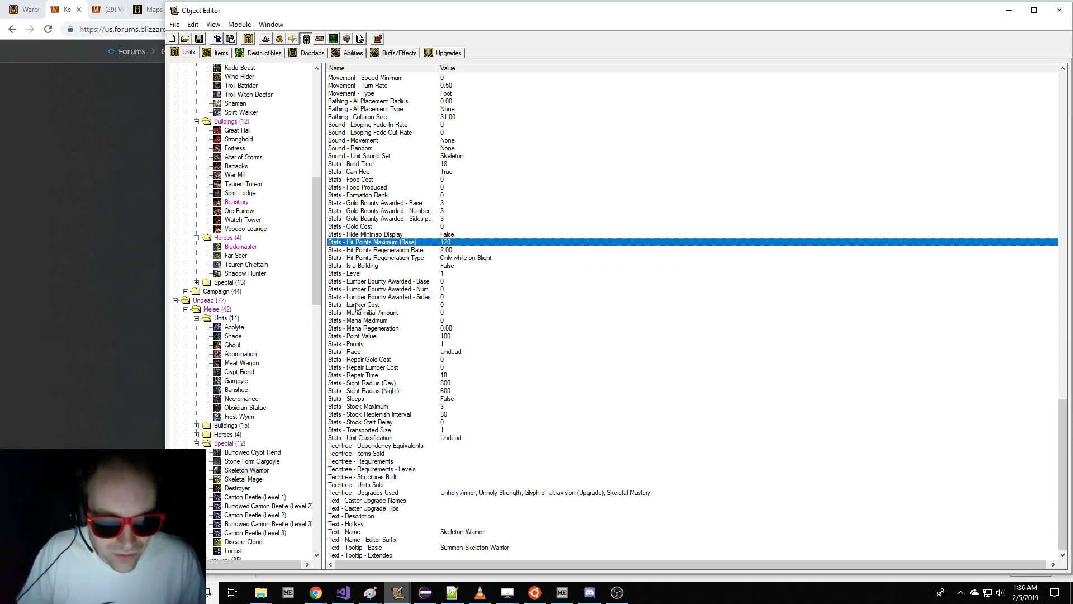
- Set the undead Skeletal Mage's base maximum hit points to 190
click(272, 421)
click(260, 480)
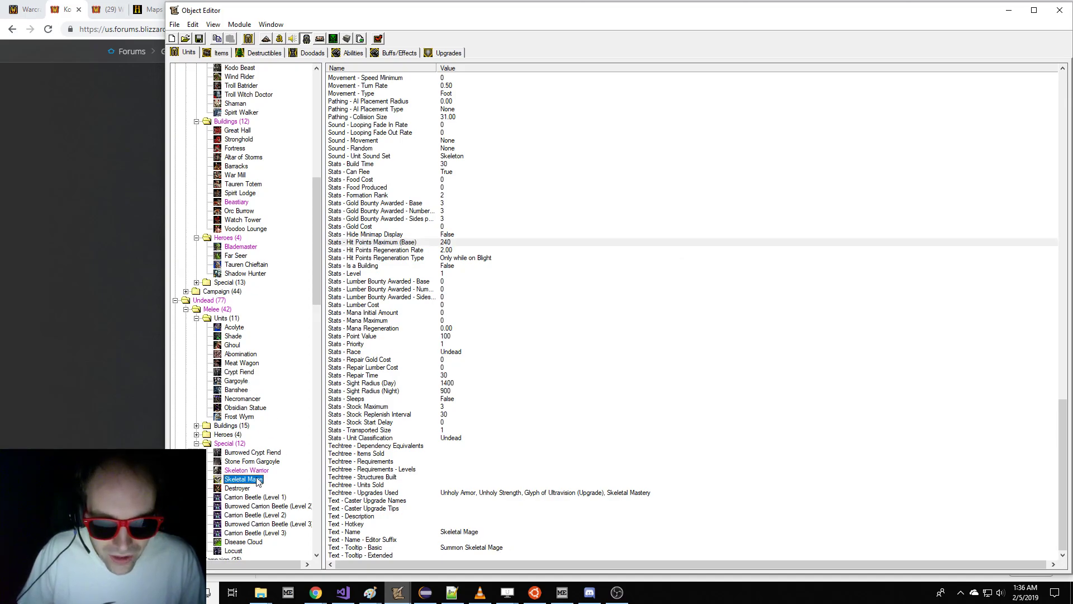
double_click(458, 244)
text(1)
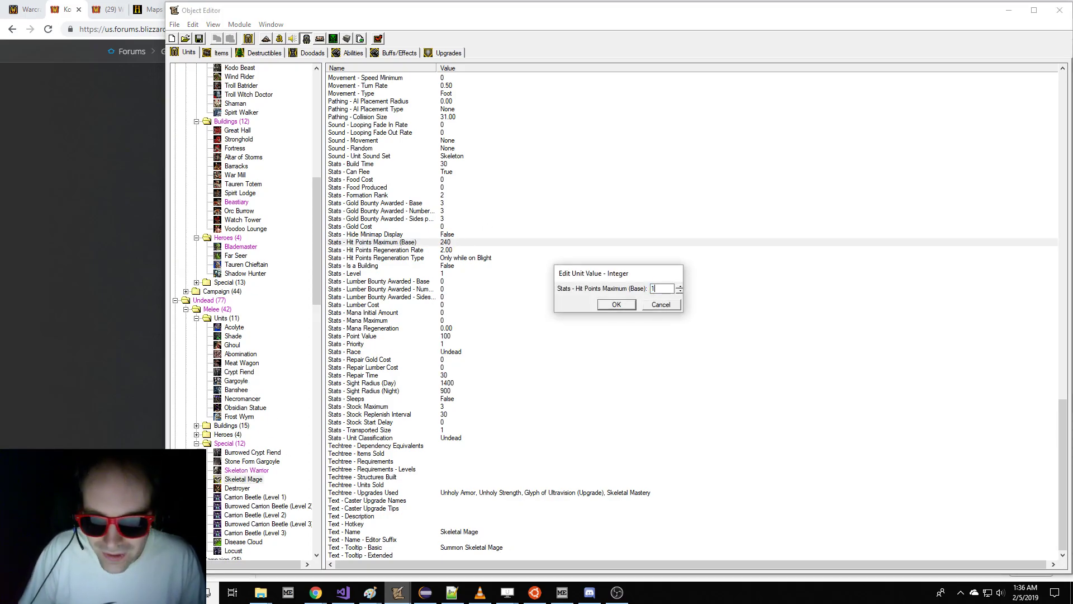
text(90)
key(Return)
- Switch to the forum post and read through the Copters complaint
click(108, 276)
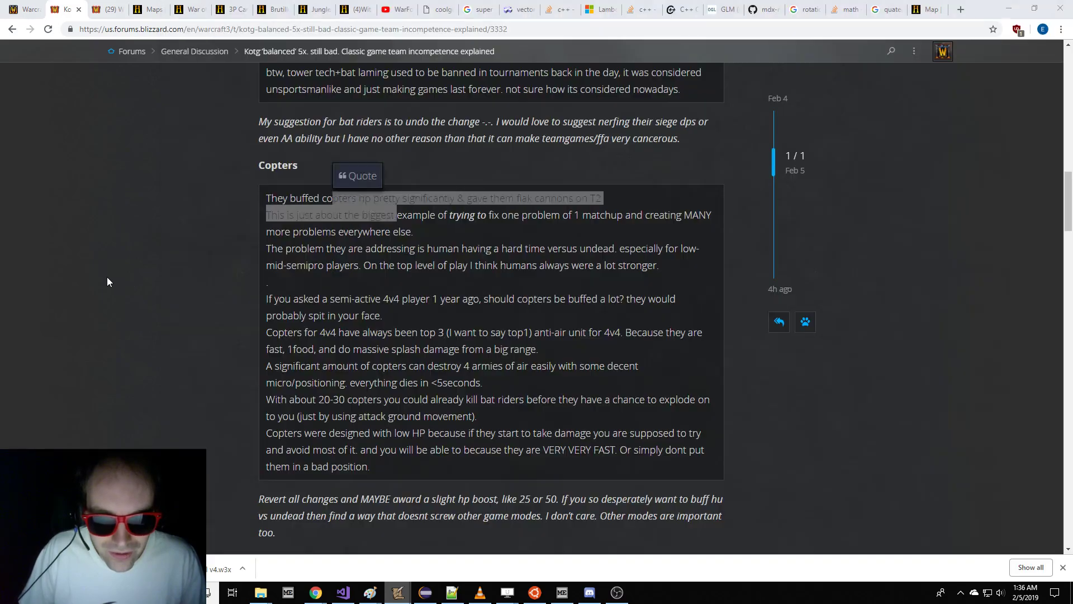
scroll(217, 282, down, 2)
scroll(344, 221, down, 1)
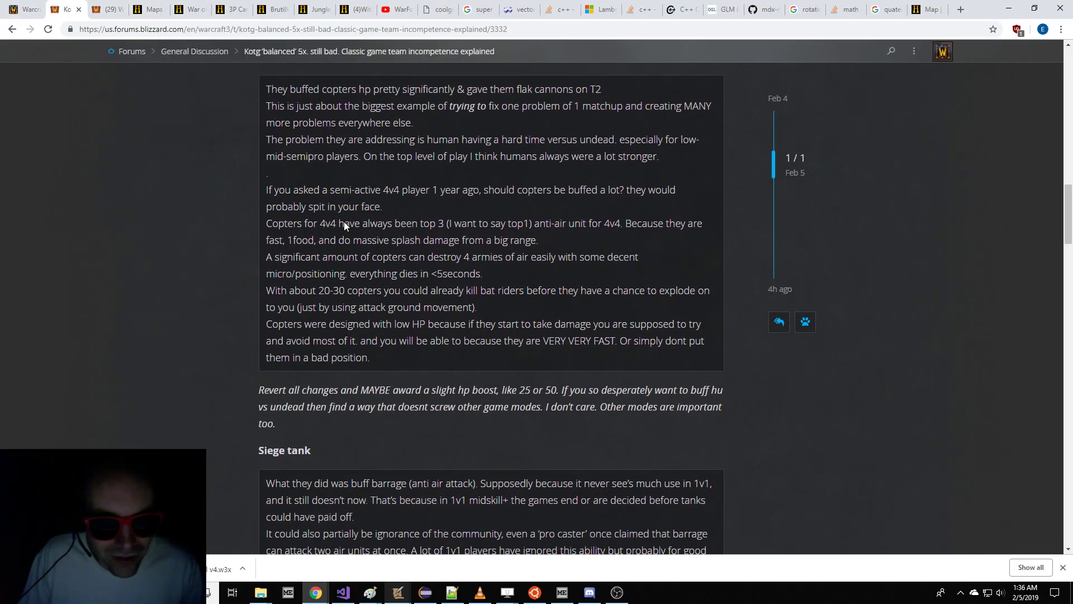
scroll(344, 222, up, 1)
drag(309, 176, 351, 250)
- Read the forum post's Siege tank section and highlight the words "buff barrage" in its opening line
scroll(351, 249, down, 6)
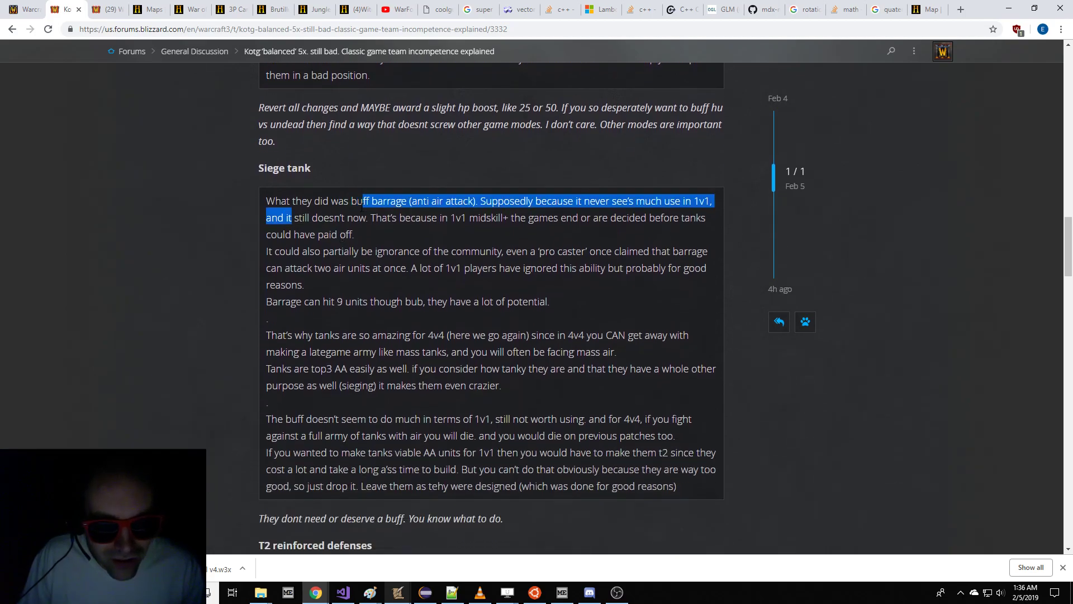
drag(307, 201, 443, 296)
scroll(443, 290, down, 2)
drag(435, 224, 522, 268)
scroll(513, 274, up, 2)
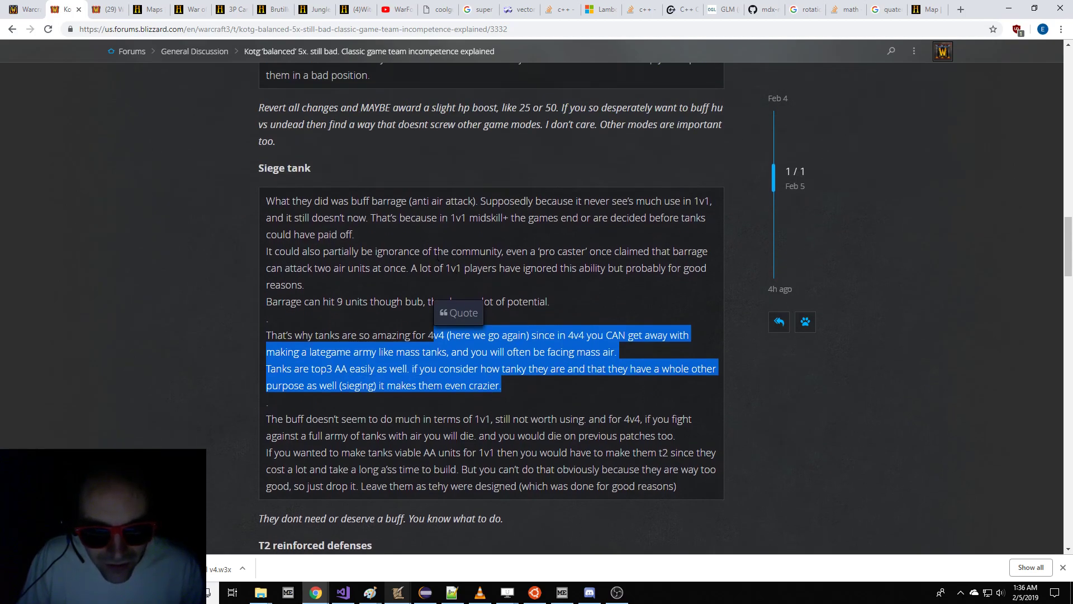
drag(351, 202, 410, 202)
scroll(441, 256, down, 2)
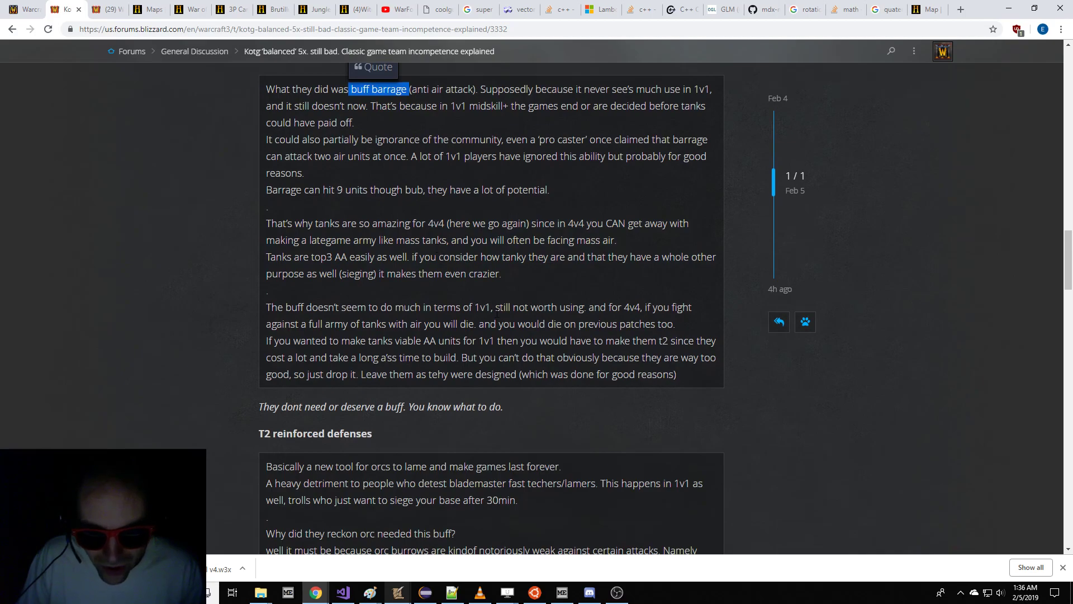
drag(496, 313, 502, 373)
click(501, 373)
scroll(501, 385, up, 2)
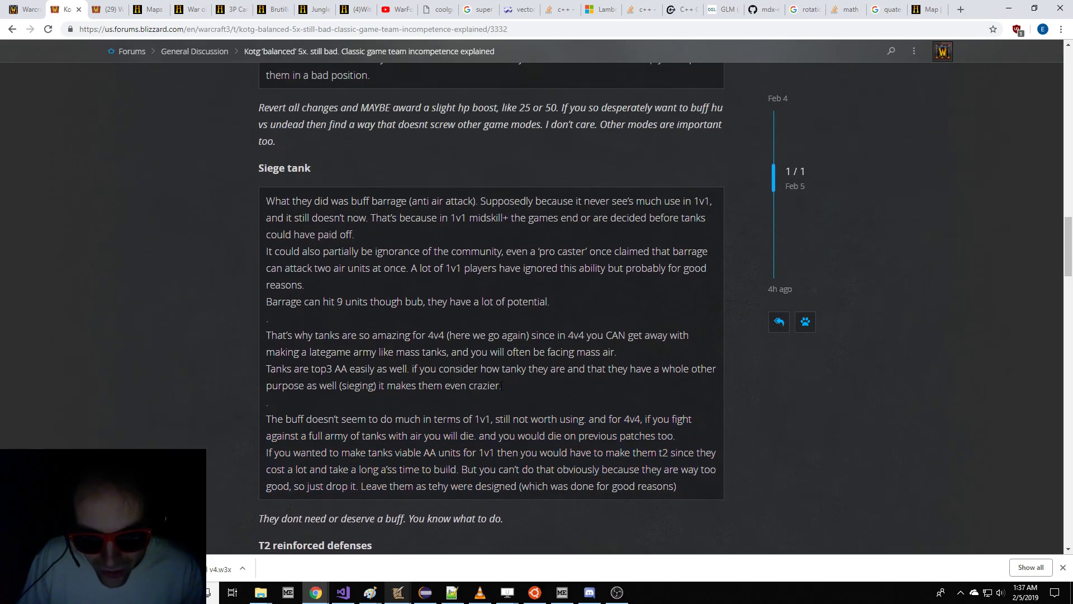
drag(350, 201, 407, 202)
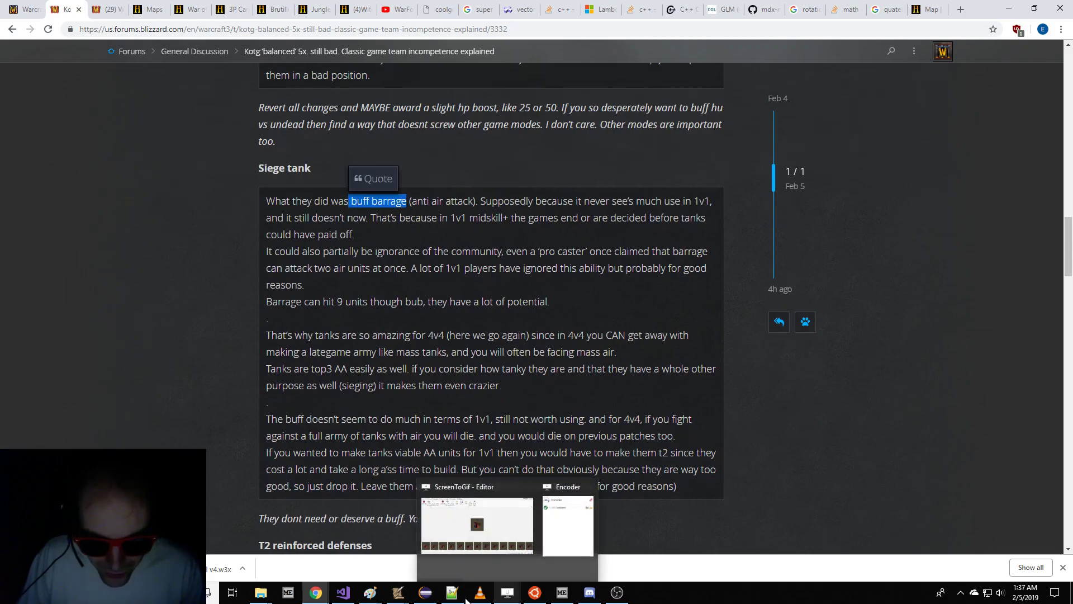
- Switch to the Object Editor and set the Attack 2 base damage of the human special unit Siege Engine (Barrage) to 6
click(415, 571)
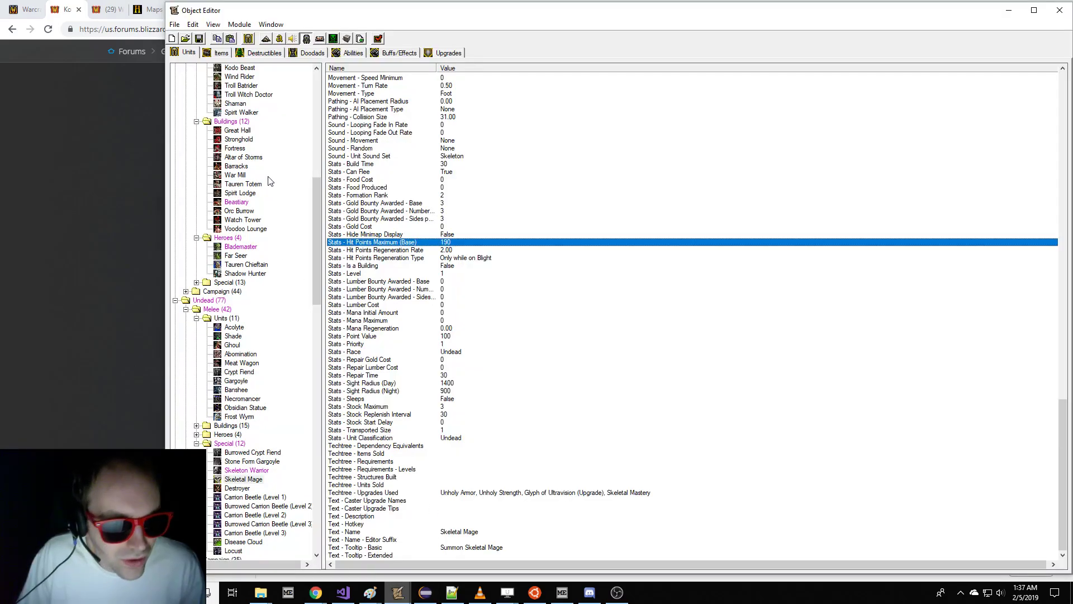
scroll(268, 182, up, 15)
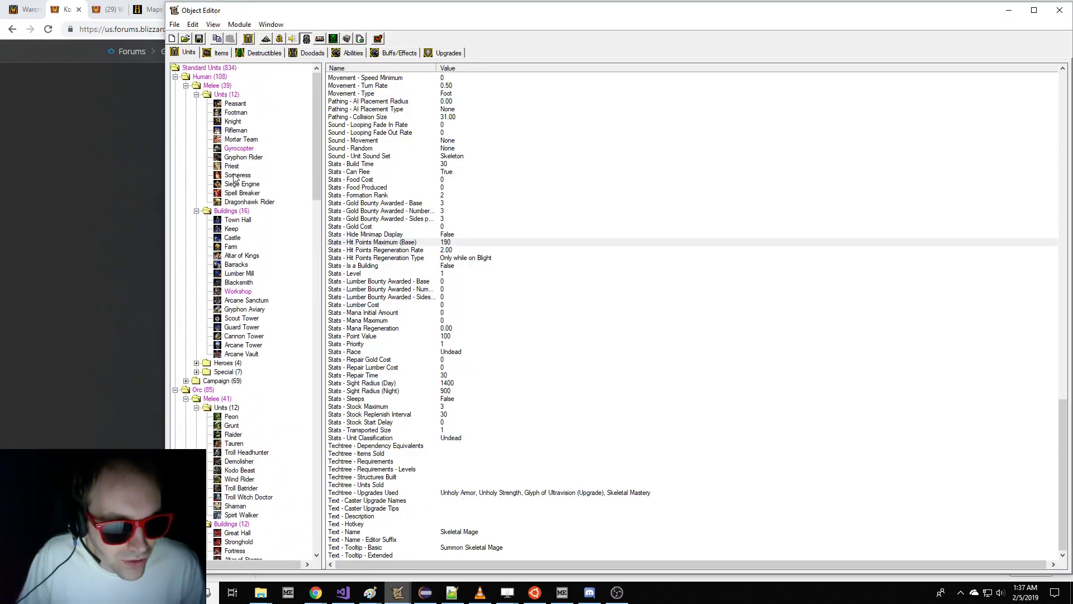
click(197, 372)
click(235, 381)
scroll(447, 329, up, 20)
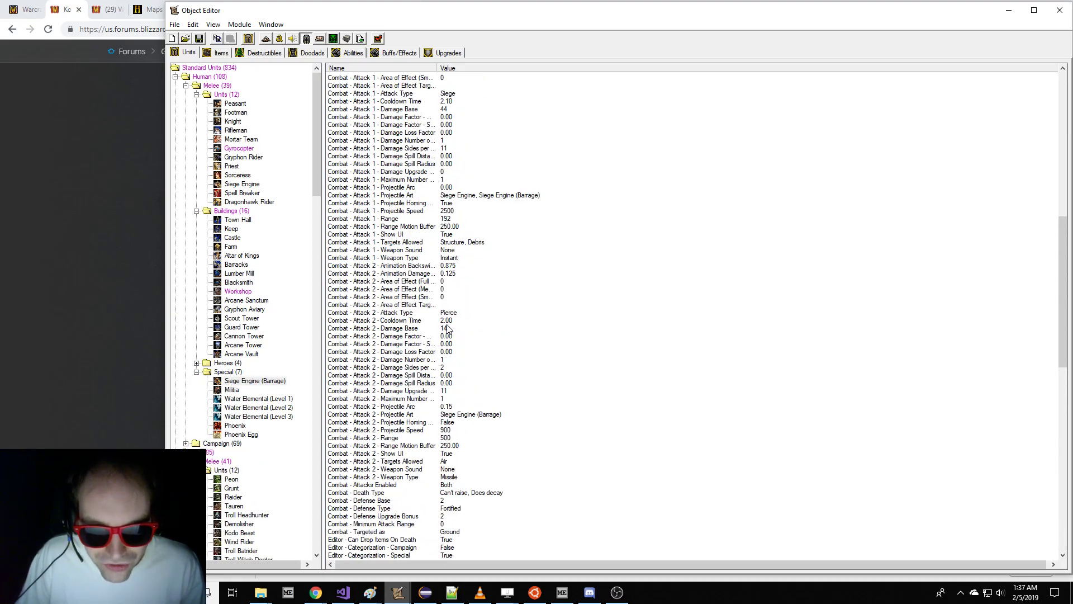
scroll(461, 333, up, 4)
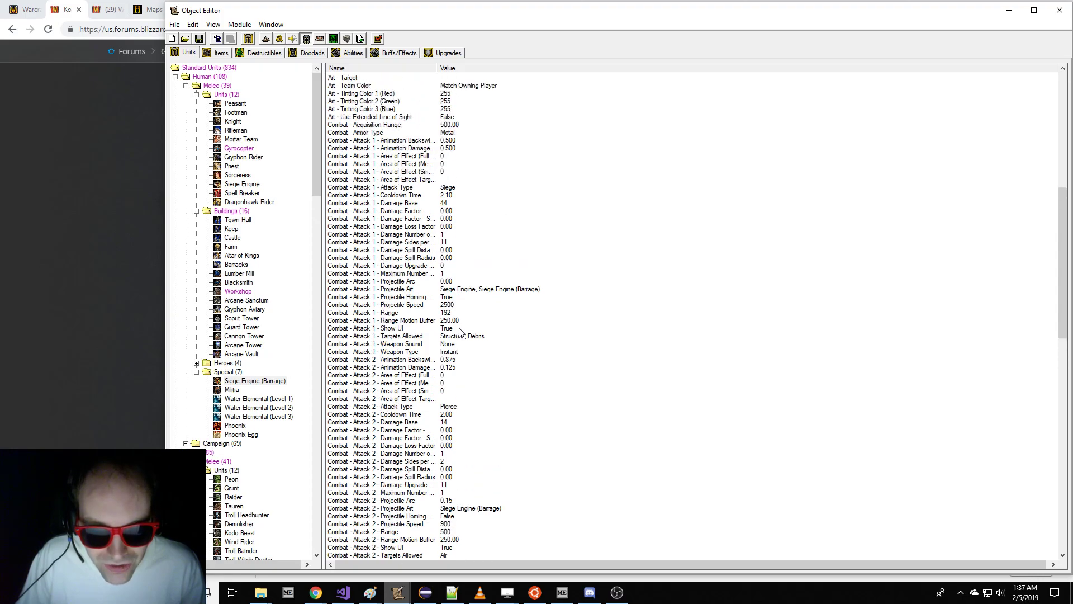
scroll(459, 331, down, 3)
click(458, 352)
scroll(459, 349, down, 4)
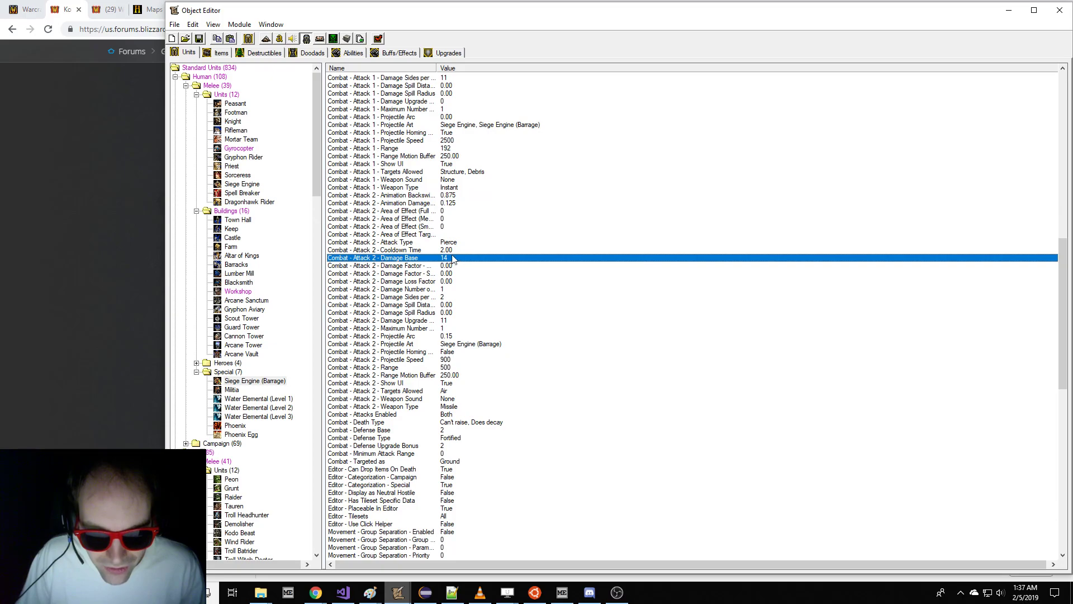
double_click(452, 258)
text(6)
key(Return)
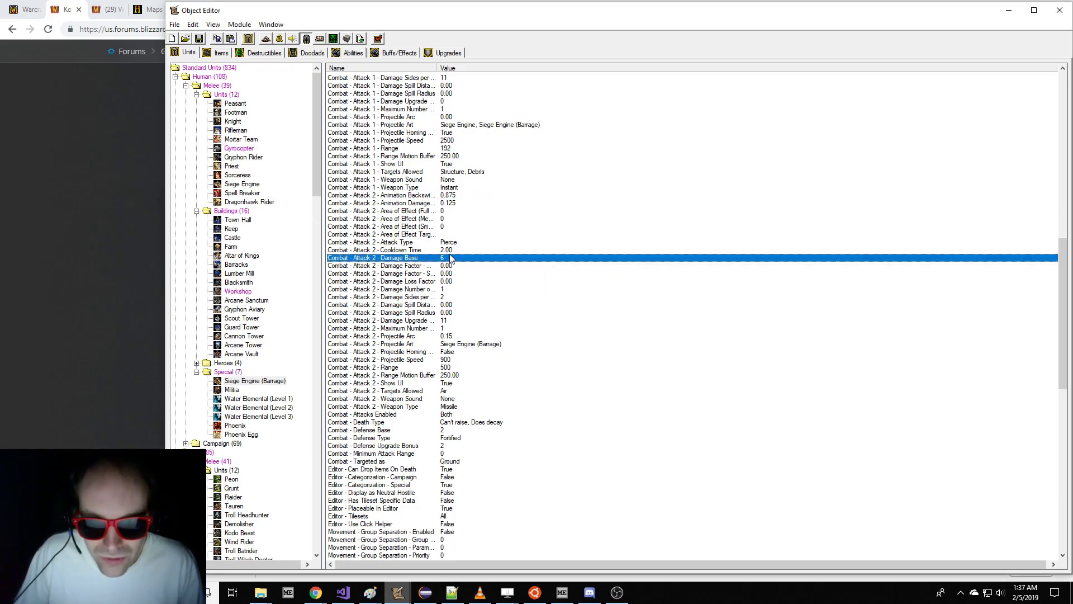
- Set the human Barrage ability's maximum number of targets to 5
click(354, 54)
scroll(268, 140, down, 3)
scroll(268, 156, up, 1)
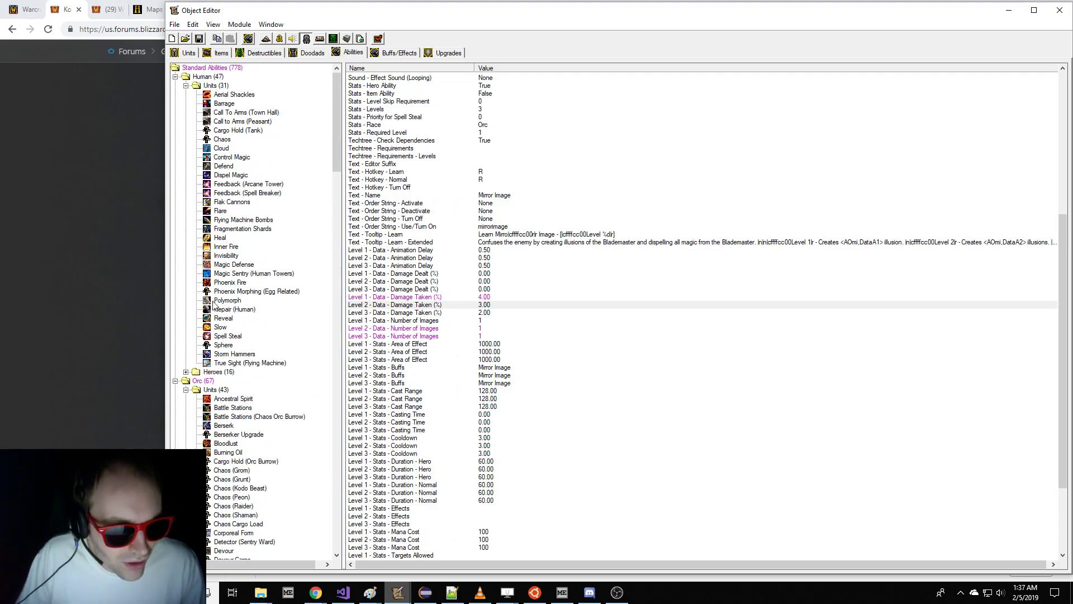
click(225, 104)
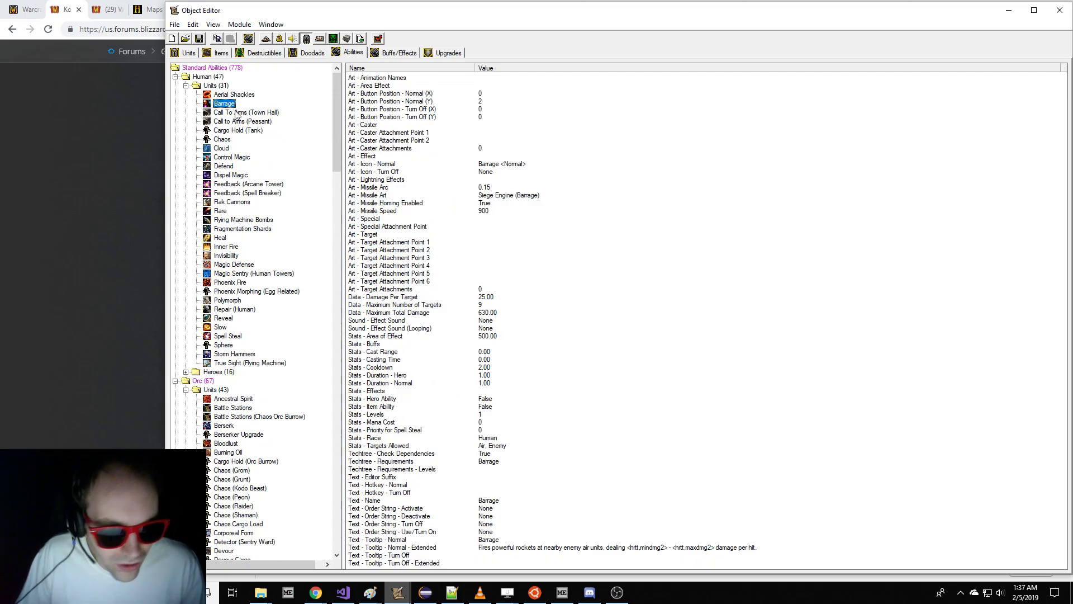
click(553, 360)
double_click(545, 306)
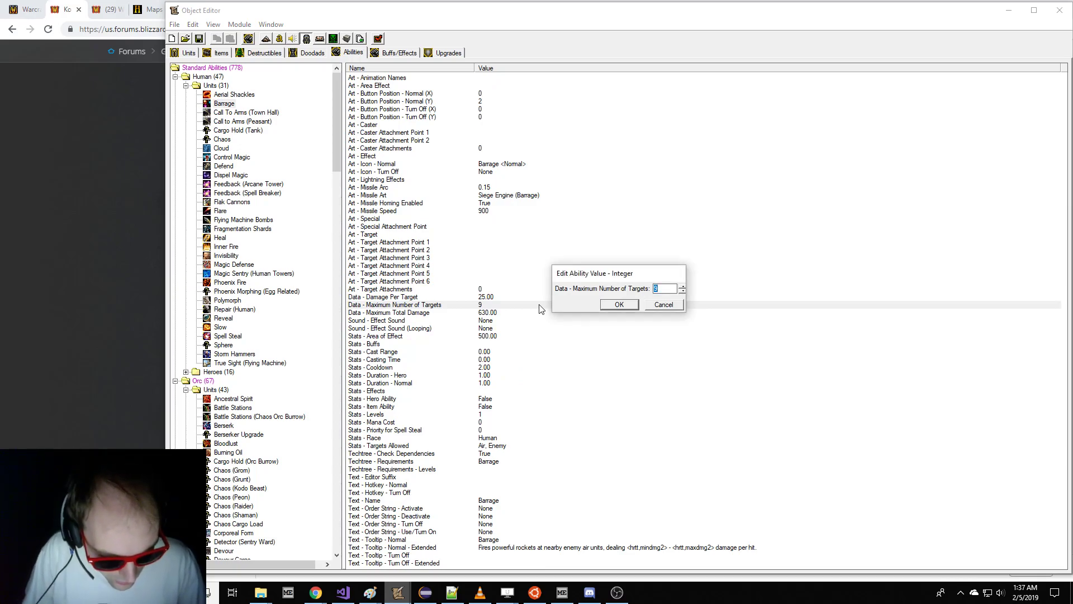
text(5)
key(Return)
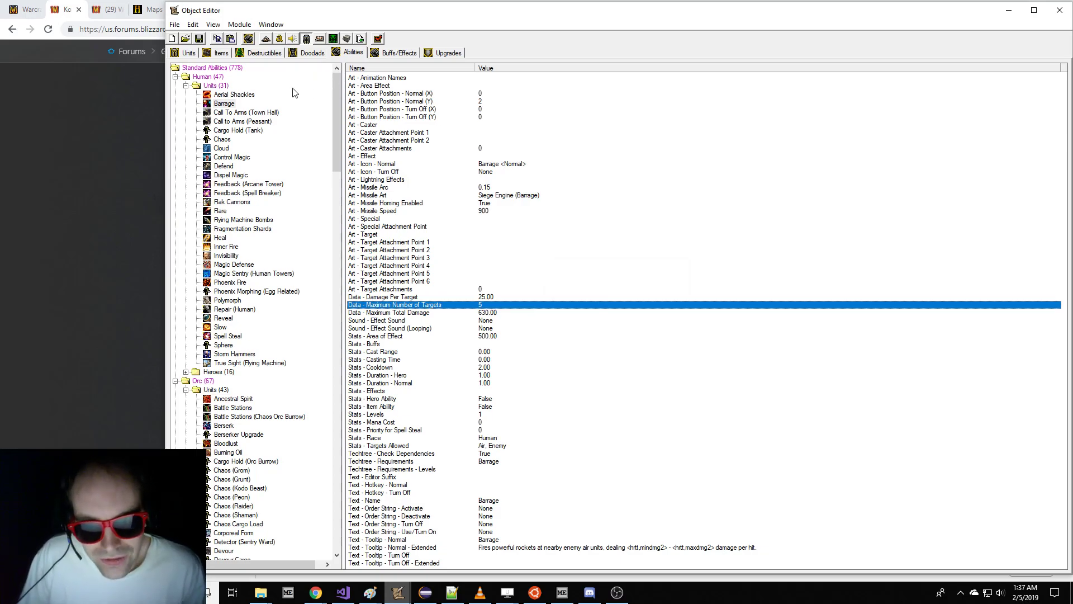
- Return to the forum post, check the remark on how many units Barrage can hit, and read on to the T2 reinforced defenses section
key(alt+Tab)
scroll(484, 266, down, 1)
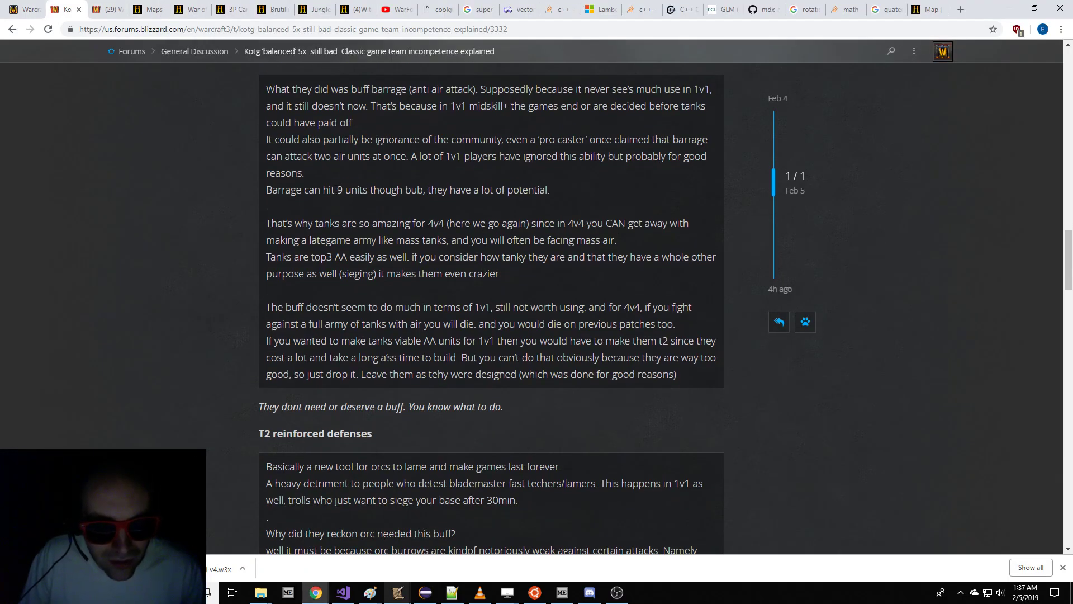
drag(334, 190, 578, 183)
click(414, 181)
double_click(340, 190)
scroll(499, 409, down, 3)
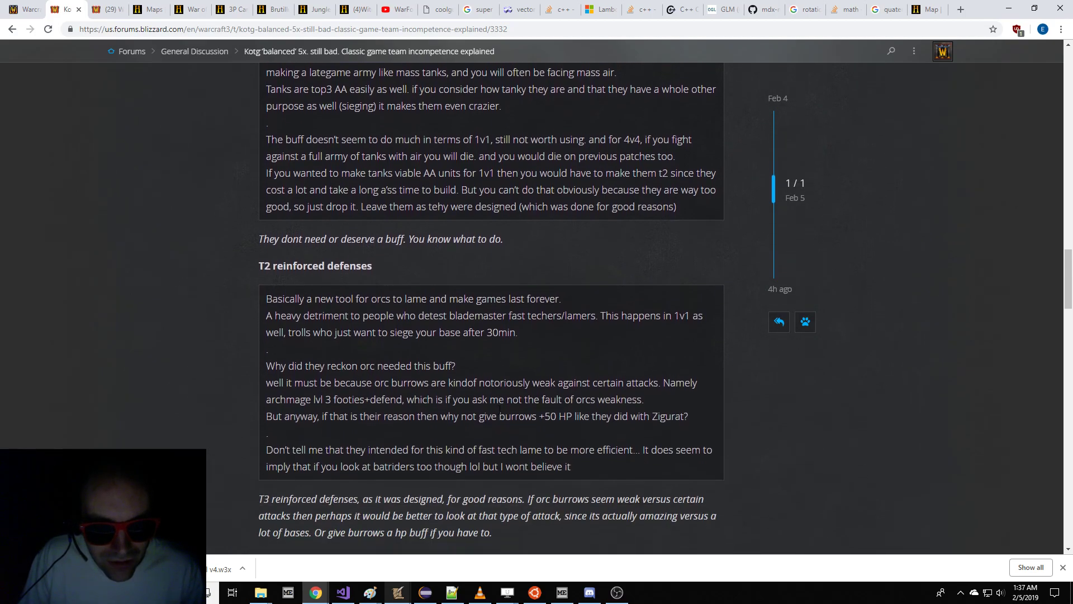
- Read the forum post's T2 reinforced defenses section through its closing suggestion about T3 reinforced defenses and burrow hit points
scroll(499, 409, up, 2)
scroll(484, 402, down, 4)
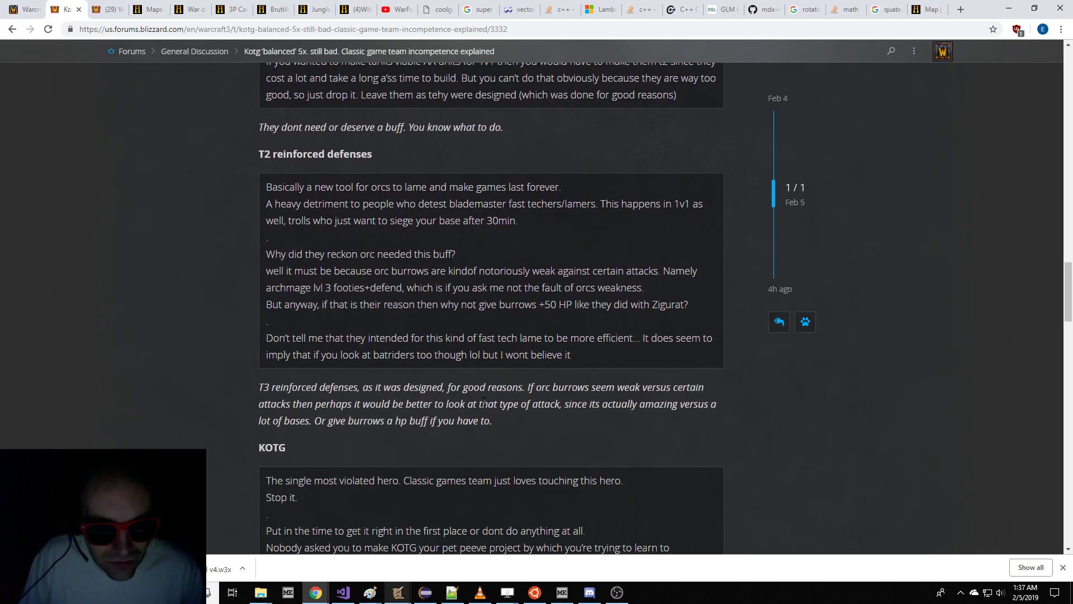
drag(265, 150, 373, 155)
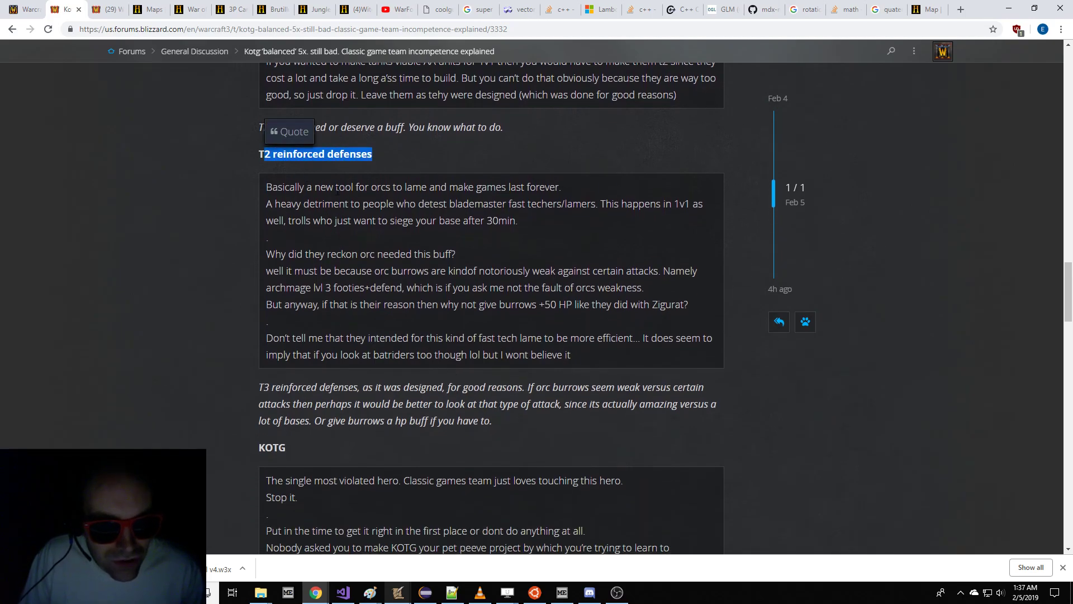
drag(266, 187, 524, 311)
click(523, 311)
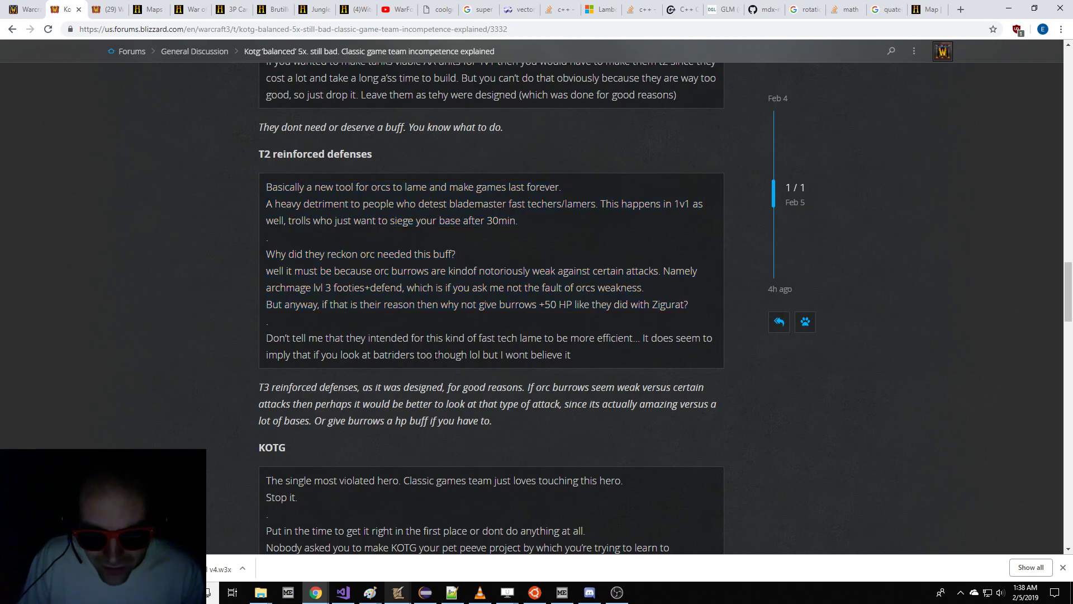
drag(418, 356, 642, 339)
click(557, 332)
drag(357, 338, 506, 356)
scroll(508, 360, down, 1)
drag(260, 334, 541, 392)
- Switch to the Object Editor and set the orc Reinforced Defenses upgrade's techtree requirement to Fortress
click(407, 591)
click(443, 553)
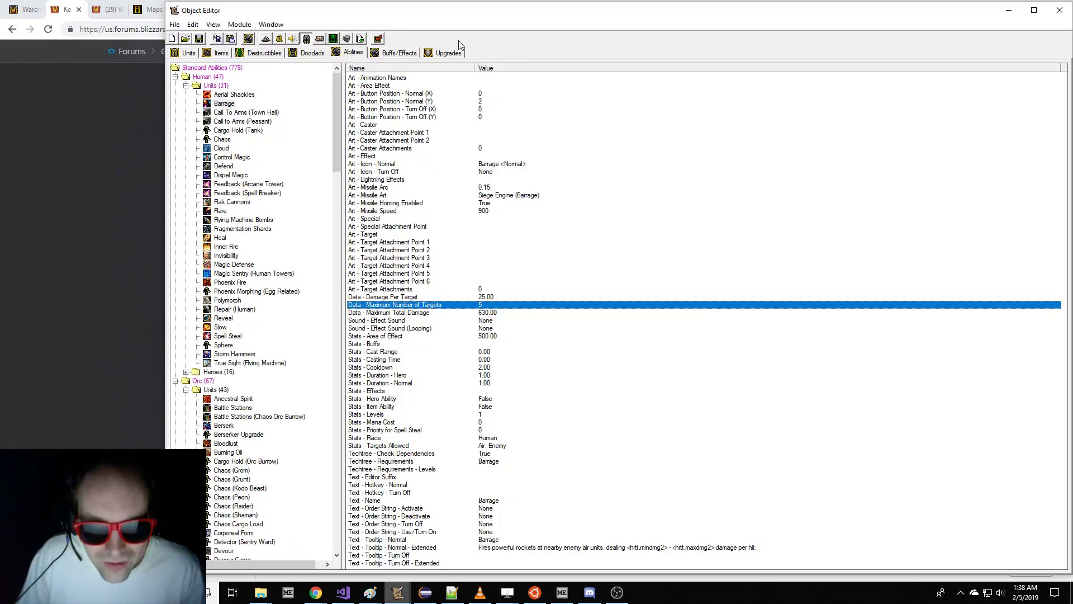
click(446, 51)
click(175, 273)
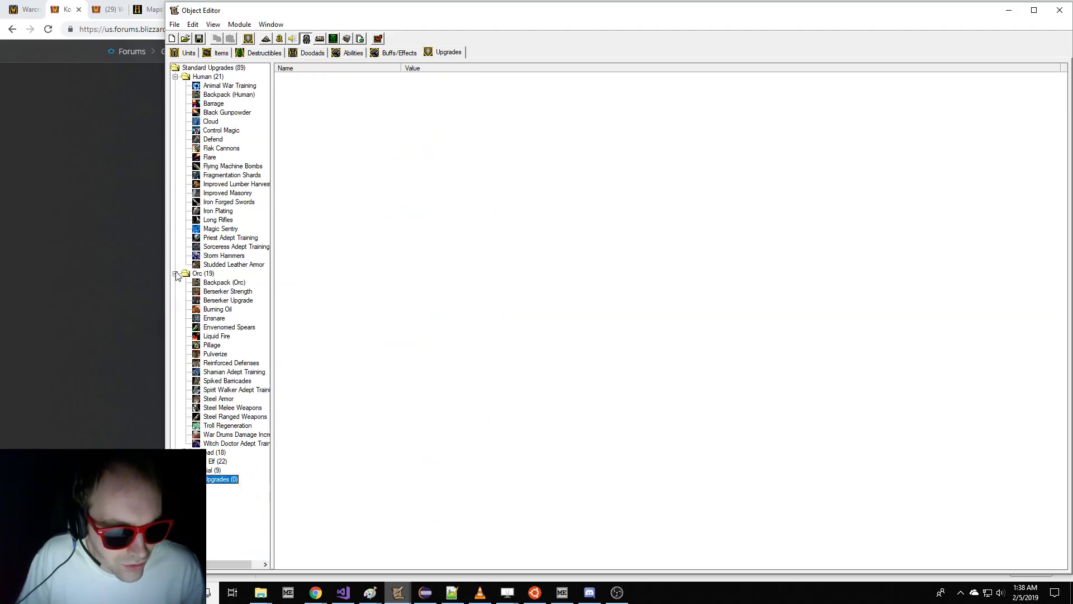
click(231, 363)
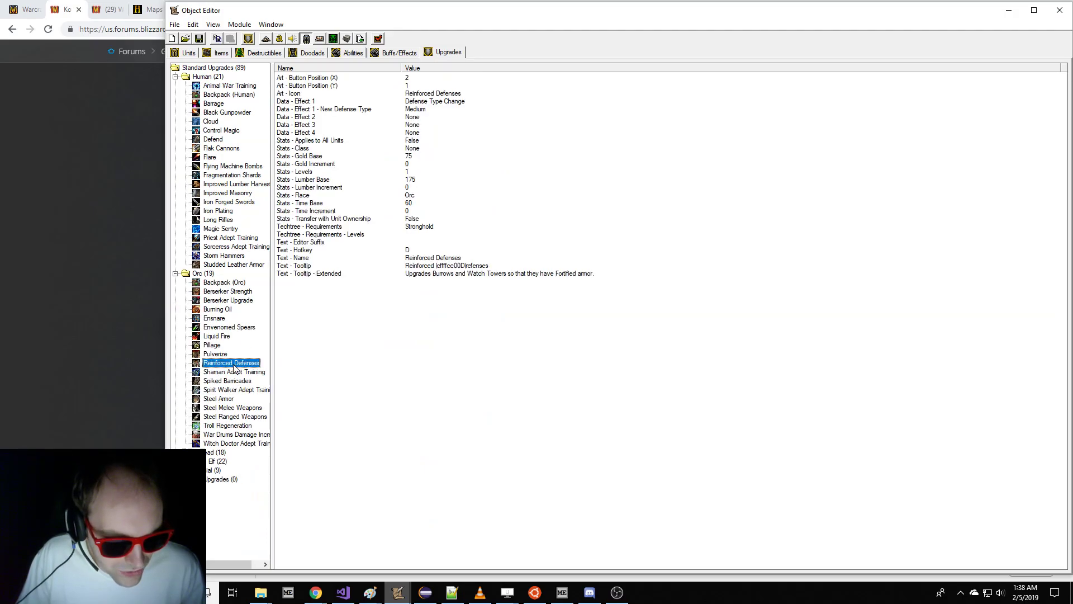
click(450, 228)
double_click(452, 229)
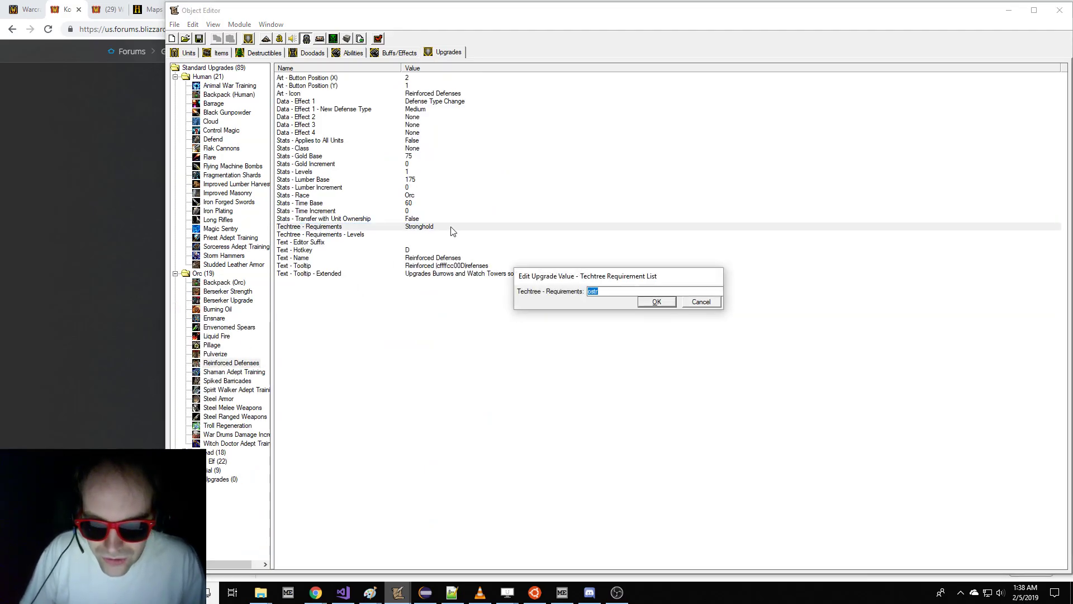
text(ofor)
key(Return)
double_click(451, 229)
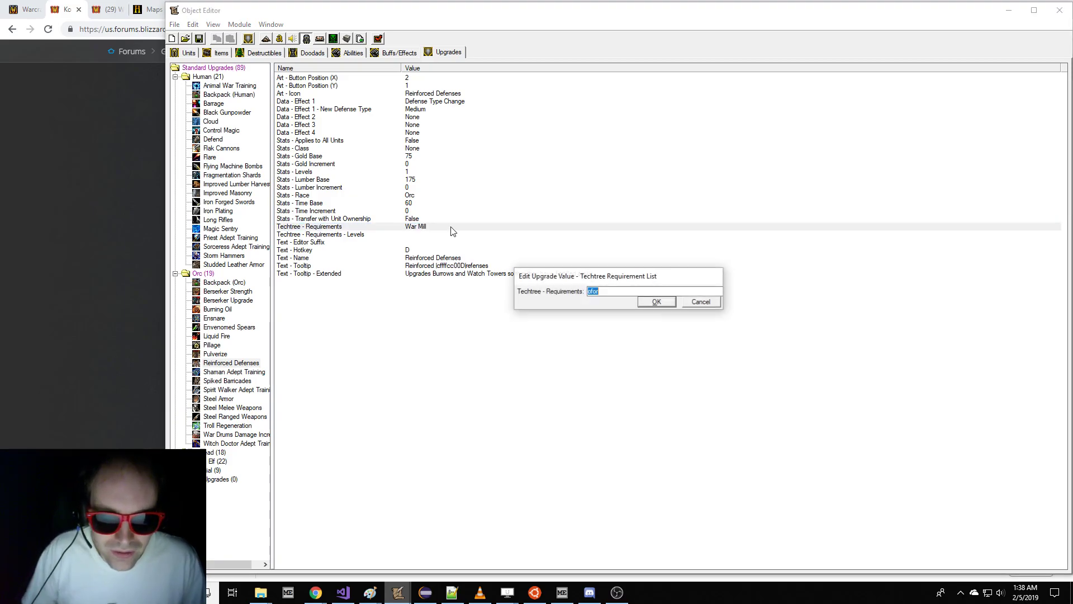
text(ofr)
key(Return)
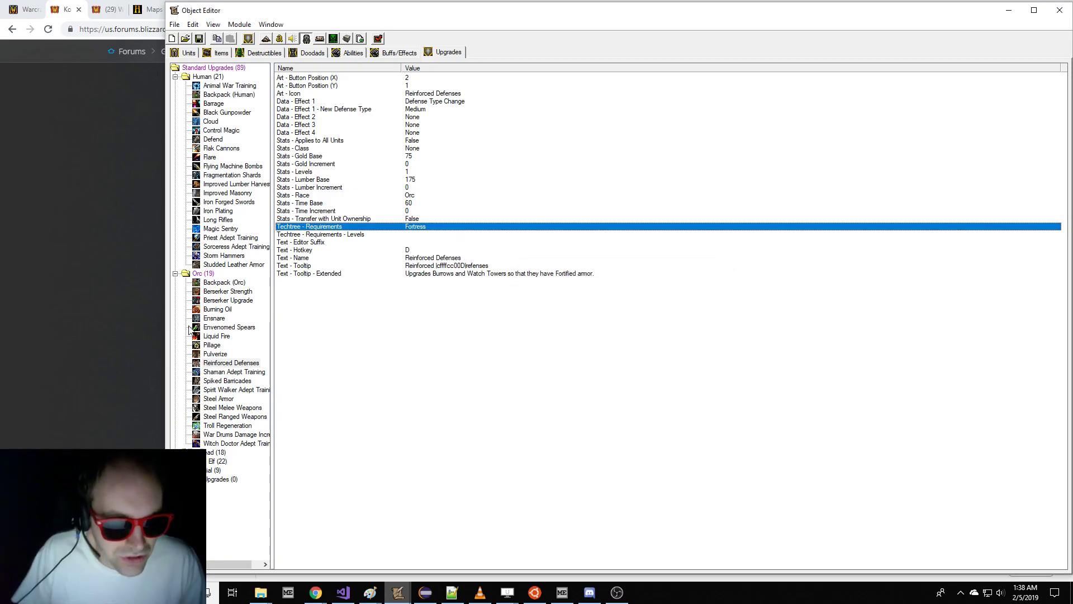
- Return to the forum post, read the KOTG section's Entangle complaints, and highlight the lines suggesting a slight buff from the 1.26 state
click(65, 260)
scroll(281, 282, down, 2)
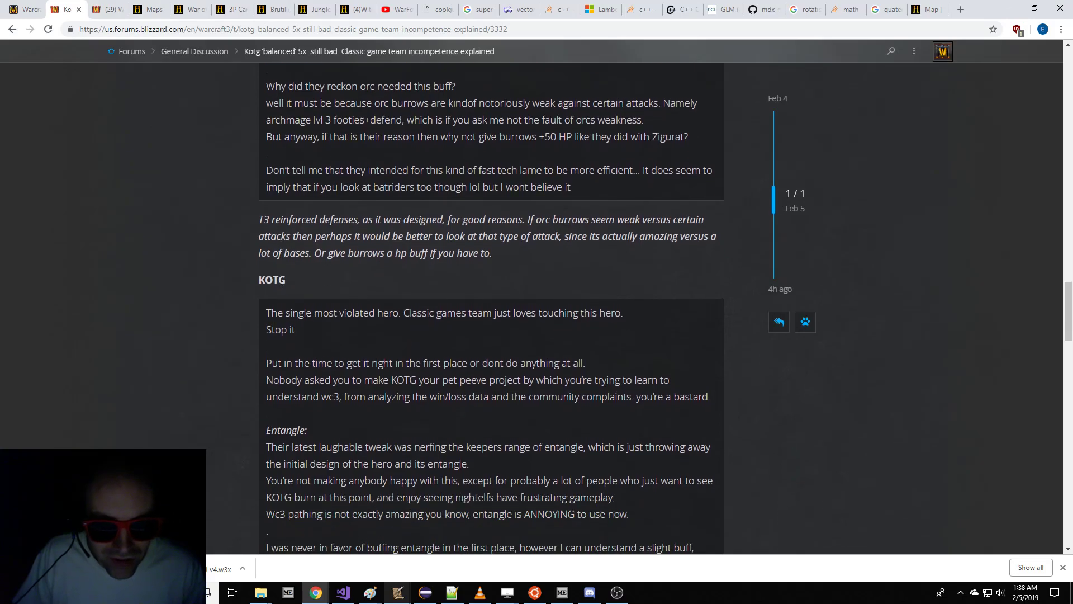
scroll(341, 268, down, 1)
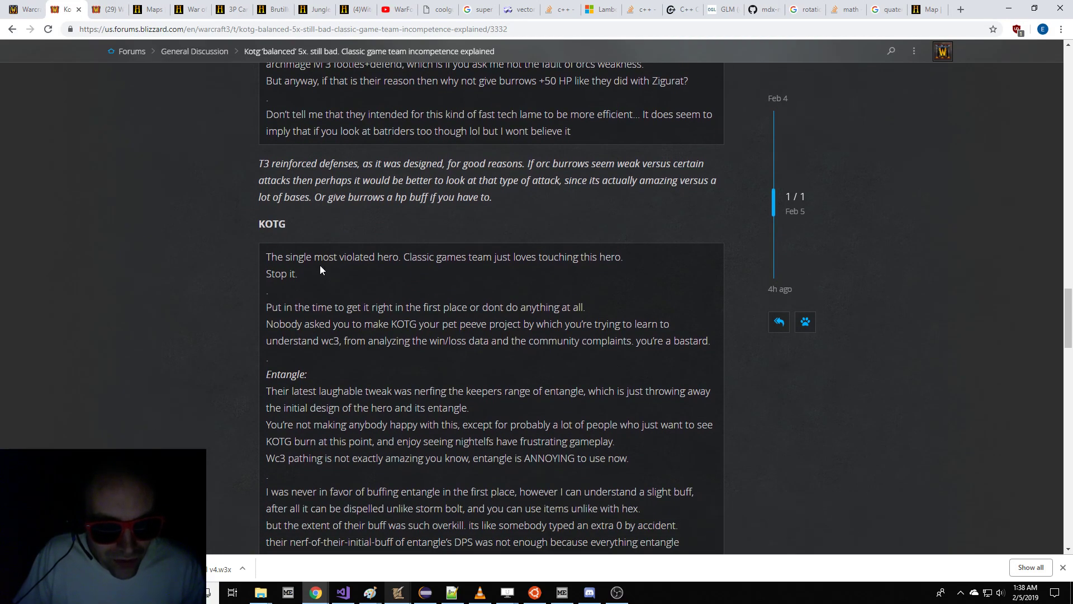
drag(298, 256, 401, 291)
scroll(400, 292, down, 2)
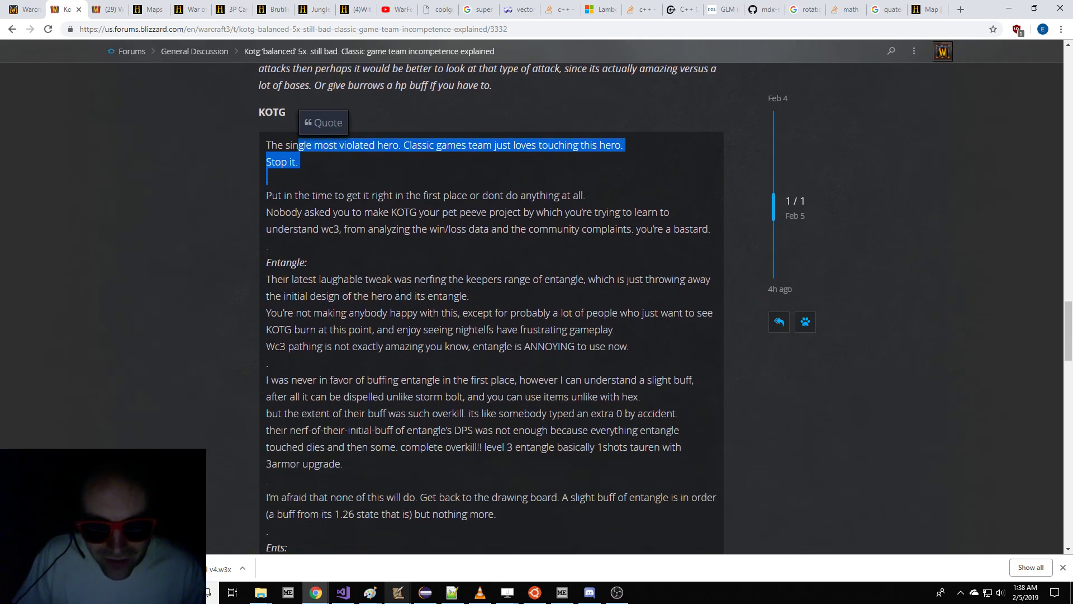
scroll(396, 293, down, 2)
scroll(344, 274, up, 1)
drag(278, 225, 491, 232)
scroll(484, 239, down, 1)
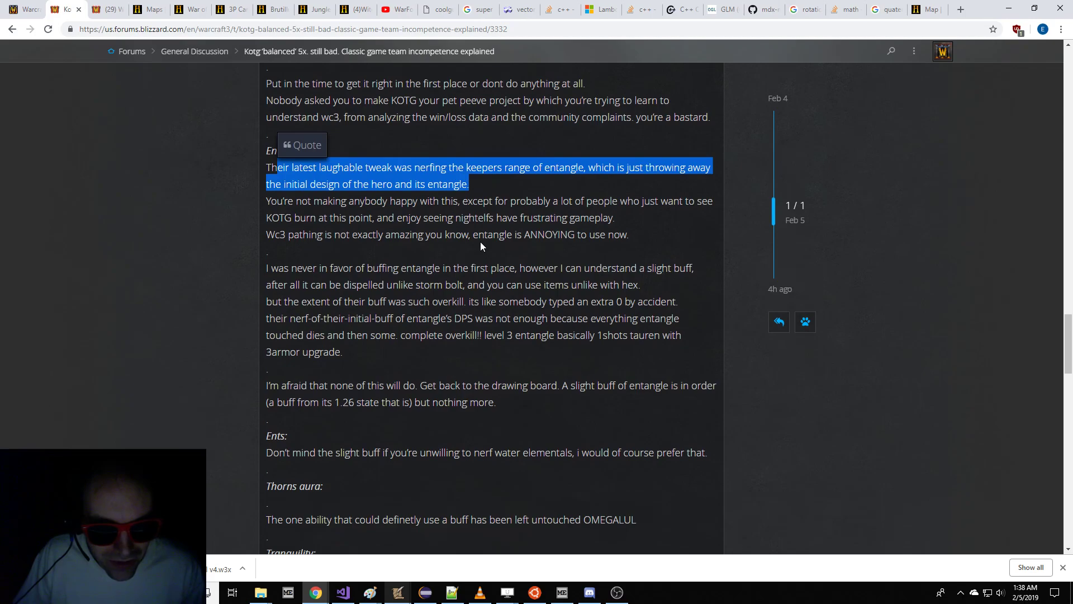
drag(302, 203, 391, 317)
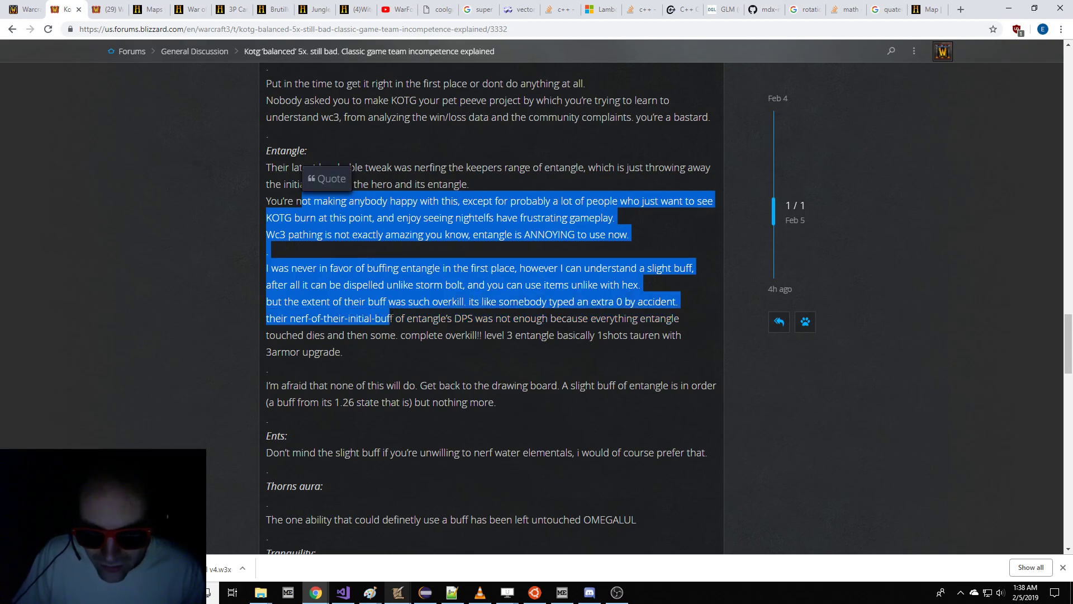
scroll(390, 316, down, 1)
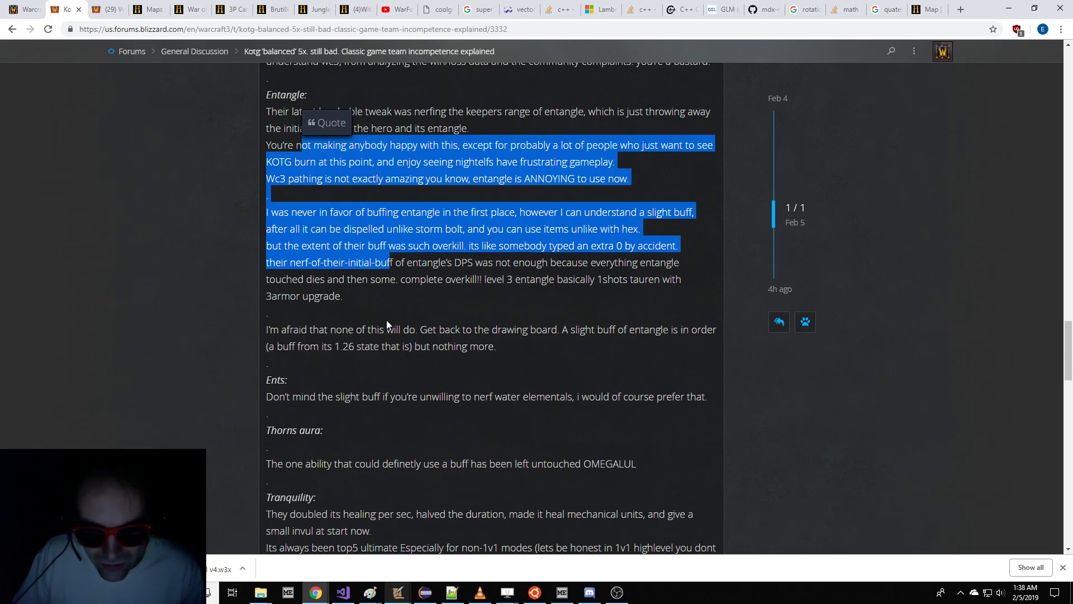
scroll(387, 320, down, 1)
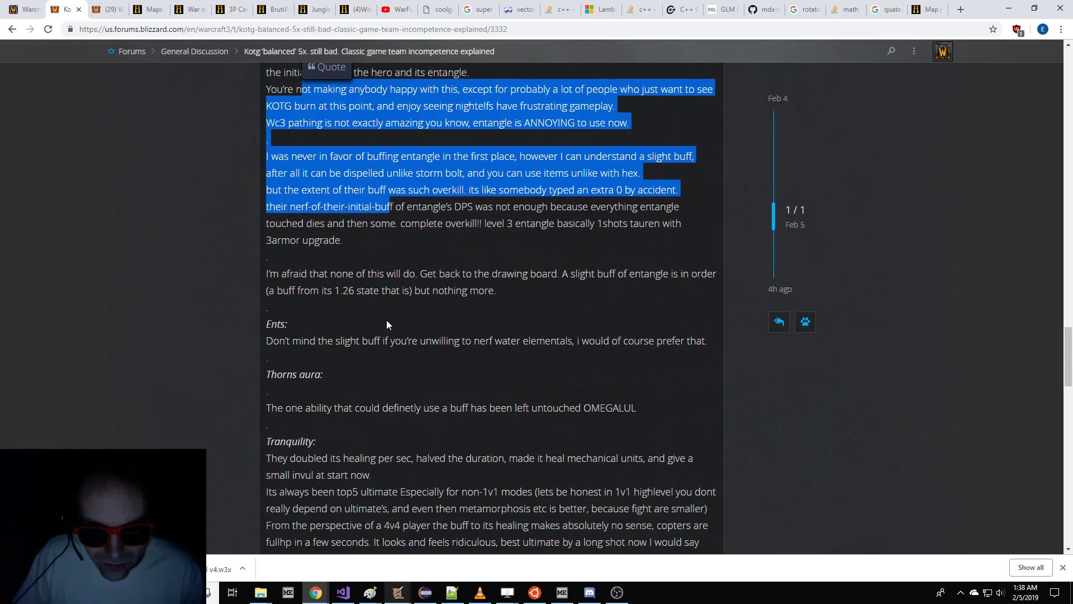
scroll(383, 327, down, 1)
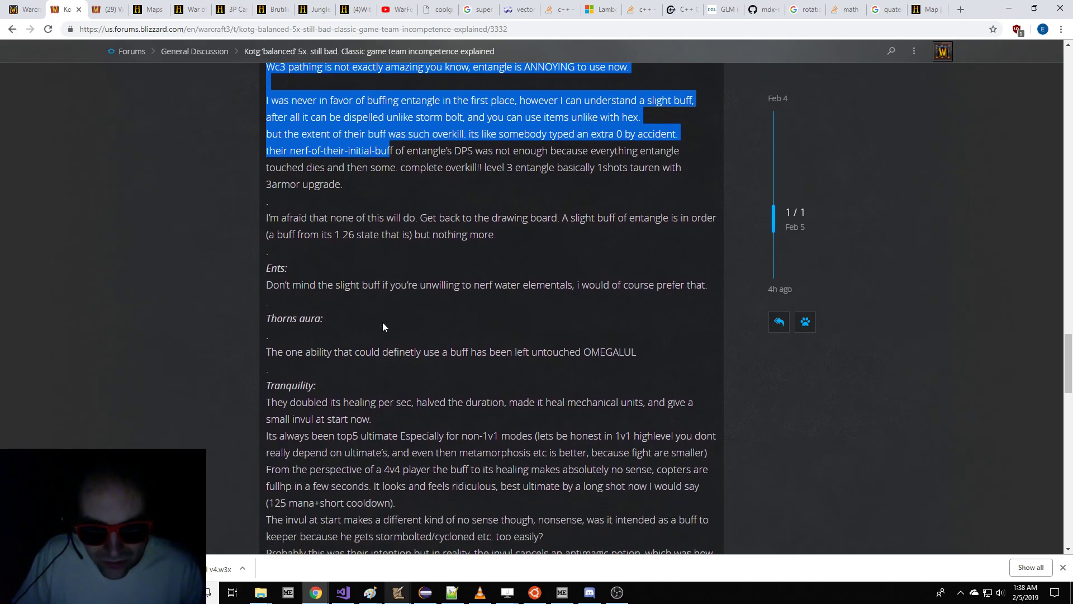
drag(528, 236, 266, 222)
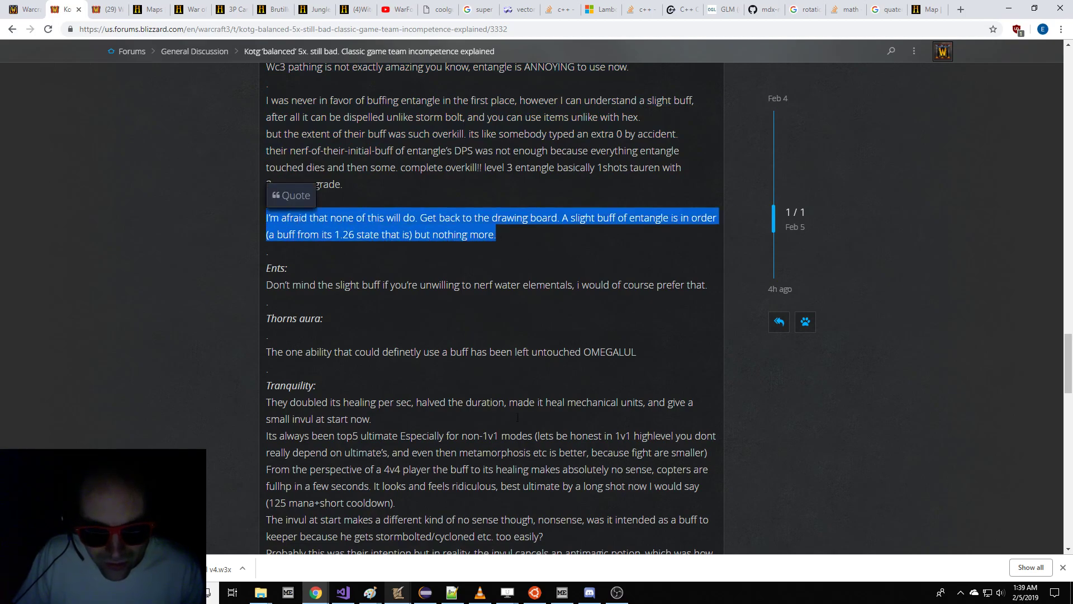
- Switch to the Object Editor's abilities, search for "Enta", and open the Night Elf hero ability Entangling Roots
mouse_move(404, 591)
click(431, 557)
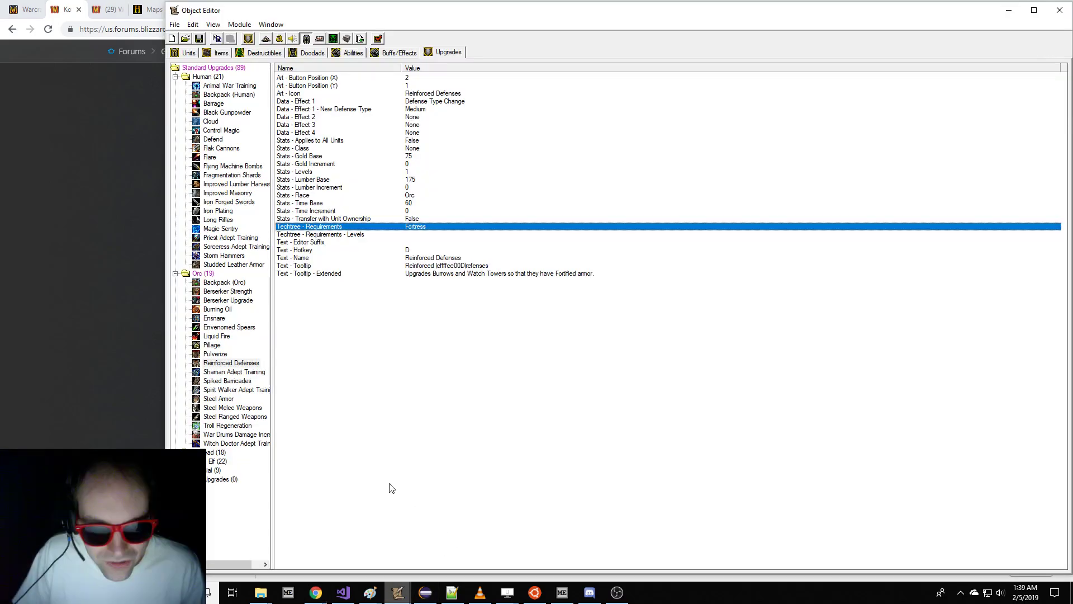
click(351, 53)
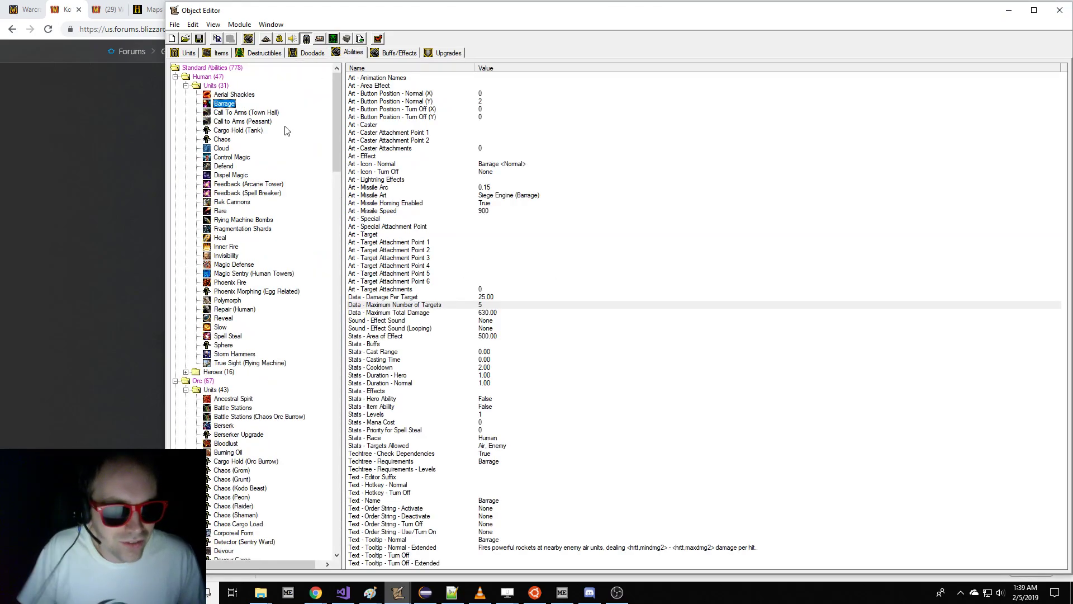
key(ctrl+f)
text(Enta)
key(Return)
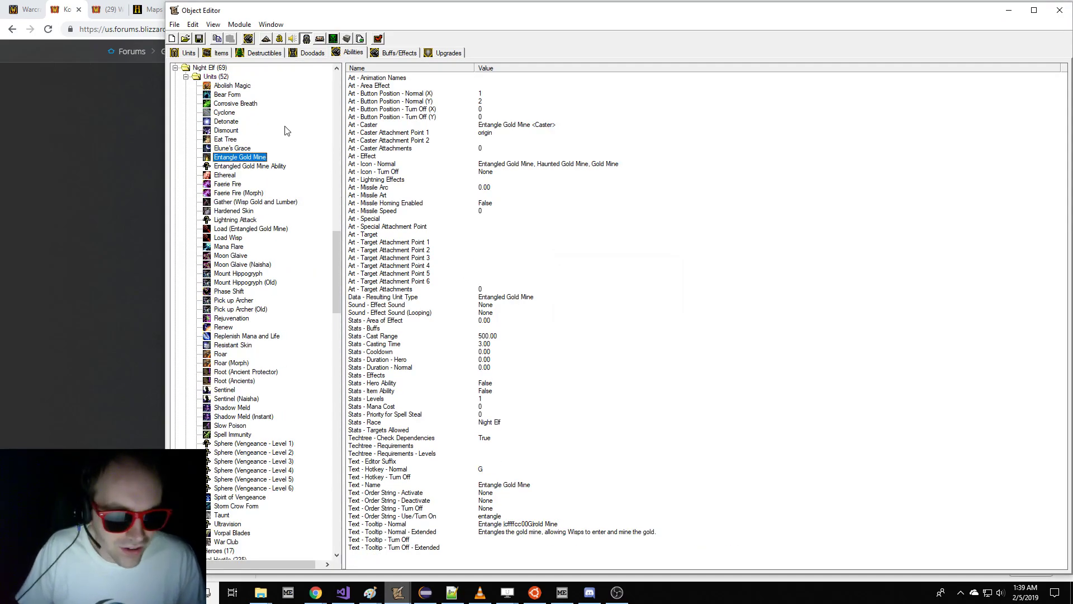
key(ctrl+g)
key(ctrl+g)
key(ctrl+g)
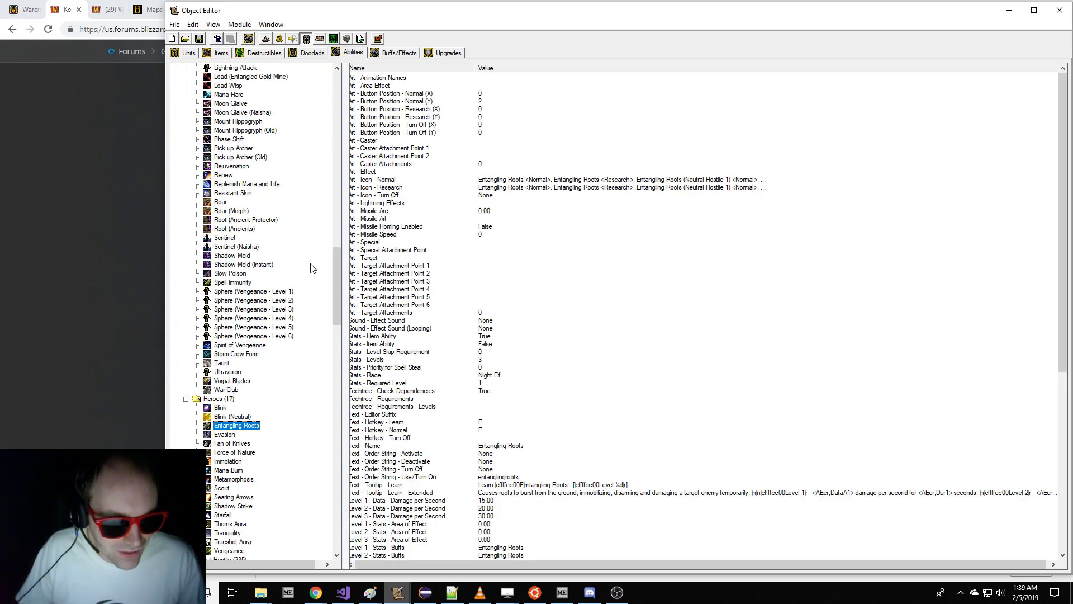
- Auto-fill the Entangling Roots cast range with a base value of 800 for all three levels
click(551, 390)
scroll(551, 391, down, 7)
right_click(486, 408)
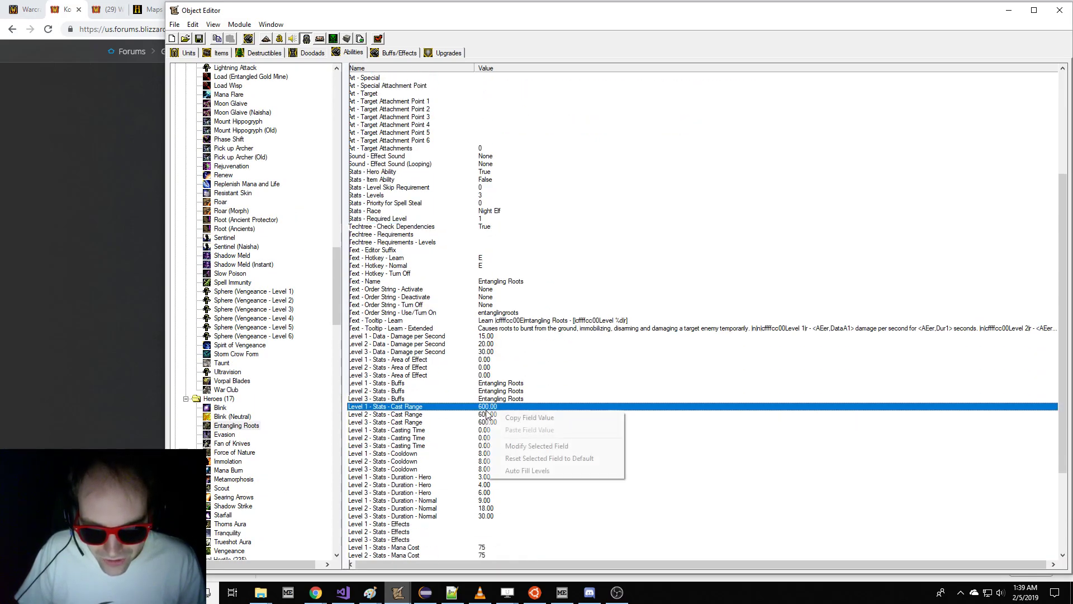
click(515, 470)
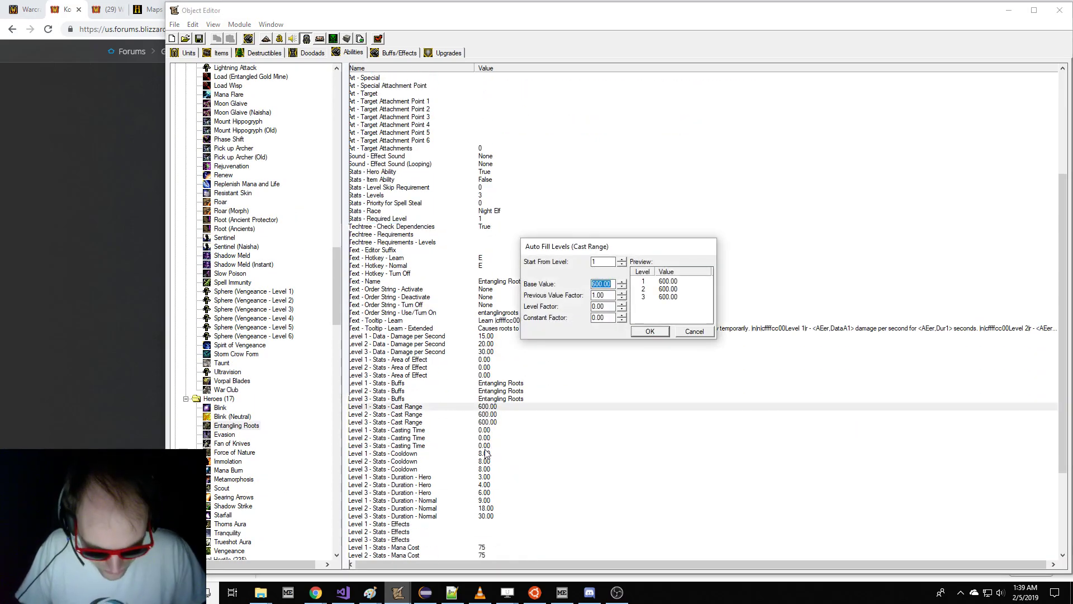
text(800)
key(Return)
- Set the initial immunity duration of the Night Elf hero ability Tranquility to 0
scroll(308, 358, down, 4)
click(240, 408)
click(230, 398)
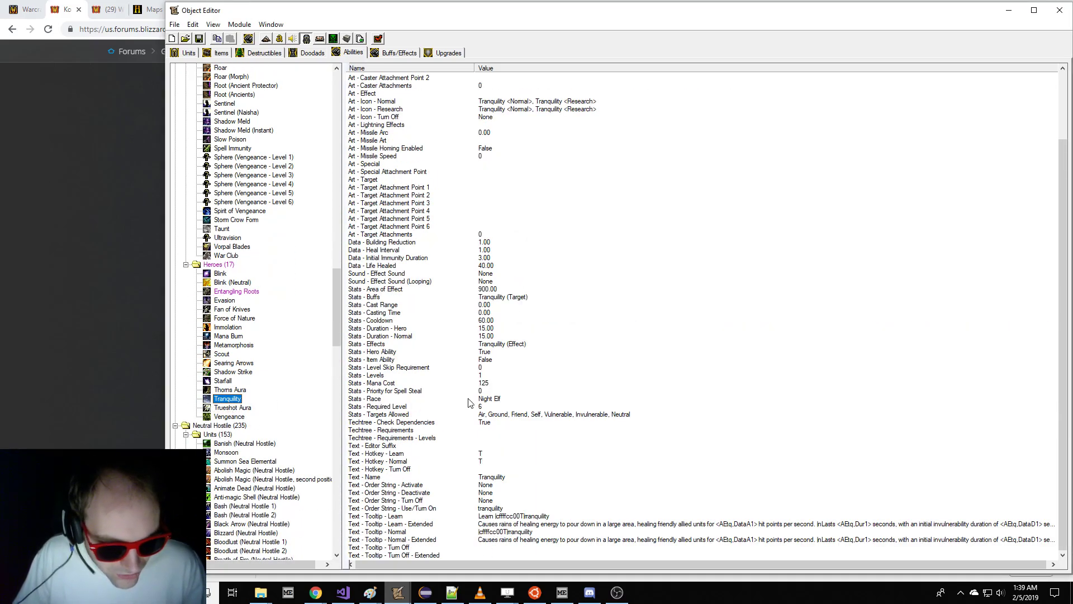
click(471, 400)
click(513, 259)
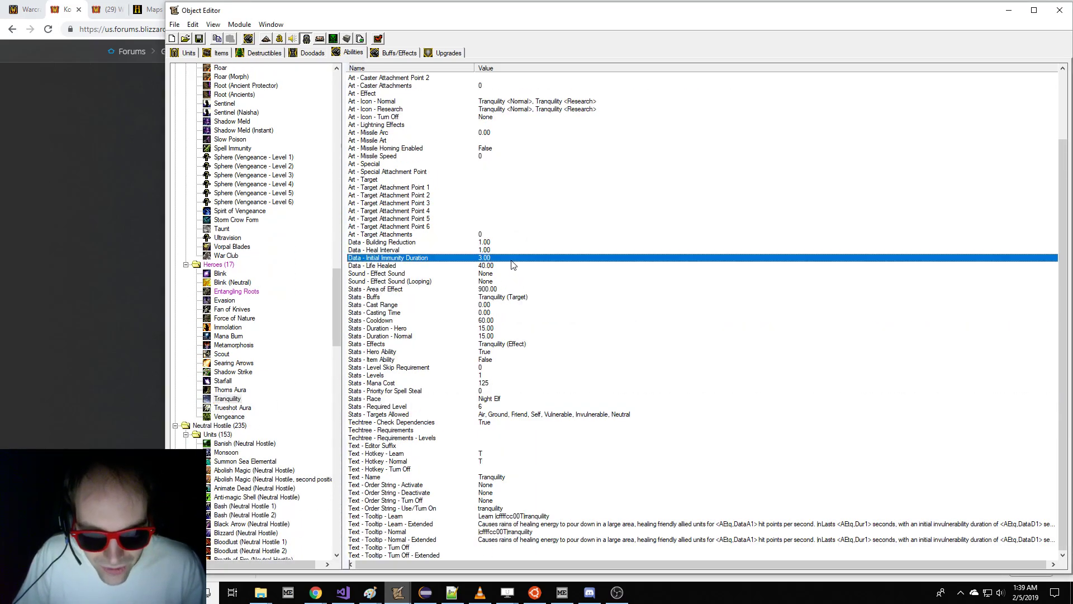
double_click(545, 259)
text(0)
key(Return)
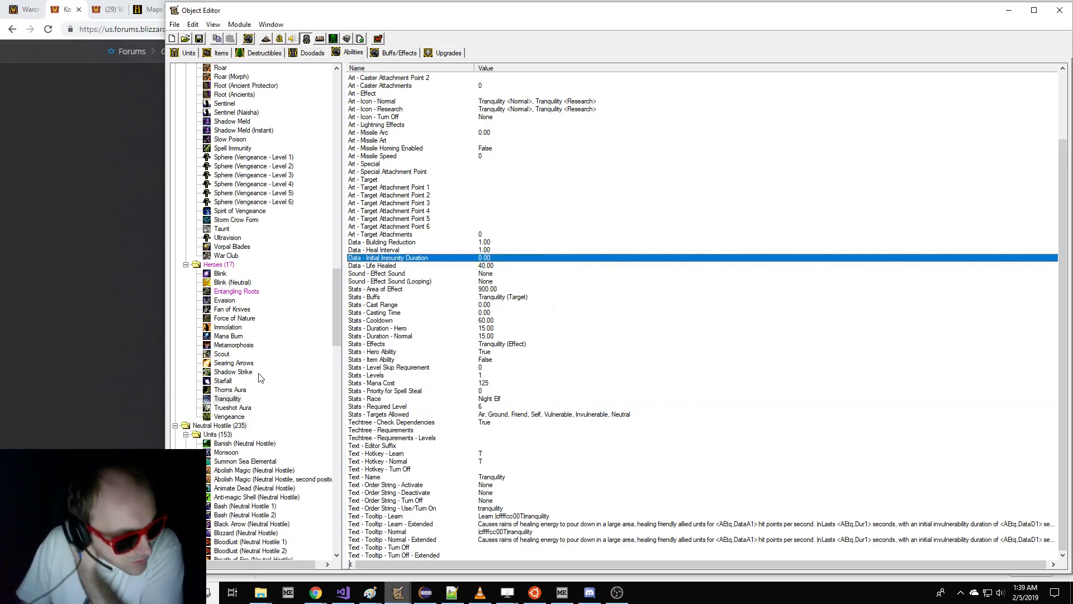
- Return to the forum post, skim the Tranquility section, and highlight the remark about the slight Ents buff
click(258, 360)
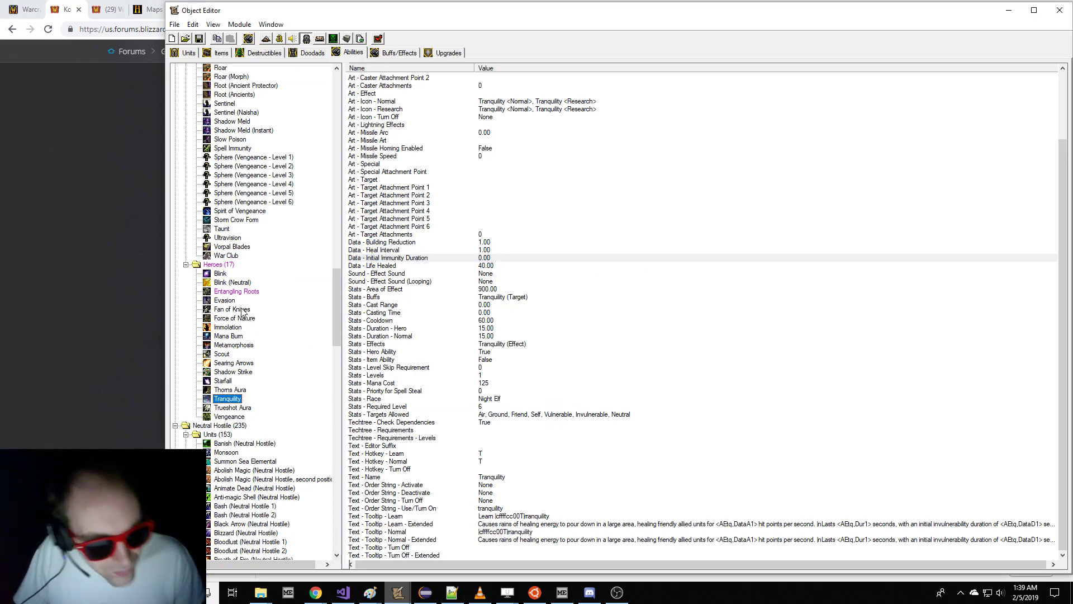
click(148, 298)
scroll(344, 274, down, 2)
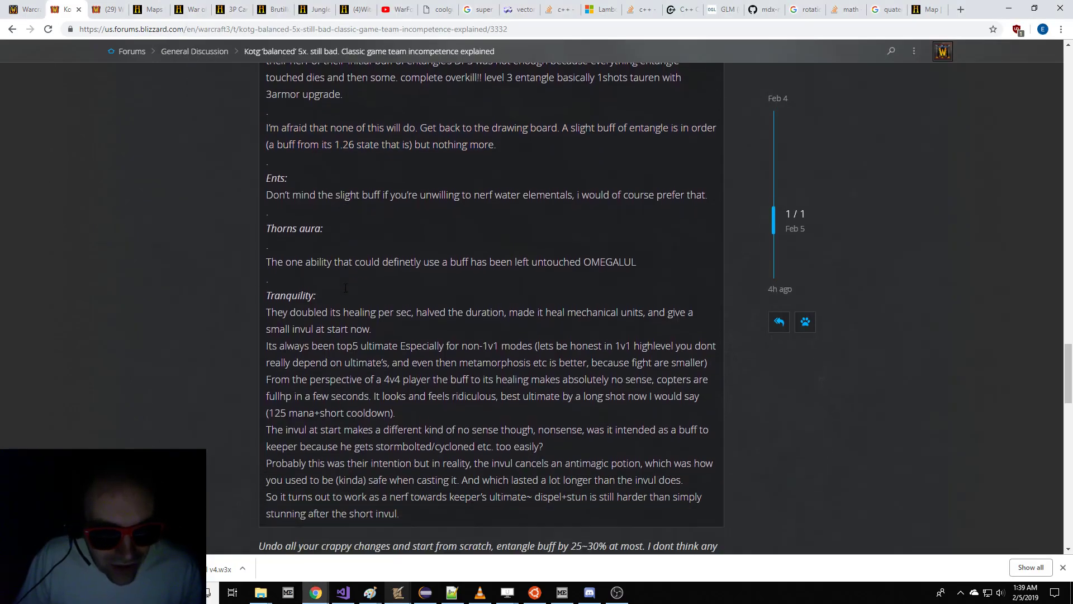
scroll(343, 274, up, 2)
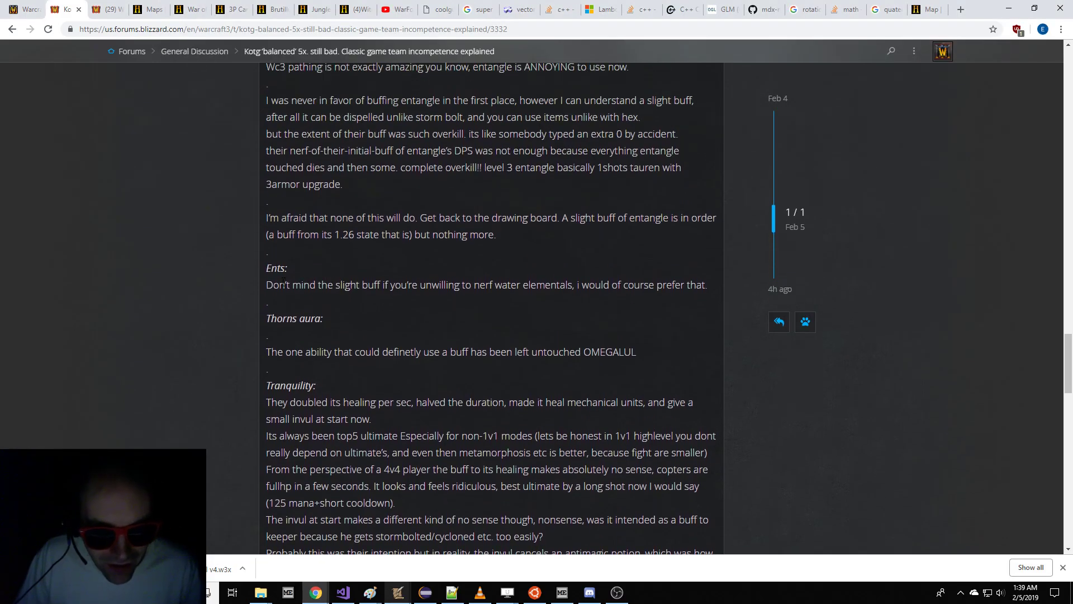
drag(279, 285, 711, 286)
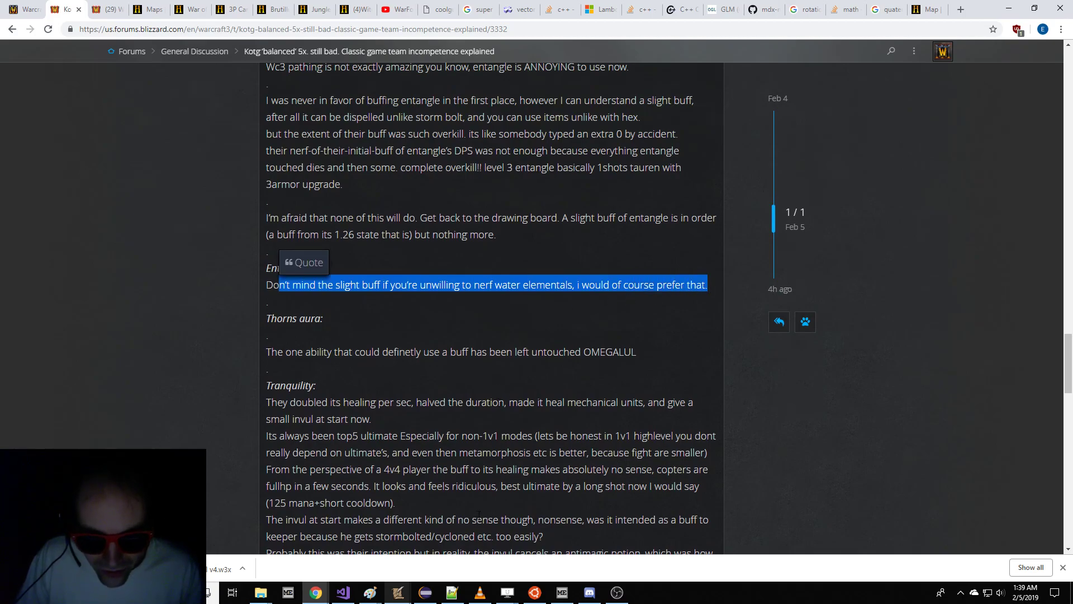
- Recheck the Ents remark in the forum post and open the Night Elf hero ability Force of Nature in the Object Editor
mouse_move(398, 592)
click(454, 539)
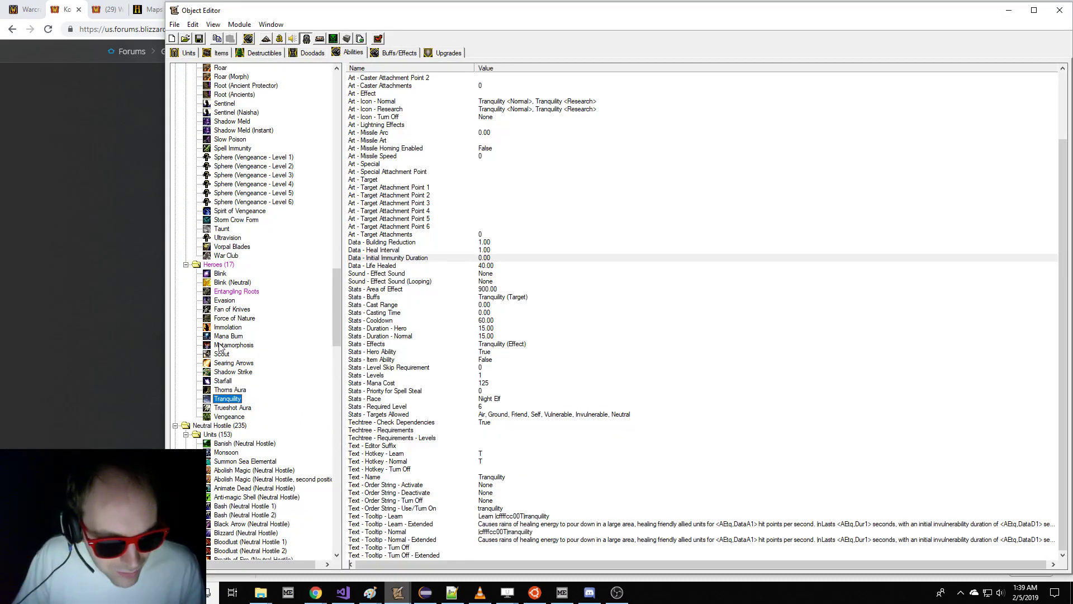
click(163, 301)
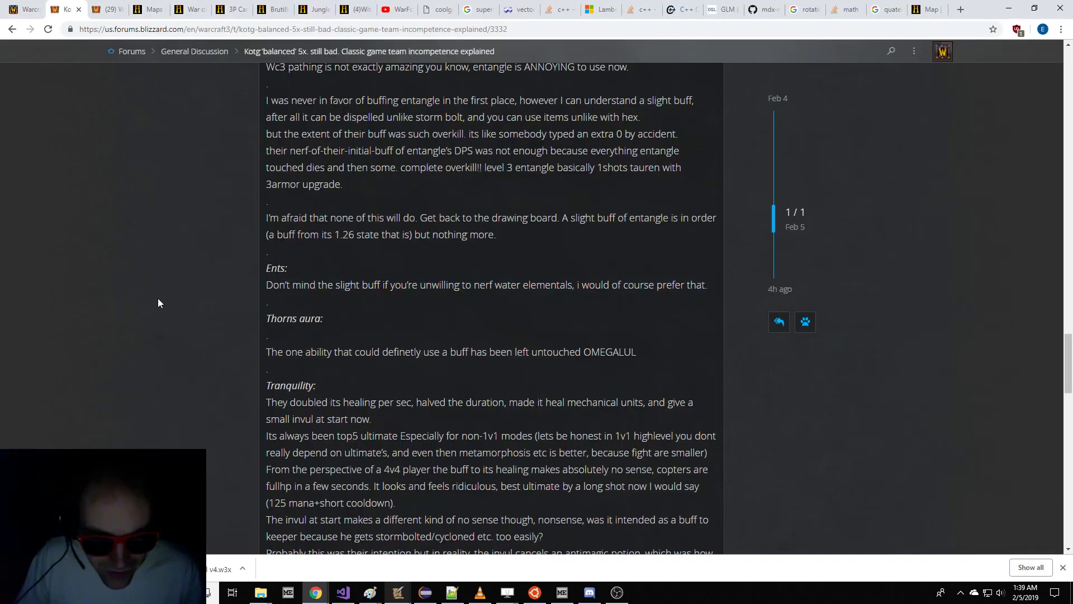
mouse_move(398, 592)
click(455, 540)
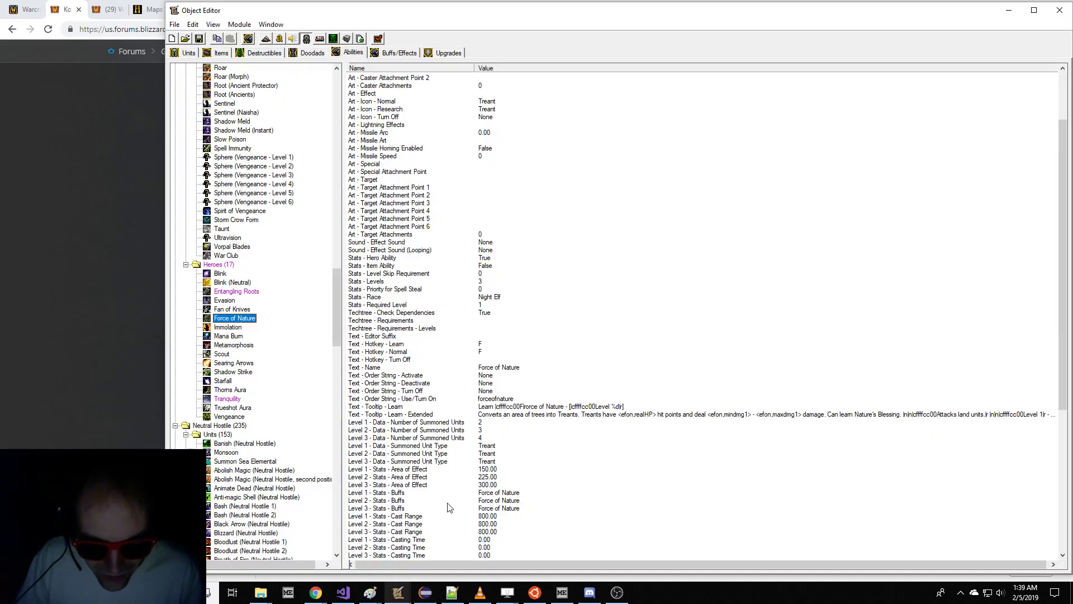
- Set the Force of Nature mana cost to 110 for all three levels
click(490, 391)
scroll(490, 391, down, 10)
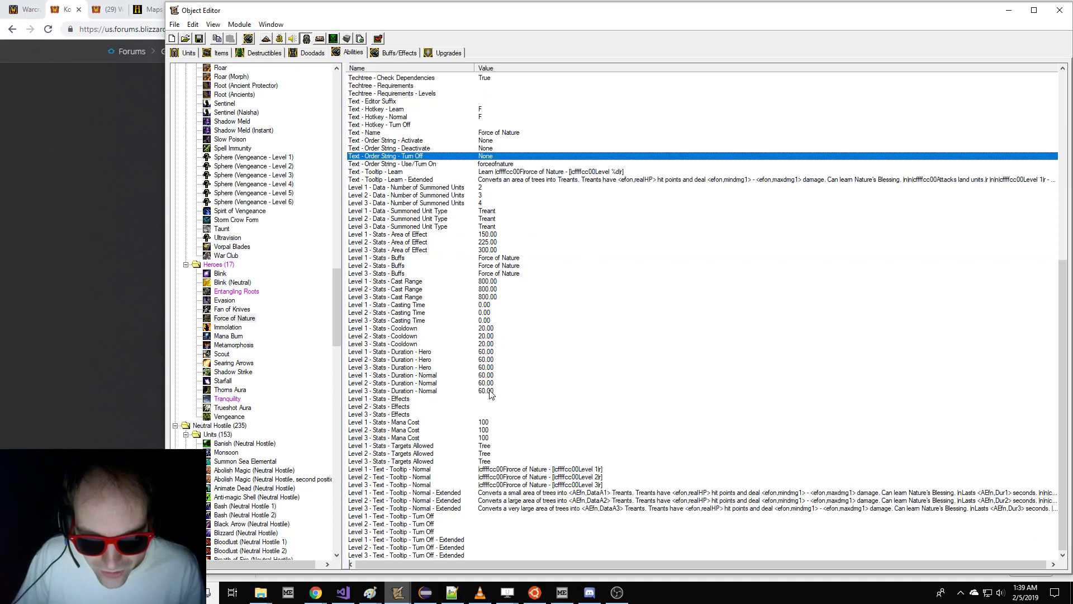
click(496, 415)
click(494, 423)
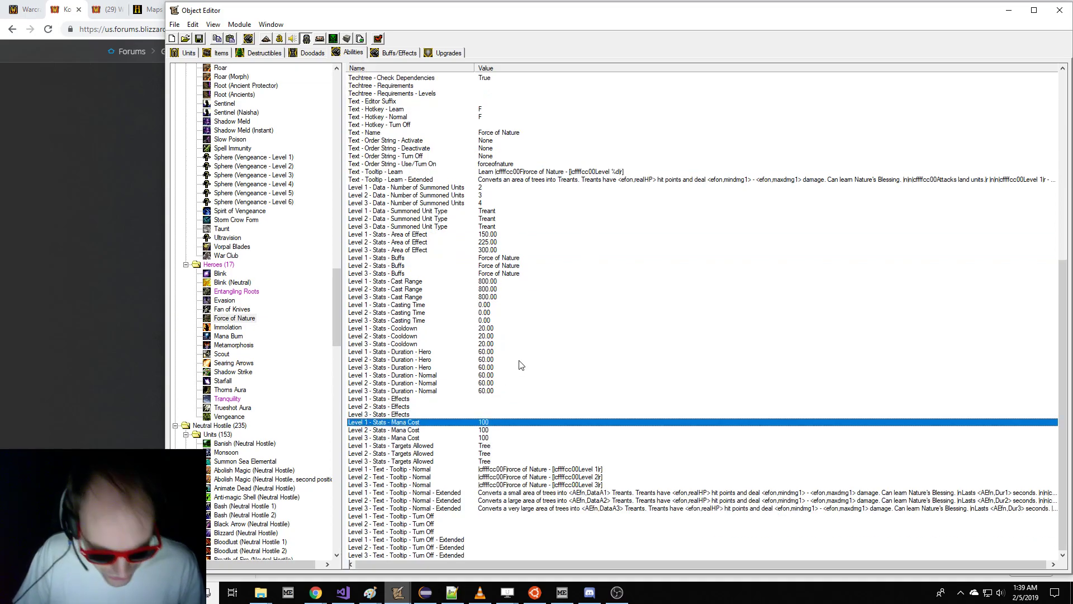
key(Return)
text(110)
key(Return)
key(Down)
key(Down)
- Open the Human hero ability Summon Water Elemental and examine its level 1 summoned unit type
click(286, 280)
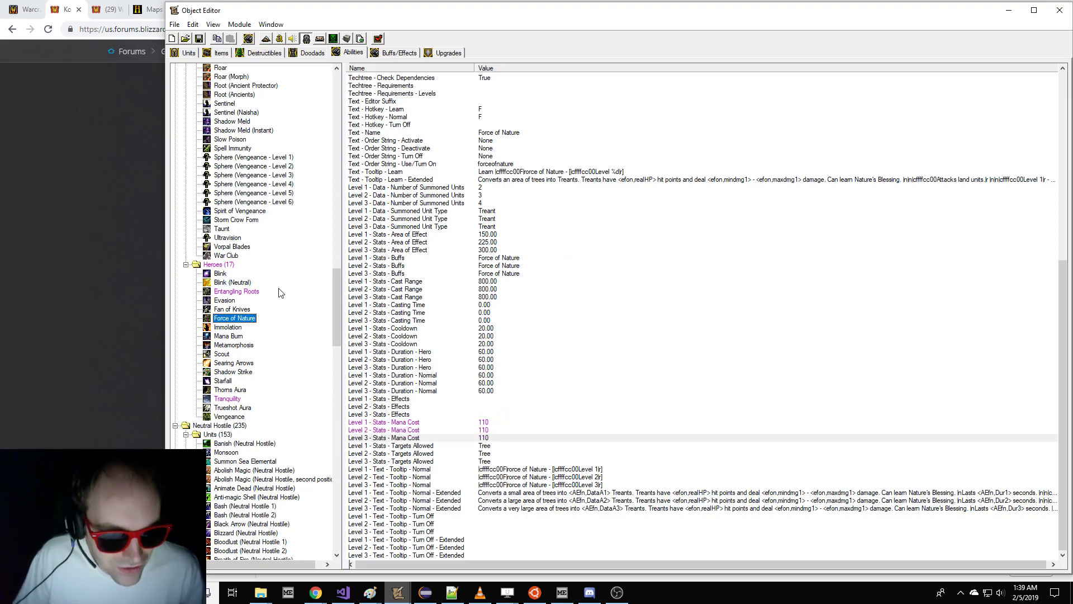
scroll(252, 224, up, 15)
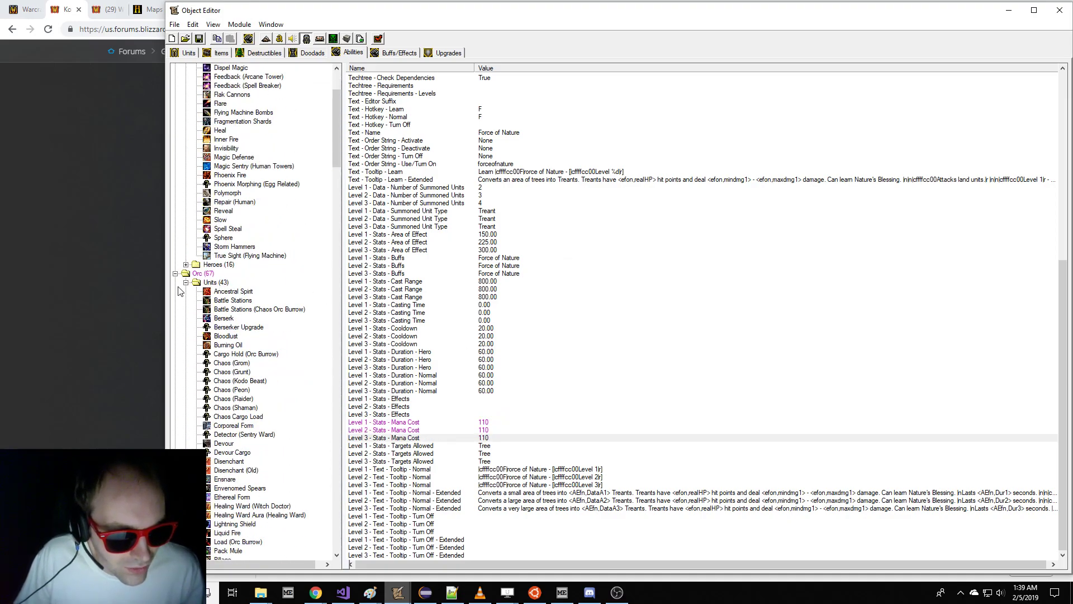
click(186, 264)
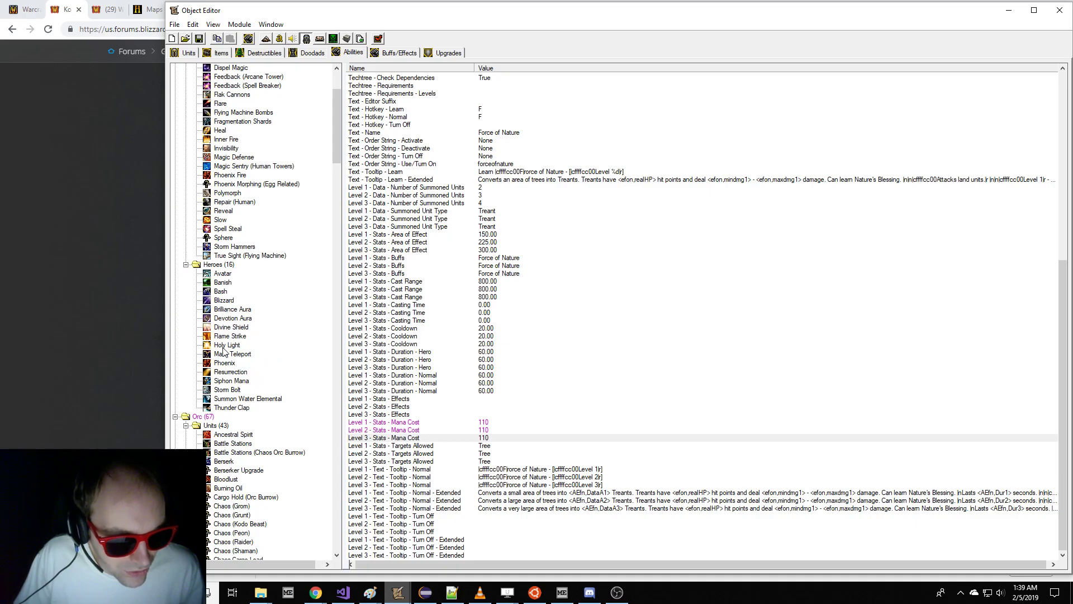
click(221, 398)
click(645, 312)
scroll(549, 304, up, 2)
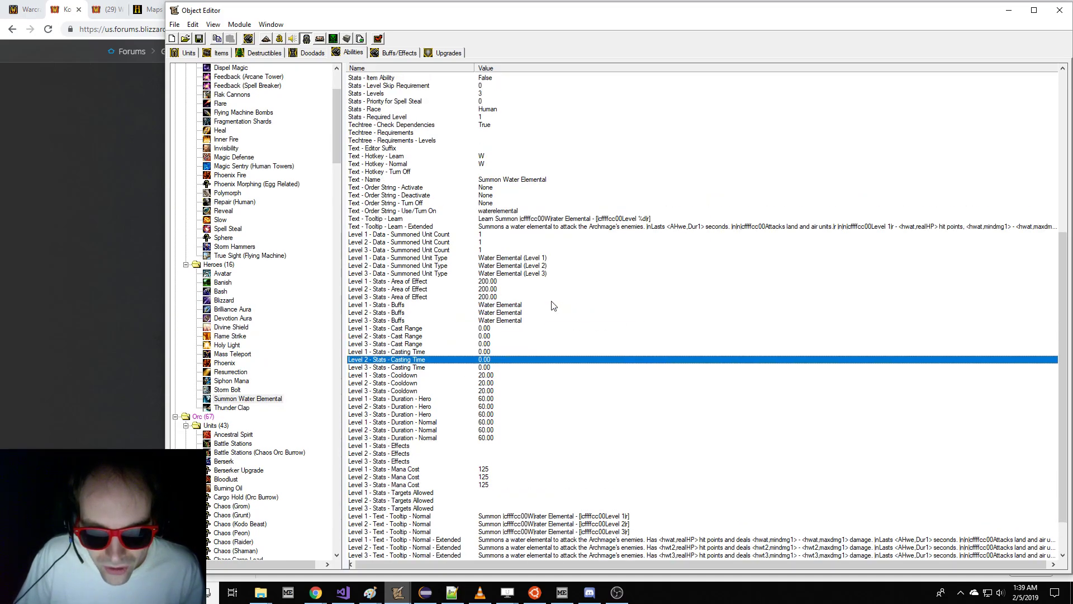
click(534, 259)
- Search the units for "Sea Elemental" and compare its base maximum hit points with those of the Draenei Disciple and Reef Elemental
click(189, 53)
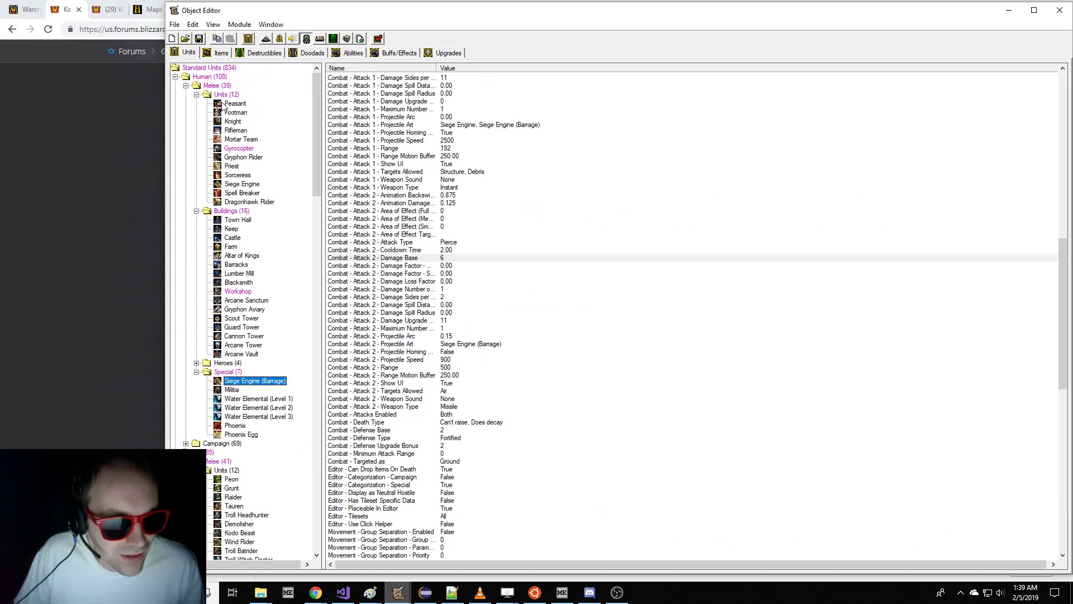
key(ctrl+f)
text(S)
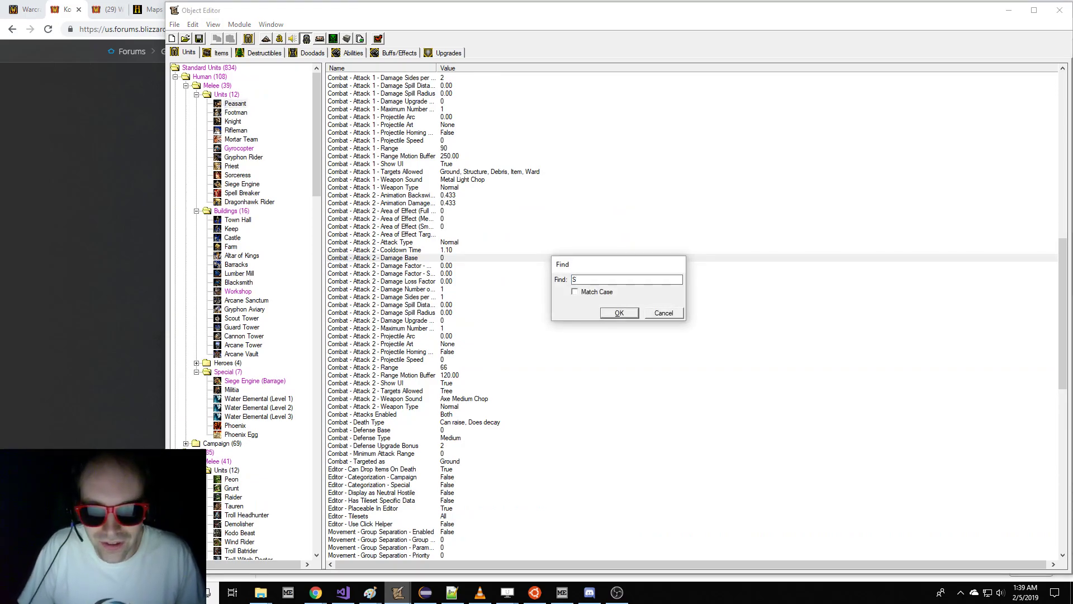
text(ea Elemental)
key(Return)
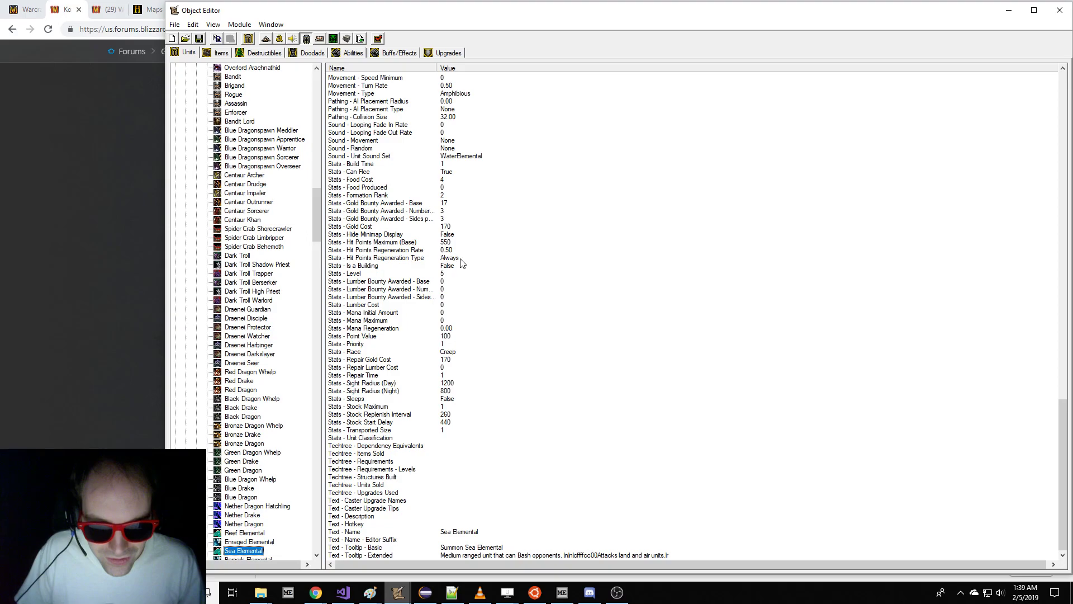
click(463, 243)
click(264, 320)
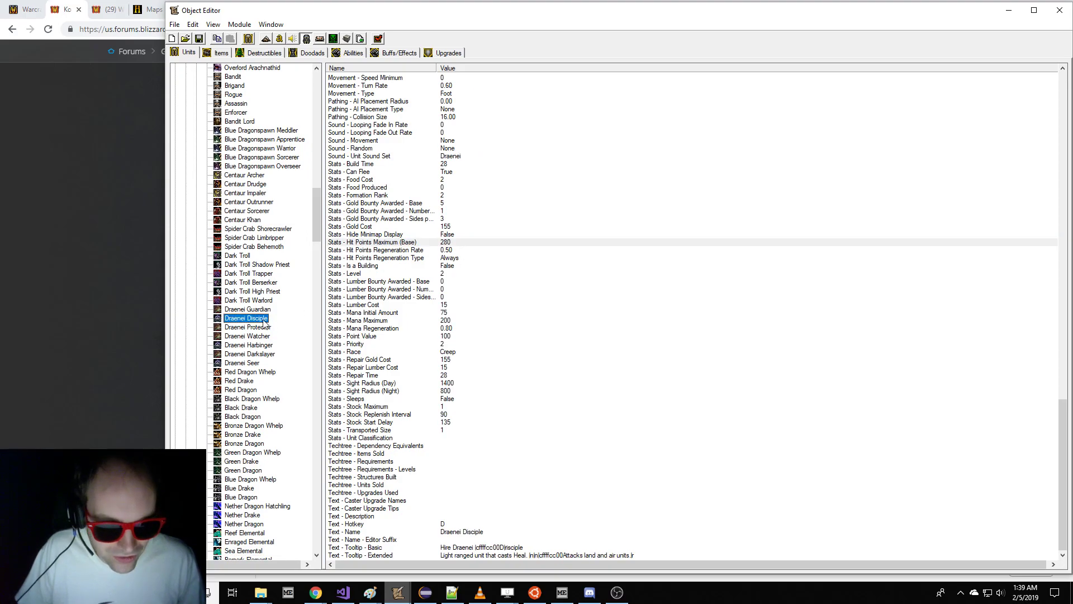
click(237, 551)
click(244, 533)
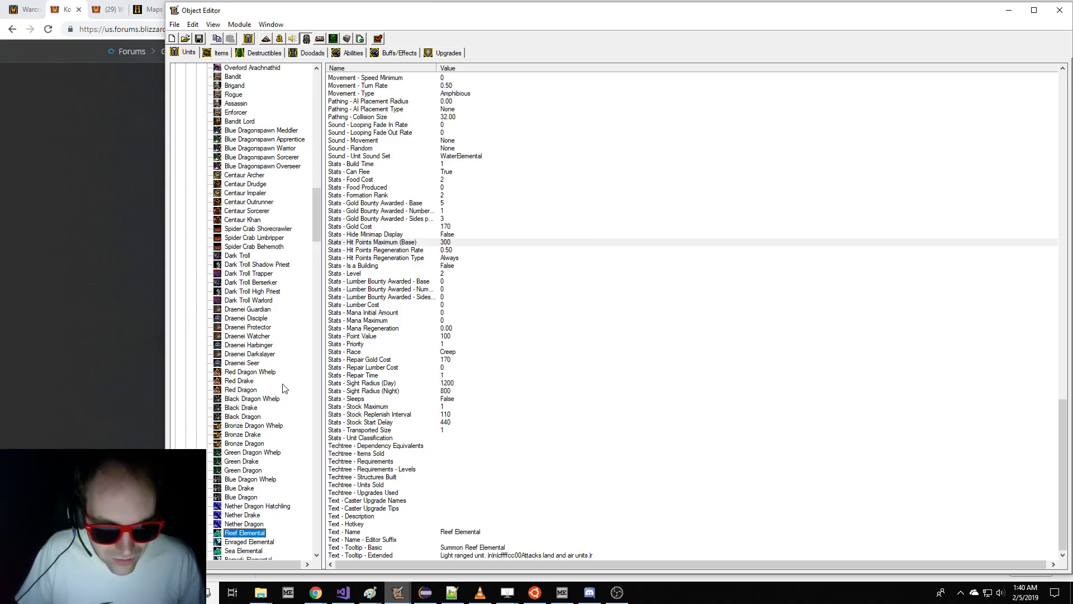
- Search the units for "Water Elemental" and compare the base maximum hit points of its levels
key(ctrl+f)
text(Water Elemental)
key(Return)
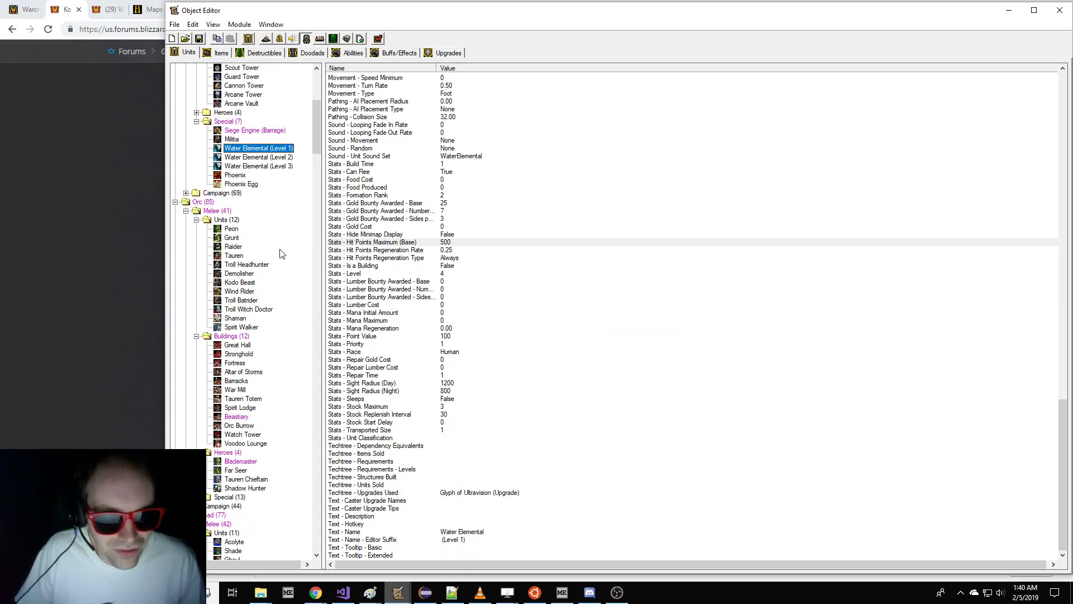
key(Down)
key(Up)
key(Up)
key(Down)
key(Down)
key(Up)
key(Up)
- Set the base maximum hit points of Water Elemental (Level 1) to 300
double_click(440, 246)
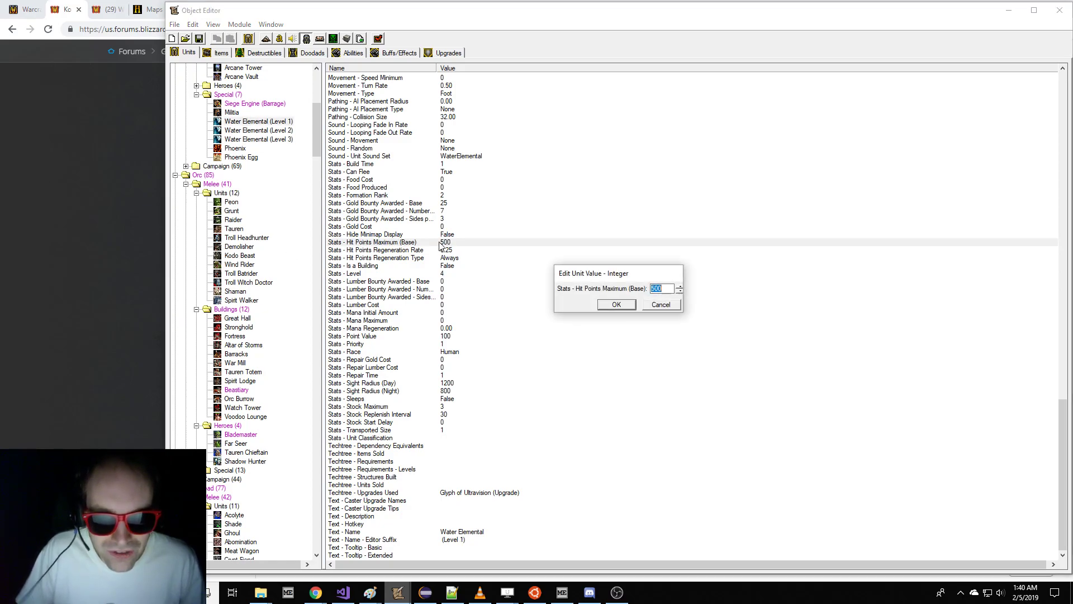
text(300)
key(Return)
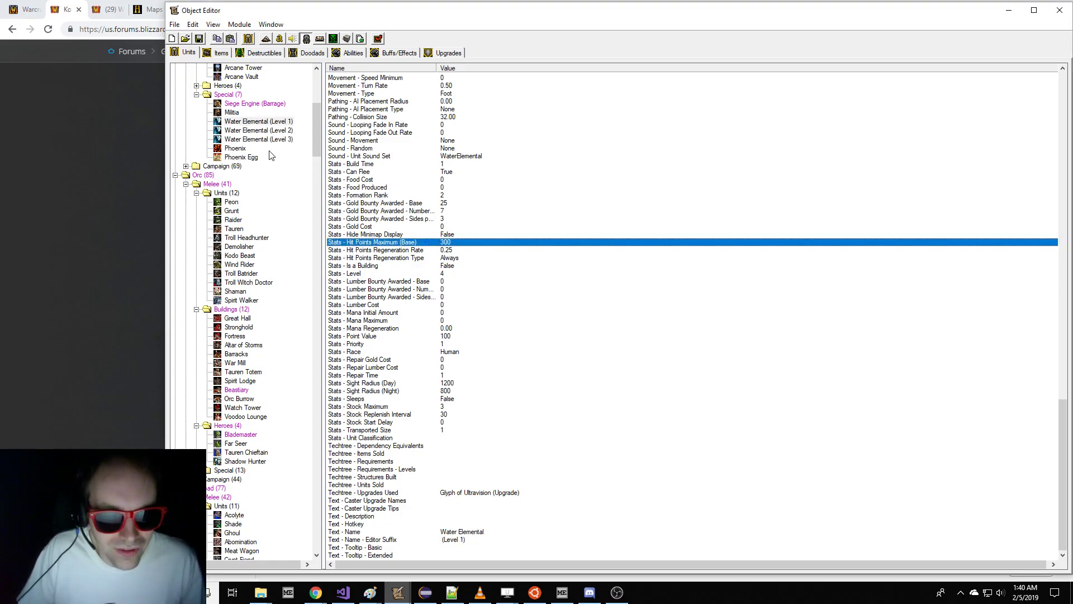
- Set the base maximum hit points of Water Elemental (Level 2) to 405
click(274, 130)
click(408, 234)
click(422, 242)
double_click(422, 242)
text(4)
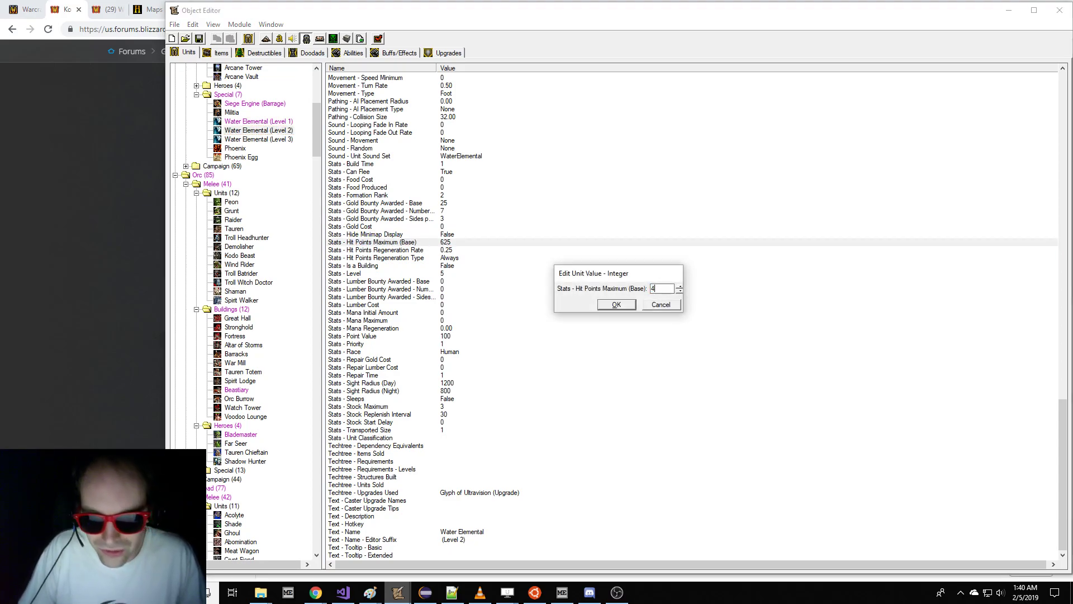
text(05)
key(Return)
- Set the base maximum hit points of Water Elemental (Level 3) to 625
click(275, 140)
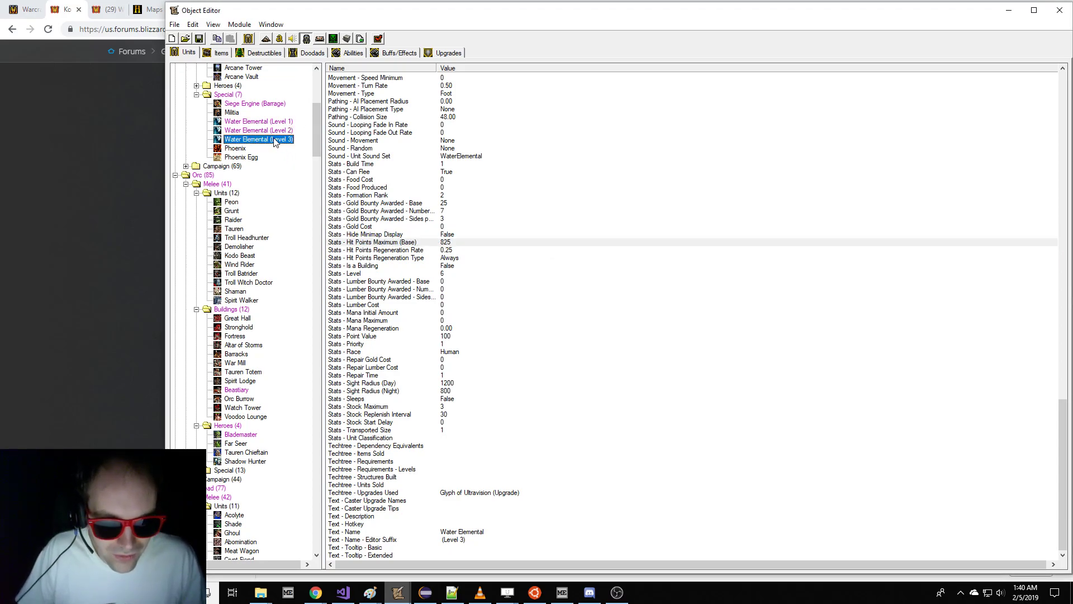
double_click(453, 242)
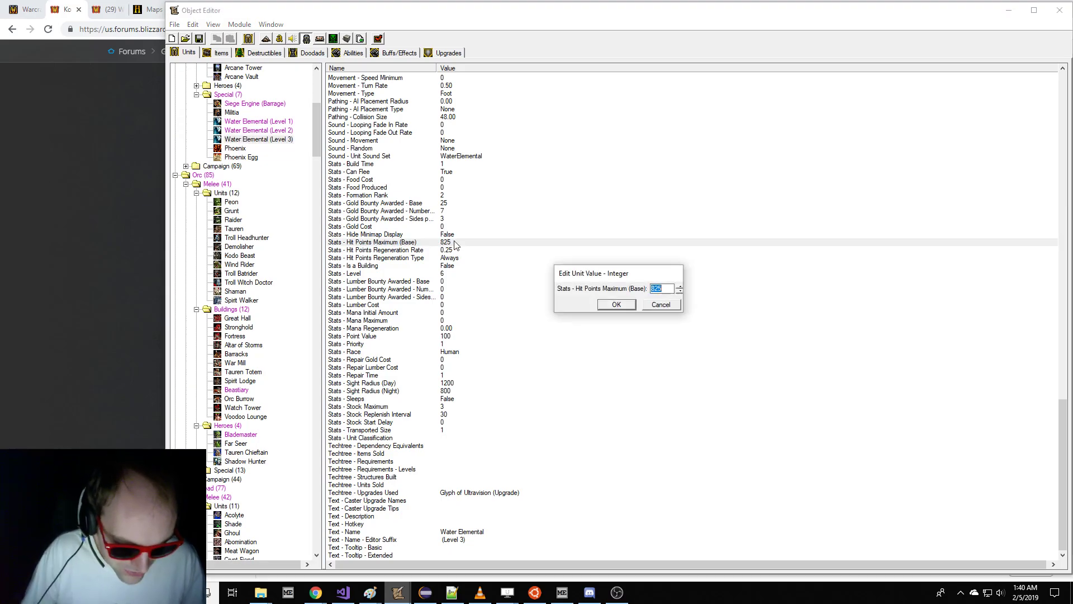
text(625)
key(Return)
- Review Water Elemental (Level 3)'s Attack 1 values, including damage base, area of effect and weapon type
scroll(453, 249, up, 7)
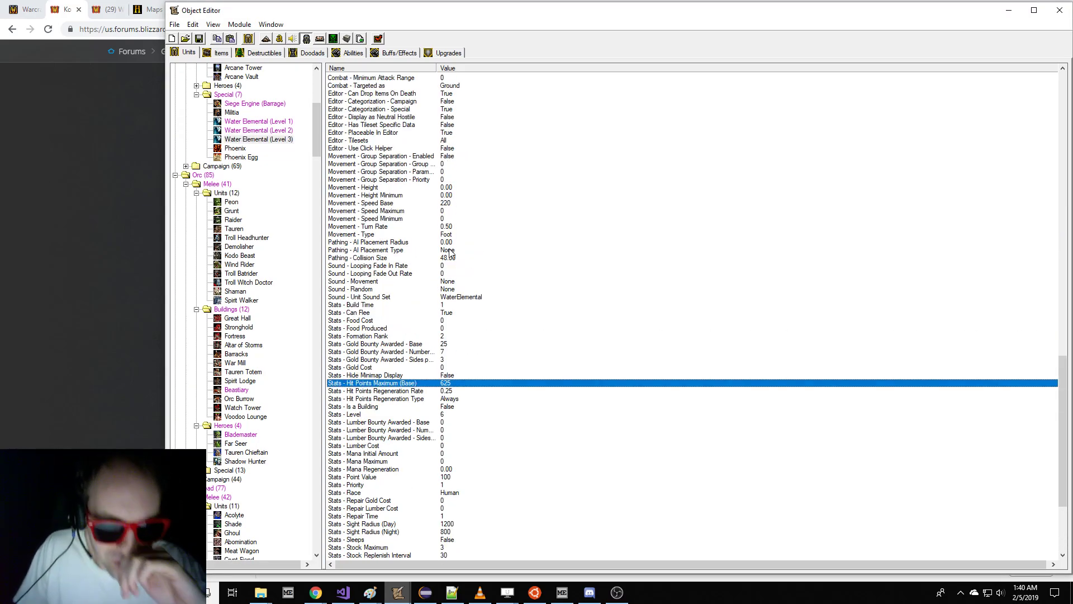
scroll(450, 253, up, 20)
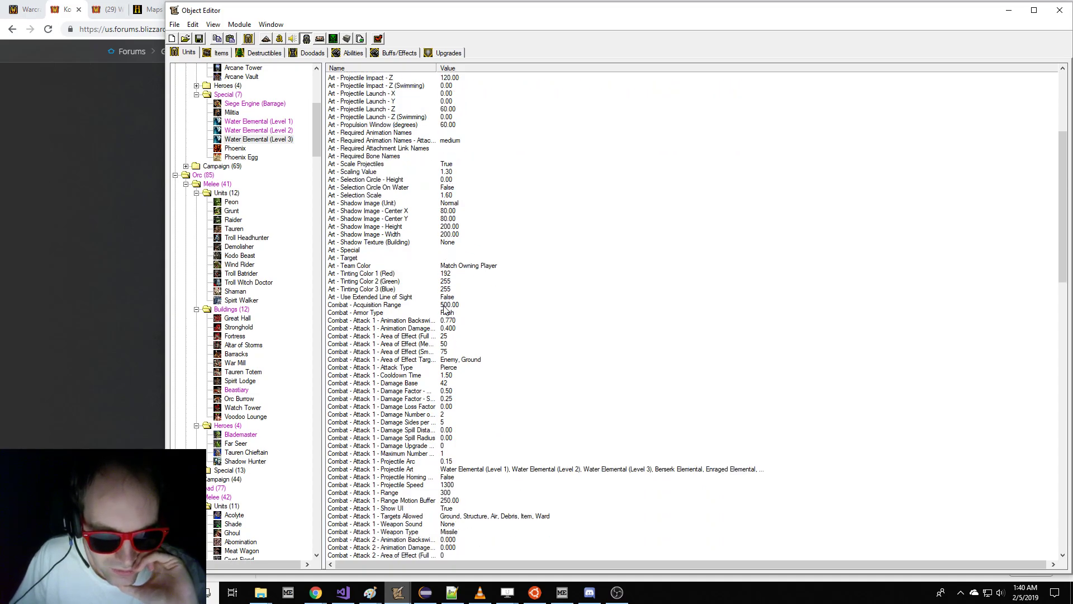
scroll(443, 352, down, 2)
scroll(443, 353, up, 10)
scroll(435, 338, down, 8)
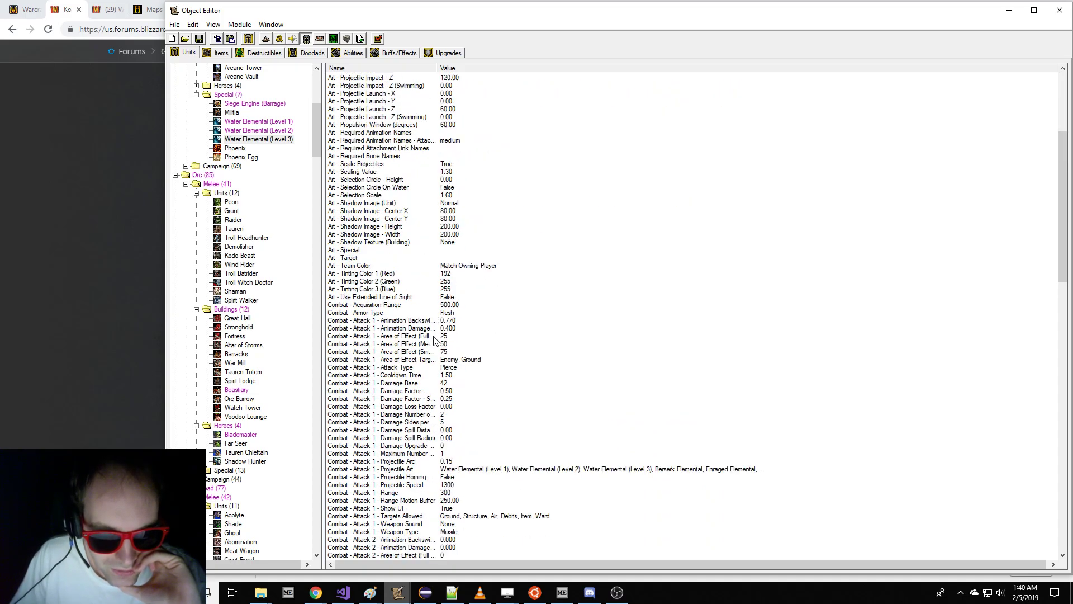
scroll(434, 338, down, 1)
click(452, 361)
scroll(479, 366, down, 2)
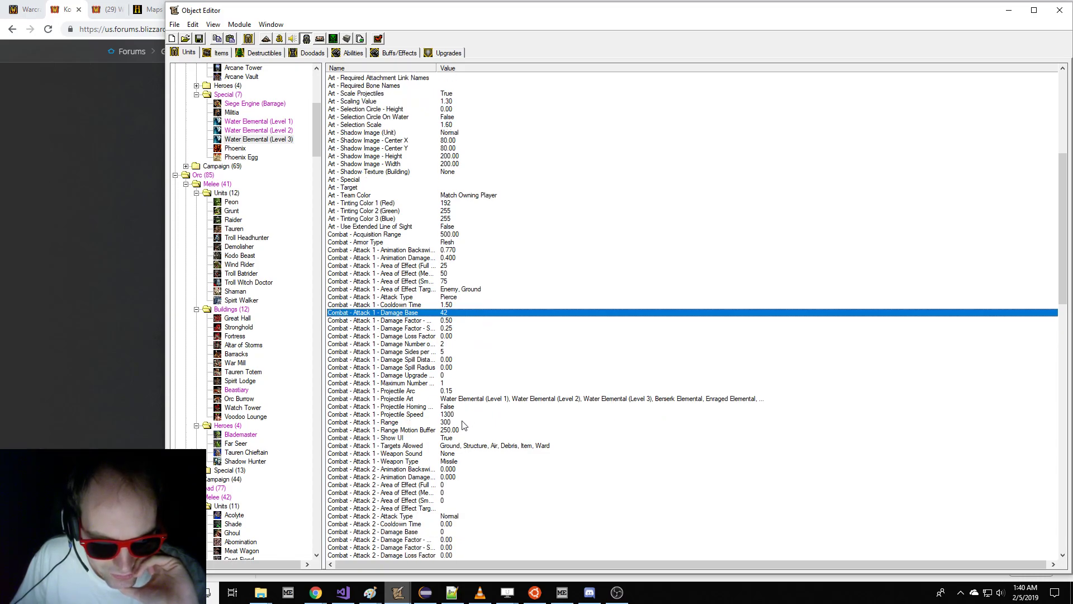
click(461, 266)
scroll(472, 306, down, 2)
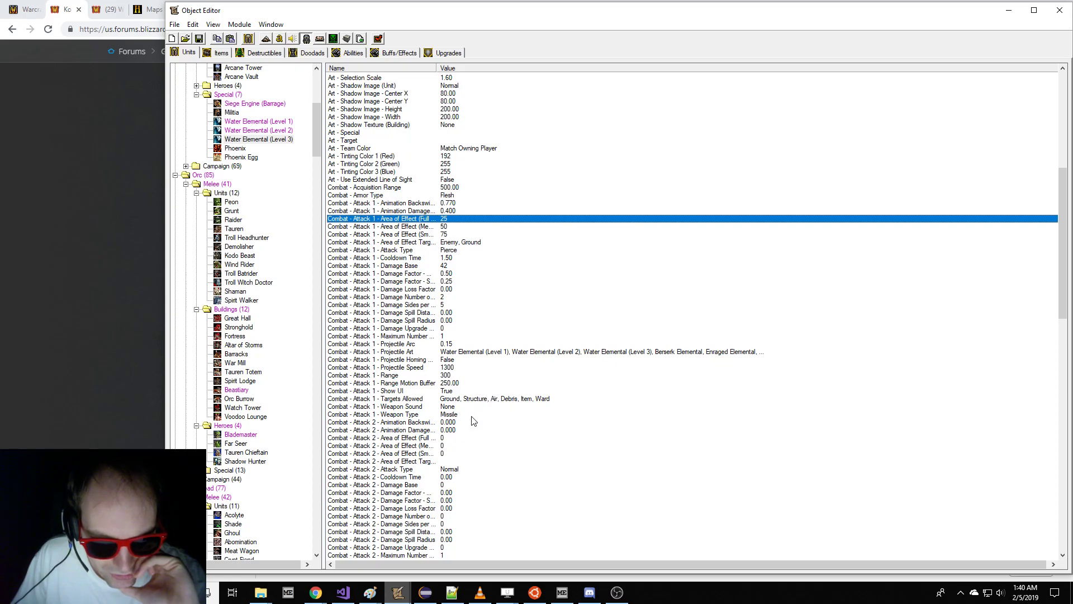
click(459, 415)
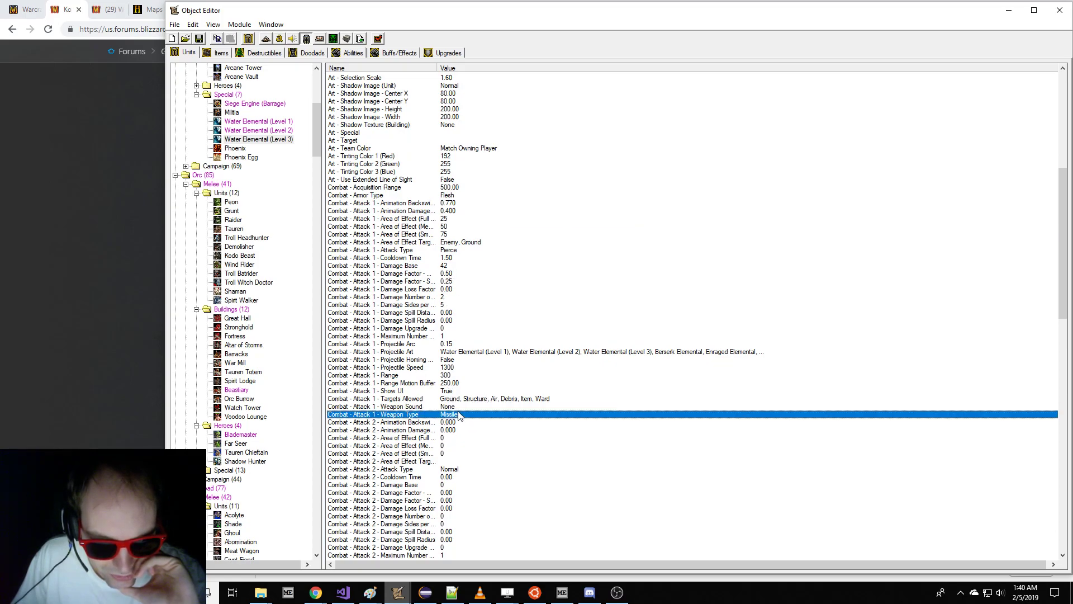
- Set the Attack 1 damage base of Water Elemental (Level 3) to 30
click(443, 266)
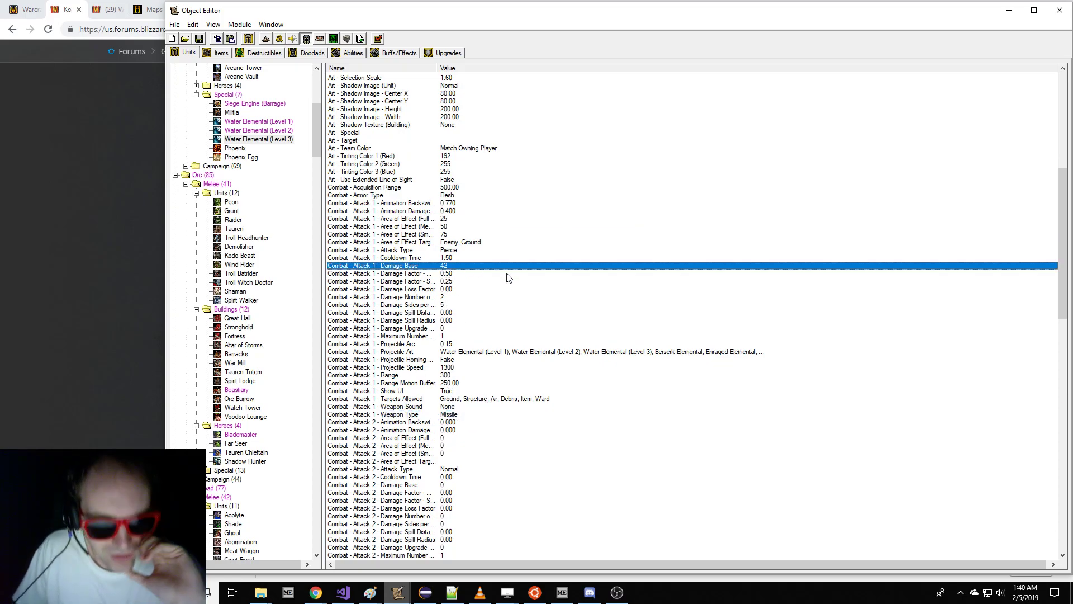
key(Return)
text(30)
key(Return)
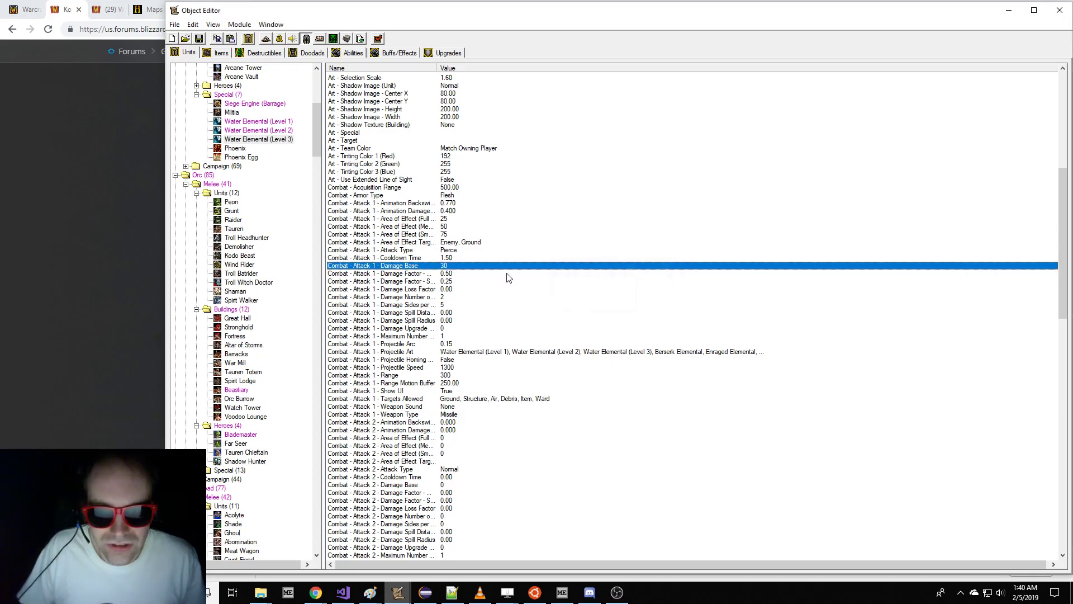
- Set the Attack 1 damage base of Water Elemental (Level 2) to 2
click(233, 131)
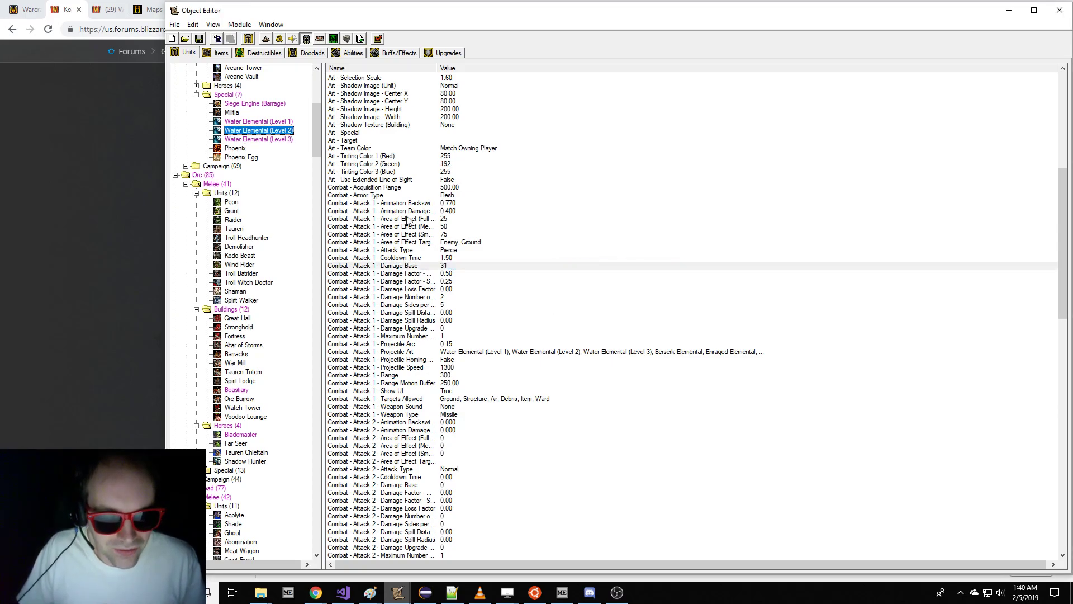
click(469, 266)
key(Return)
text(2)
key(Return)
- Set the Attack 1 damage base of Water Elemental (Level 1) to 9
click(260, 122)
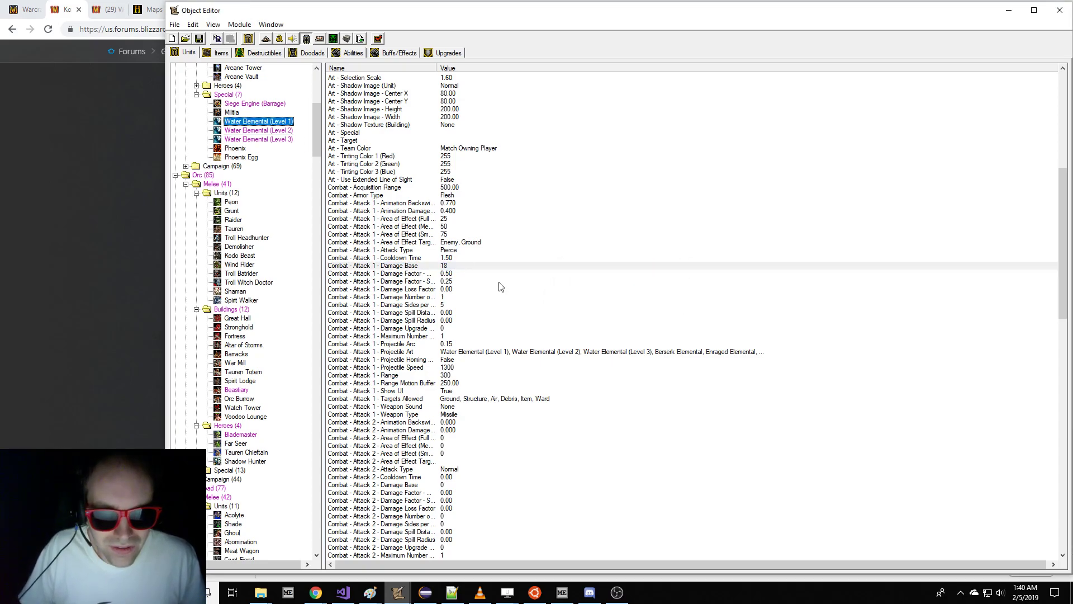
click(492, 268)
key(Return)
text(9)
key(Return)
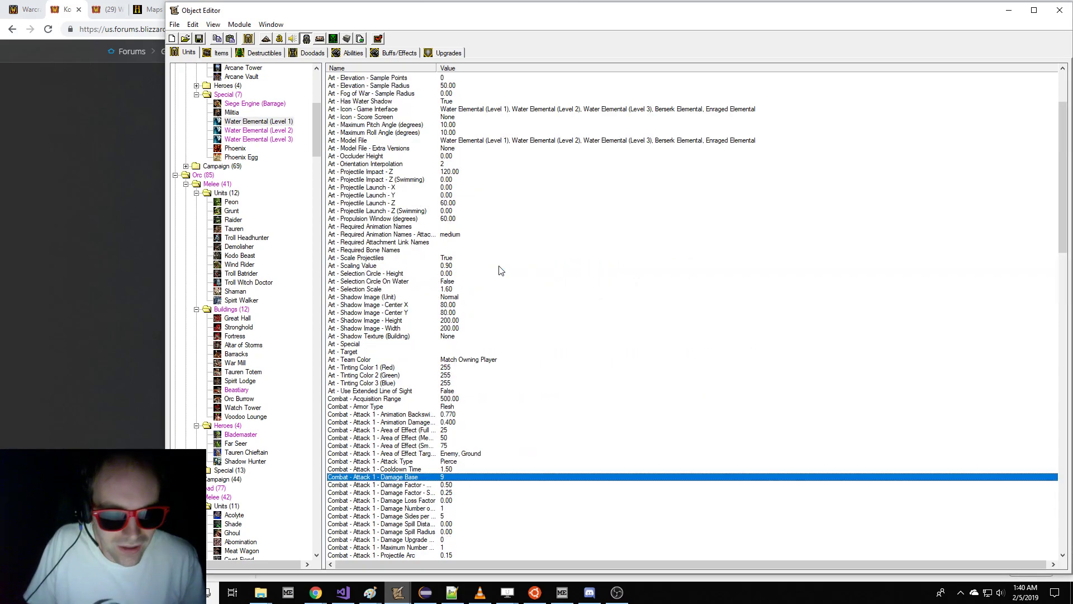
scroll(501, 271, up, 4)
- Return to the forum post and read the remark about Thorns Aura deserving a buff
click(154, 156)
scroll(291, 252, down, 1)
scroll(292, 256, down, 1)
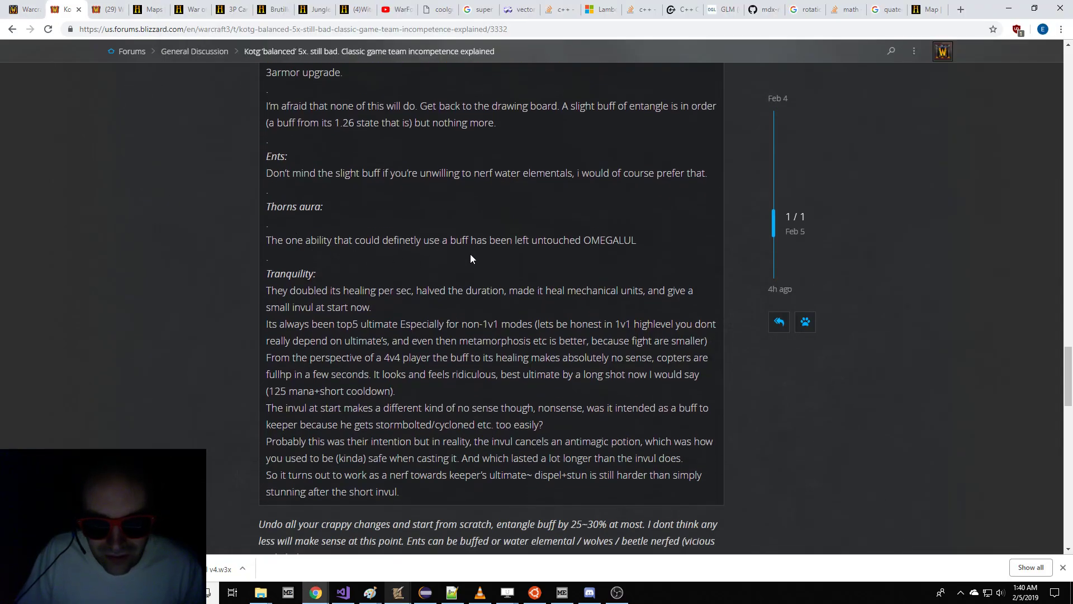
drag(515, 241, 464, 240)
click(640, 241)
- Switch back to the Object Editor and find the Thorns Aura ability
mouse_move(398, 593)
click(481, 542)
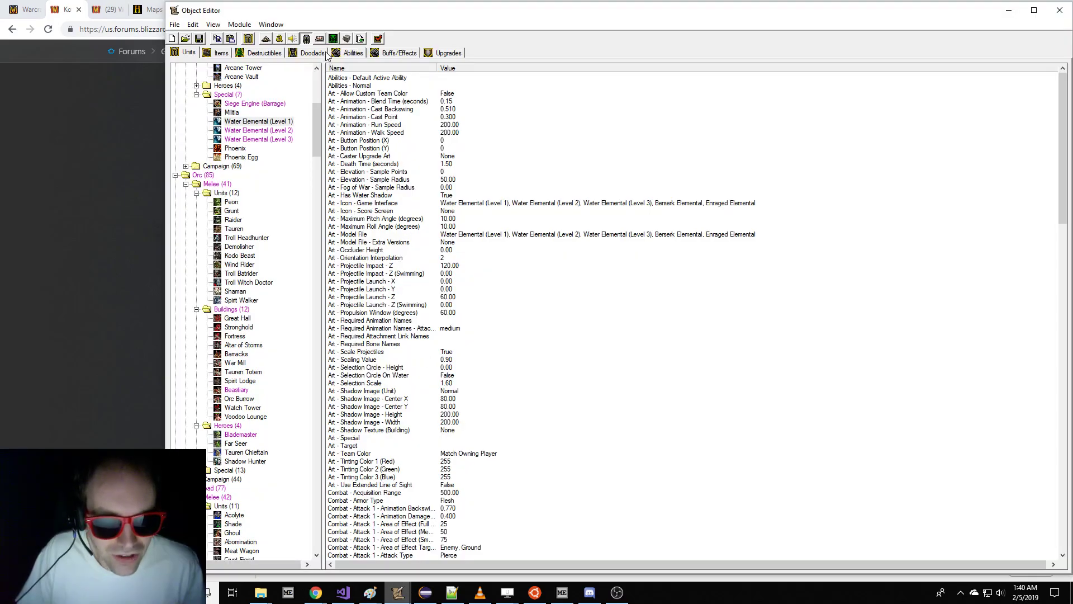
click(332, 53)
key(ctrl+f)
text(Thorns Aur)
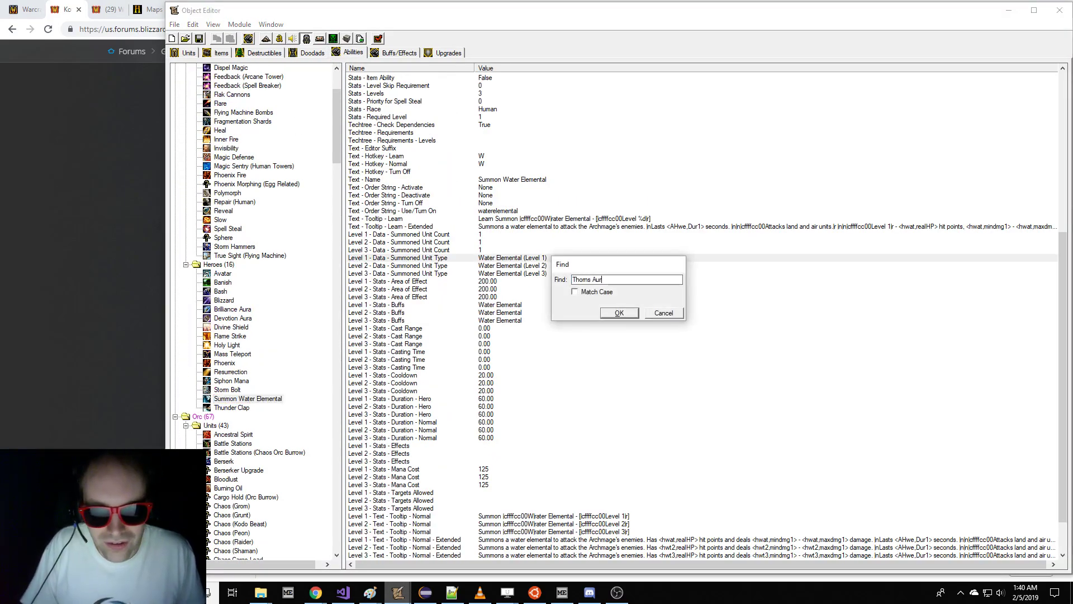
key(Return)
- Set Thorns Aura's Damage Dealt to Attackers to 0.2, 0.4 and 0.6 for levels 1, 2 and 3
click(513, 235)
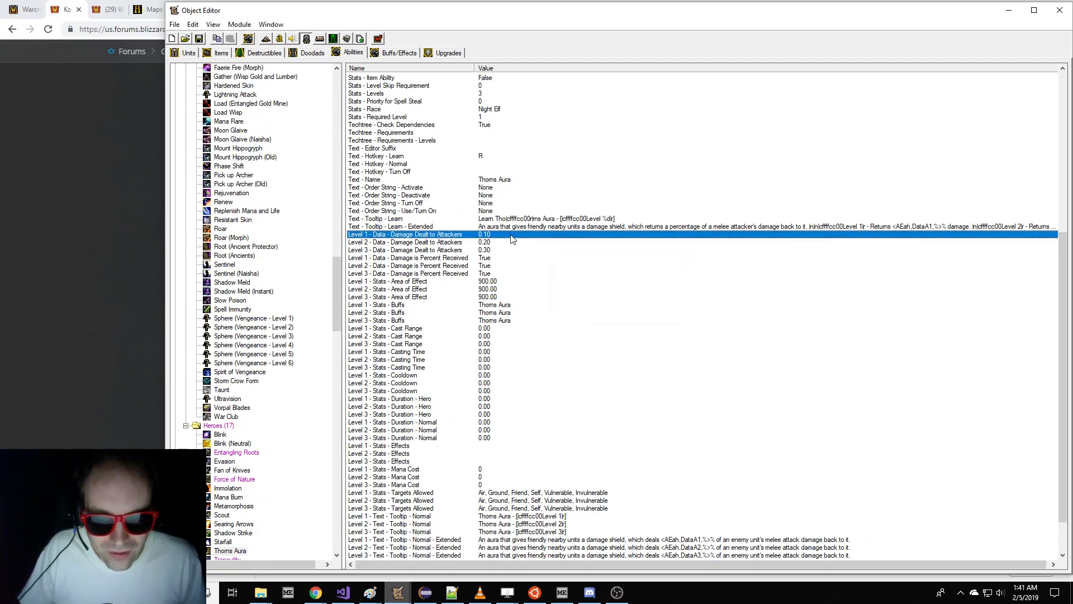
scroll(514, 247, down, 1)
key(Return)
text(0.2)
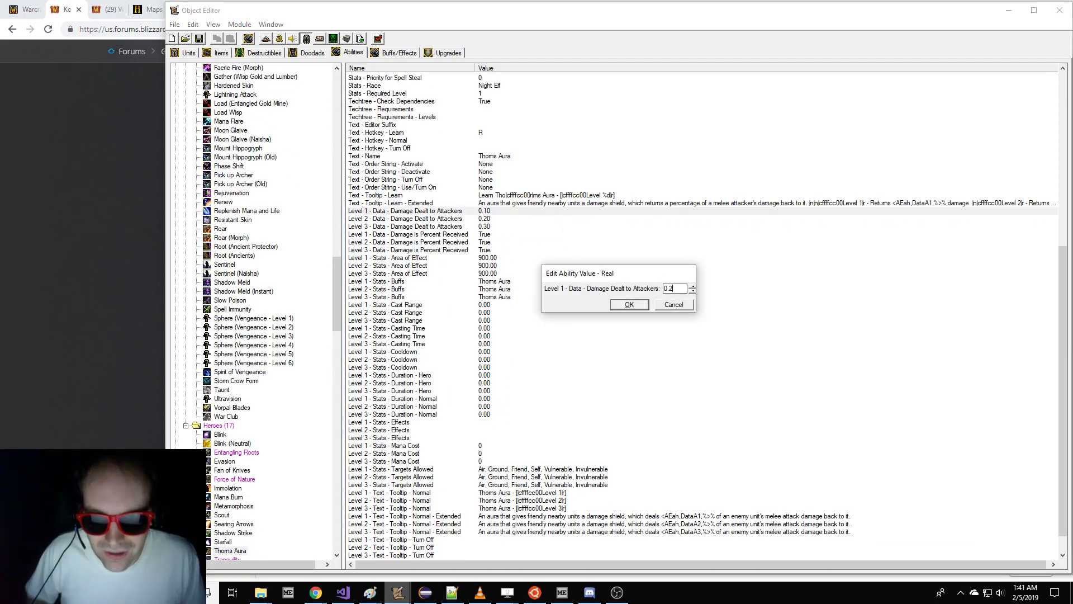
key(Return)
key(Down)
key(Return)
text(0.4)
key(Return)
key(Down)
key(Return)
text(0.6)
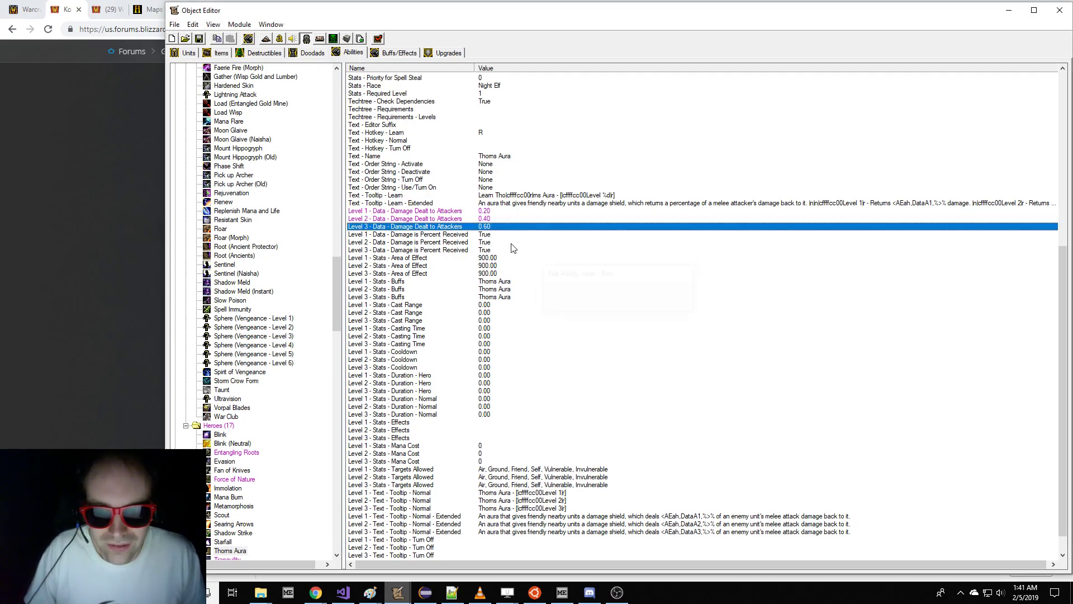
key(Return)
- Return to the forum post and read the Tranquility section on healing, duration, mechanical units and initial invulnerability
click(109, 253)
scroll(257, 290, down, 1)
drag(295, 234, 665, 252)
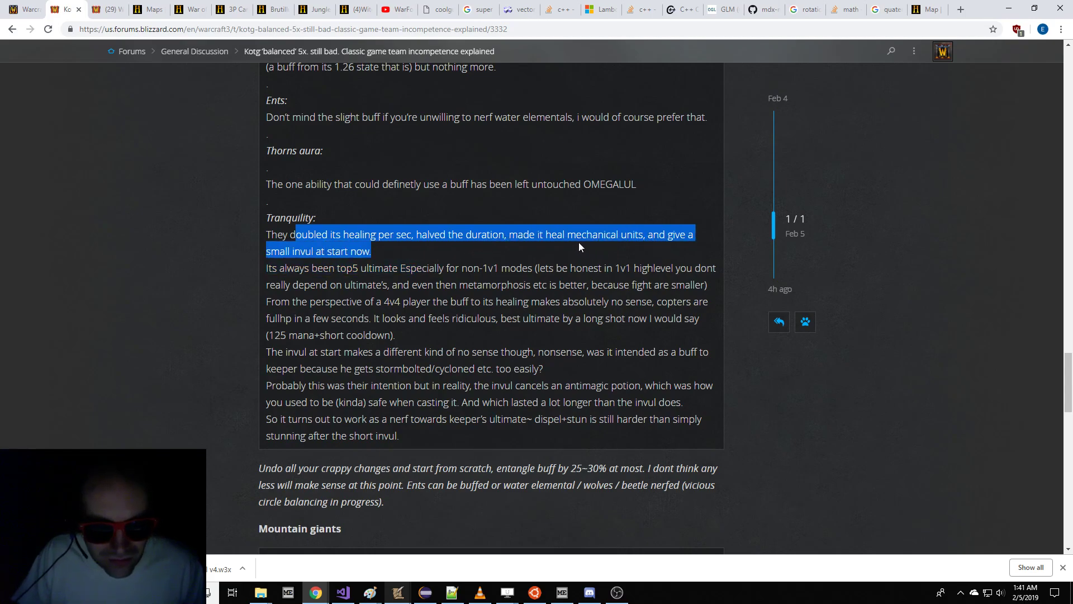
drag(572, 247, 451, 289)
- Find the Tranquility ability in the Object Editor and add Organic to its allowed targets
mouse_move(398, 592)
click(436, 540)
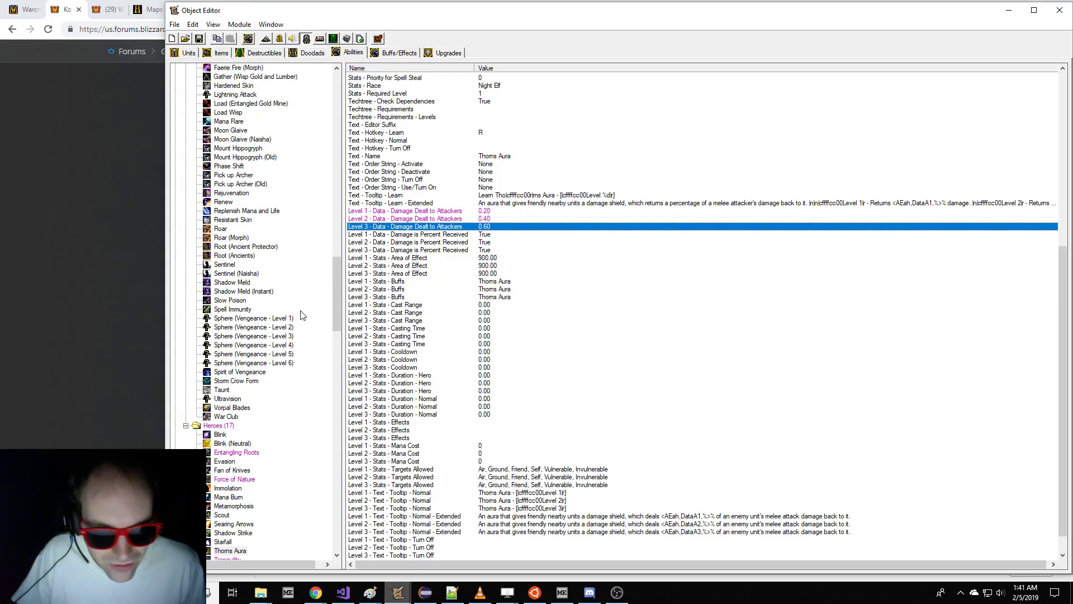
key(ctrl+f)
text(Tranquility)
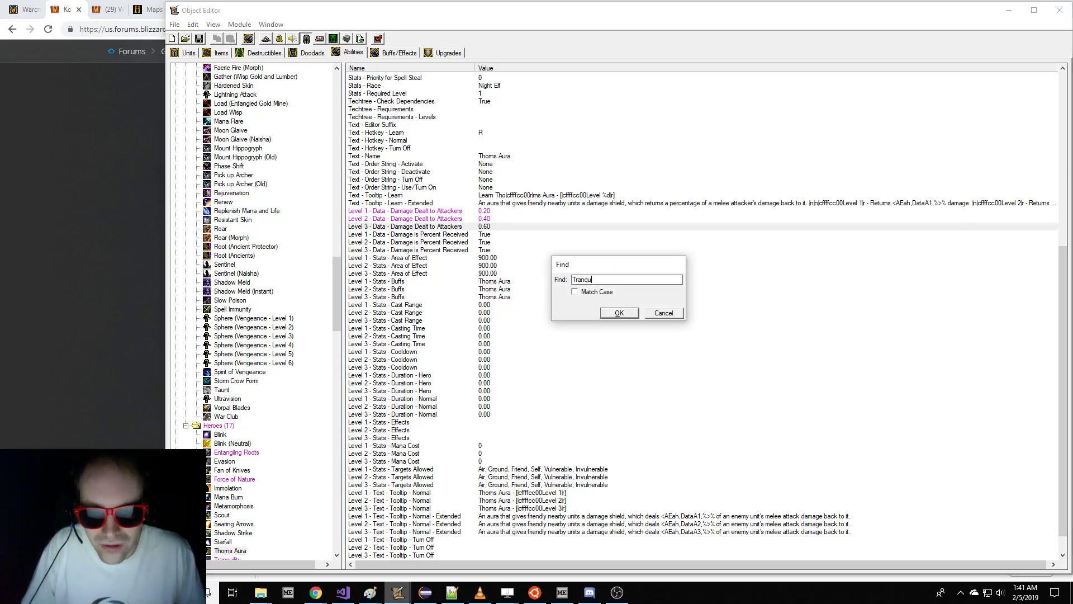
key(Return)
double_click(610, 415)
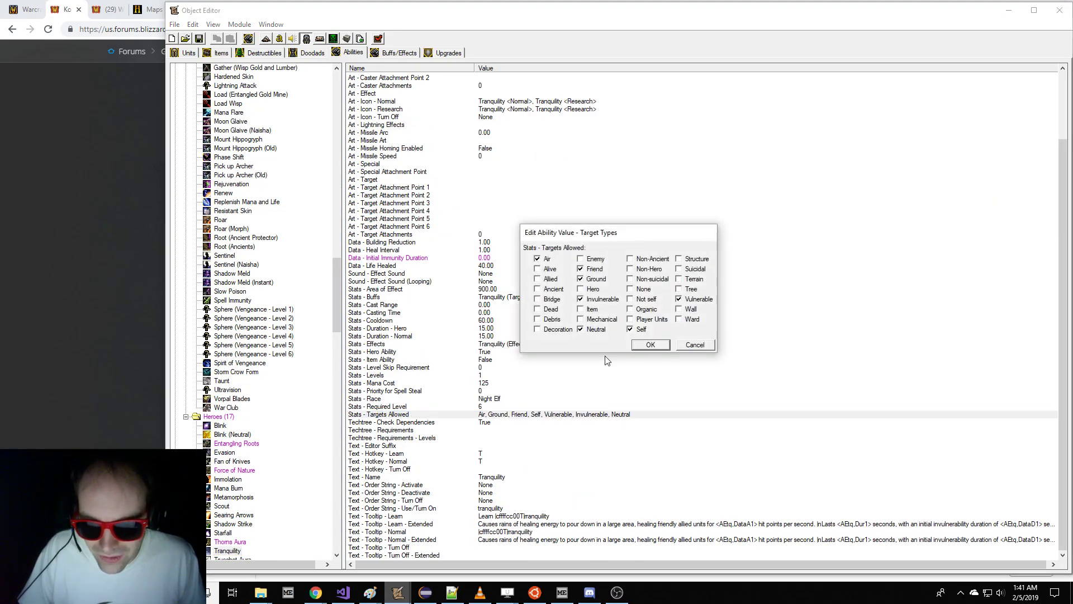
click(647, 309)
click(651, 345)
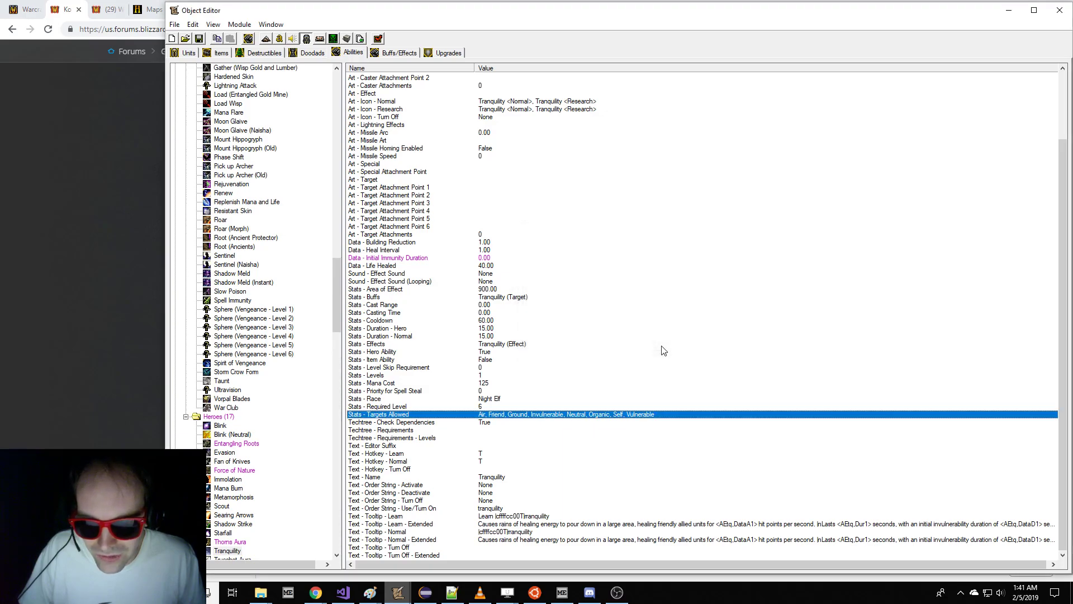
- Set both the hero and normal durations of Tranquility to 30
click(514, 313)
click(511, 321)
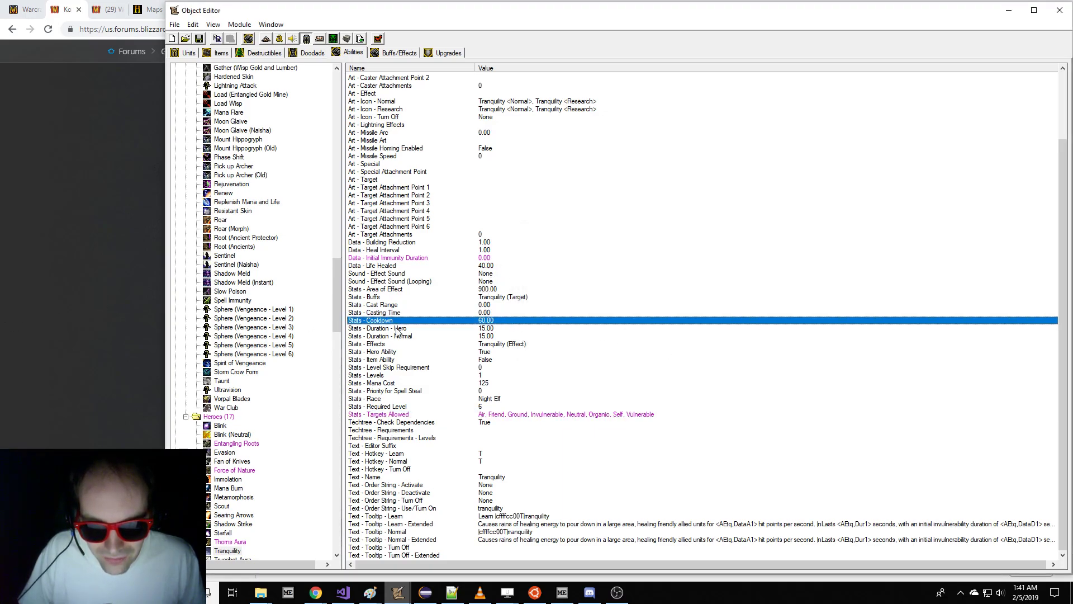
double_click(496, 328)
text(30)
key(Return)
key(ctrl+c)
click(496, 336)
key(ctrl+v)
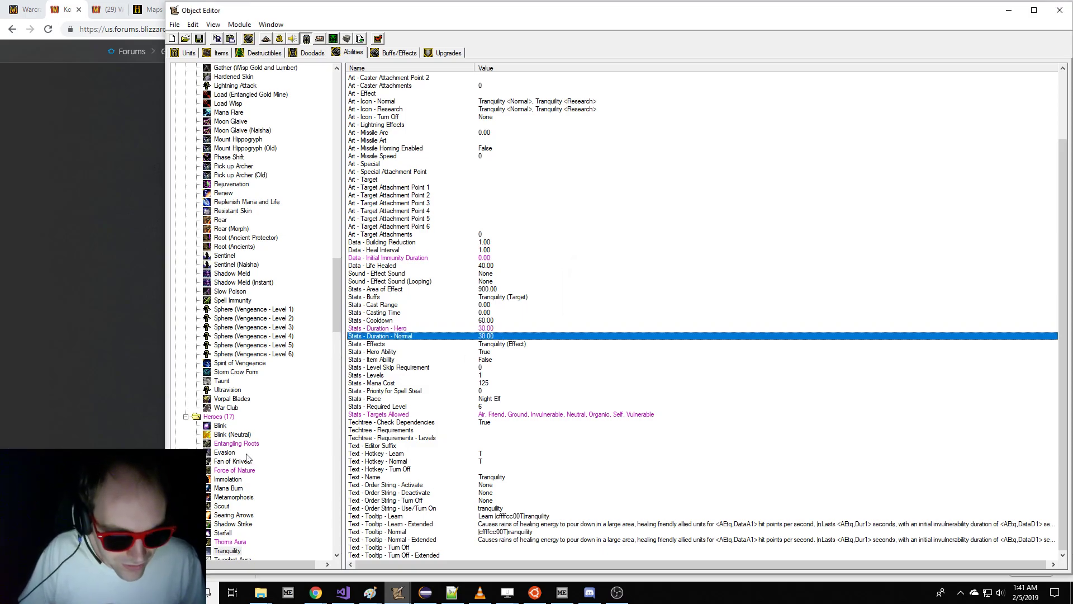
- Compare Starfall's hero and normal durations with those of Tranquility
click(270, 437)
scroll(271, 436, down, 2)
click(224, 480)
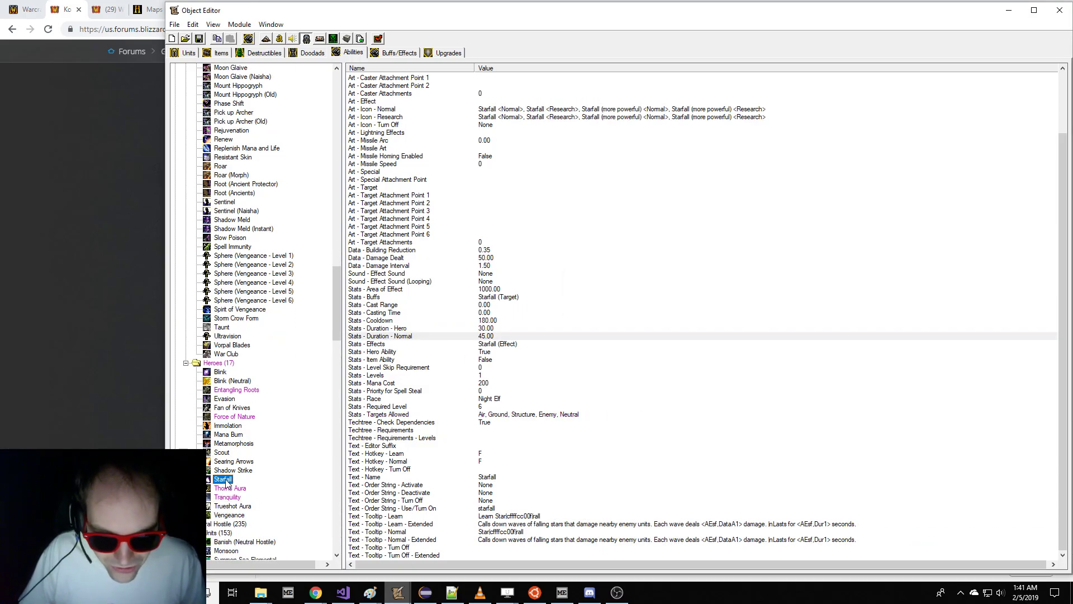
click(450, 337)
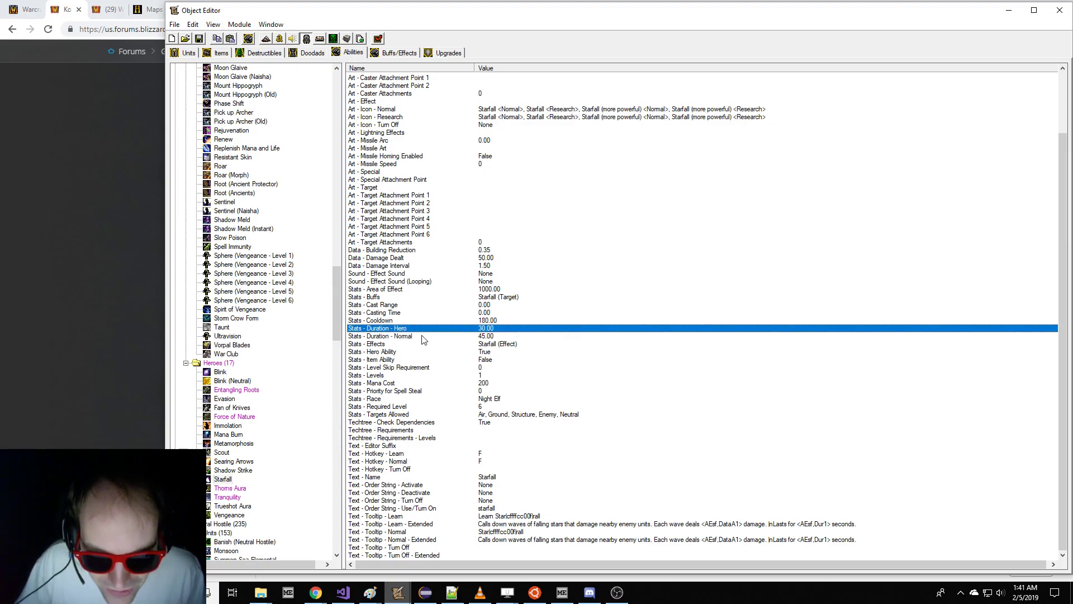
click(303, 472)
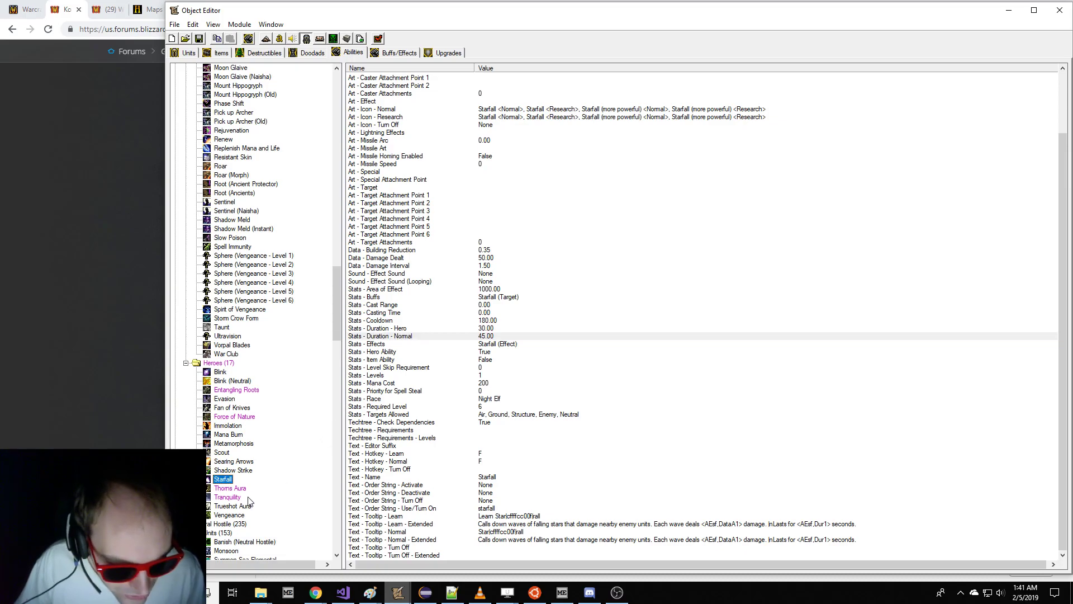
click(228, 499)
click(473, 342)
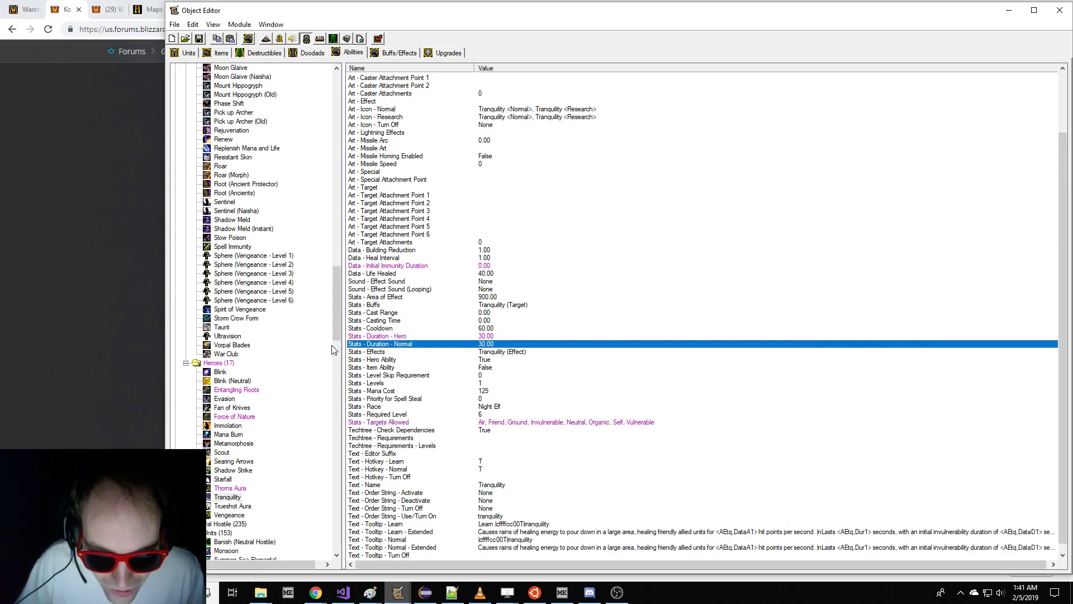
- Recheck the forum post's Tranquility remarks and set the ability's Life Healed to 20
click(97, 361)
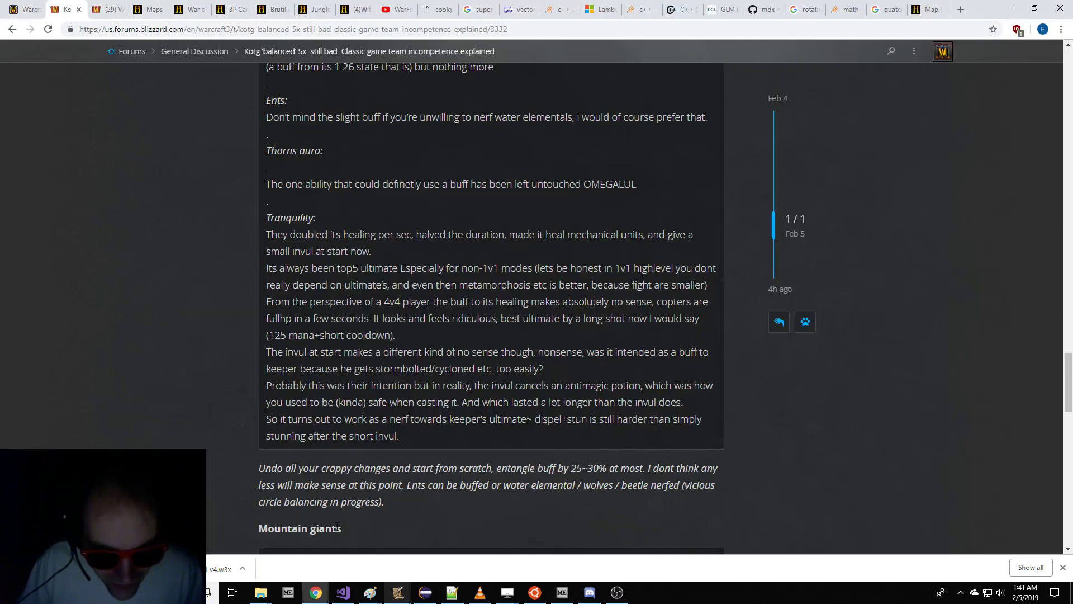
mouse_move(398, 592)
click(448, 537)
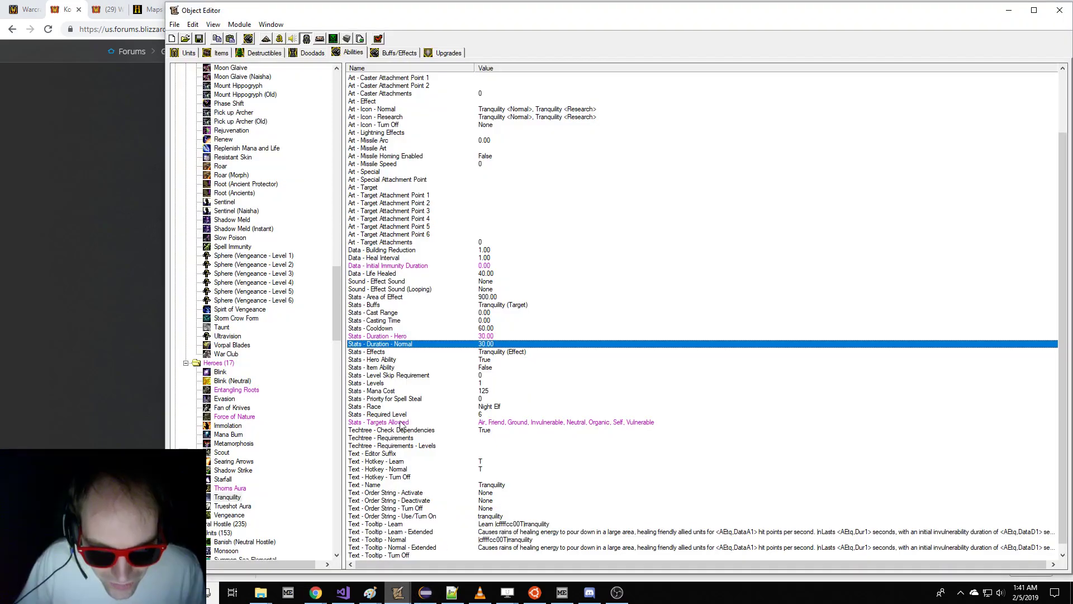
click(293, 438)
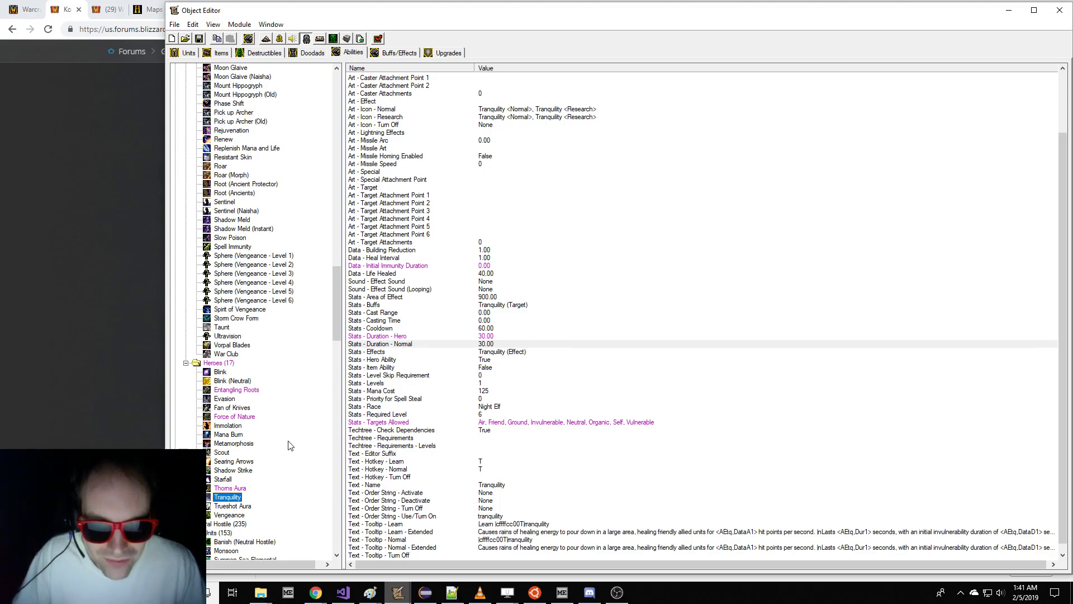
double_click(542, 277)
text(20)
key(Return)
- Read the forum post's closing suggestion on entangle and ents, down to the Mountain giants section
click(49, 332)
scroll(152, 308, down, 7)
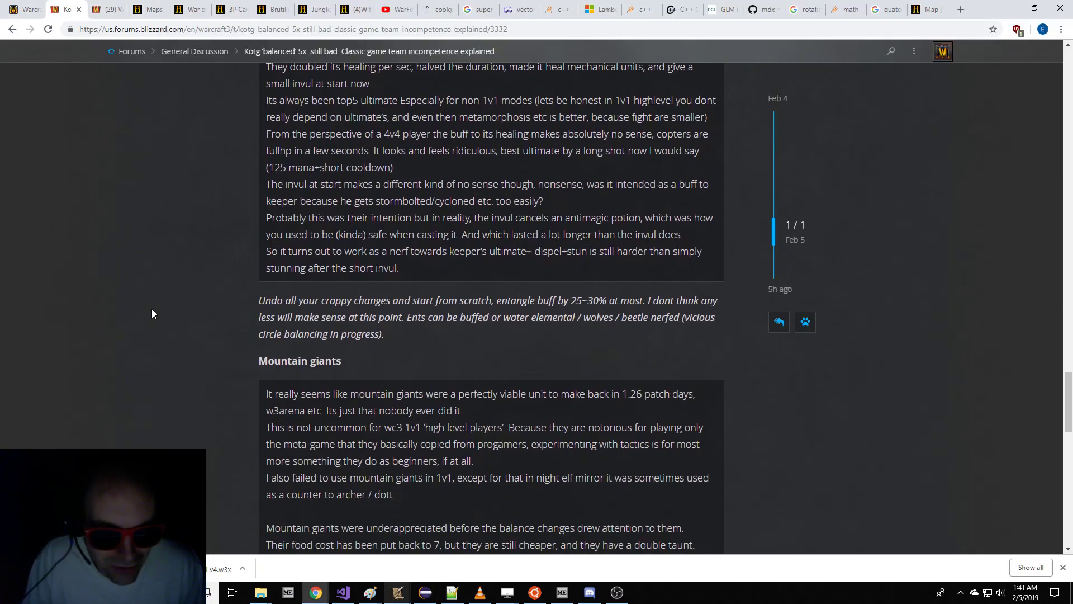
scroll(223, 261, up, 2)
scroll(223, 261, down, 1)
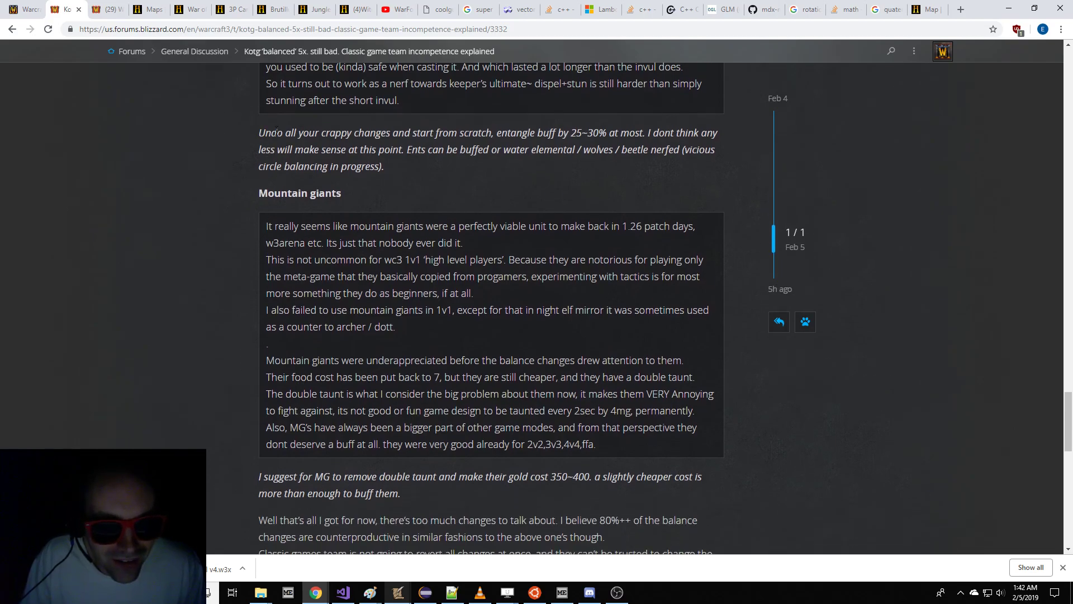
drag(259, 133, 703, 166)
scroll(622, 189, down, 1)
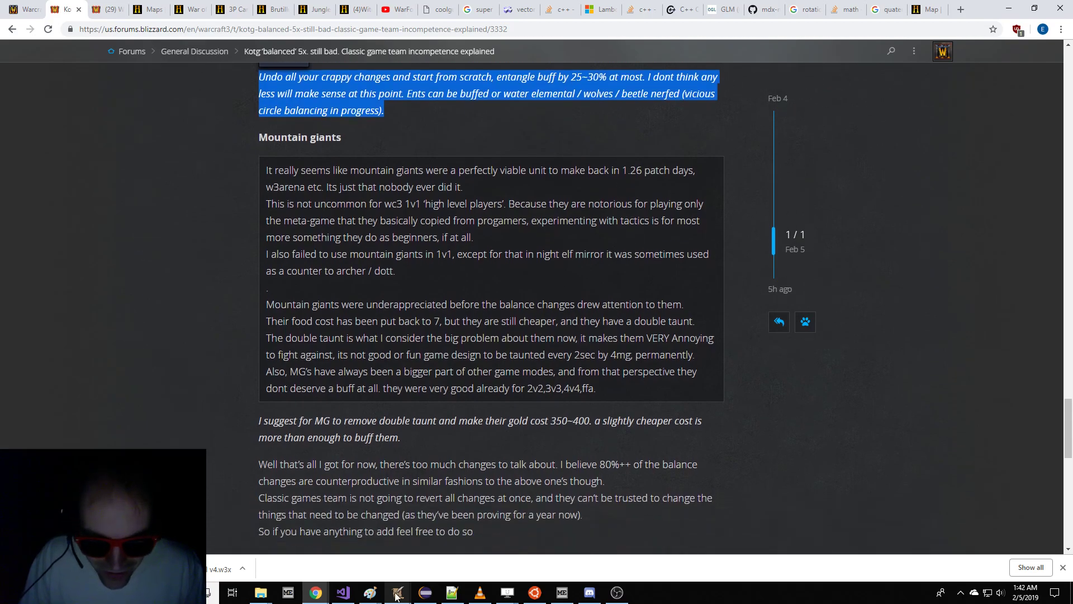
- Open the Entangling Roots ability in the Object Editor and select its Level 1 Damage per Second
mouse_move(398, 592)
click(442, 545)
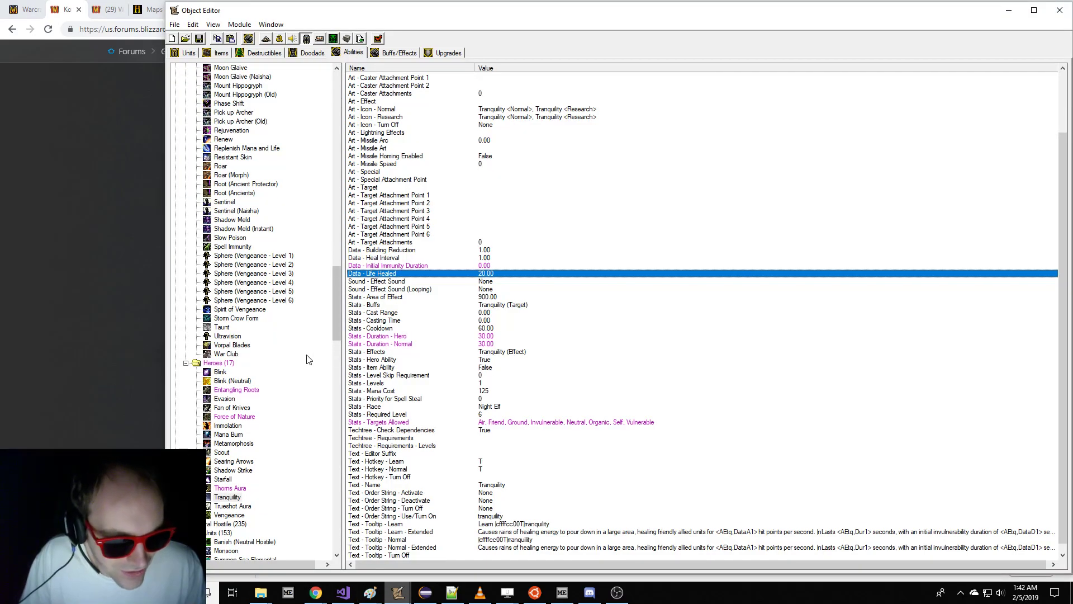
click(237, 390)
click(408, 356)
scroll(408, 358, down, 4)
click(516, 345)
key(Up)
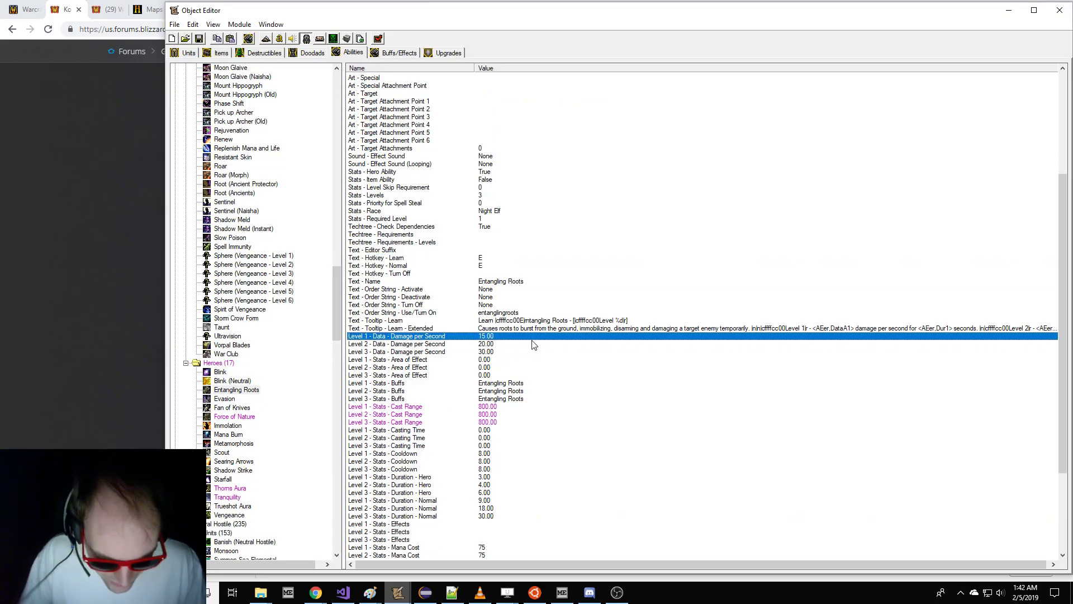
- Set the Level 1 Damage per Second of Entangling Roots to 20
key(Return)
text(20)
key(Return)
key(Down)
key(Up)
- Set Entangling Roots' Damage per Second to 10, 12 and 20 for levels 1, 2 and 3
key(Return)
text(10)
key(Return)
key(Down)
key(Return)
text(12)
key(Return)
key(Down)
key(Return)
text(20)
key(Return)
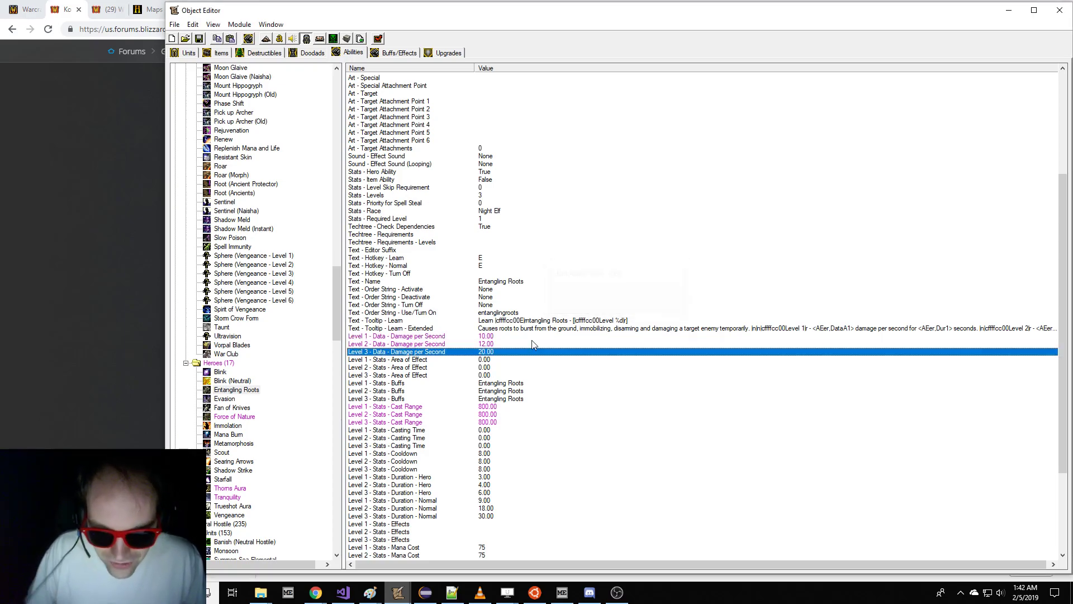
- Read the forum post's Mountain giants section, including its remarks on food cost and double taunt
click(61, 280)
scroll(128, 230, down, 1)
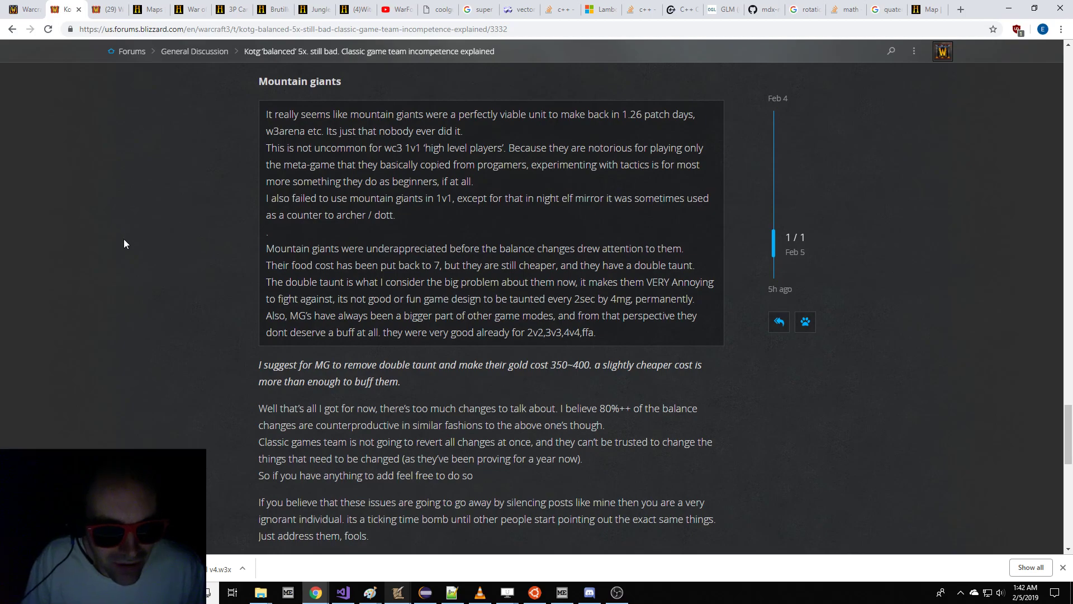
drag(365, 115, 678, 265)
- Find the Mountain Giant among the units in the Object Editor and locate its Gold Cost
mouse_move(398, 592)
click(436, 529)
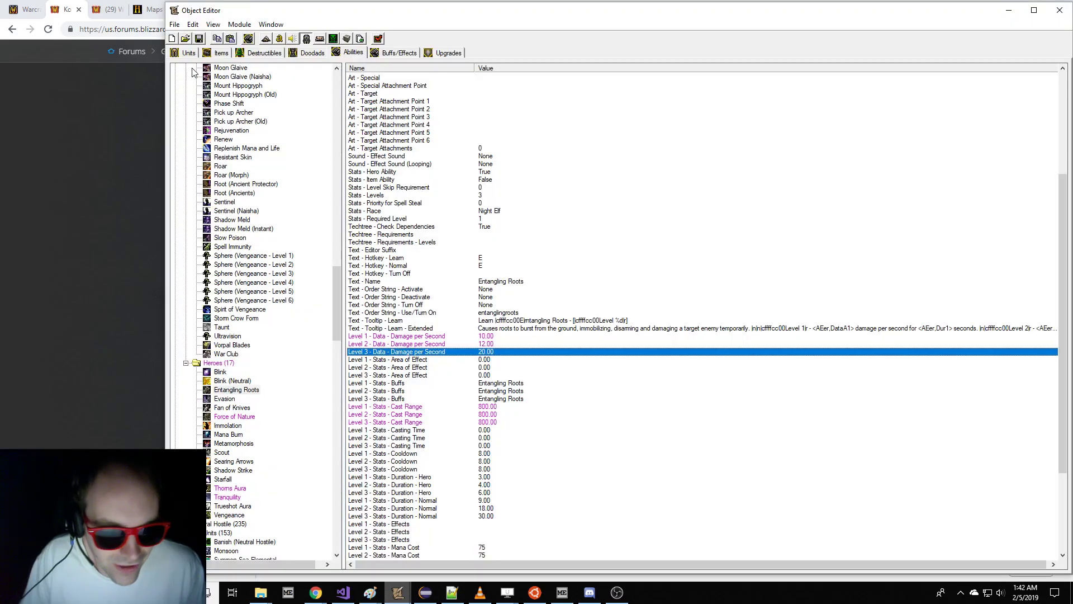
click(188, 55)
key(ctrl+f)
text(M)
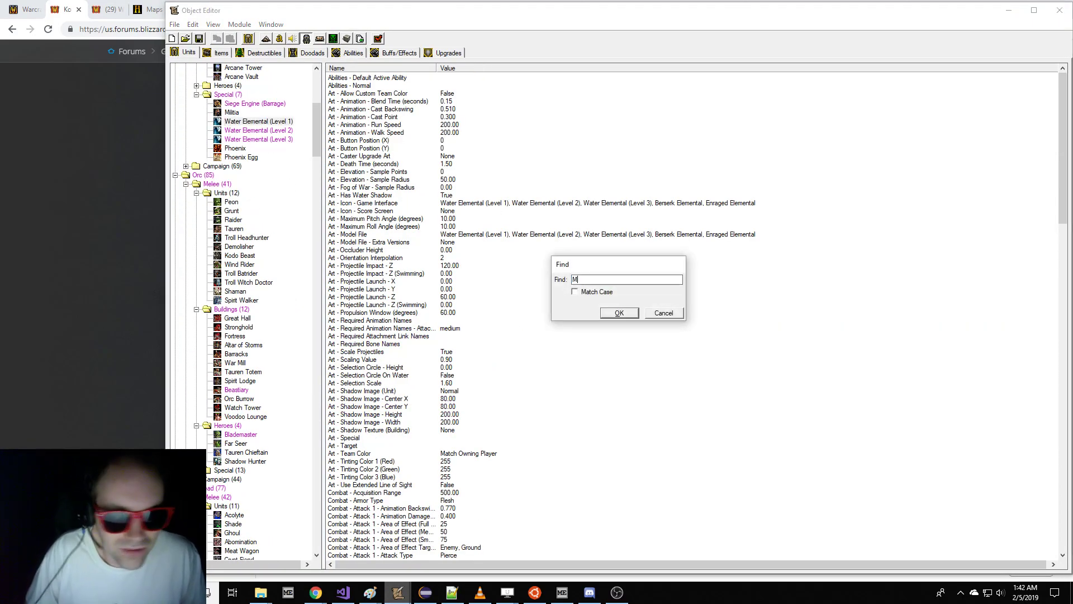
text(ountain Gi)
key(Return)
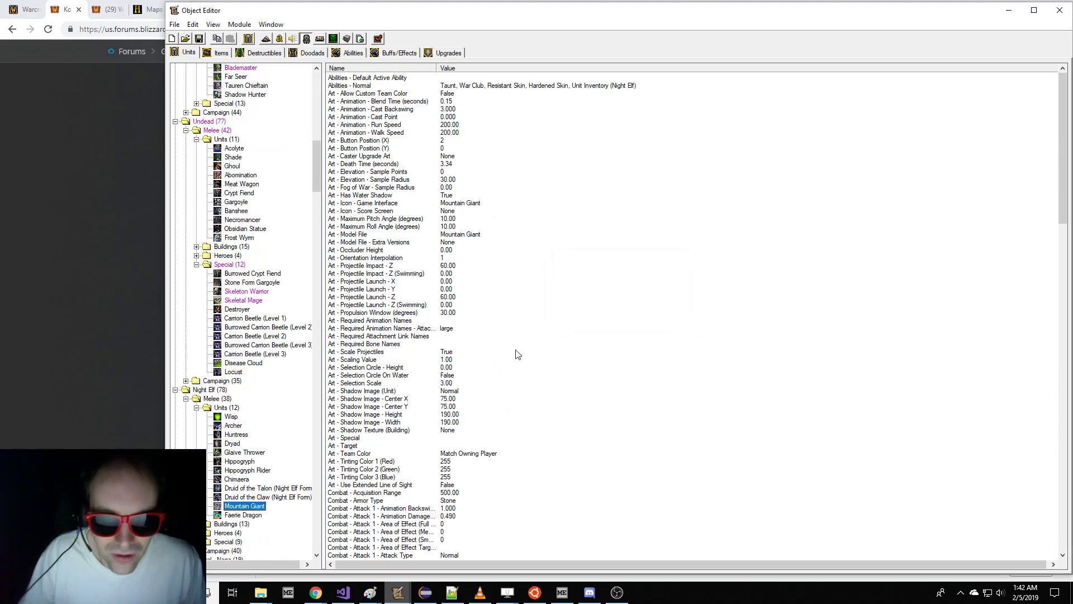
scroll(607, 380, down, 20)
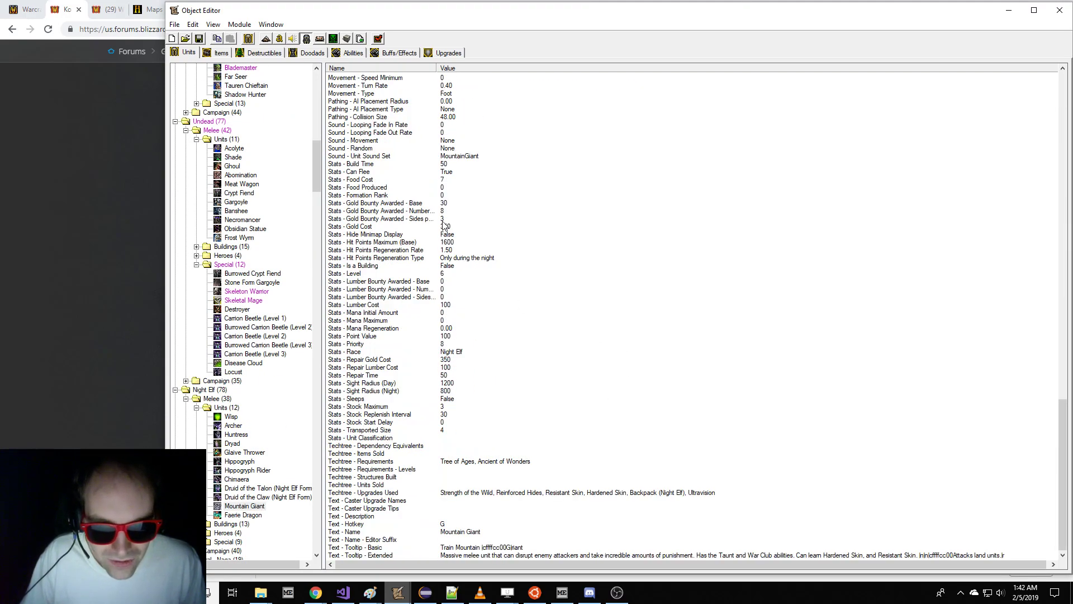
click(443, 227)
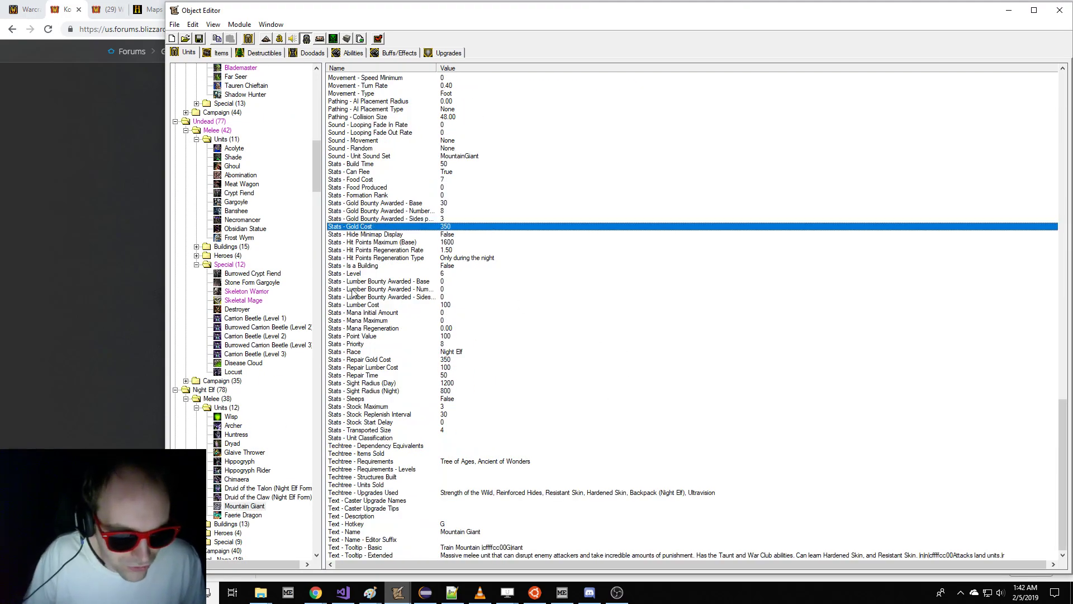
- Copy the Keeper of the Grove's gold cost of 425 onto the Mountain Giant's Gold Cost
click(230, 506)
click(197, 532)
click(227, 527)
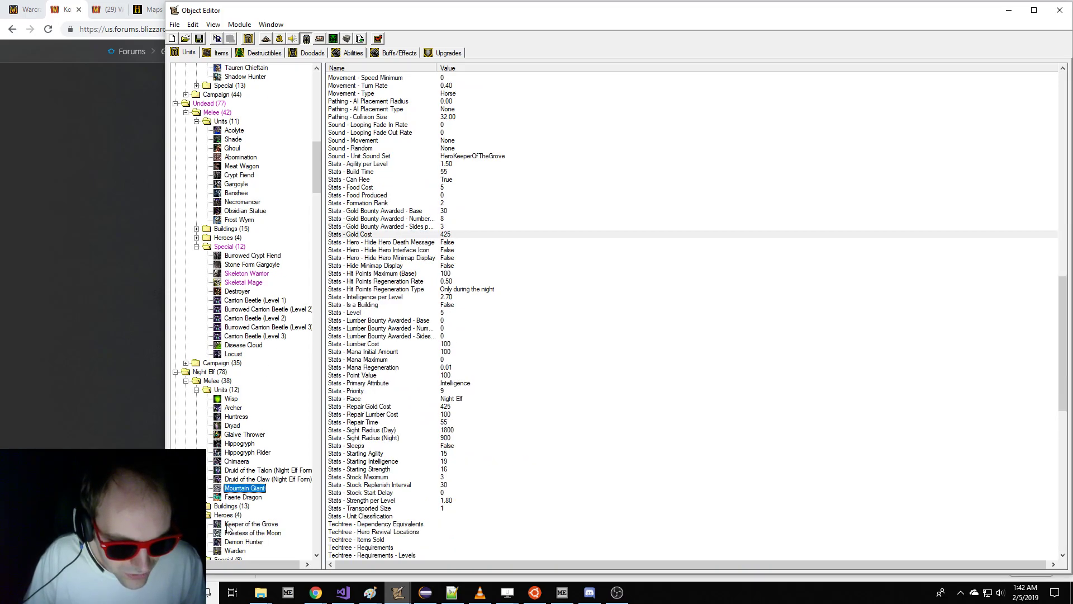
click(436, 236)
click(230, 488)
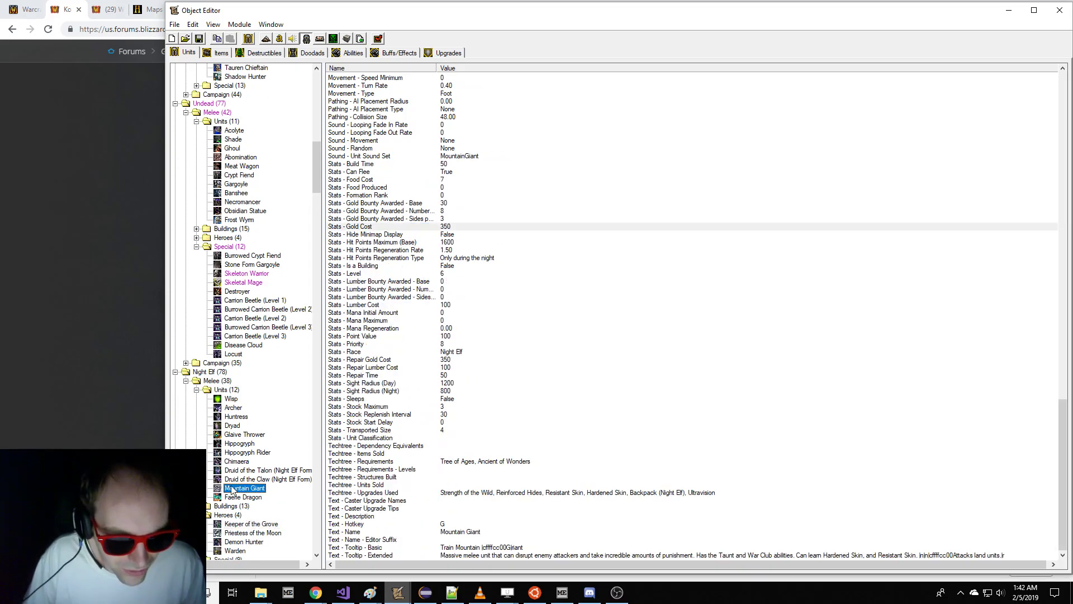
click(466, 227)
- Compare the Lumber Cost of the Keeper of the Grove with that of the Mountain Giant
click(233, 525)
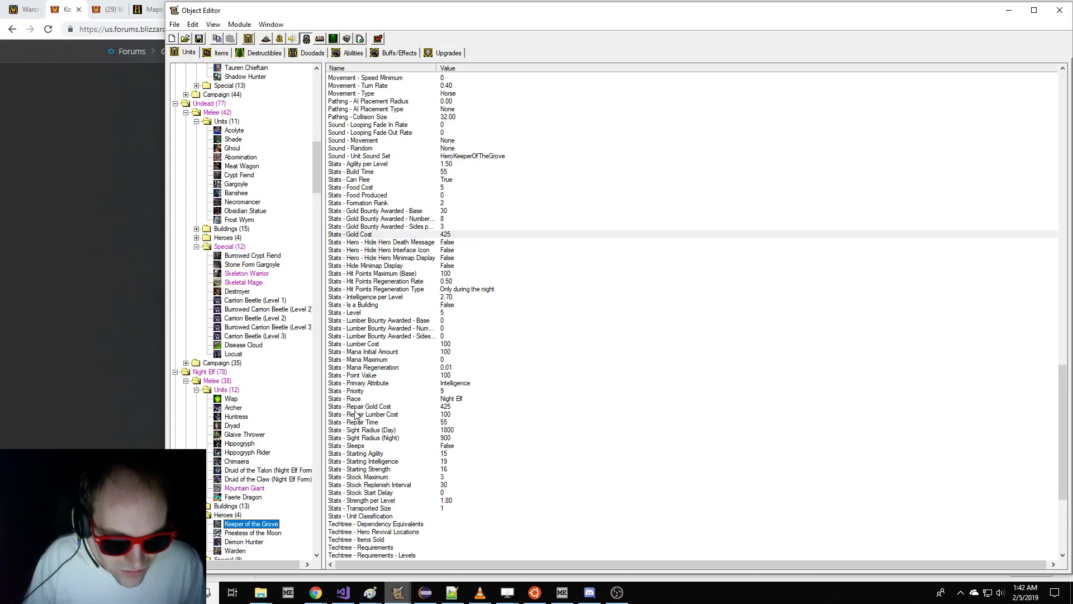
click(450, 344)
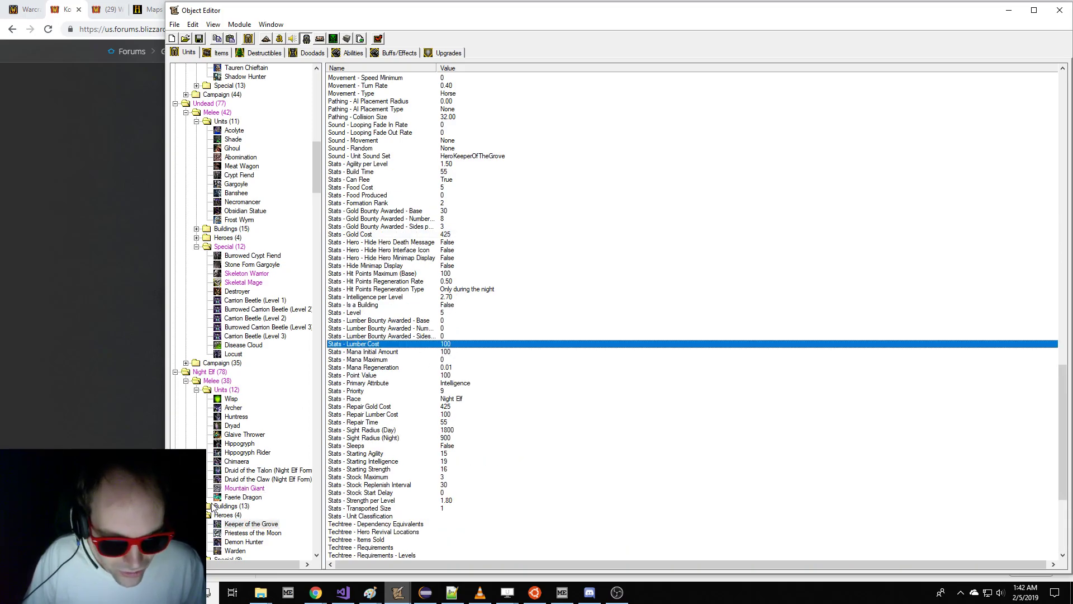
click(258, 483)
click(255, 487)
click(437, 306)
scroll(454, 309, up, 2)
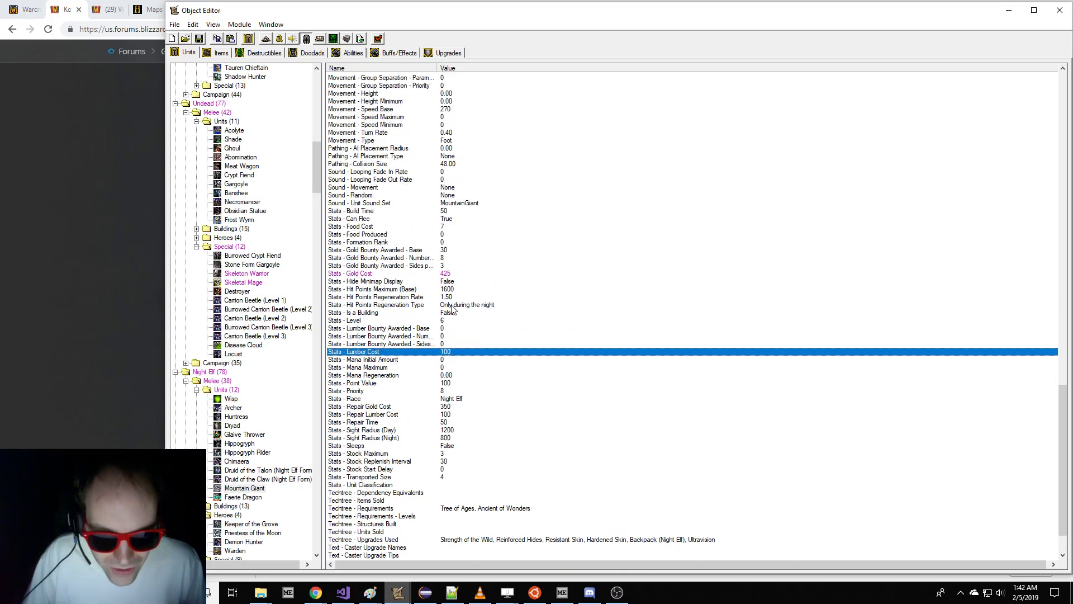
- Go back to the forum post in the browser and skim its remaining sections
click(110, 274)
scroll(136, 352, down, 1)
scroll(136, 351, down, 4)
scroll(133, 337, down, 4)
scroll(132, 336, up, 4)
scroll(132, 336, up, 20)
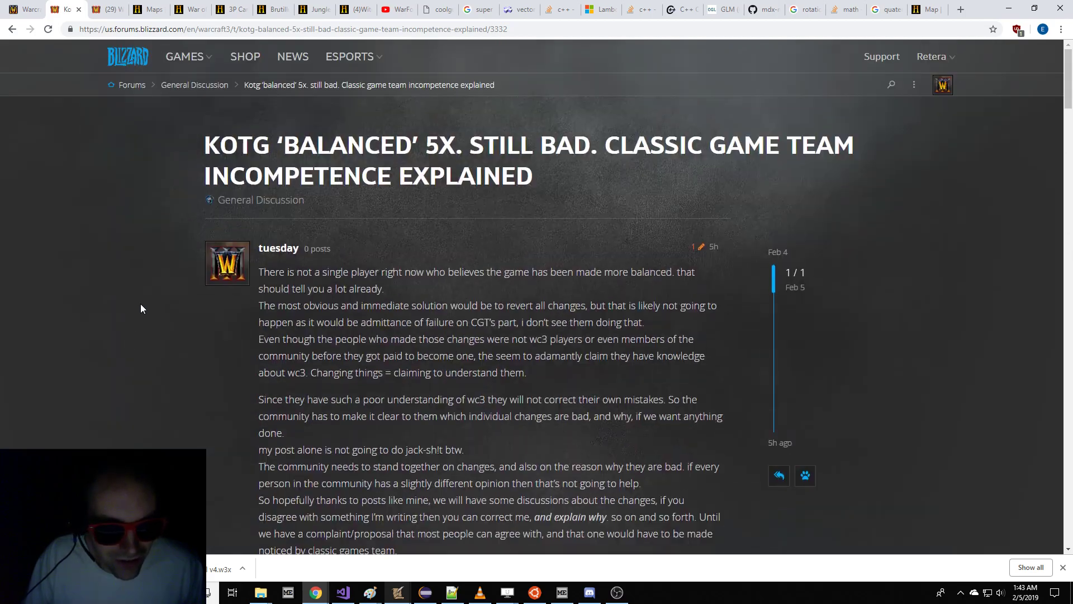
- Open the topic "Remove Tinker from Reforged" from the General Discussion list and read its latest replies
click(207, 85)
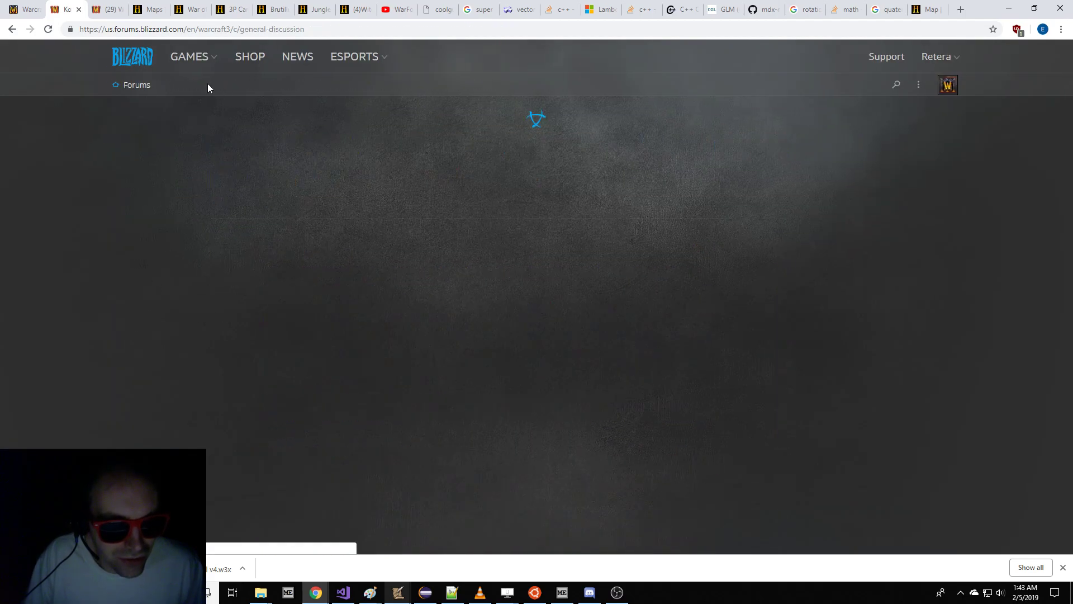
scroll(144, 267, down, 2)
scroll(143, 266, down, 3)
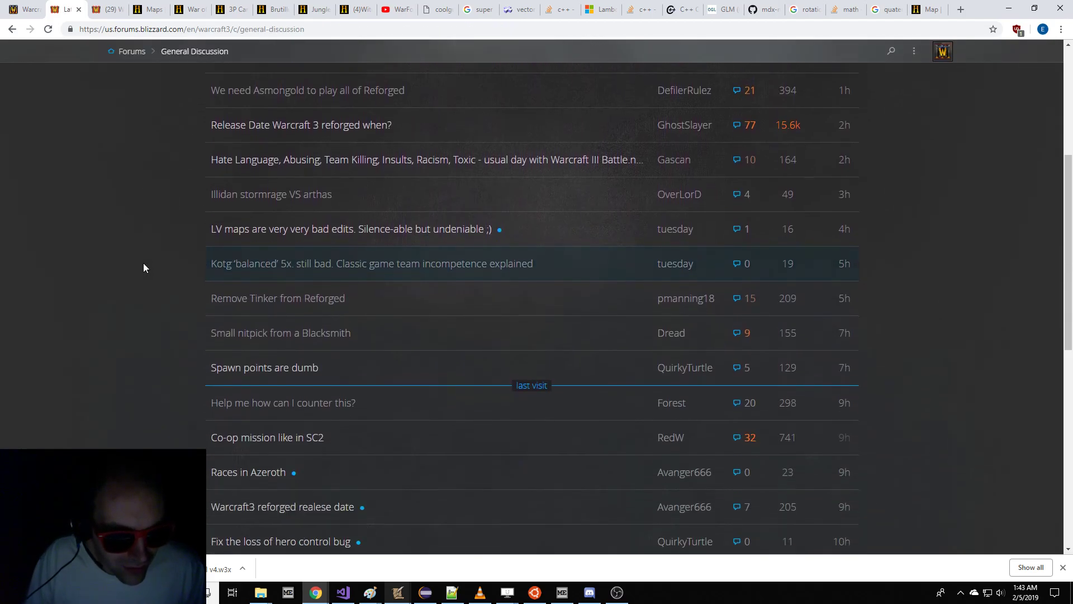
click(258, 302)
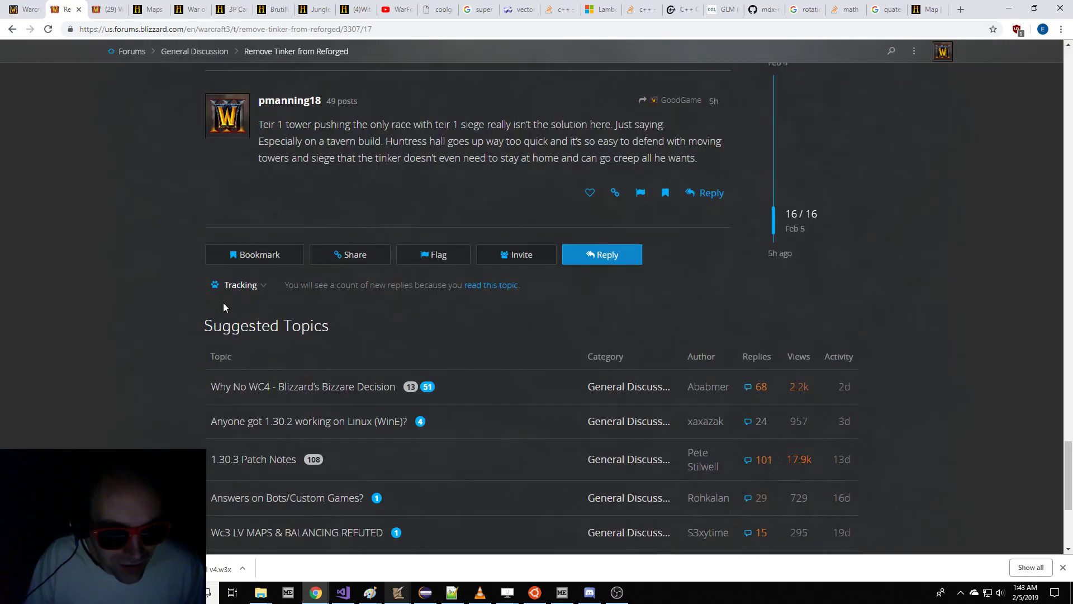
scroll(223, 303, up, 5)
- Switch back to the Object Editor, search the units for "Tavern" and locate its Units Sold field
mouse_move(398, 592)
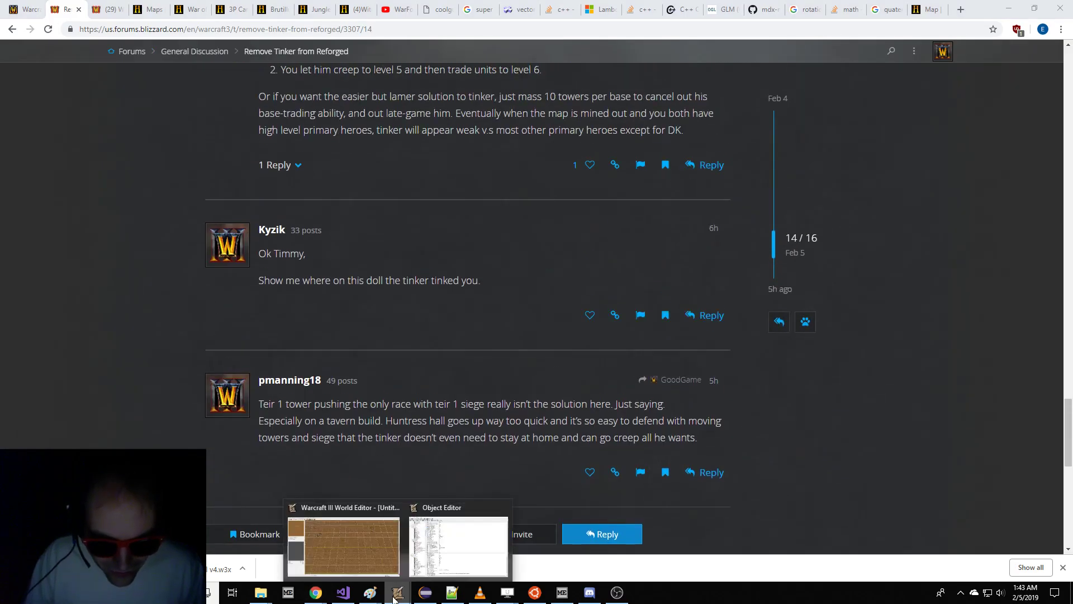
click(456, 550)
click(186, 38)
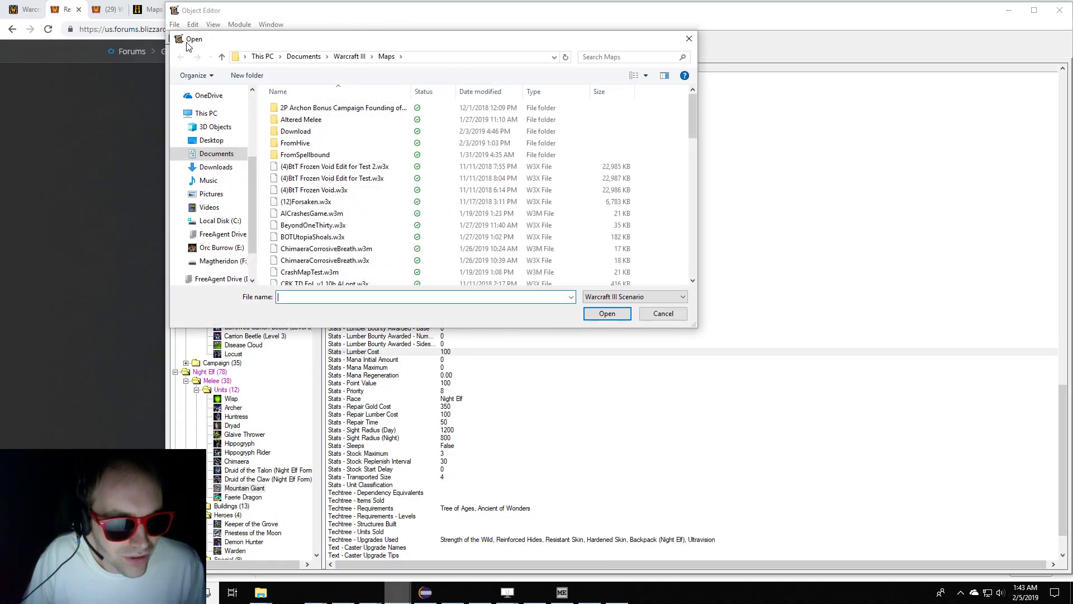
key(Escape)
click(236, 203)
key(ctrl+f)
text(Tavern)
key(Return)
scroll(541, 244, down, 3)
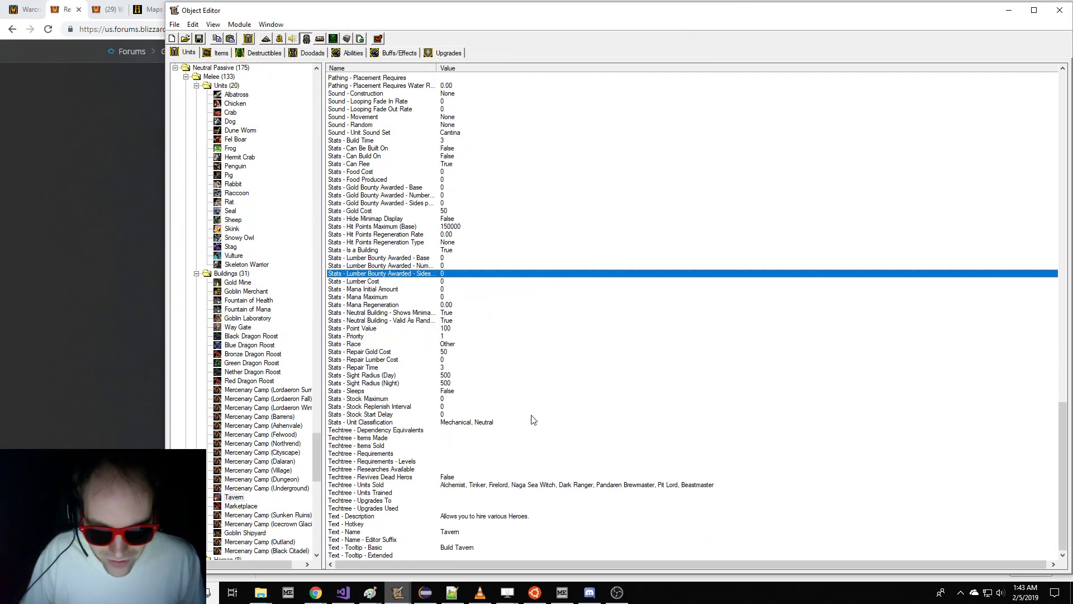
- Remove the Tinker from the Tavern's Units Sold list
double_click(503, 484)
click(561, 254)
click(562, 249)
click(675, 342)
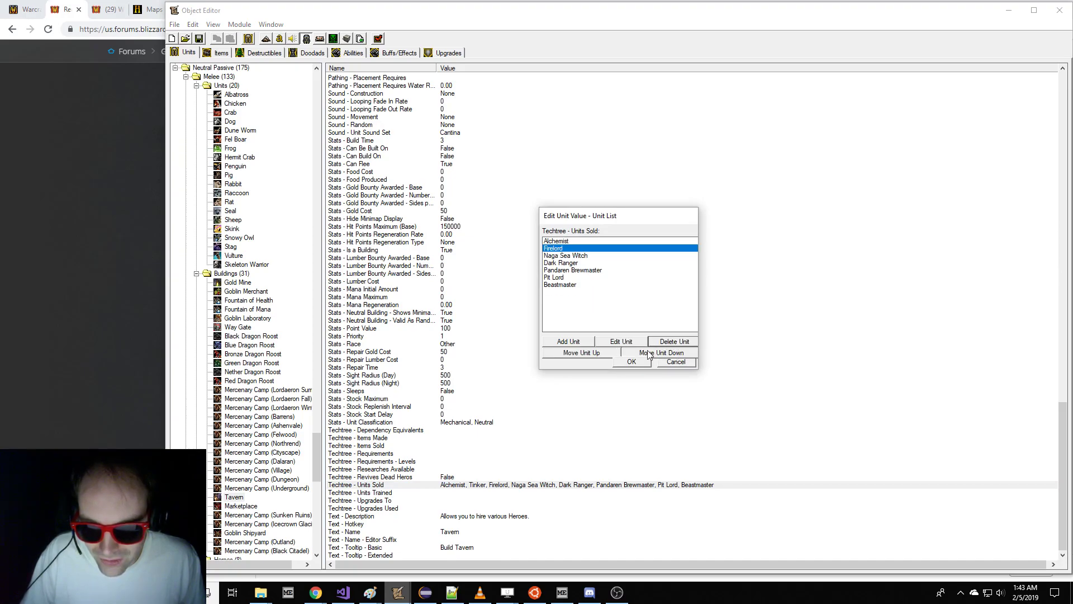
click(660, 353)
click(599, 353)
click(630, 362)
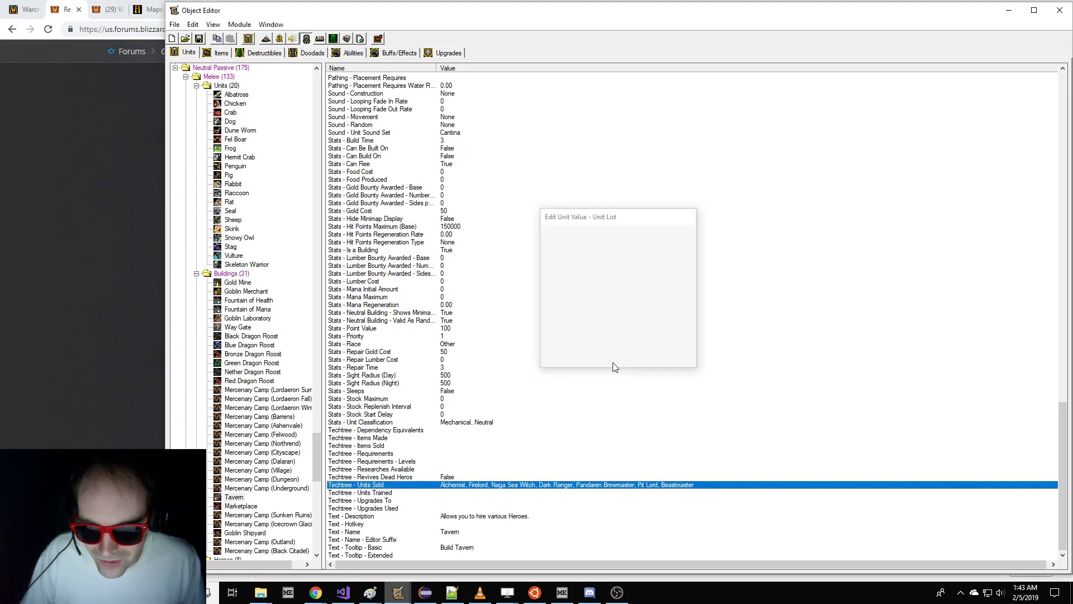
- Search the Object Editor's units for the campaign hero Sylvanas Windrunner
click(301, 339)
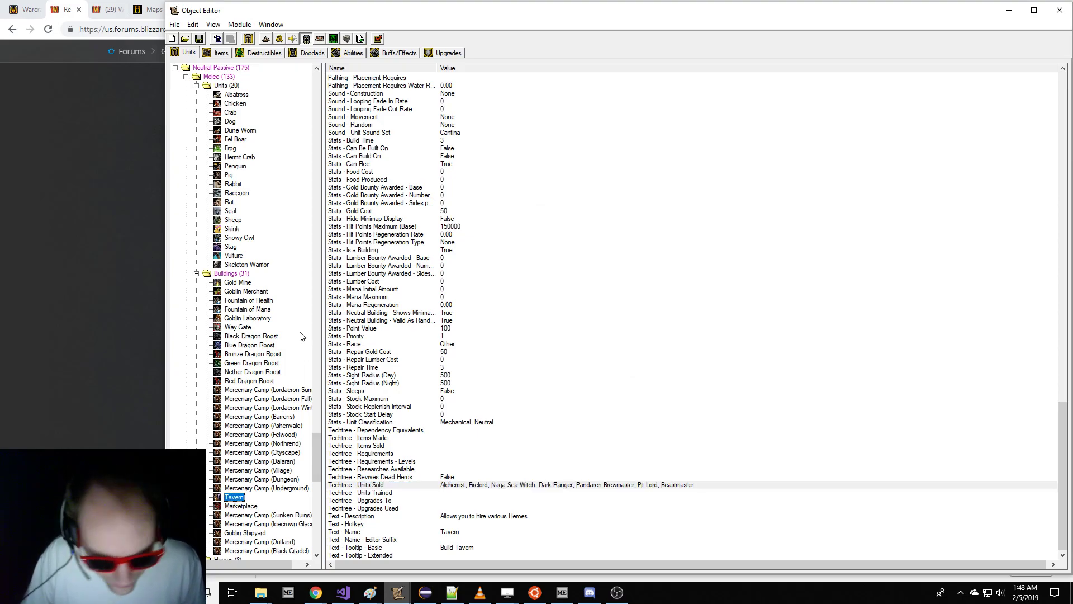
key(ctrl+f)
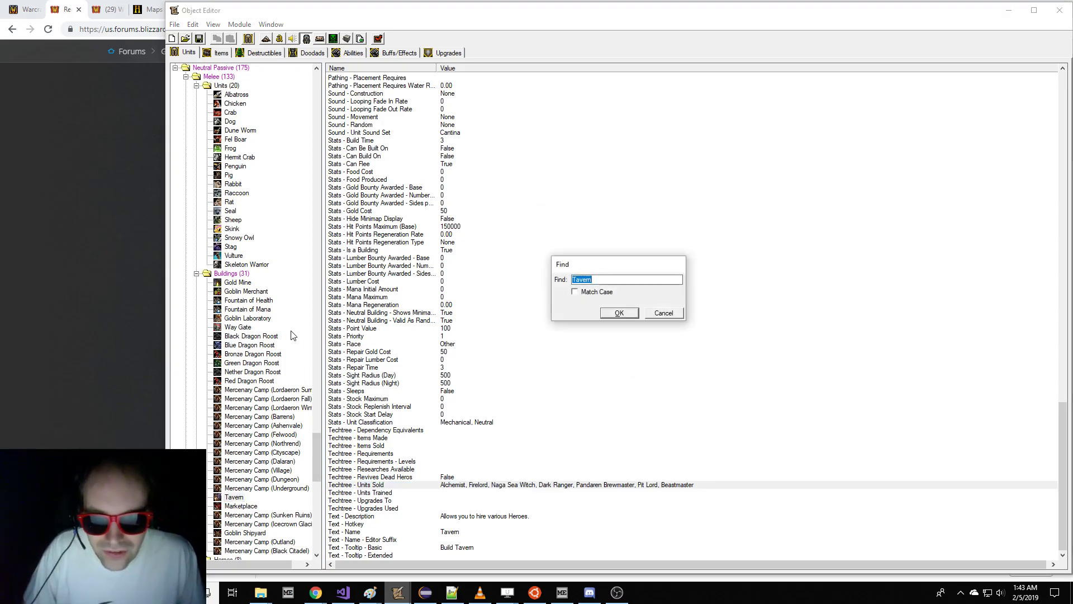
text(Syvvanus)
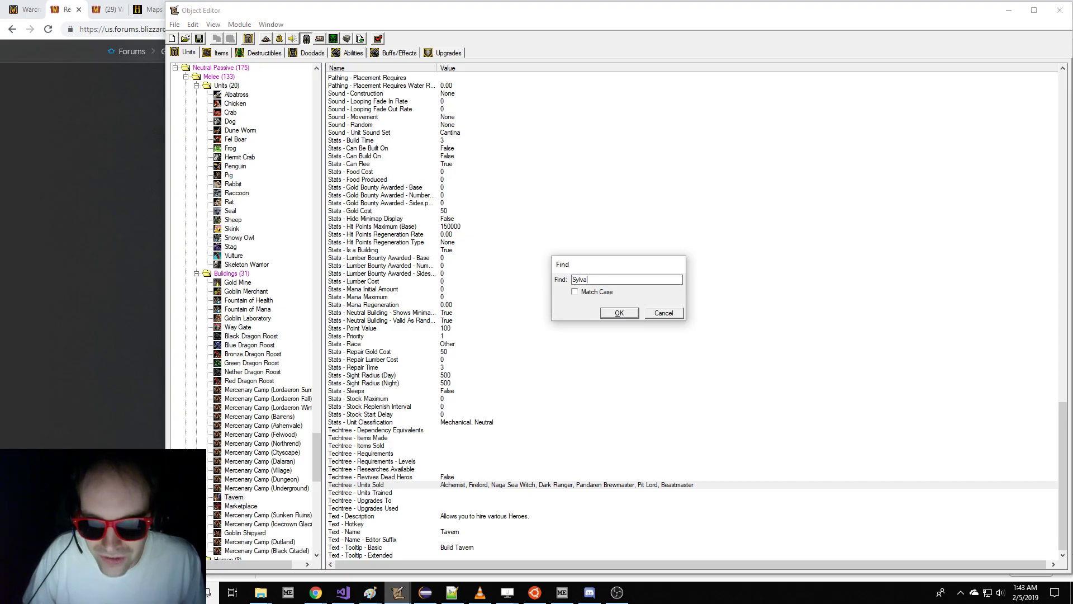
key(Return)
key(ctrl+f)
text(S)
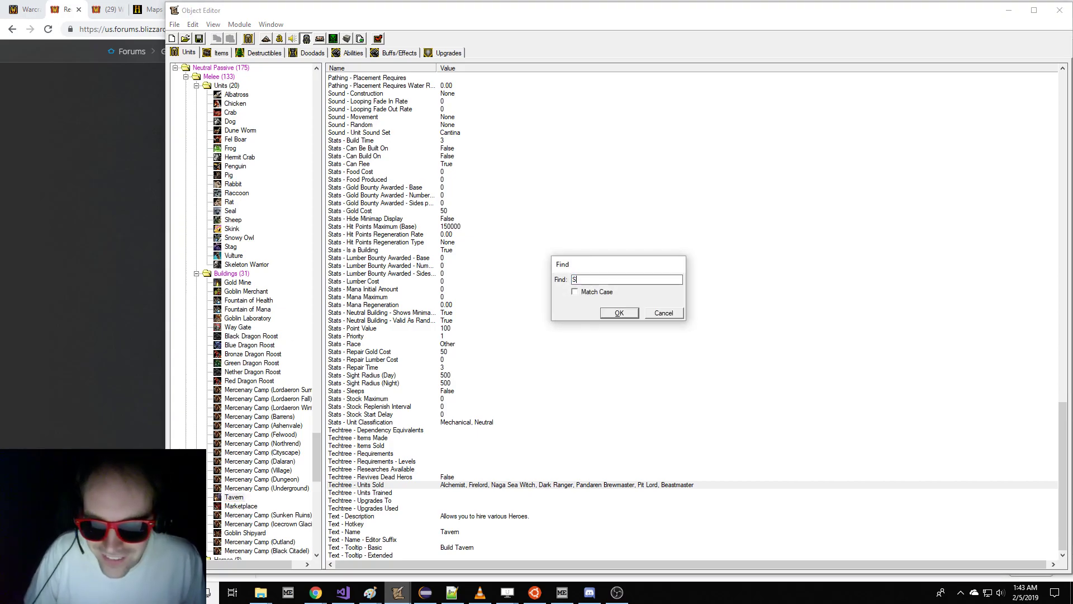
text(ylvanus)
key(Return)
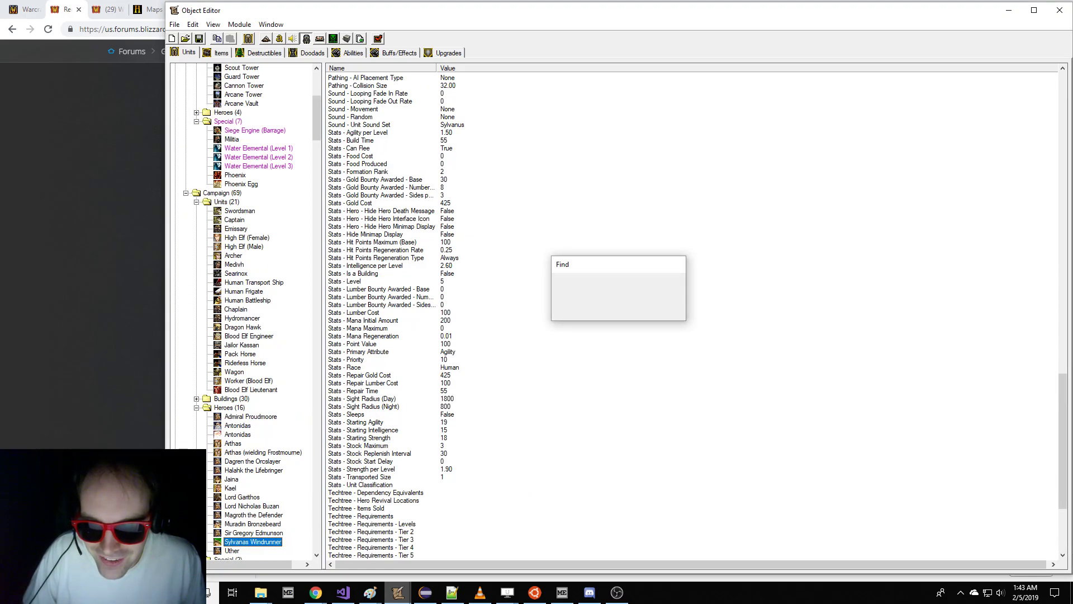
- Examine the abilities, model, stats and text fields of Sylvanas Windrunner
click(427, 336)
scroll(428, 341, down, 6)
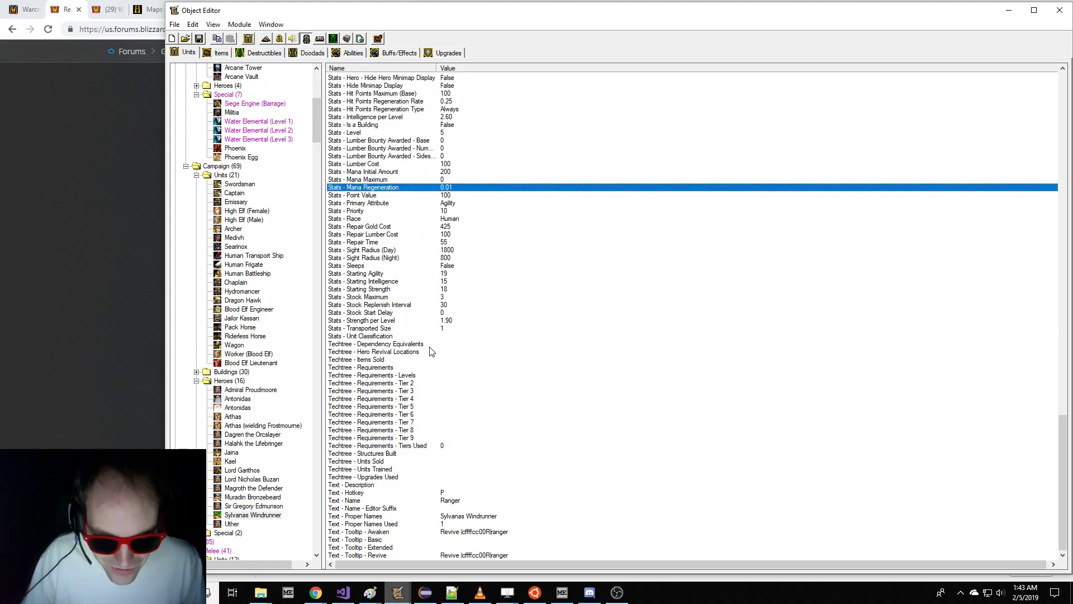
click(274, 480)
click(262, 515)
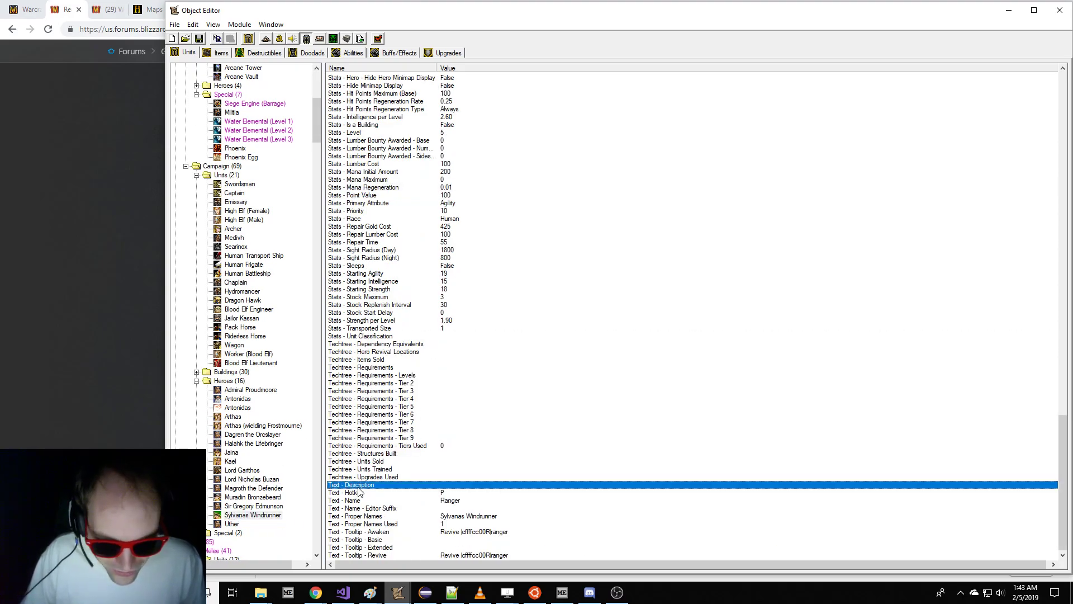
scroll(414, 436, up, 20)
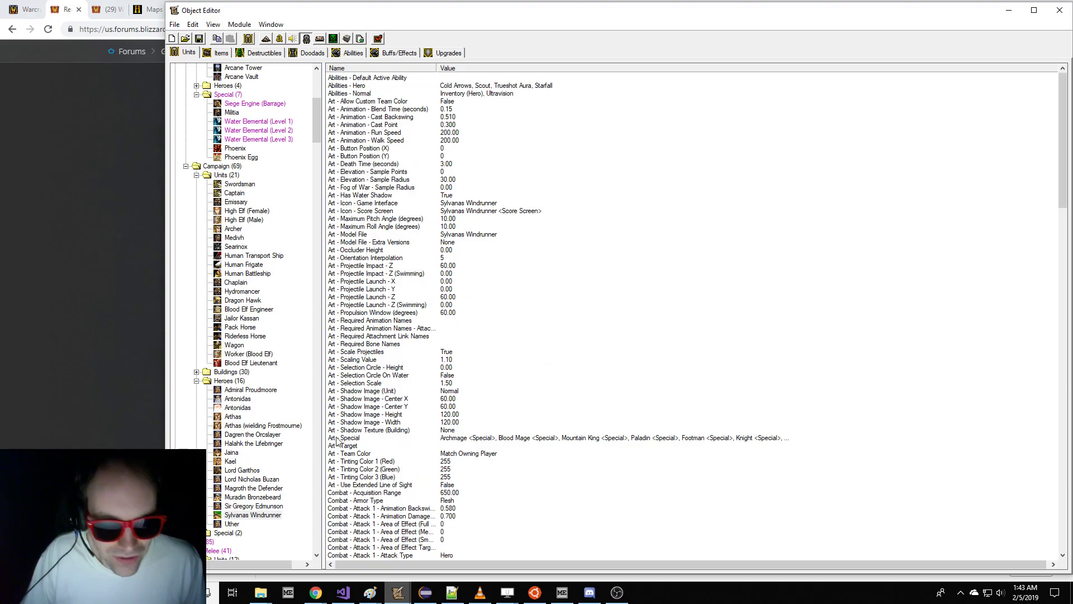
click(437, 384)
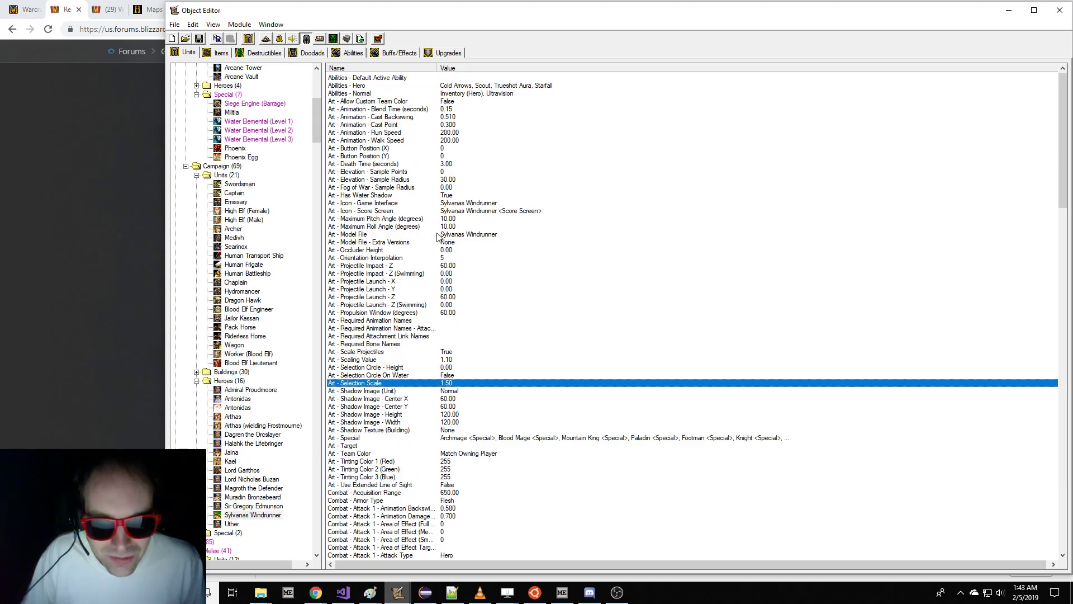
click(437, 235)
scroll(429, 249, down, 20)
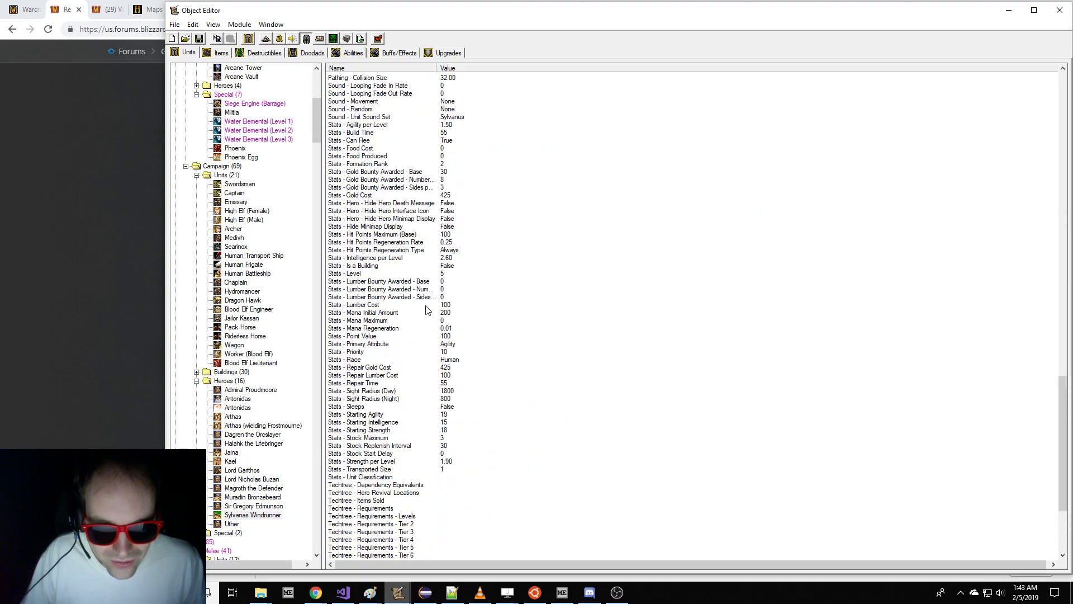
scroll(427, 310, up, 3)
scroll(442, 391, down, 9)
click(458, 502)
scroll(469, 395, up, 20)
click(462, 204)
scroll(467, 391, down, 20)
- Set the Proper Names Used value of Sylvanas Windrunner to 5
click(471, 514)
click(462, 531)
click(454, 525)
double_click(454, 525)
text(5)
key(Return)
- Extend the hero's Proper Names with Alleria Windrunner, Lady Lalibeth, Sally Lightfoot and Sheila Northstar
key(Up)
key(Return)
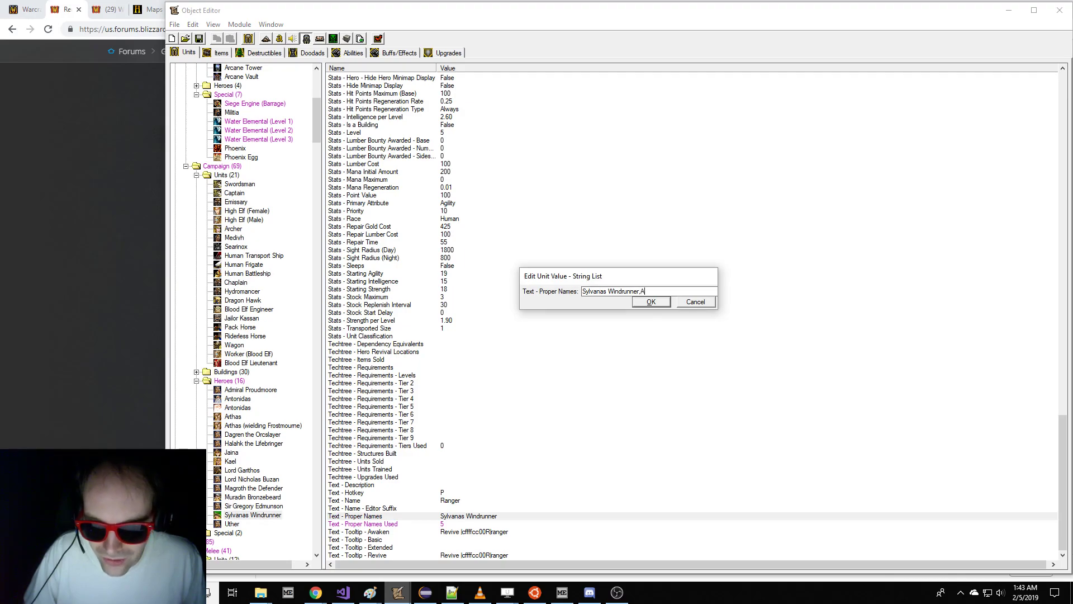
text(,Alleria Windrunner,L)
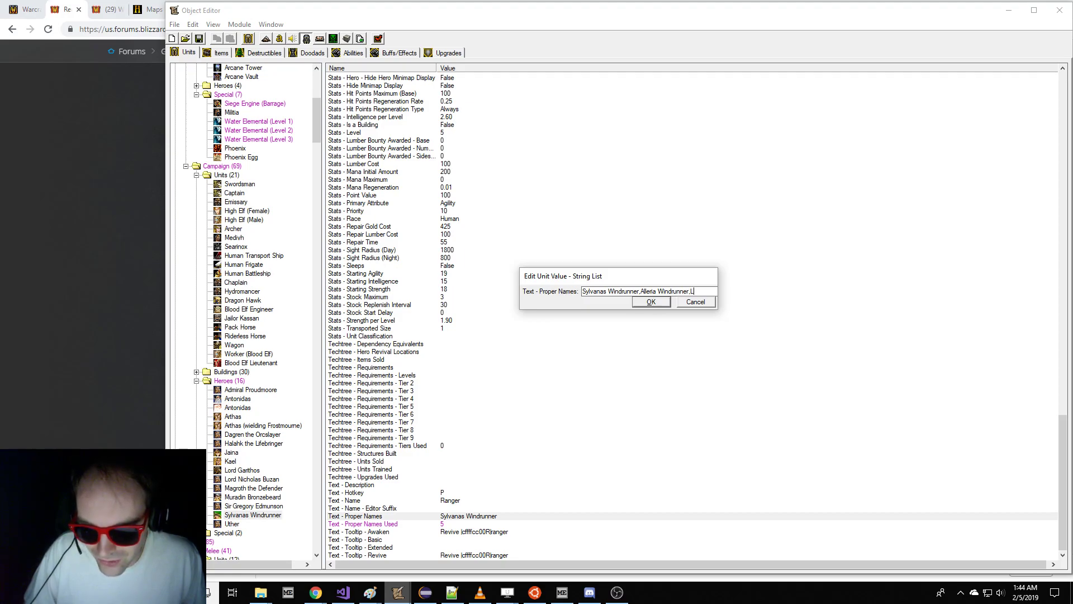
text(ady)
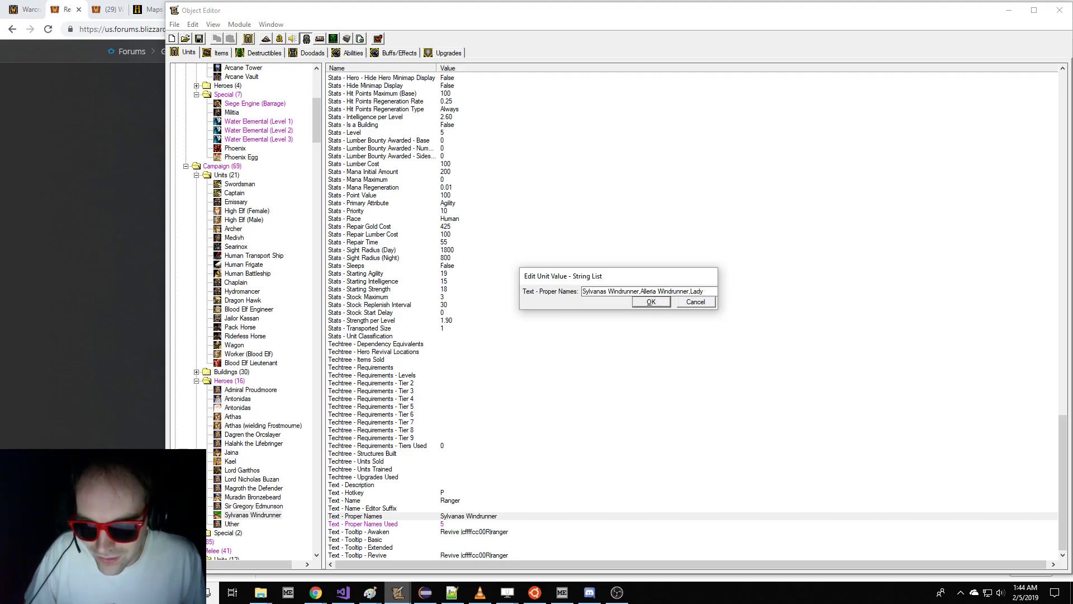
text( Lalibeth,Sally Lightfoot,Sheila Northsta)
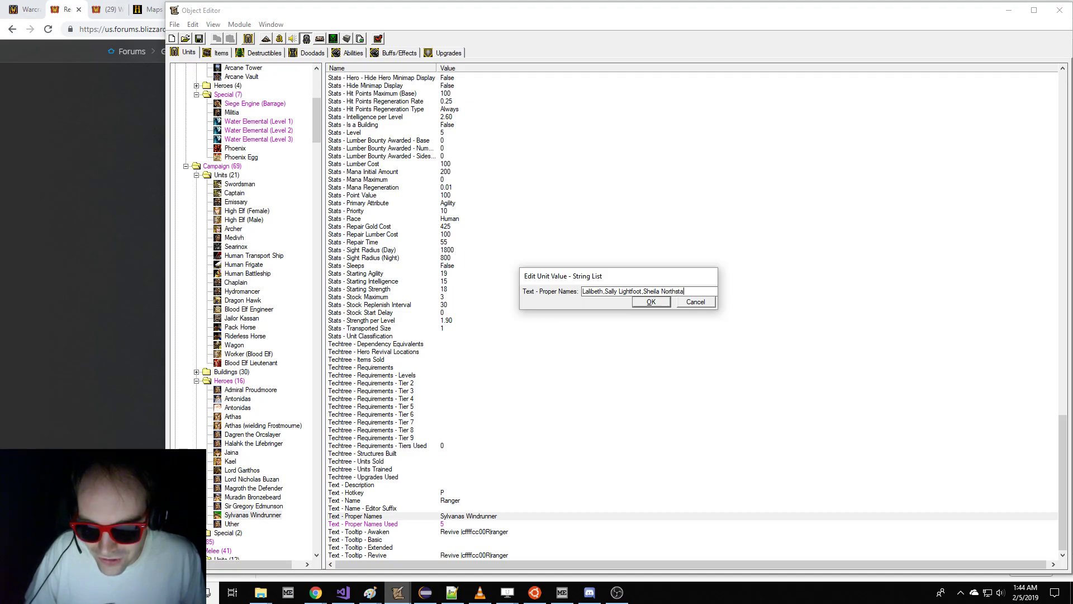
text(r)
key(Return)
- Set the hero's Editor - Categorization - Campaign field to False
scroll(561, 229, up, 20)
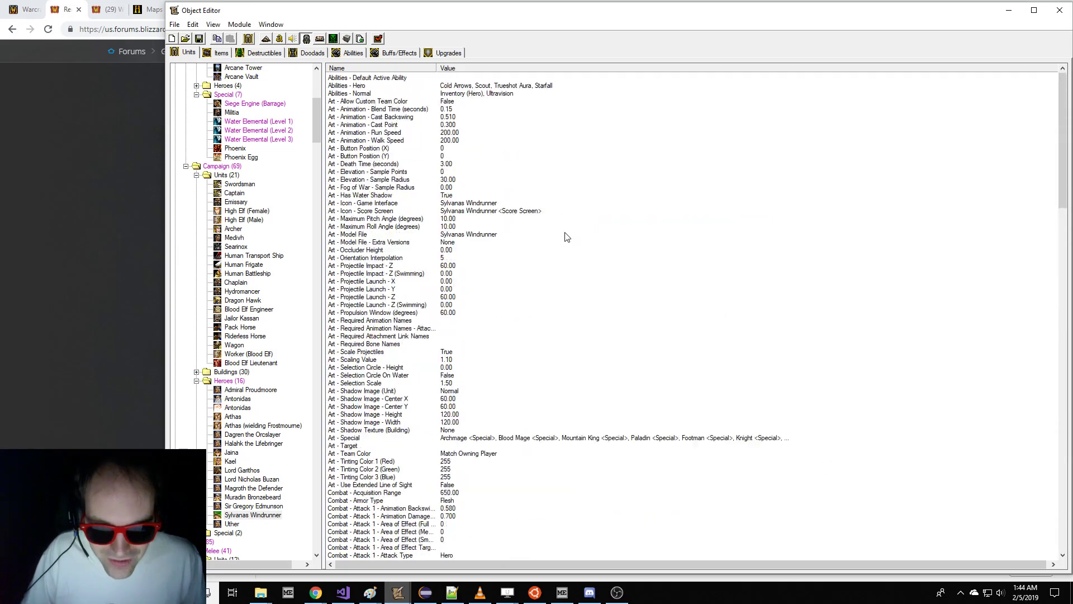
scroll(477, 224, down, 15)
scroll(478, 246, up, 5)
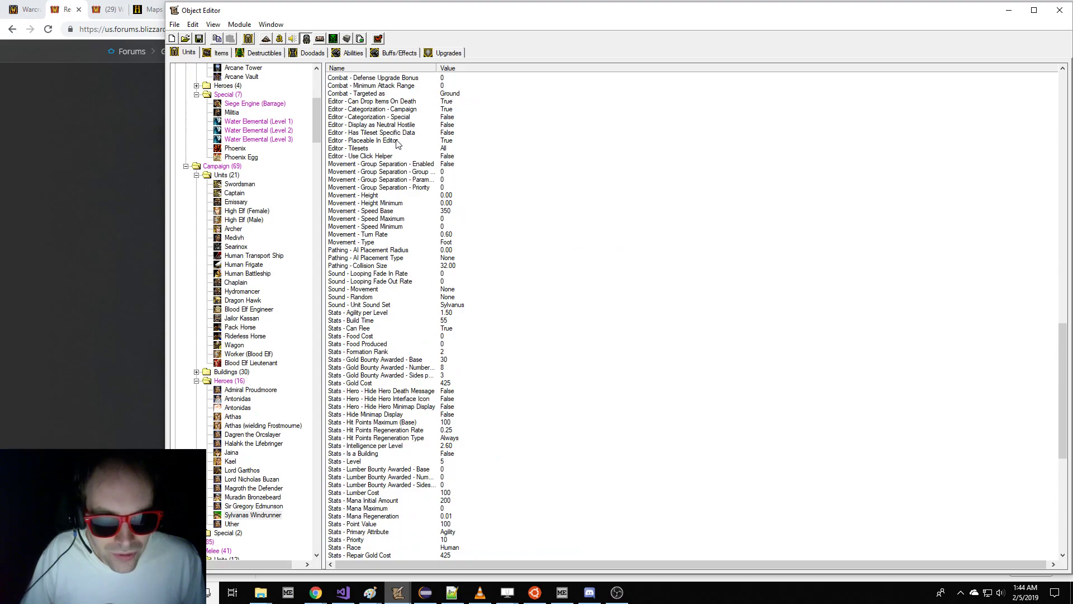
scroll(398, 146, up, 4)
click(436, 174)
double_click(436, 179)
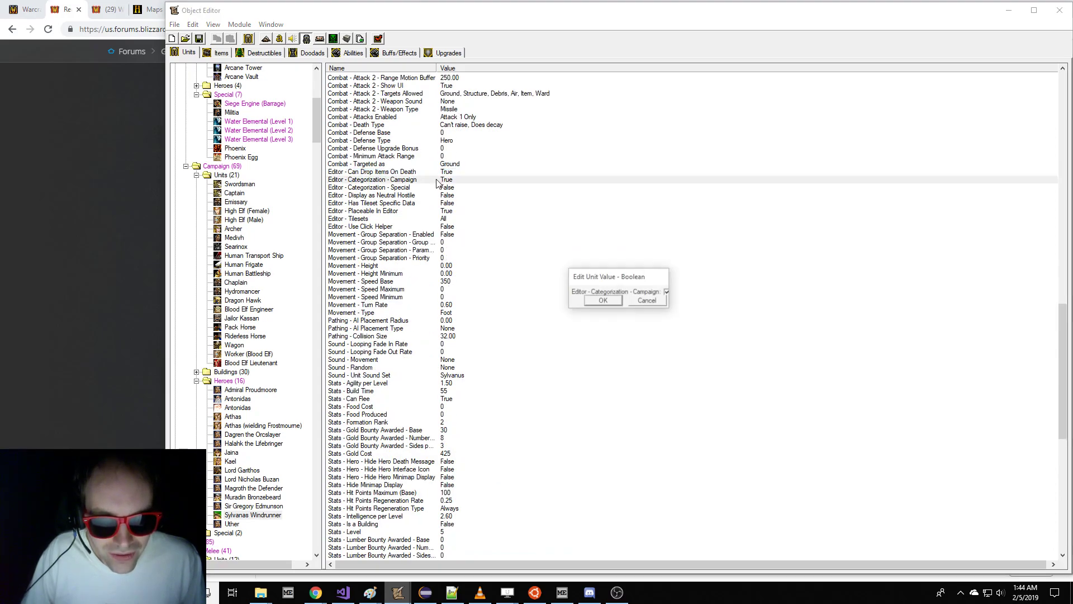
click(668, 293)
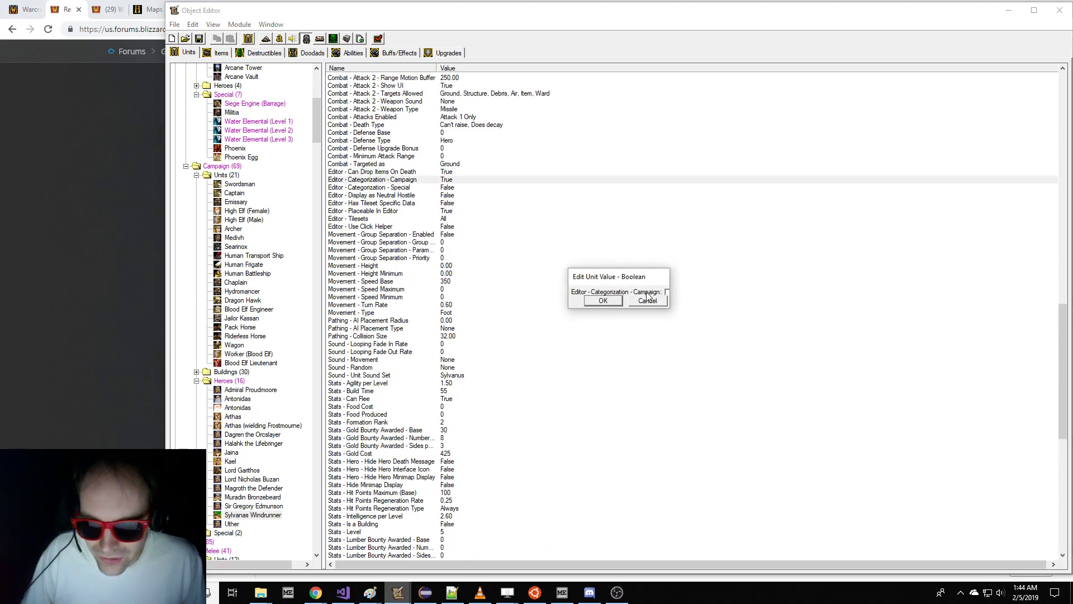
- Turn on Editor - Display as Neutral Hostile for the Ranger hero
click(465, 188)
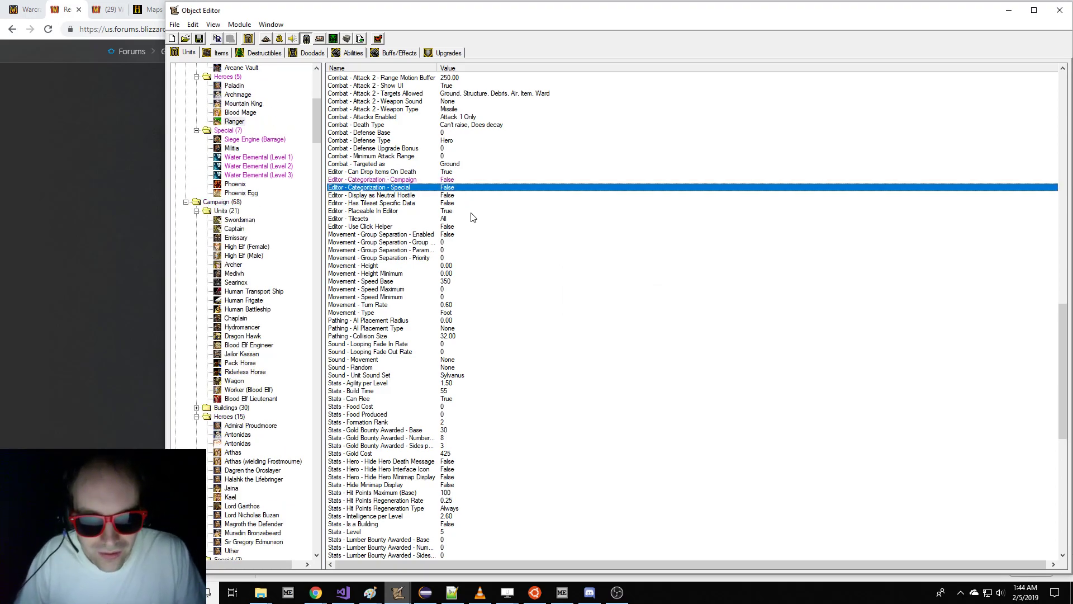
click(472, 196)
key(Return)
click(665, 290)
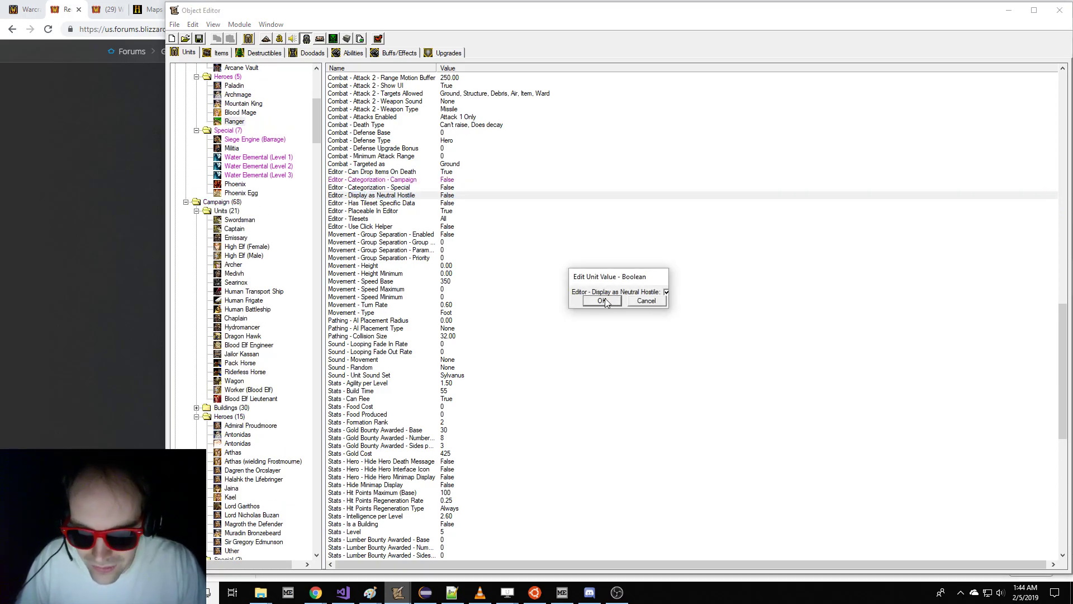
key(Return)
- Change the Ranger's Stats - Race to Creep
click(292, 400)
click(419, 268)
click(265, 224)
scroll(271, 219, up, 4)
click(339, 226)
scroll(521, 298, down, 7)
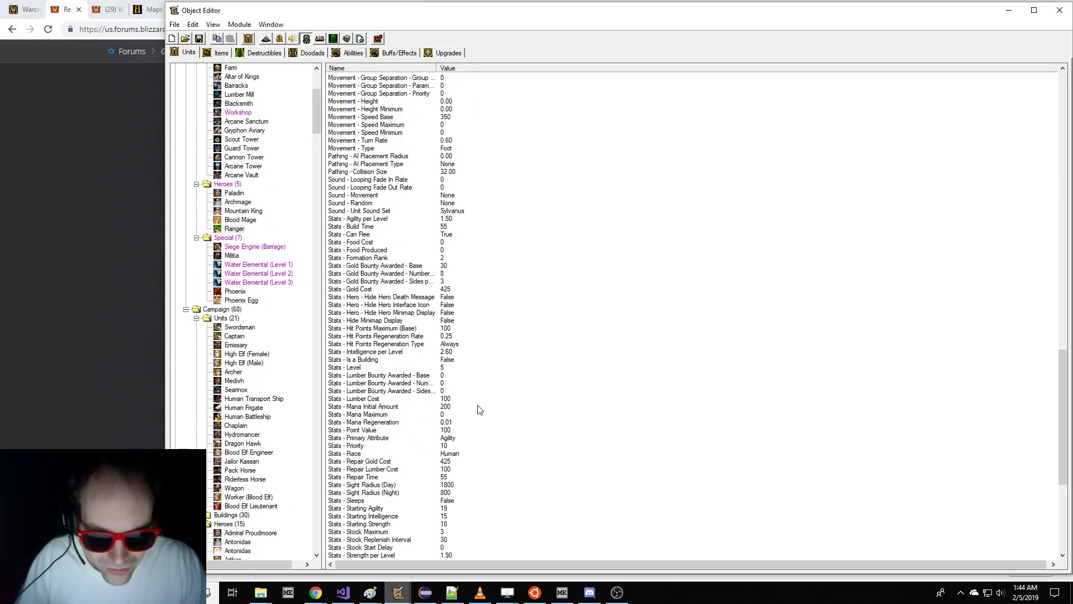
click(459, 447)
double_click(460, 453)
click(648, 292)
click(648, 292)
click(648, 293)
click(632, 312)
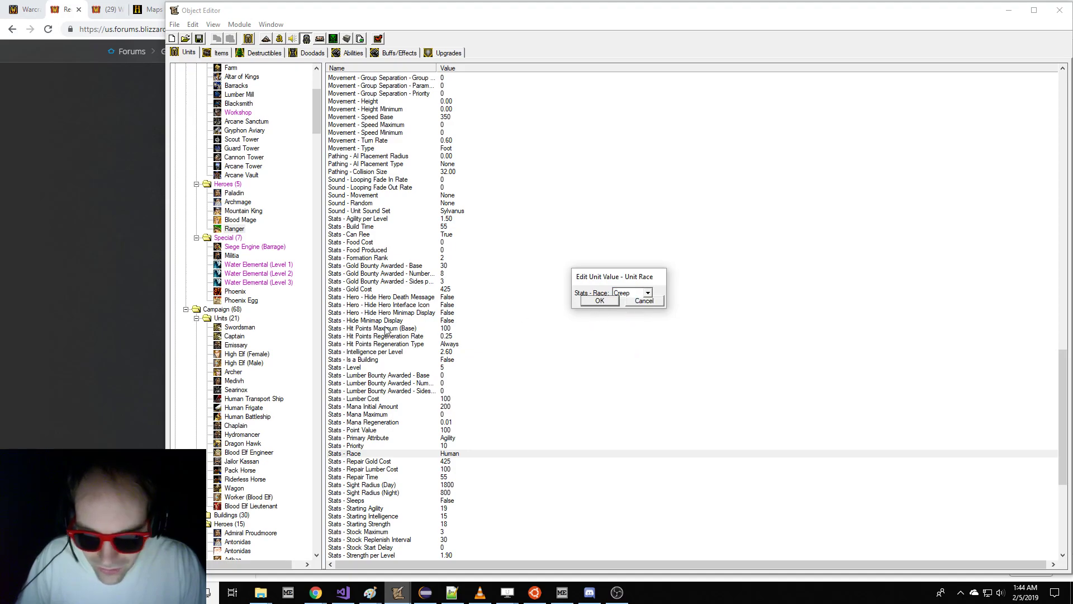
click(596, 302)
click(525, 291)
scroll(525, 293, up, 5)
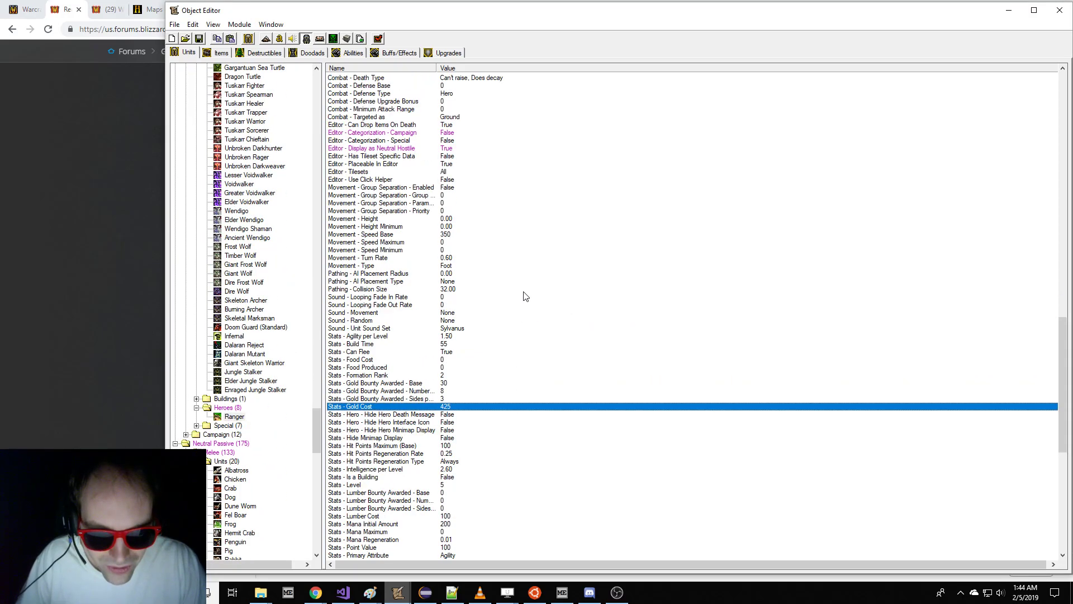
- Set the Ranger's Editor - Display as Neutral Hostile field to False
double_click(429, 149)
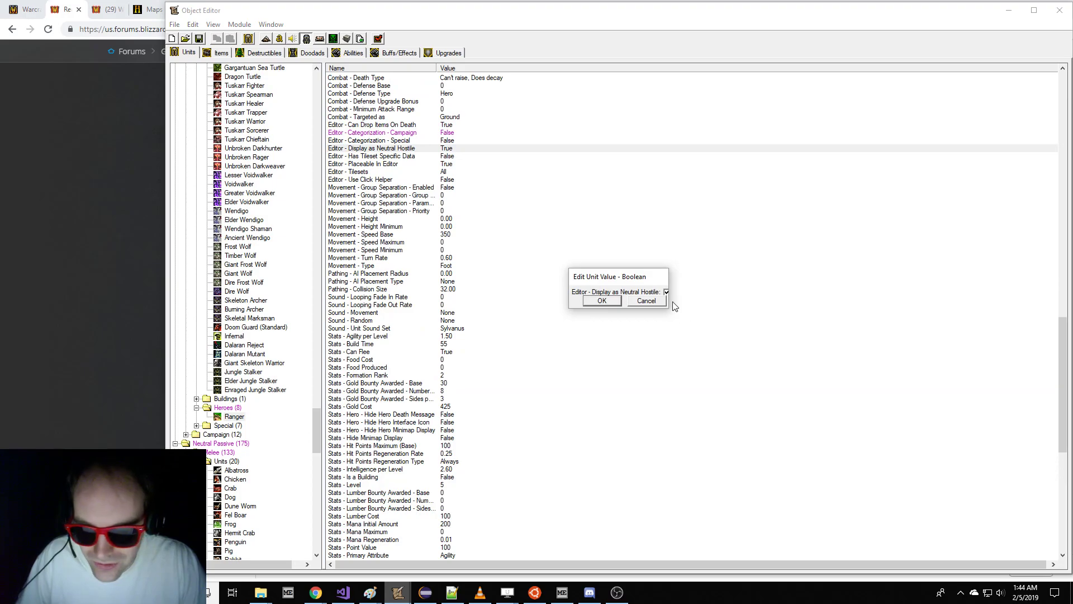
click(602, 301)
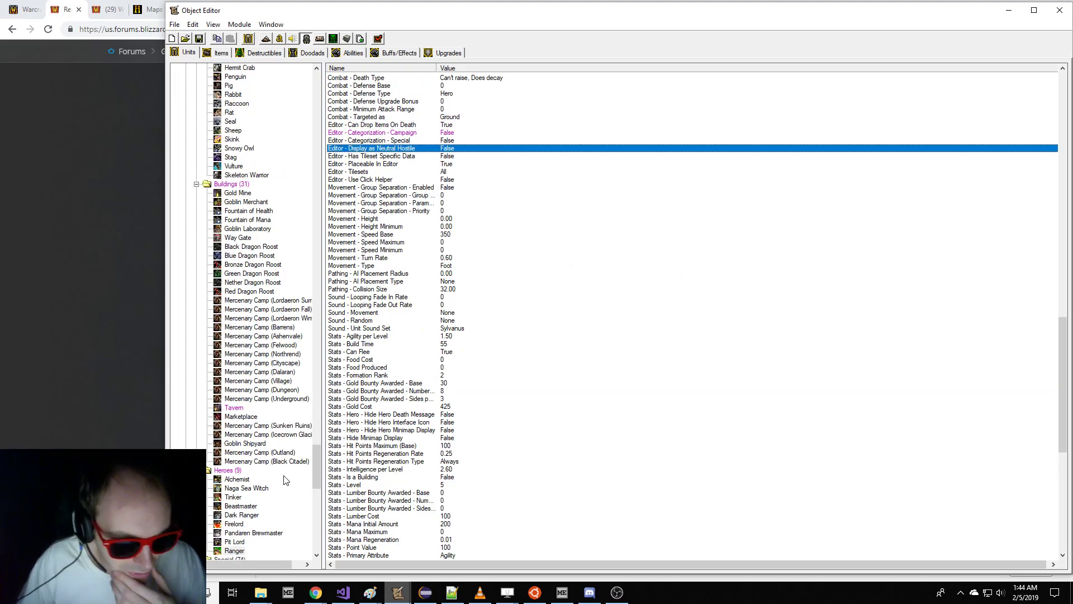
- Copy the Tinker's Text - Tooltip - Basic value, "Summon Tinker (|cffffcc00Z|r)", into the Ranger's same field
click(447, 415)
scroll(458, 418, down, 15)
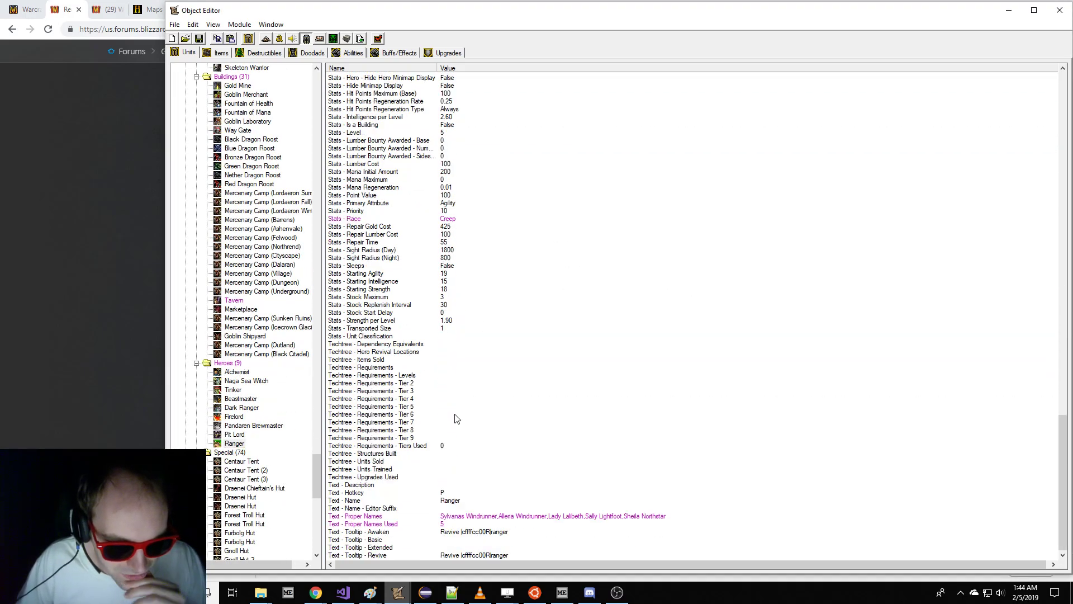
click(474, 532)
click(456, 540)
click(234, 390)
click(506, 540)
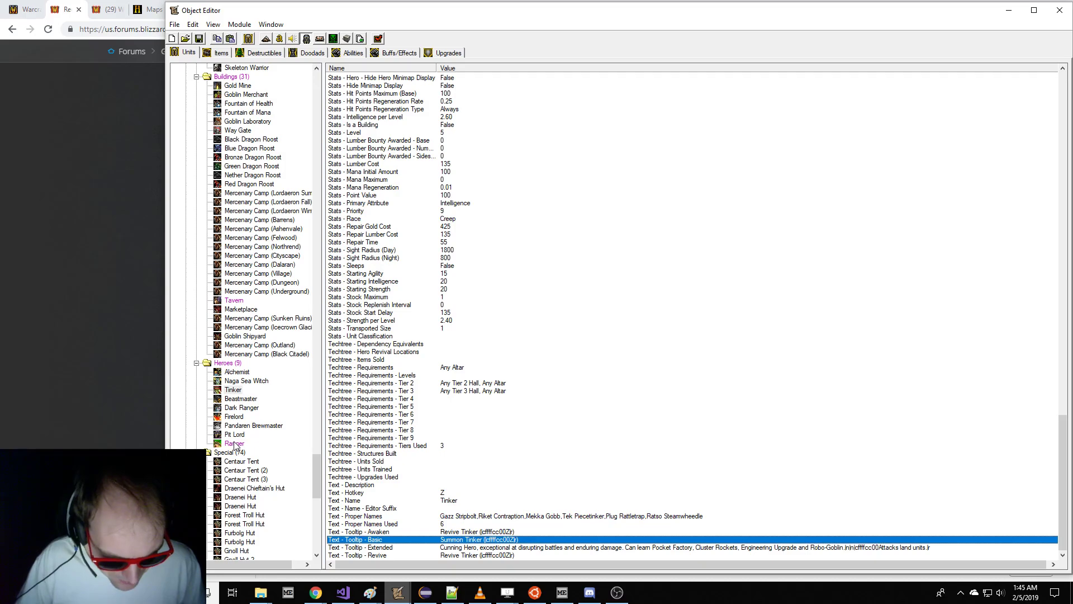
click(235, 443)
click(479, 542)
text(Summon Tinker (|cffffcc00Z|r))
- Set the Ranger's Text - Hotkey to Z
click(455, 490)
key(Return)
text(Z)
key(Return)
- Copy the " (|cffffcc00Z|r)" suffix from the Ranger's Basic tooltip and append it to the Awaken tooltip
key(Down)
key(Down)
key(Down)
key(Down)
key(Down)
key(Return)
key(Return)
key(Return)
key(Right)
key(Return)
key(Down)
key(Return)
key(End)
key(shift+ctrl+Left)
key(shift+ctrl+Left)
key(shift+ctrl+Left)
key(shift+ctrl+Right)
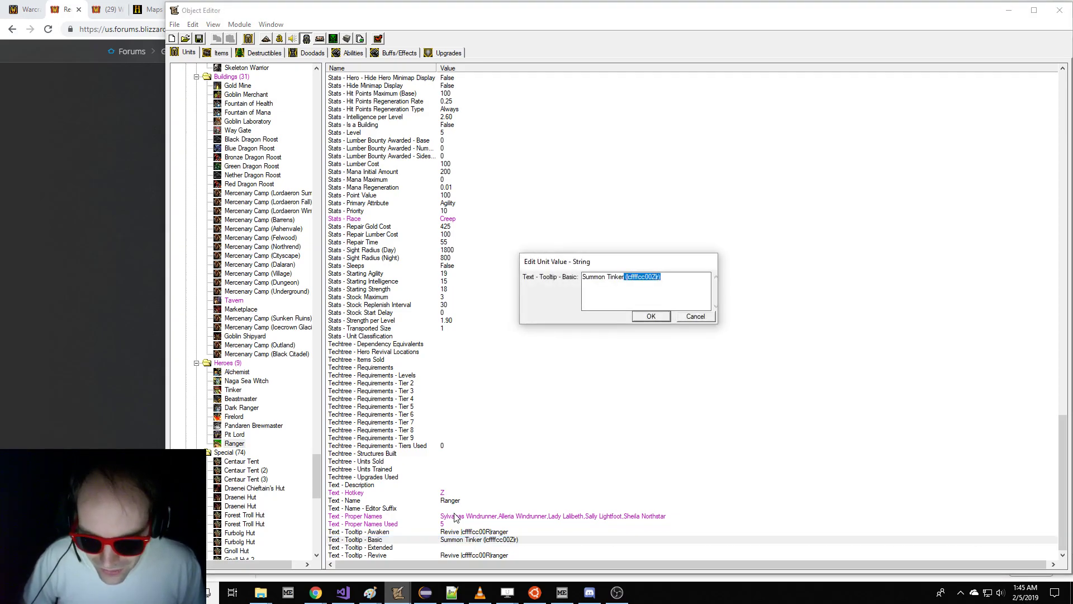
key(ctrl+c)
key(Return)
key(Up)
key(Return)
key(End)
key(ctrl+v)
key(Return)
- Append the copied " (|cffffcc00Z|r)" suffix to the Ranger's Text - Tooltip - Revive value
key(Down)
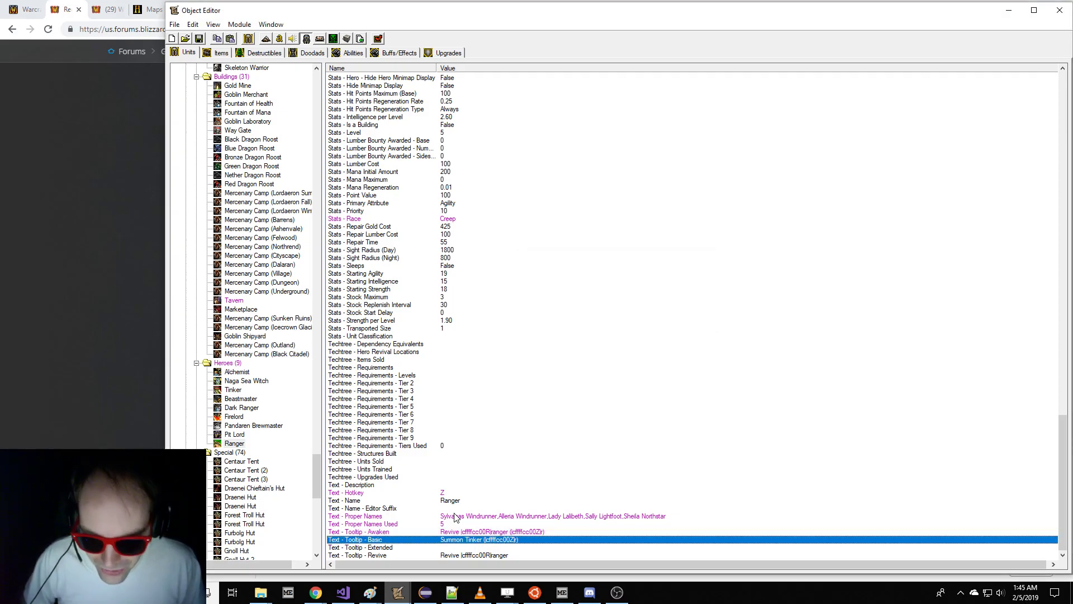
key(Down)
key(Down)
key(Return)
key(End)
key(ctrl+v)
key(Return)
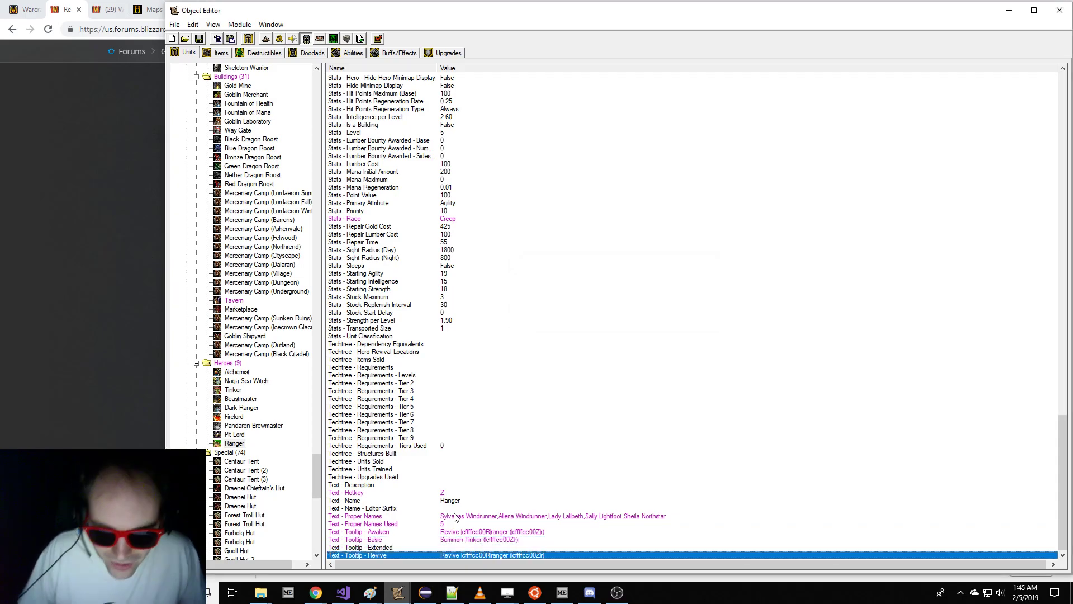
- Check the Tinker's Extended tooltip as a reference and search the units for "Priestes" to reach the Priestess of the Moon
click(233, 390)
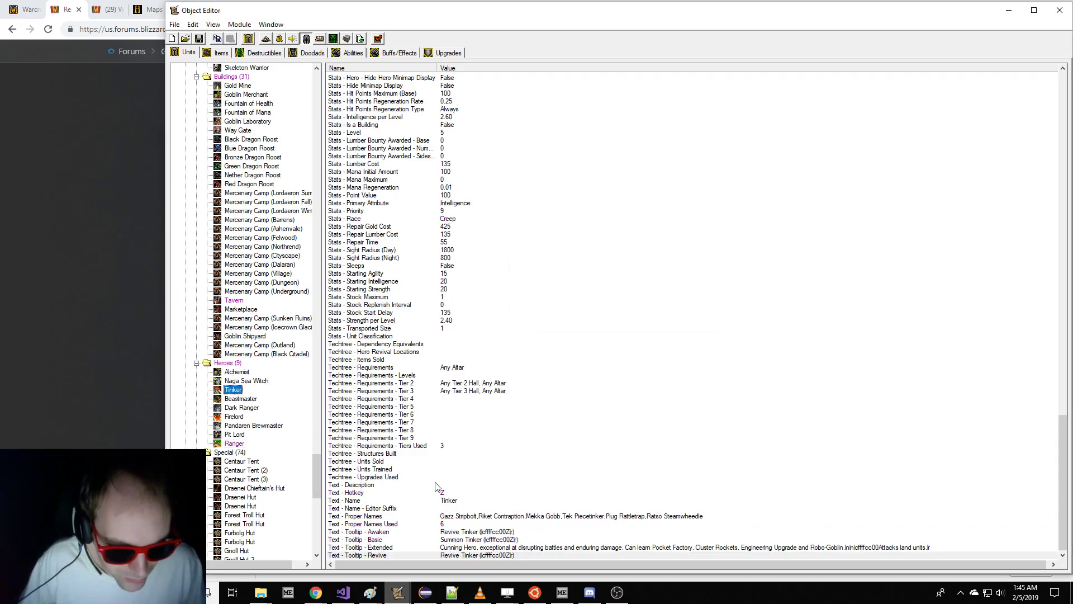
click(474, 551)
click(221, 446)
key(ctrl+f)
text(T)
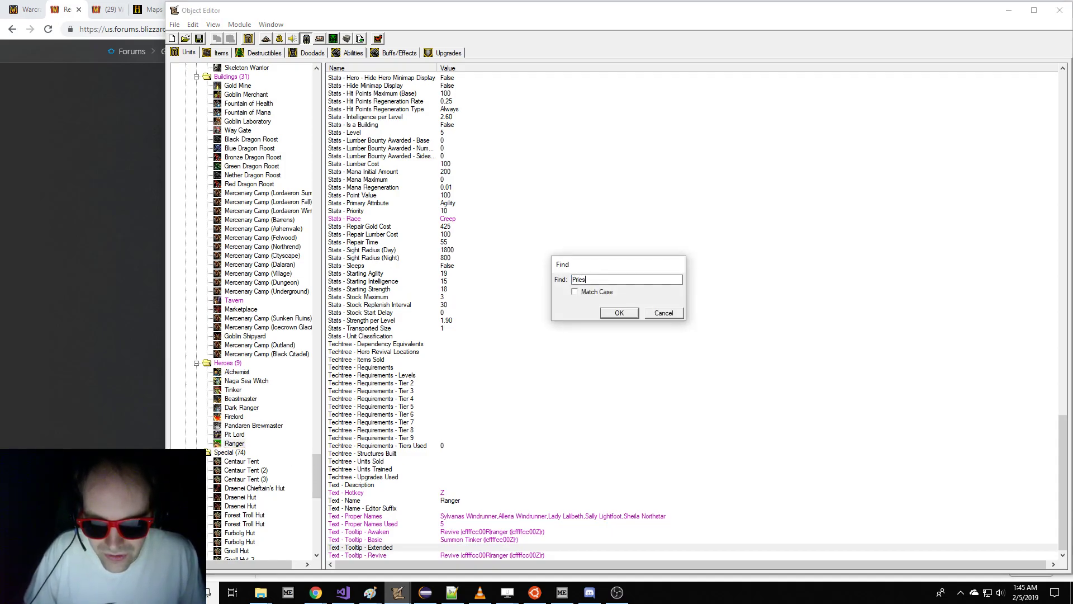
text(riestes)
key(Return)
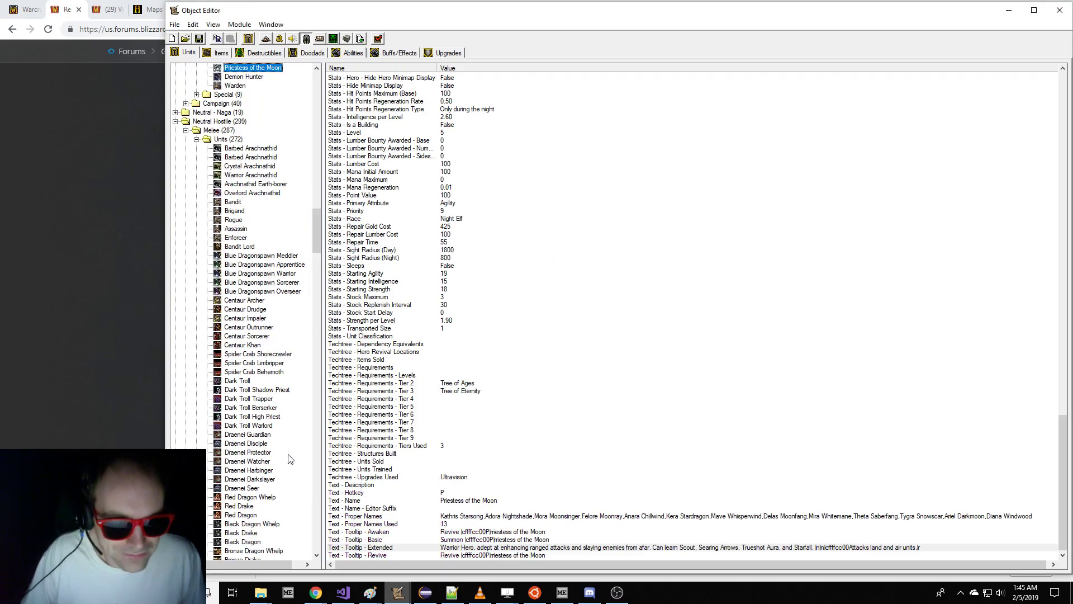
- Copy the Priestess of the Moon's Text - Tooltip - Extended value into the Ranger's same field
click(651, 478)
click(536, 541)
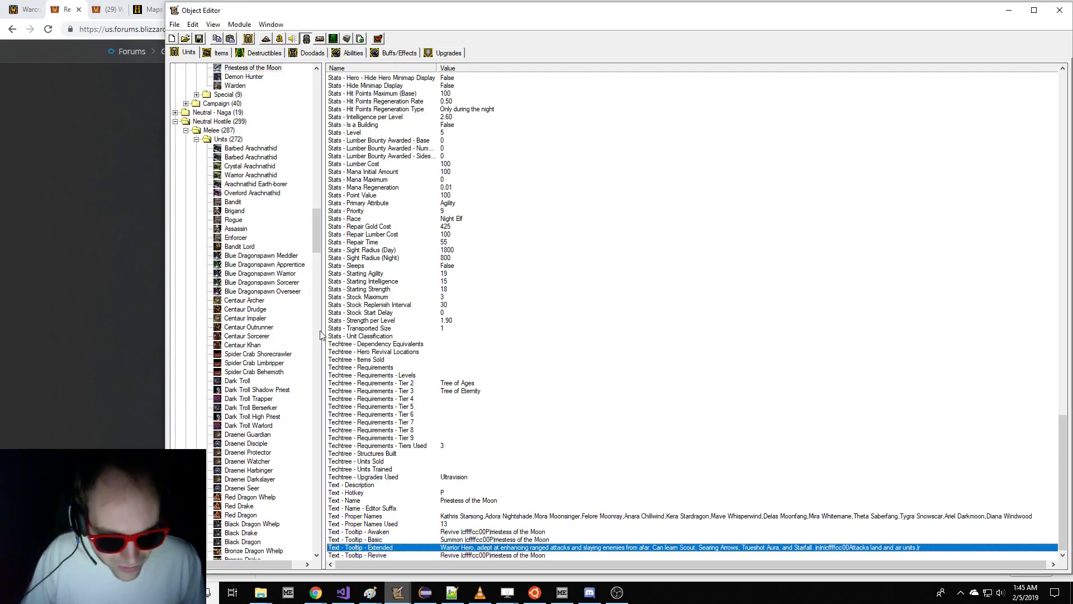
scroll(244, 404, down, 20)
scroll(240, 441, up, 16)
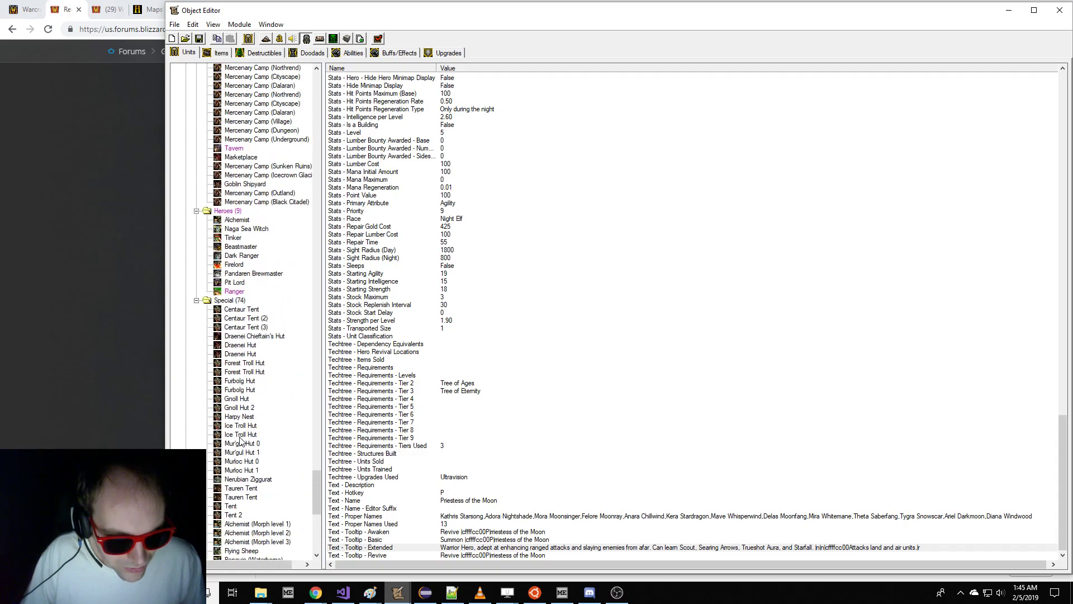
click(233, 291)
click(512, 546)
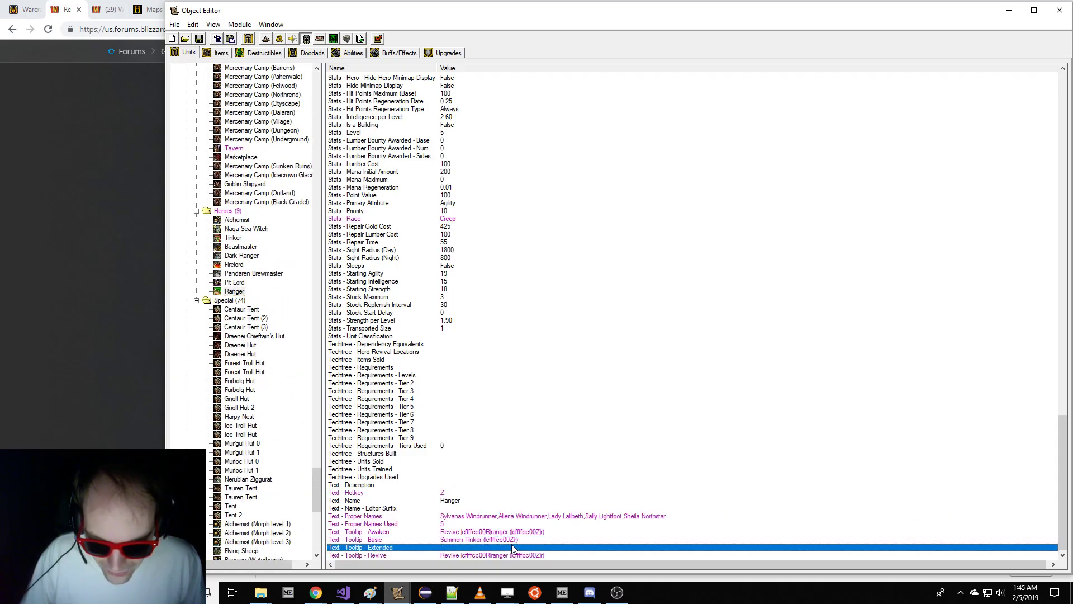
- Replace "Tinker" with "Ranger" in the Ranger's Text - Tooltip - Basic value
click(478, 532)
double_click(462, 541)
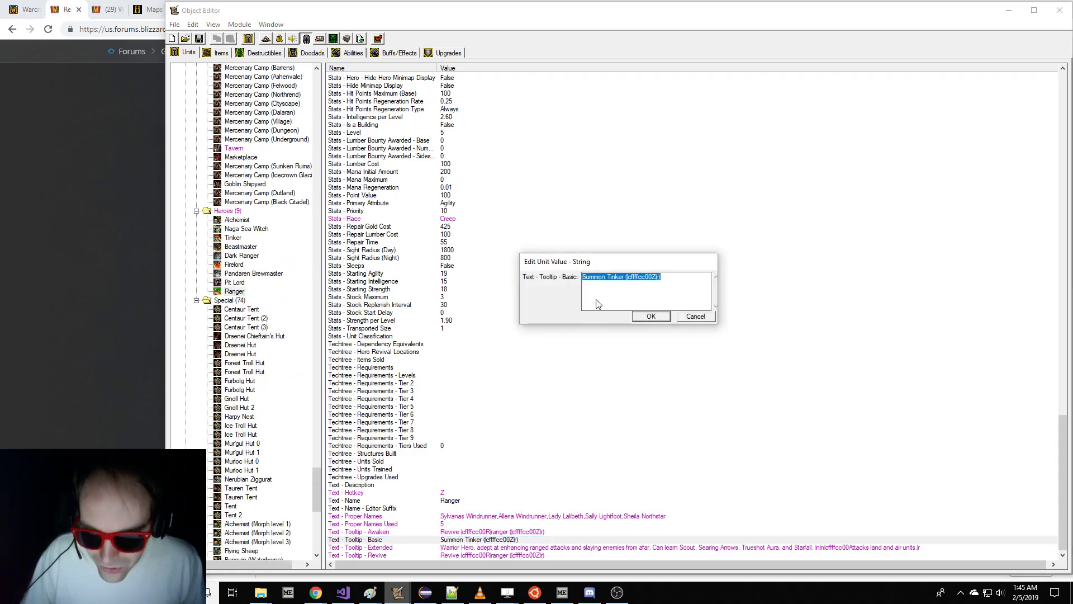
double_click(615, 278)
text(Ranger)
key(Return)
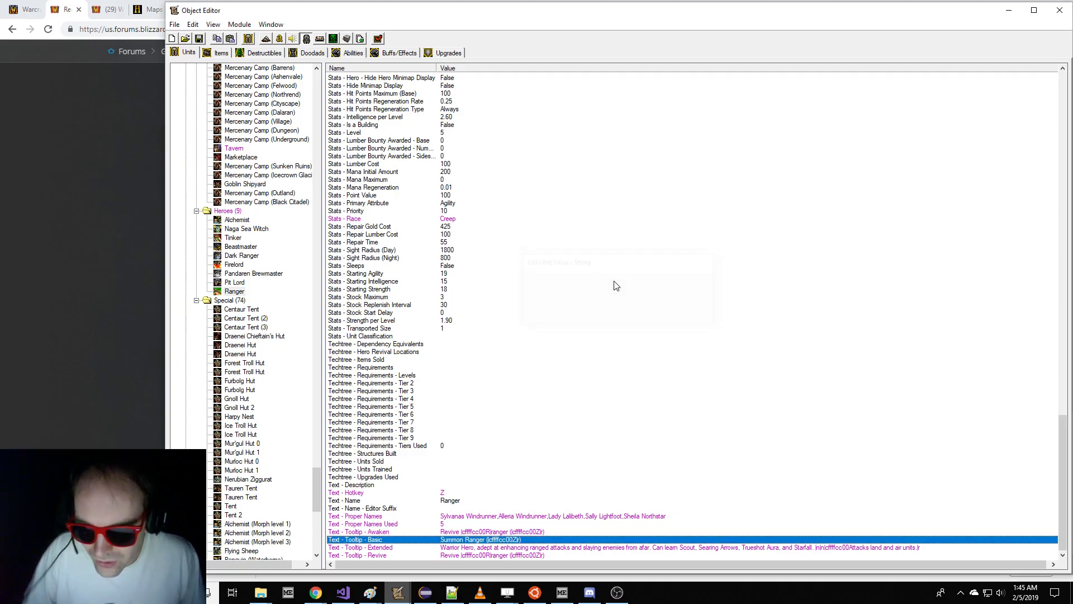
- Check the Ranger's hero abilities and change "Searing Arrows" to "Cold Arrows" in its Extended tooltip
scroll(562, 416, up, 20)
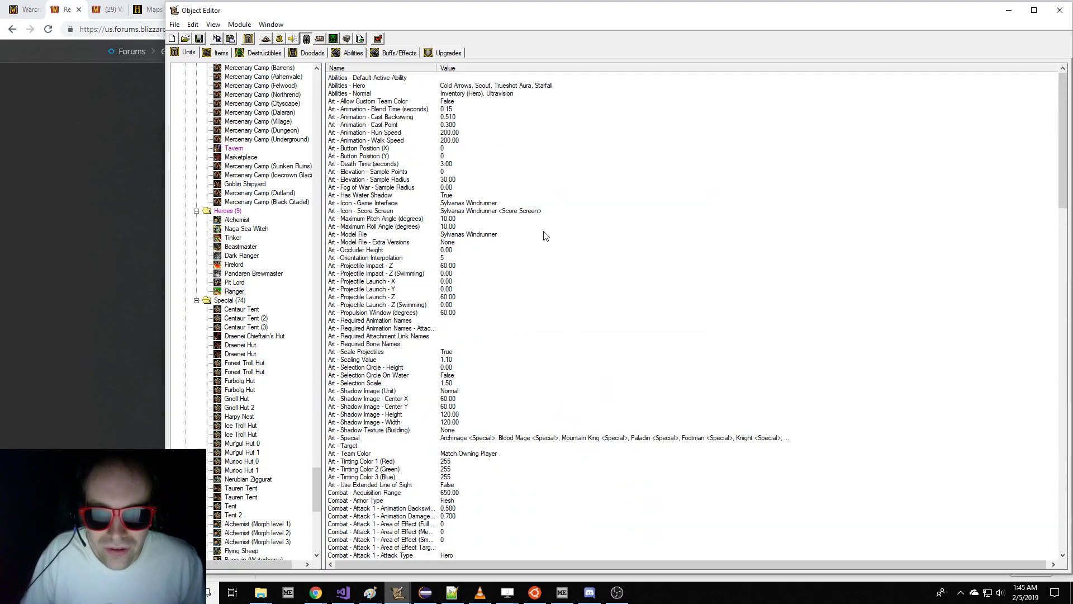
scroll(545, 227, down, 20)
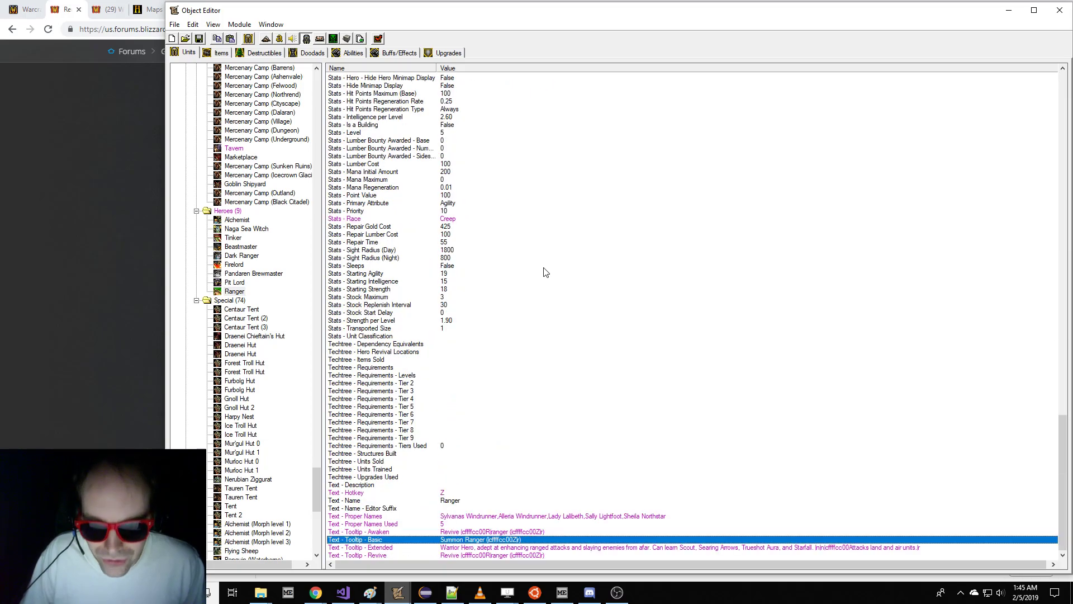
click(492, 547)
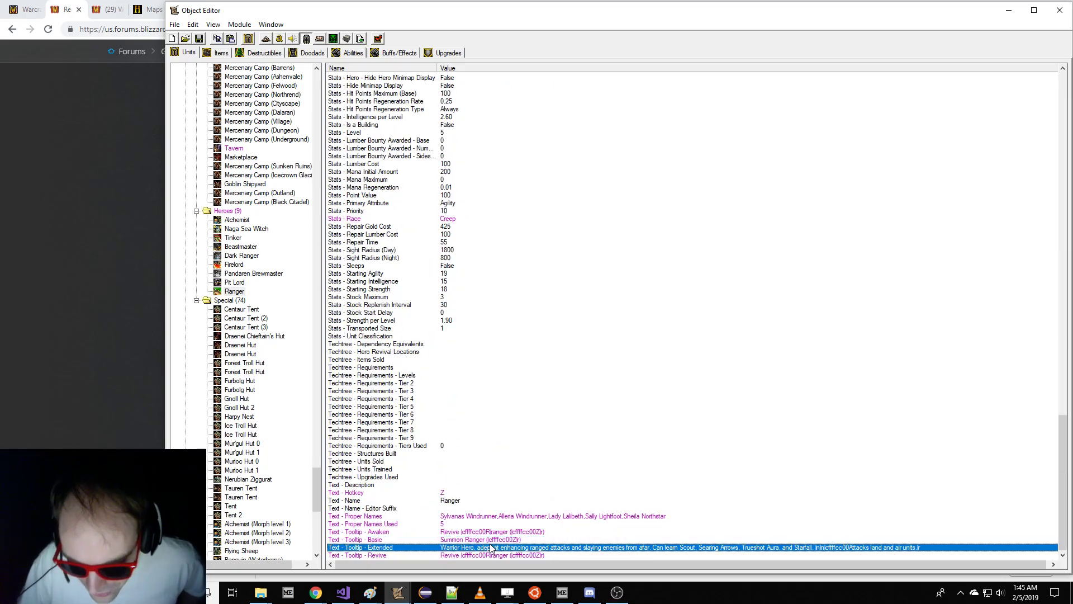
double_click(491, 547)
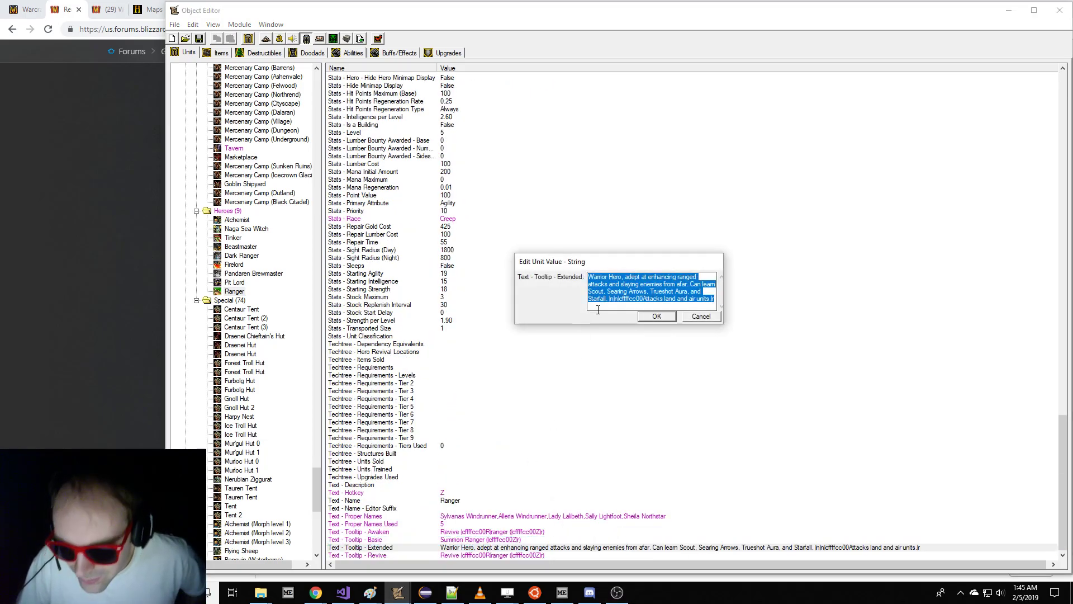
double_click(620, 292)
text(Cold)
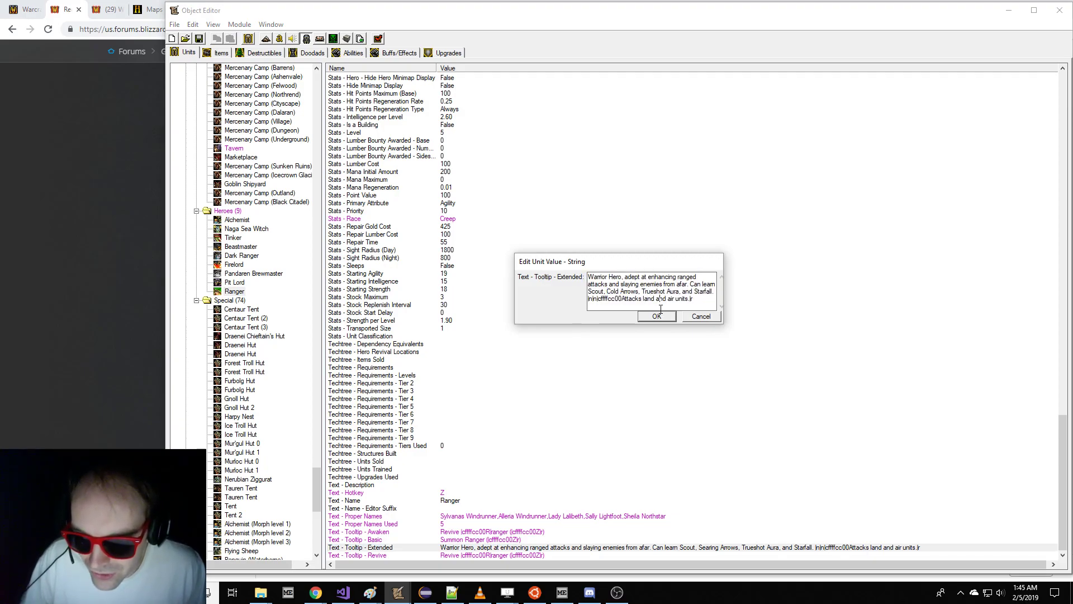
click(657, 316)
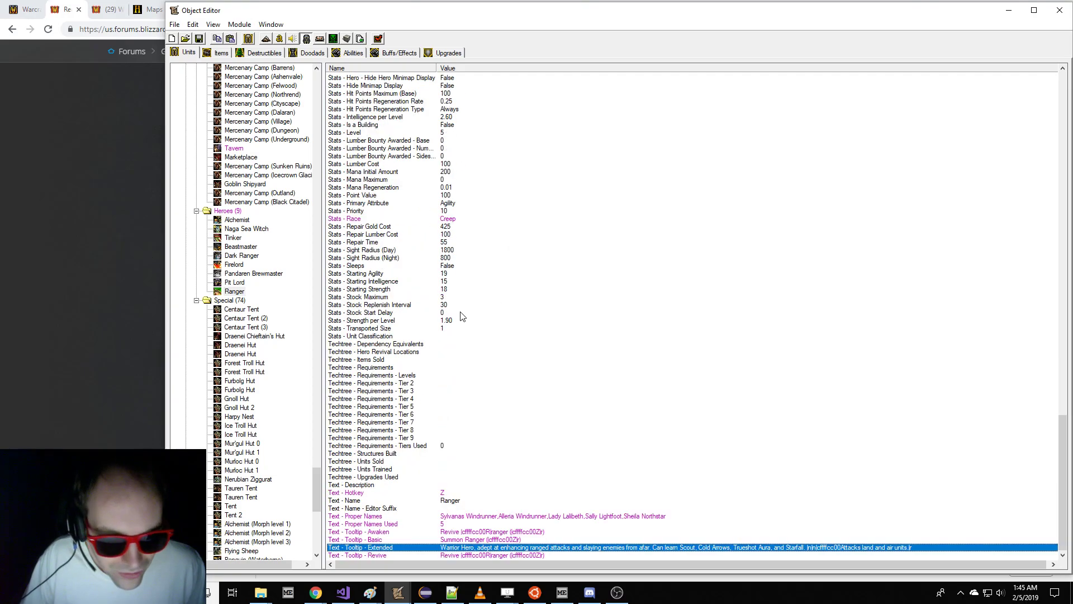
- Copy the Tinker's Techtree - Requirements value, Any Altar, to the Ranger
scroll(305, 294, down, 1)
click(292, 287)
click(412, 274)
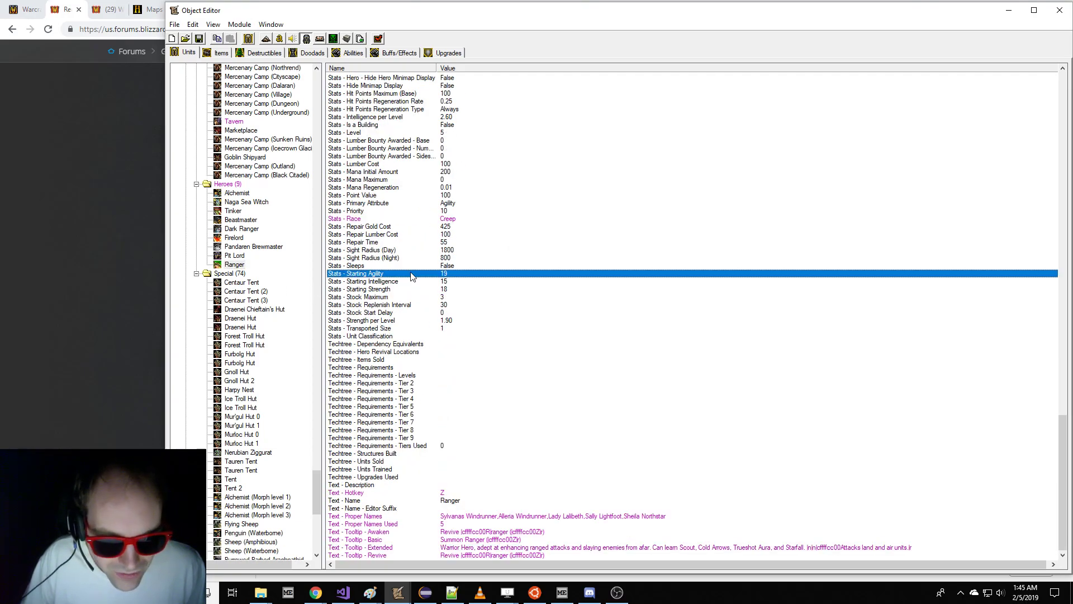
click(385, 367)
click(234, 212)
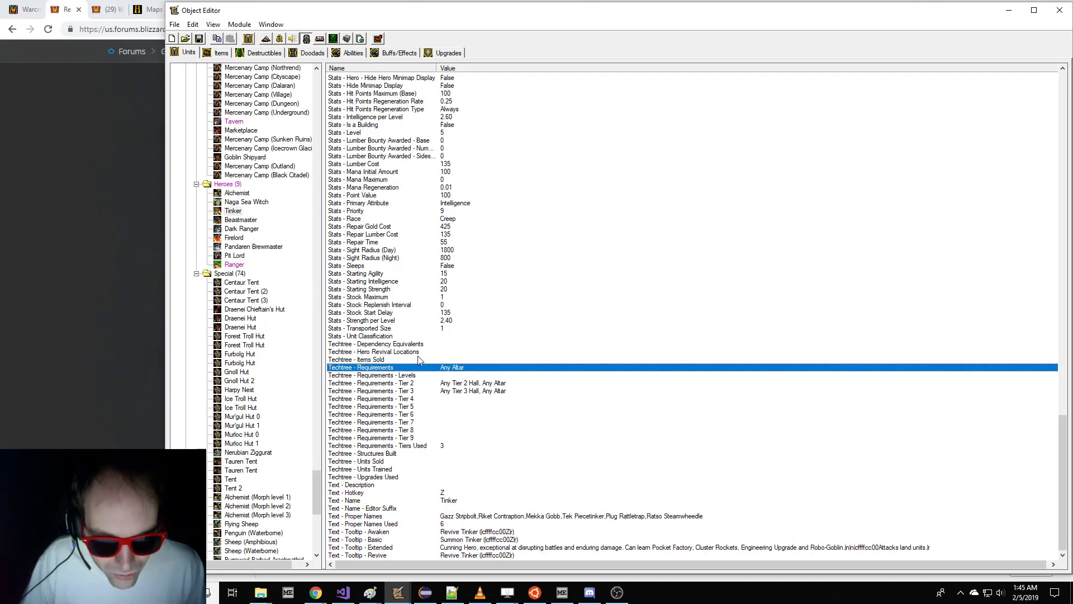
click(233, 265)
click(469, 369)
- Copy the Naga Sea Witch's Techtree - Requirements - Tier 2 value, Any Tier 2 Hall and Any Altar, to the Ranger
click(230, 205)
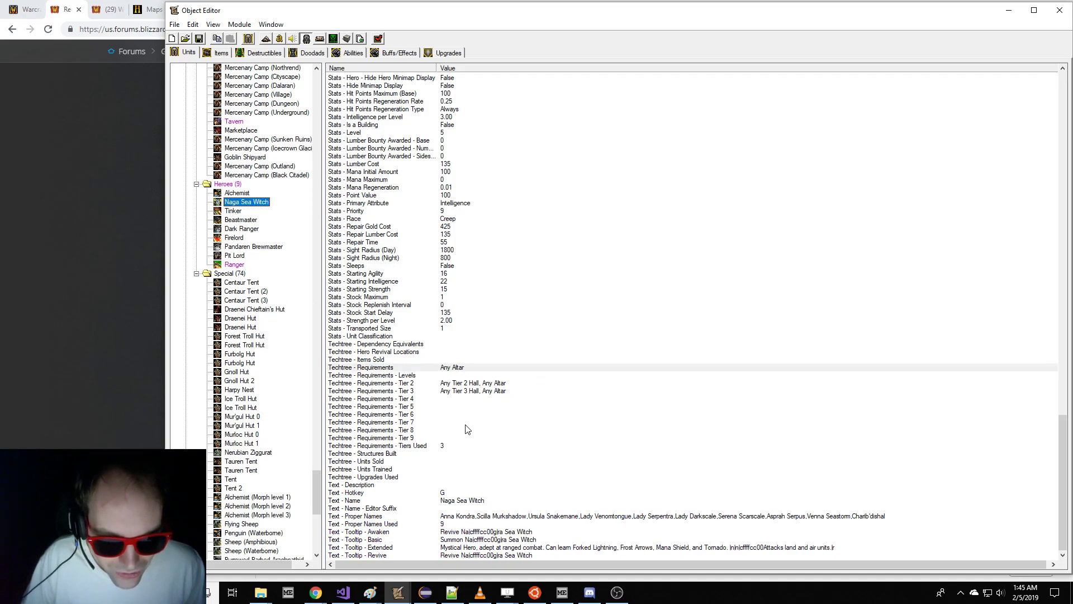
click(484, 384)
click(235, 264)
click(423, 383)
- Copy the Tinker's Techtree - Requirements - Tier 3 value, Any Tier 3 Hall and Any Altar, to the Ranger
click(233, 211)
click(457, 391)
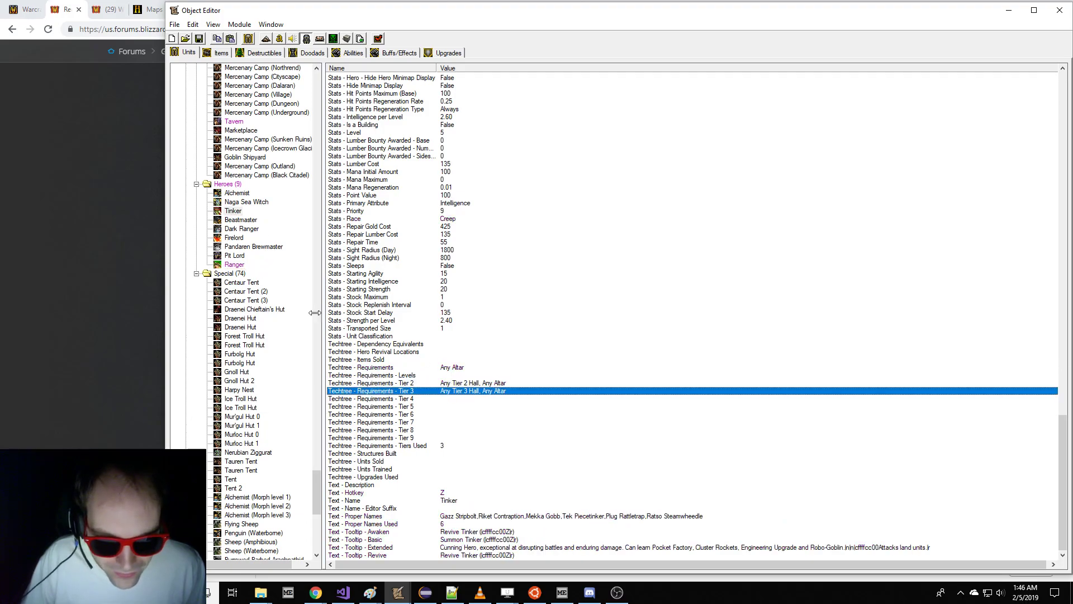
click(235, 266)
click(466, 391)
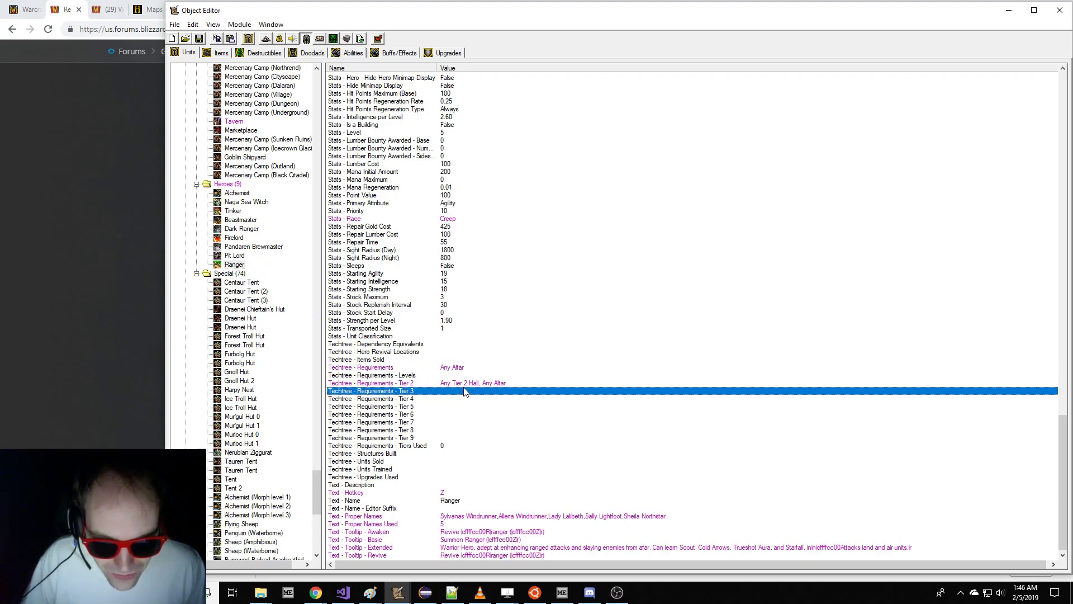
text(Any Tier 3 Hall, Any Altar)
- Compare the Tinker's stats with the Ranger's and copy the Tinker's Stats - Stock Maximum of 1 to the Ranger
click(233, 210)
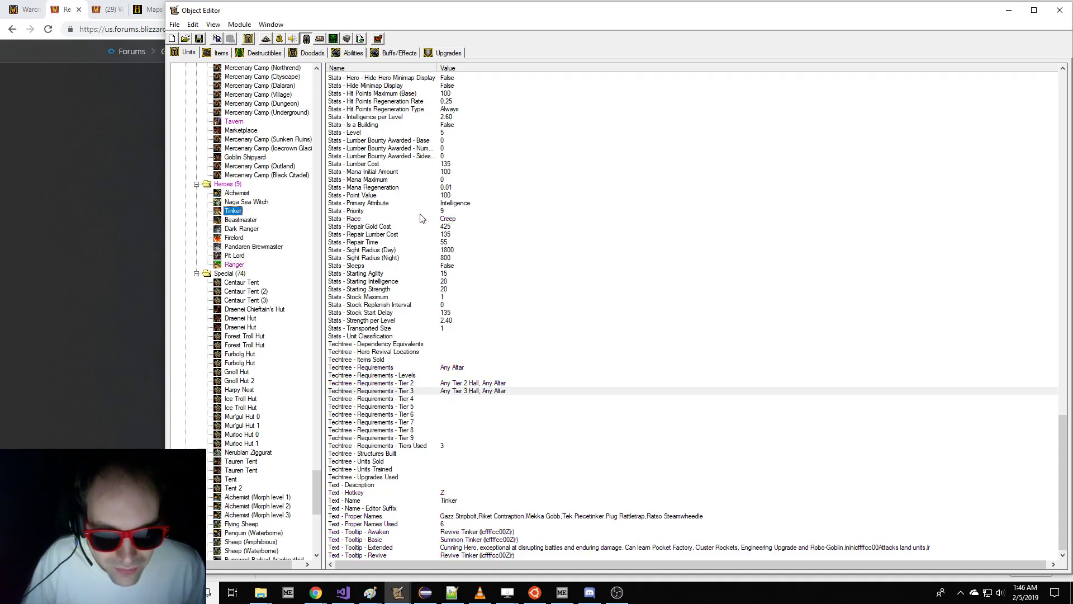
click(378, 203)
click(233, 265)
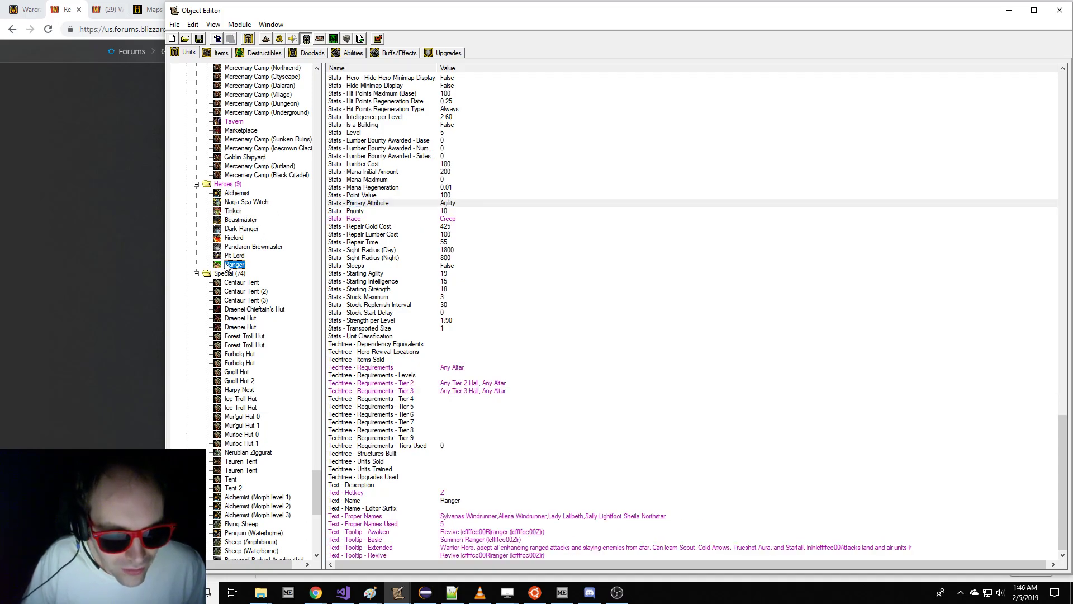
click(234, 211)
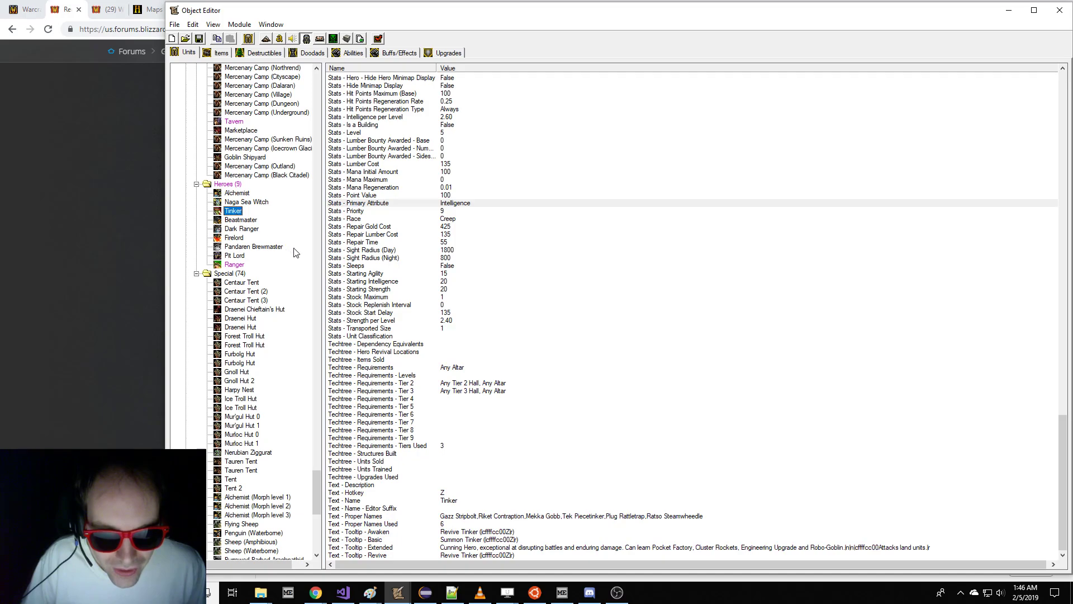
click(417, 306)
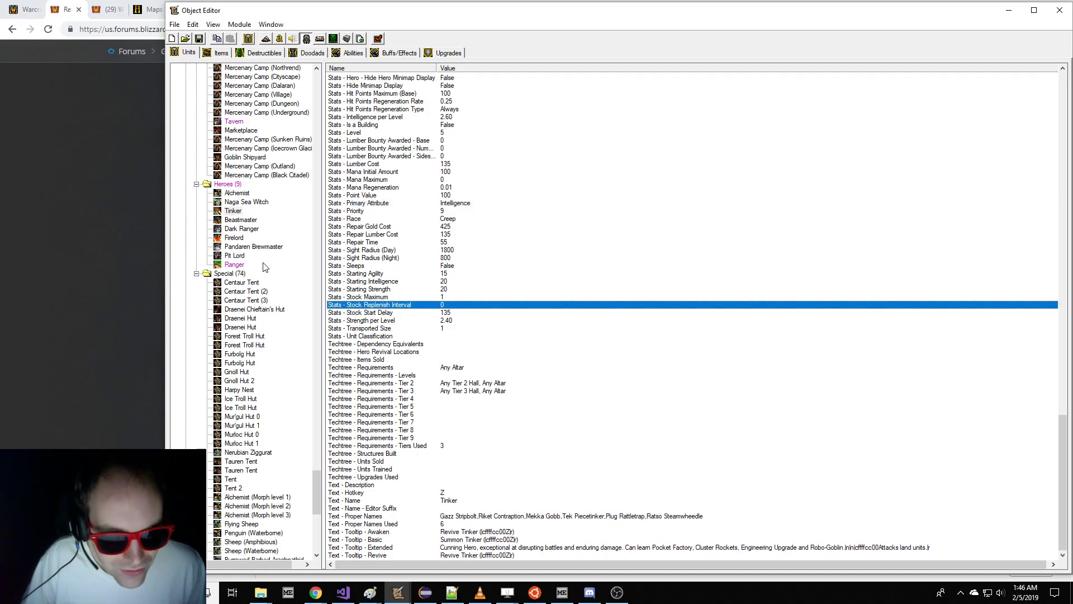
click(233, 265)
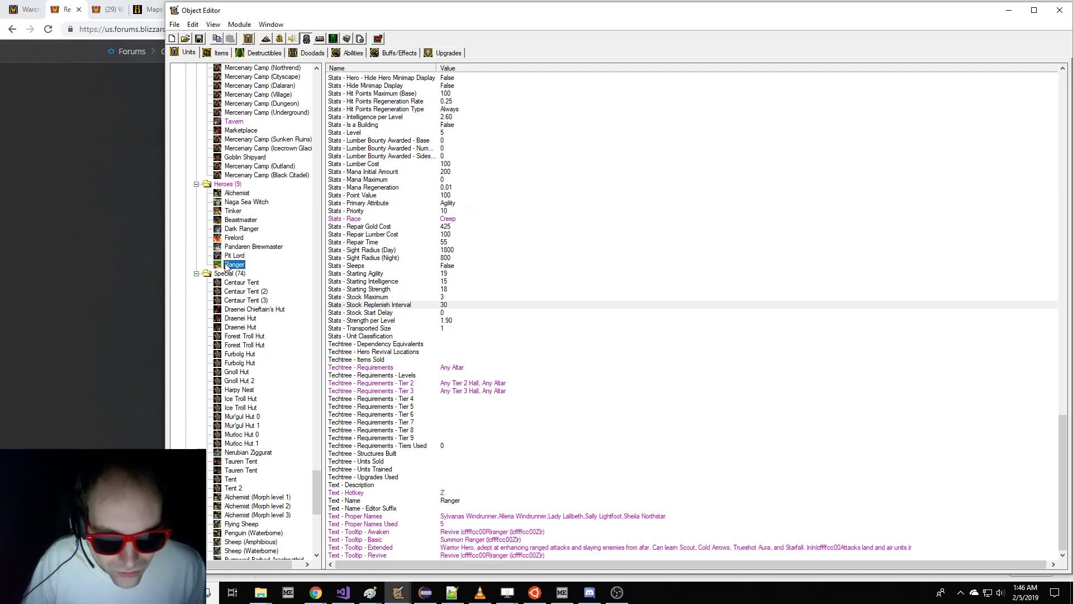
click(233, 211)
click(433, 307)
click(436, 298)
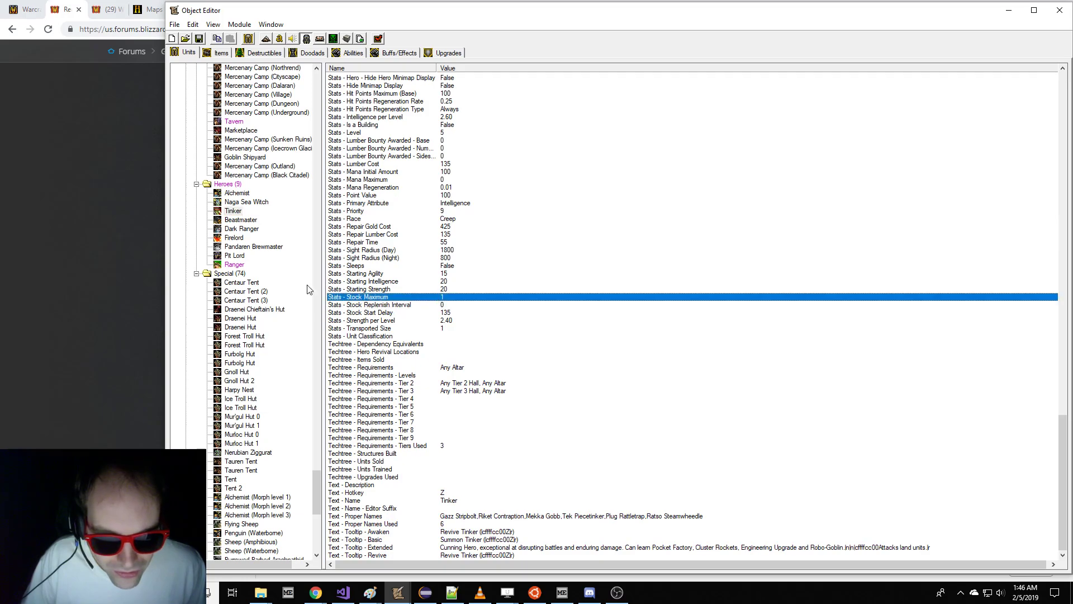
click(234, 265)
key(Tab)
- Copy the Tinker's Stock Start Delay of 135 to the Ranger and set the Ranger's Stock Replenish Interval to 0
click(234, 211)
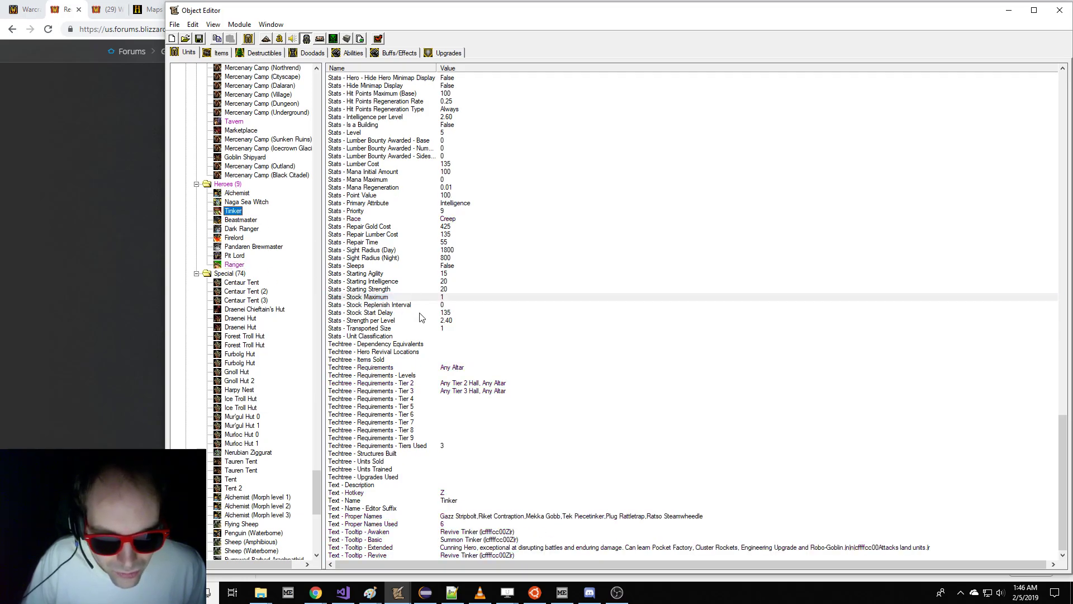
click(414, 314)
click(235, 266)
click(438, 313)
double_click(453, 307)
text(0)
key(Return)
- Compare the art and button position values of the Naga Sea Witch and the Tinker with the Ranger's
scroll(454, 306, up, 4)
click(246, 202)
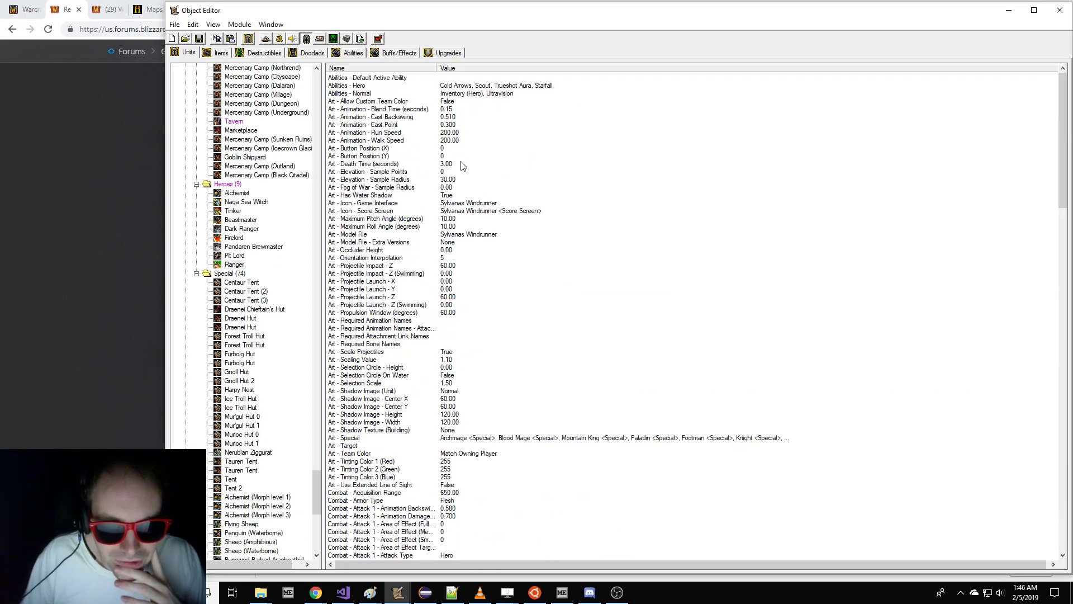
click(226, 219)
click(234, 212)
scroll(454, 189, up, 1)
click(449, 148)
click(235, 264)
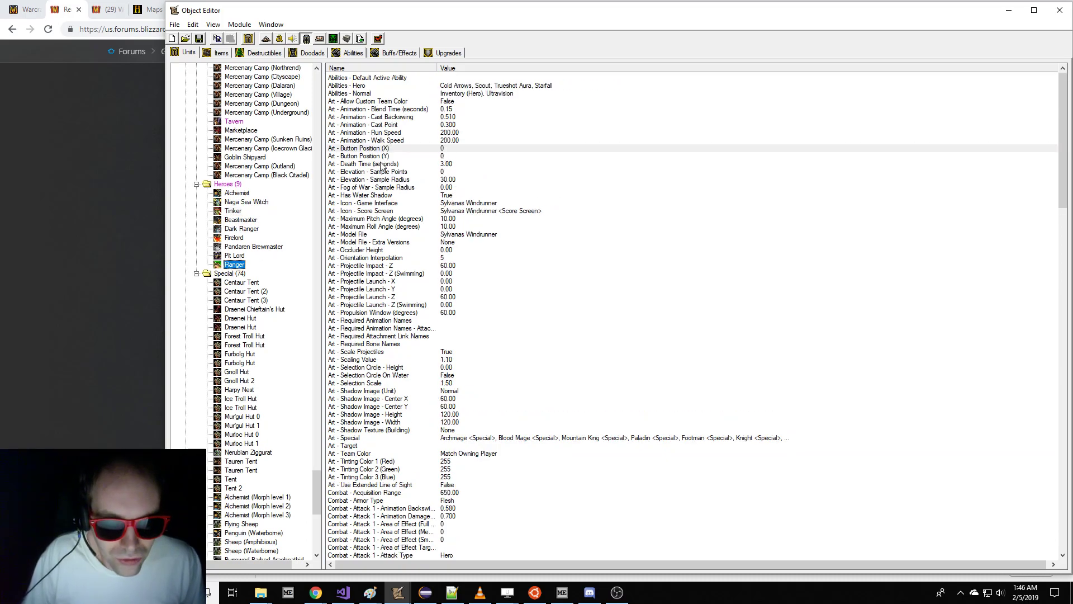
- Review the Ranger's stats and copy the Tinker's Stats - Lumber Cost of 135 to the Ranger
scroll(407, 252, down, 20)
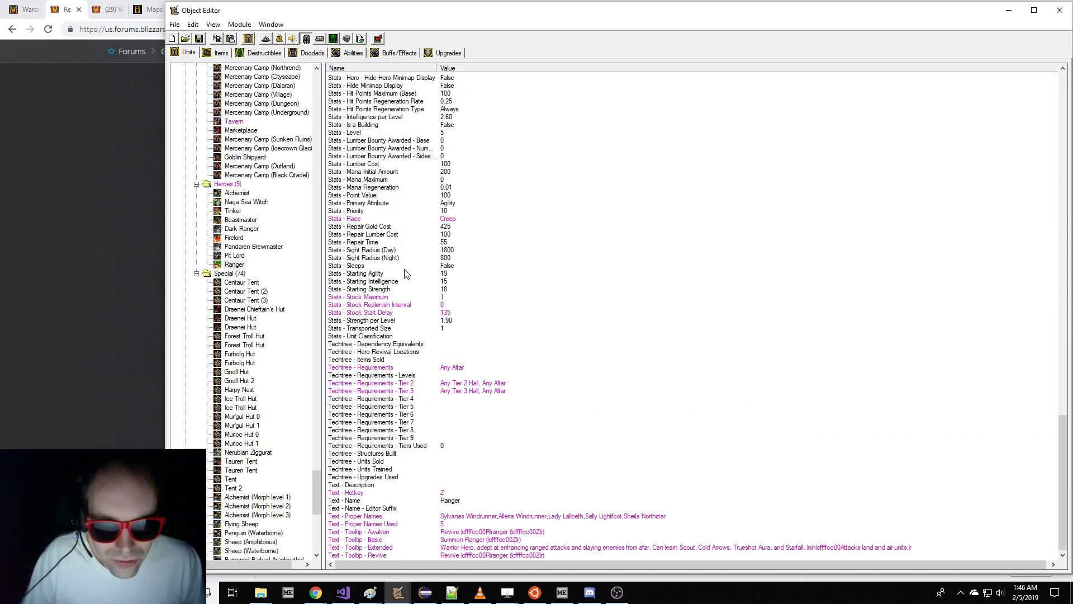
scroll(407, 287, up, 3)
scroll(407, 287, down, 6)
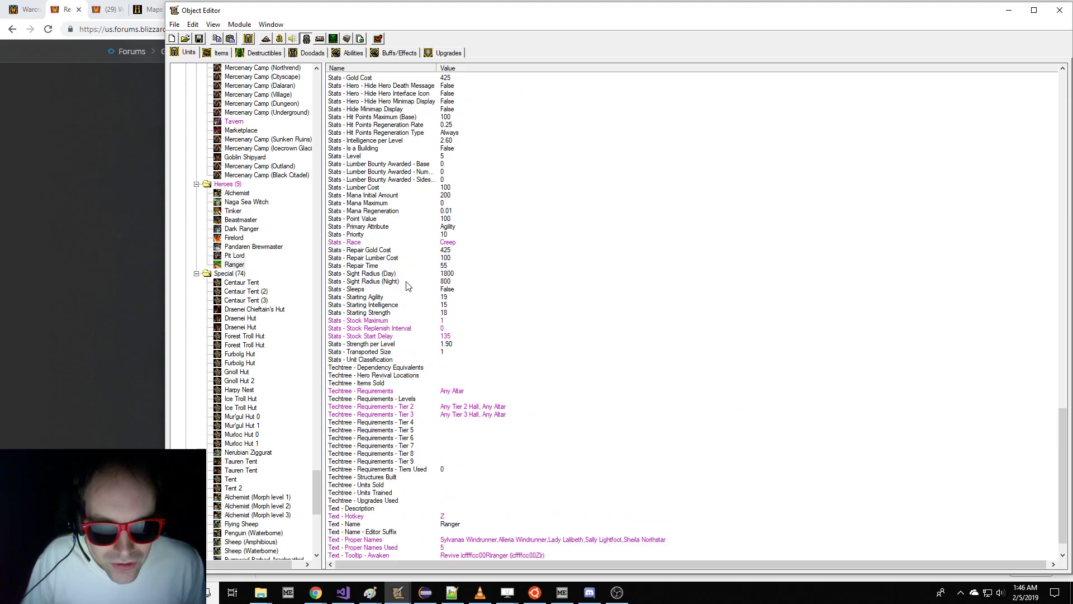
scroll(407, 287, up, 7)
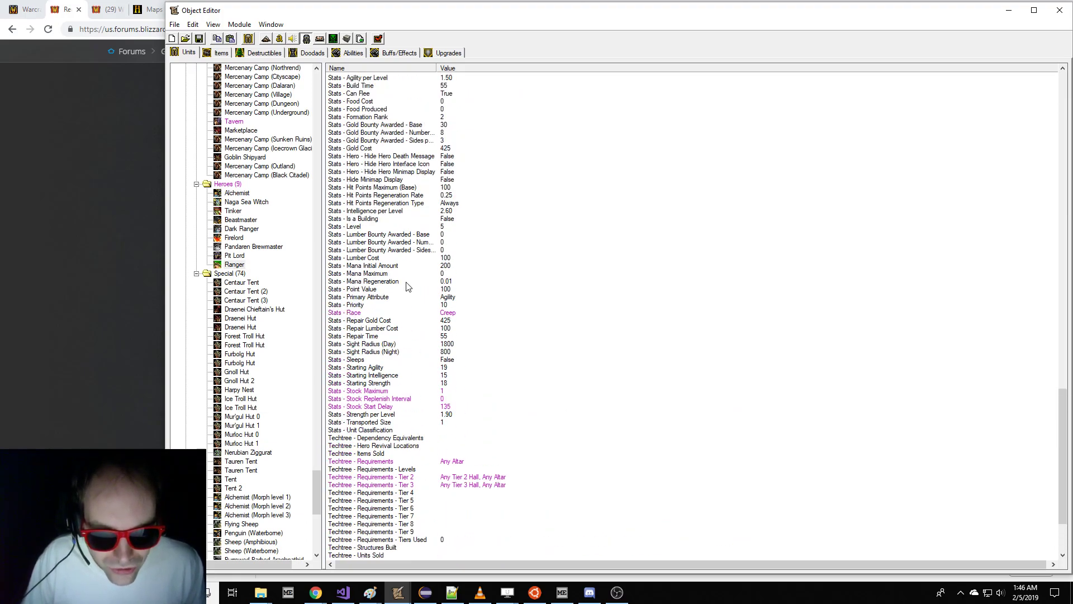
scroll(431, 364, up, 6)
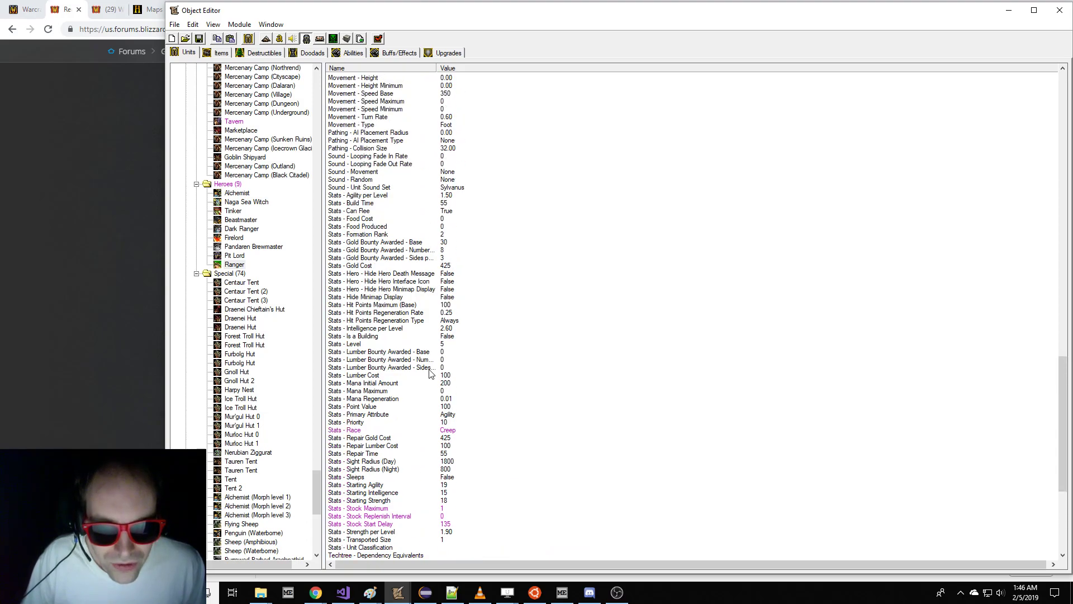
click(456, 227)
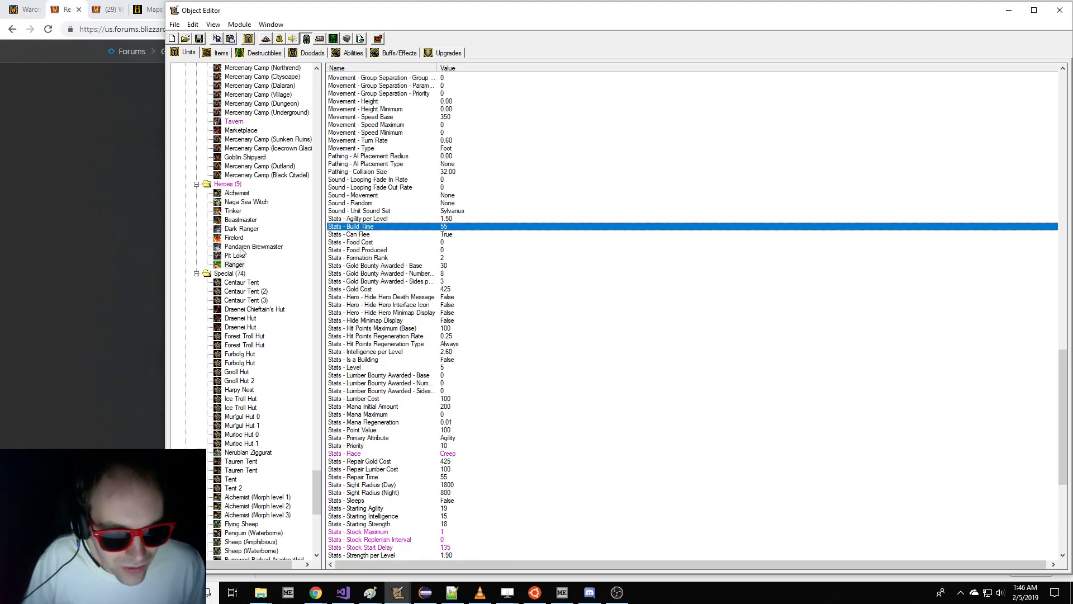
click(233, 211)
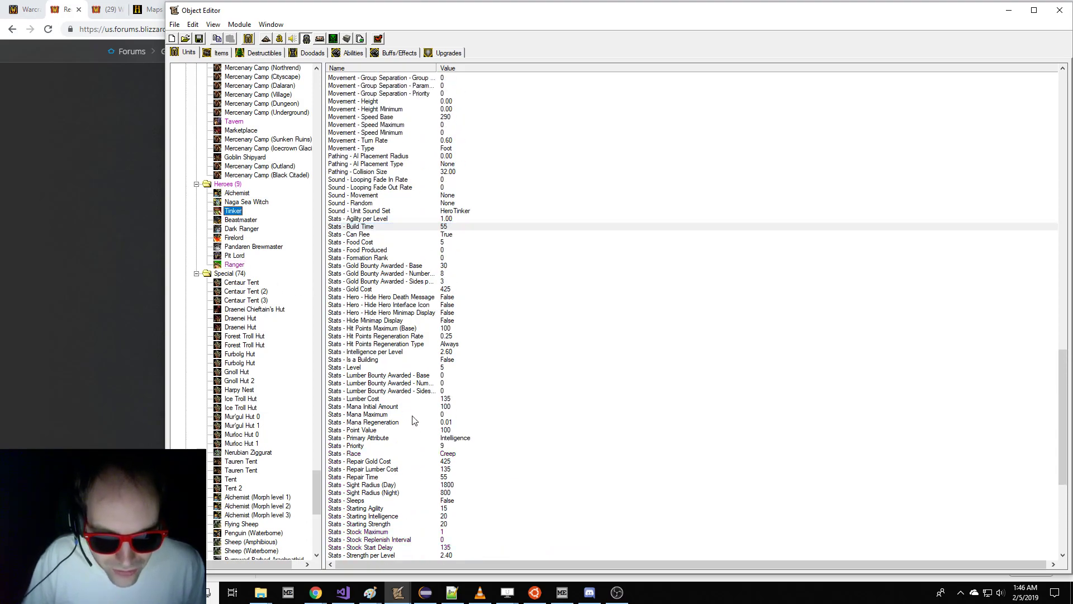
click(459, 400)
click(233, 265)
click(457, 407)
click(457, 398)
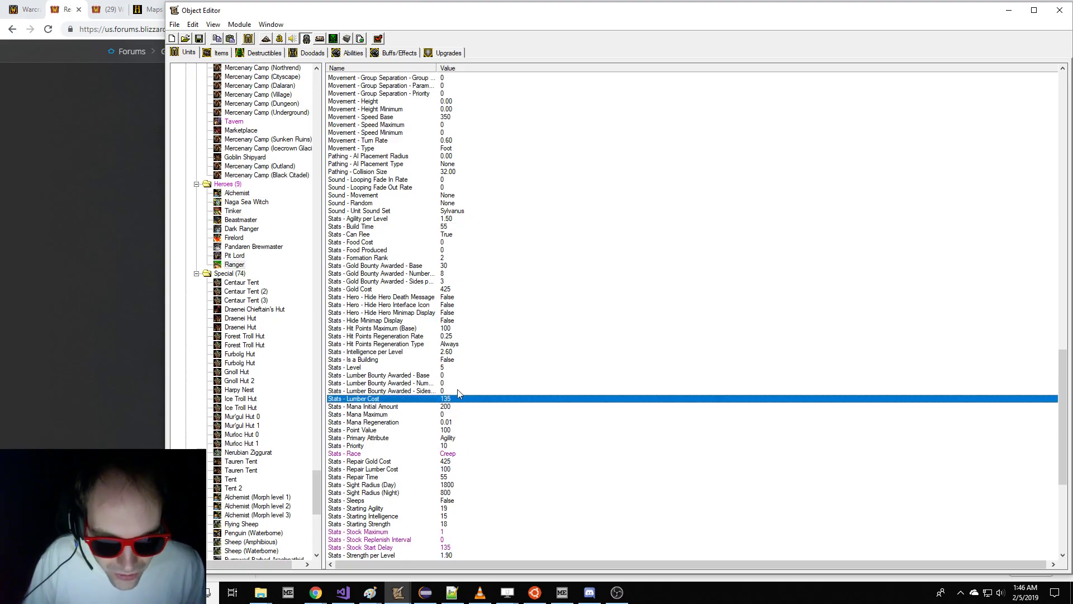
- Compare the Ranger's remaining Stats, Techtree and Text values with the Tinker's for further differences
click(233, 212)
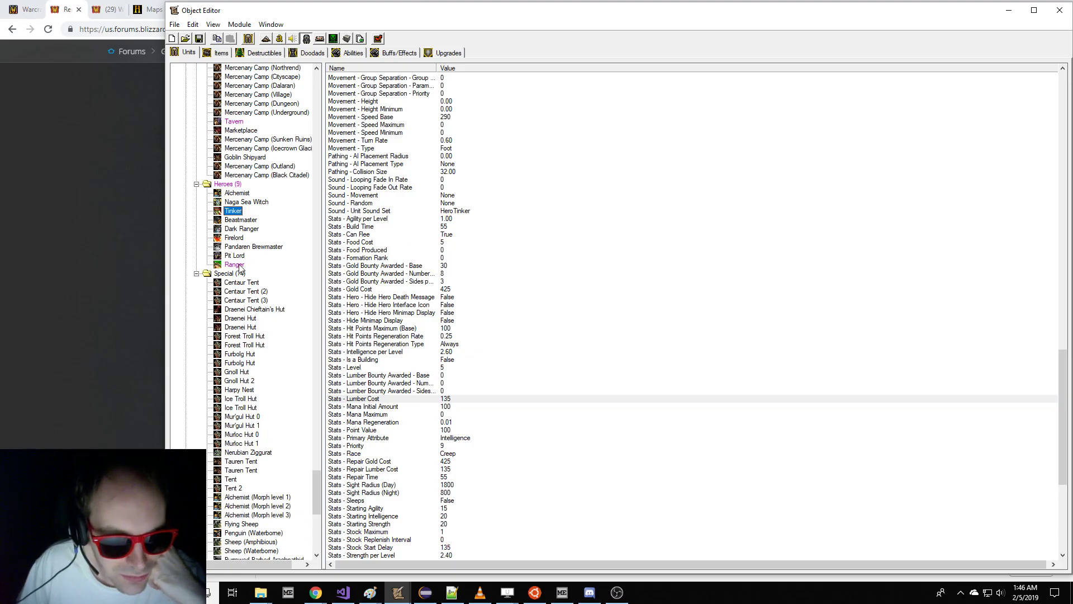
click(235, 265)
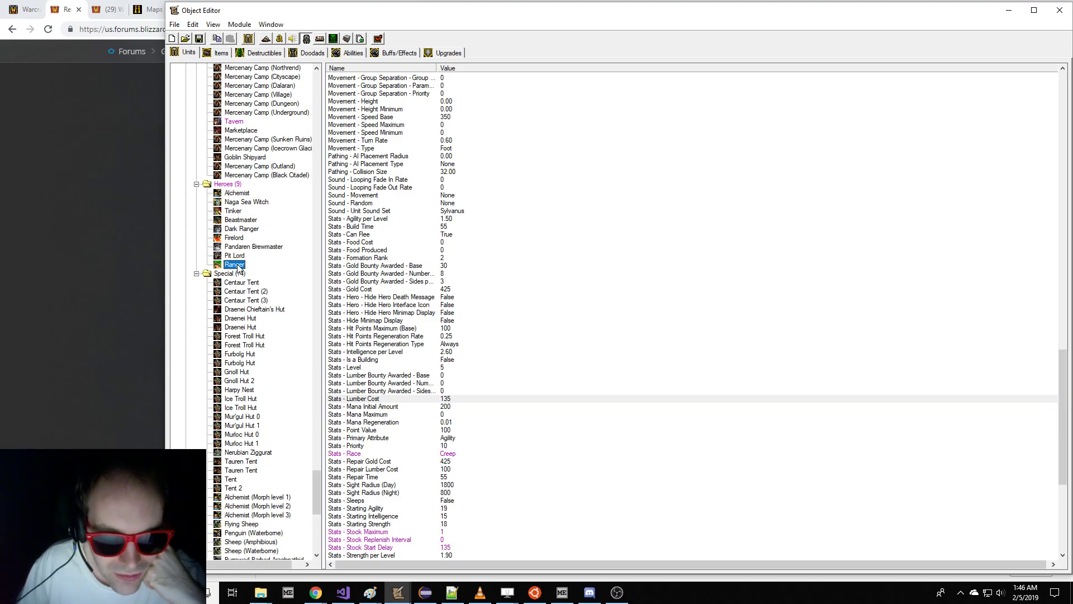
click(234, 211)
click(531, 329)
scroll(552, 362, down, 10)
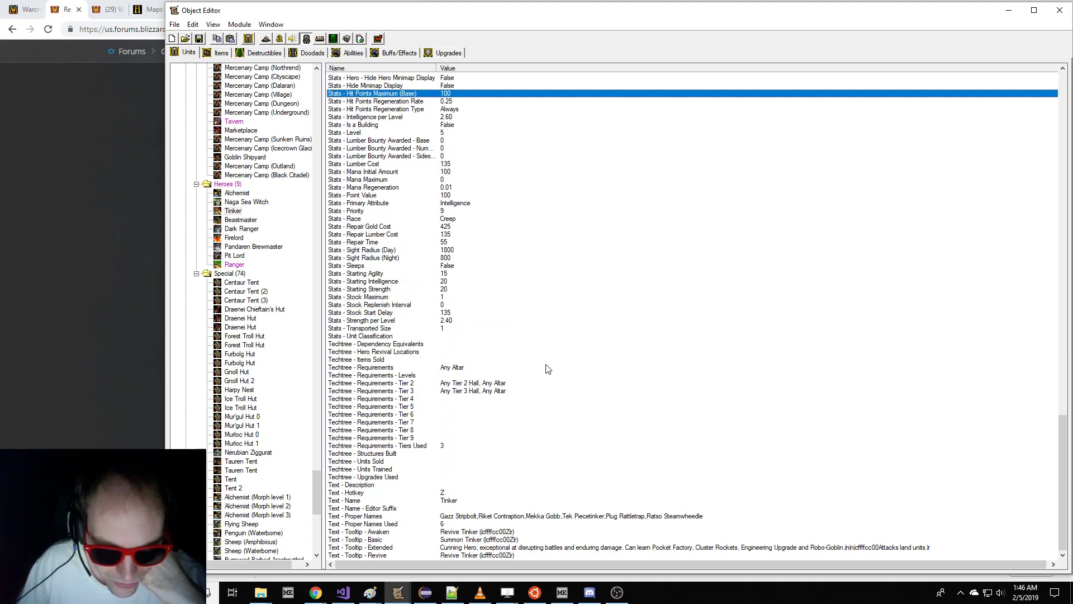
click(261, 264)
click(629, 297)
scroll(572, 402, up, 9)
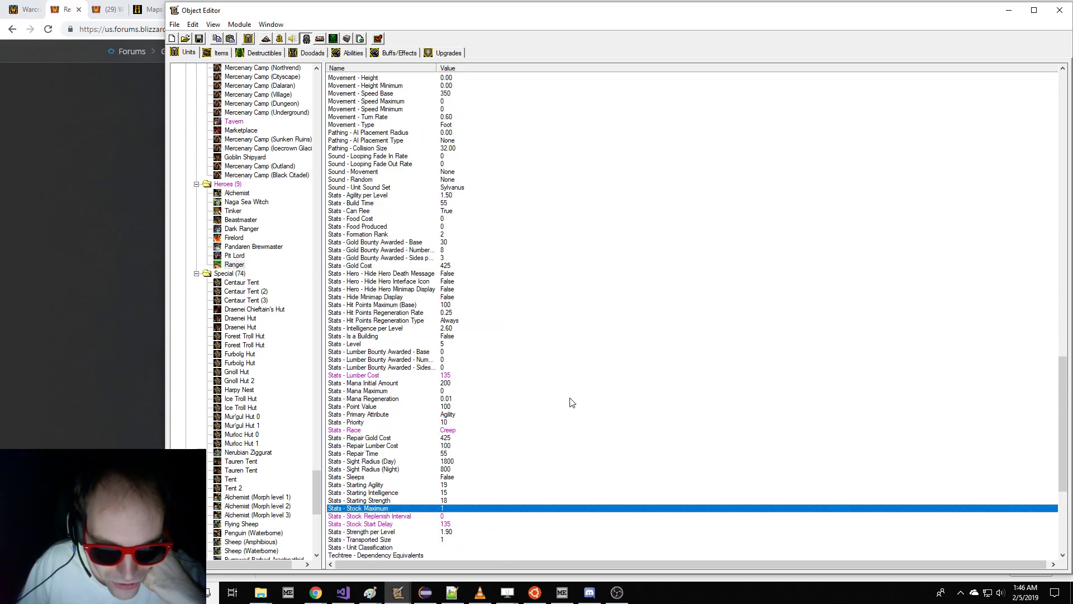
scroll(559, 411, up, 20)
- Switch to the browser, return to the Warcraft III General Discussion forum and look through its topics
click(144, 362)
scroll(113, 326, up, 20)
key(alt+Left)
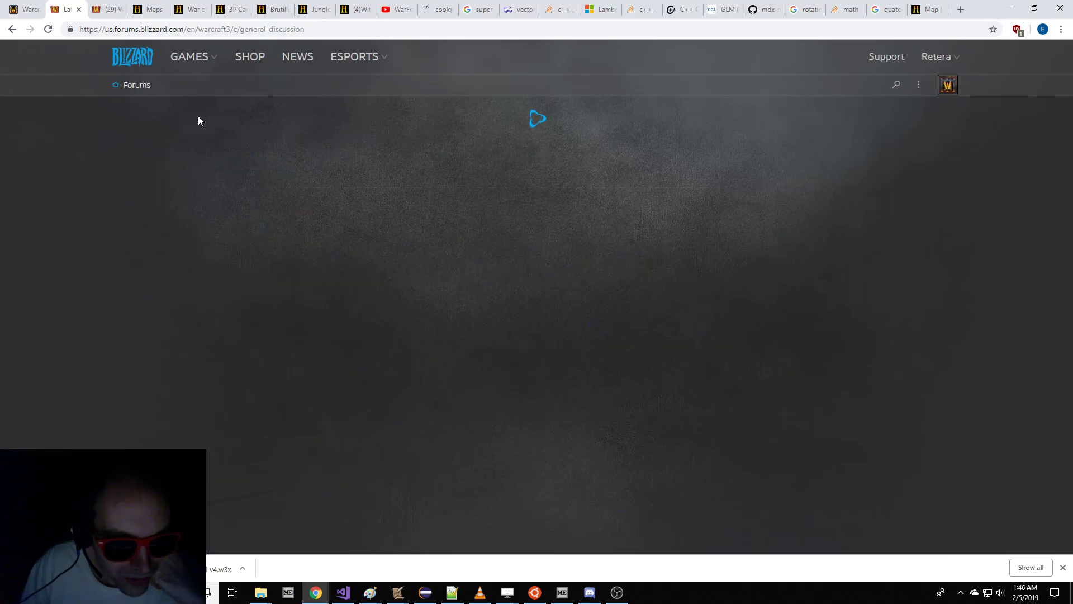
scroll(185, 316, down, 4)
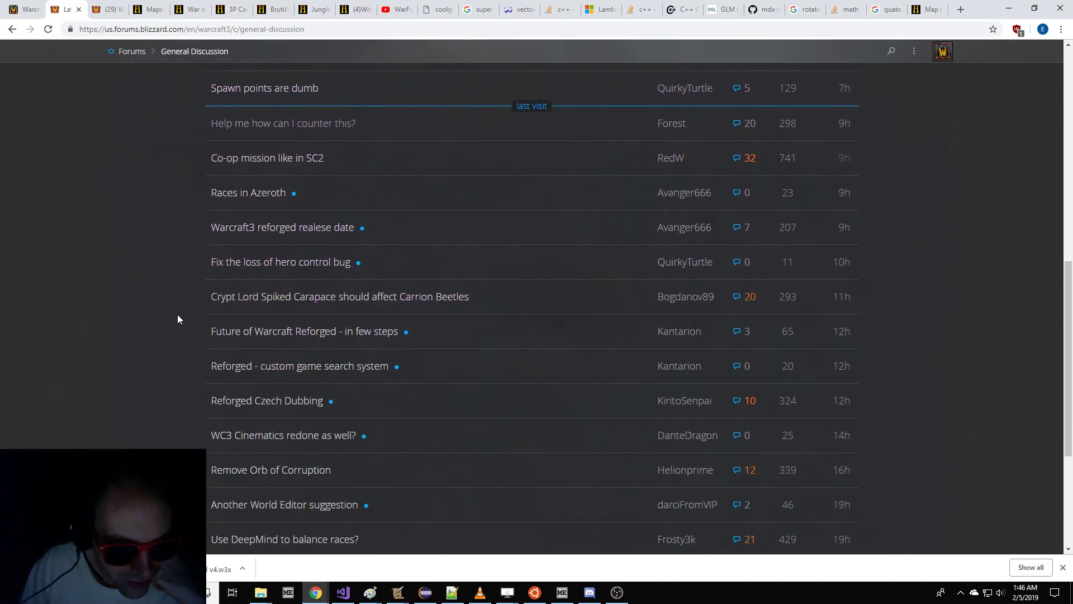
- Open the thread "Crypt Lord Spiked Carapace should affect Carrion Beetles" and read its opening post
scroll(276, 268, down, 1)
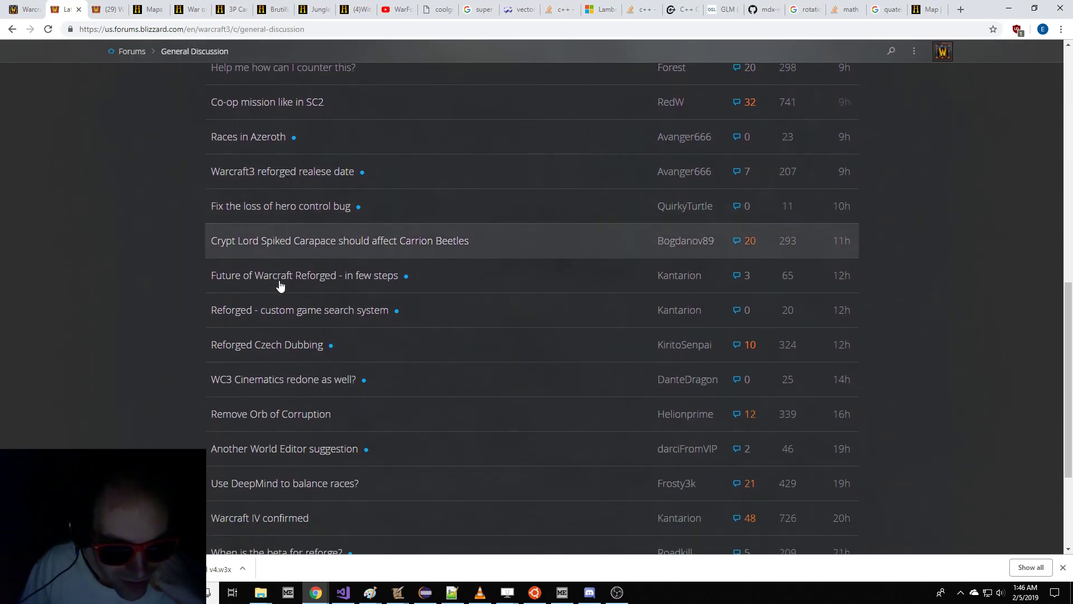
click(298, 245)
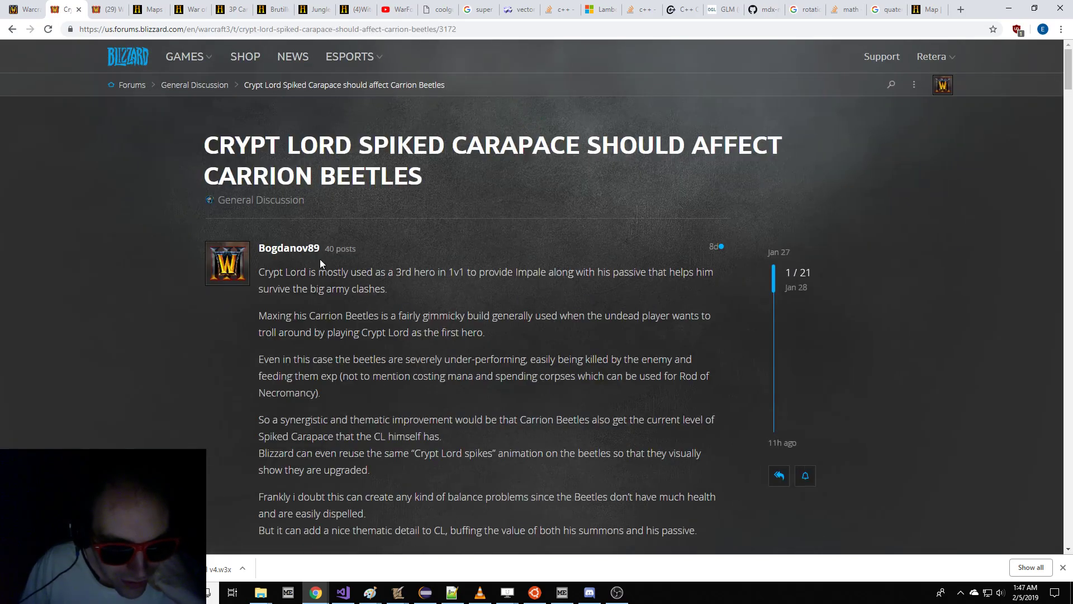
scroll(320, 257, down, 2)
scroll(319, 257, down, 2)
scroll(320, 257, up, 2)
scroll(321, 257, down, 1)
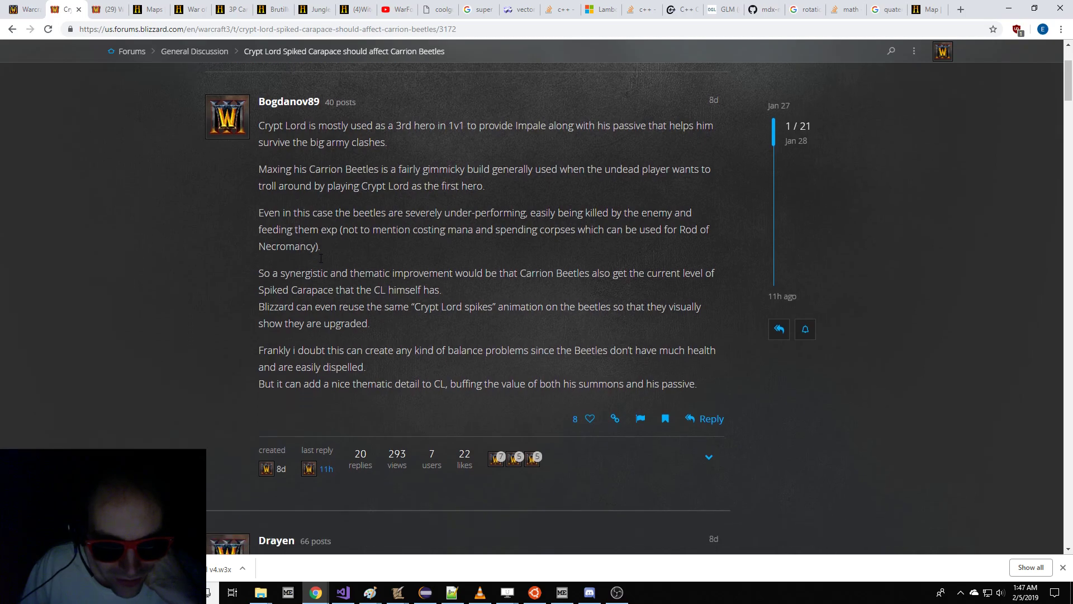
scroll(209, 268, down, 2)
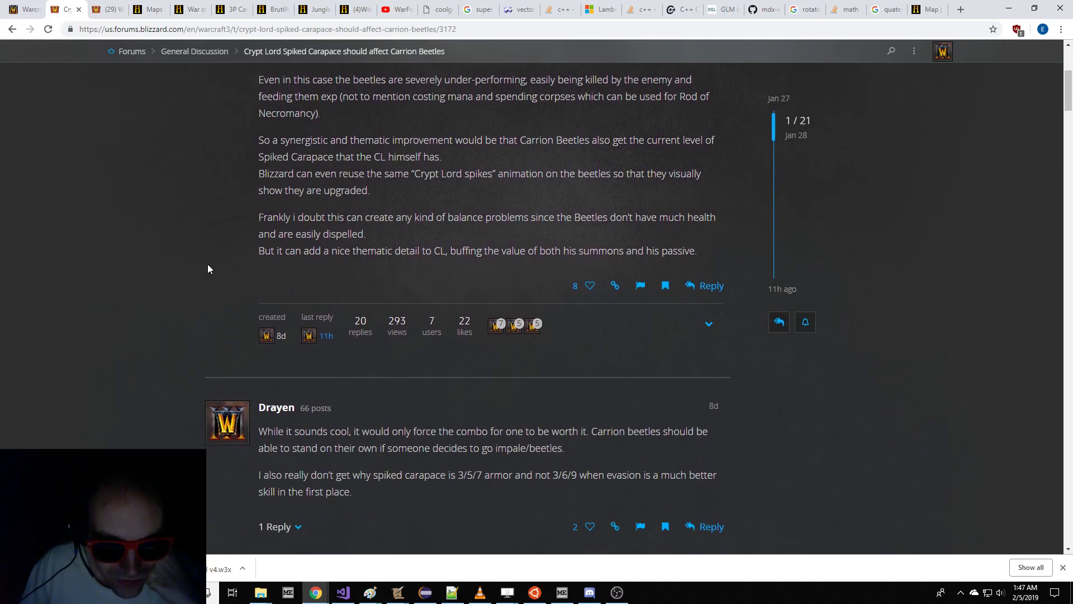
scroll(207, 264, up, 2)
drag(311, 252, 478, 265)
scroll(469, 270, up, 1)
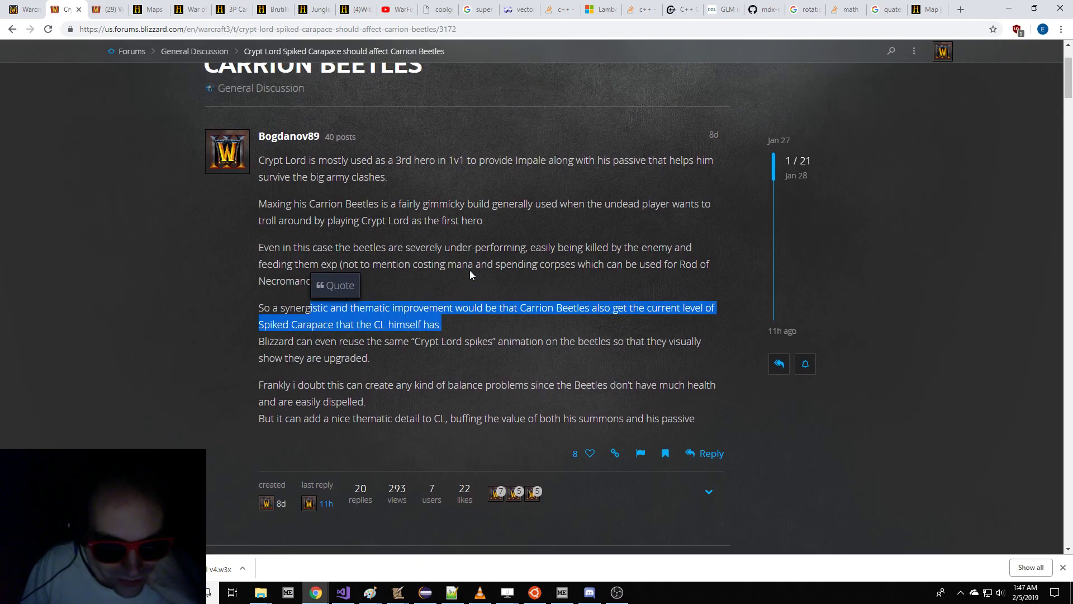
scroll(470, 270, down, 3)
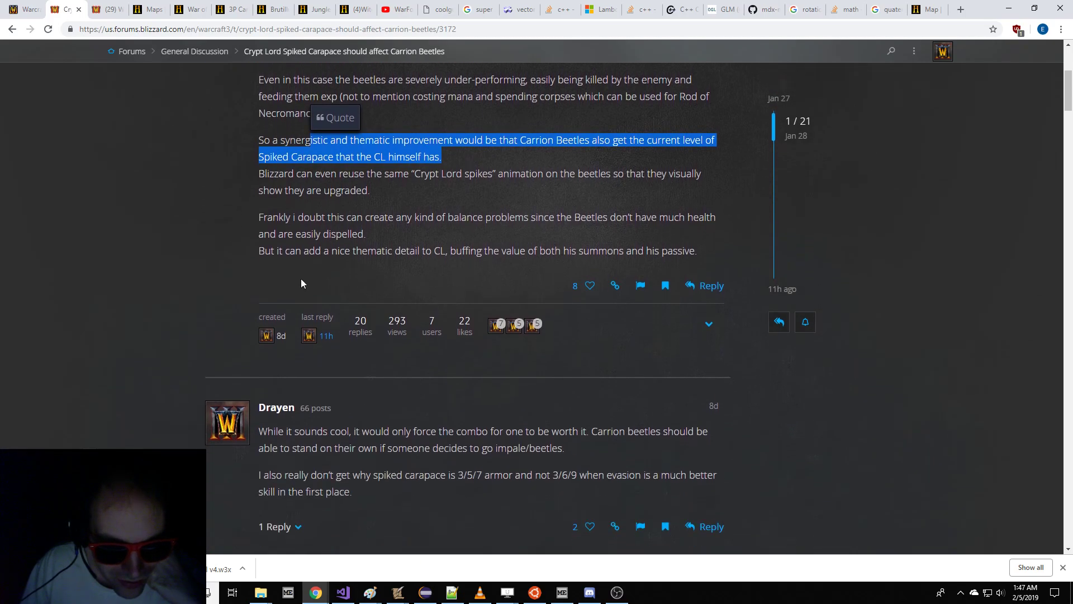
scroll(249, 255, up, 2)
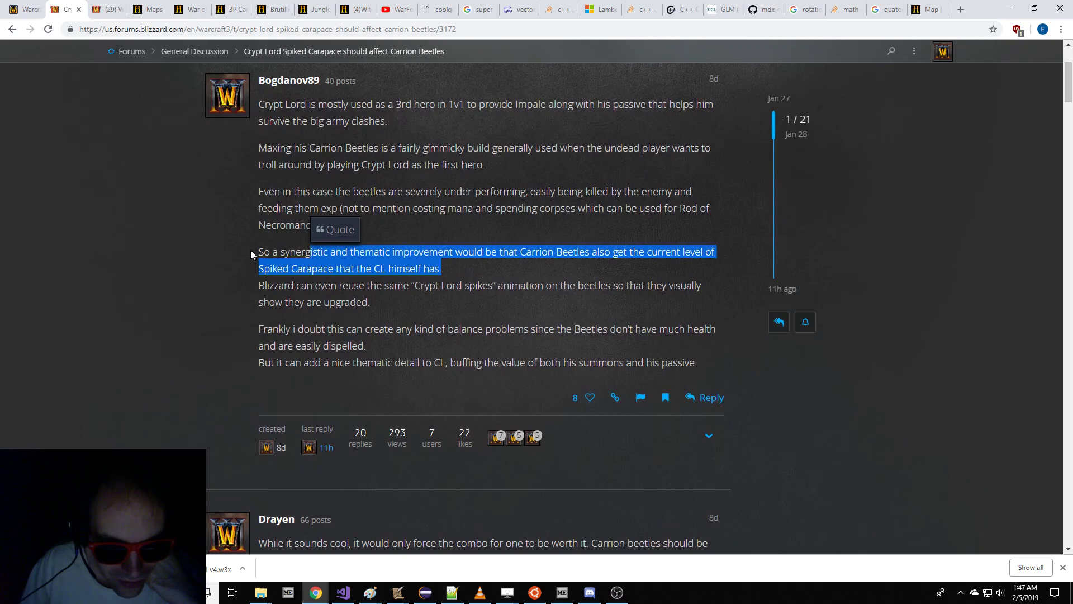
scroll(127, 255, down, 5)
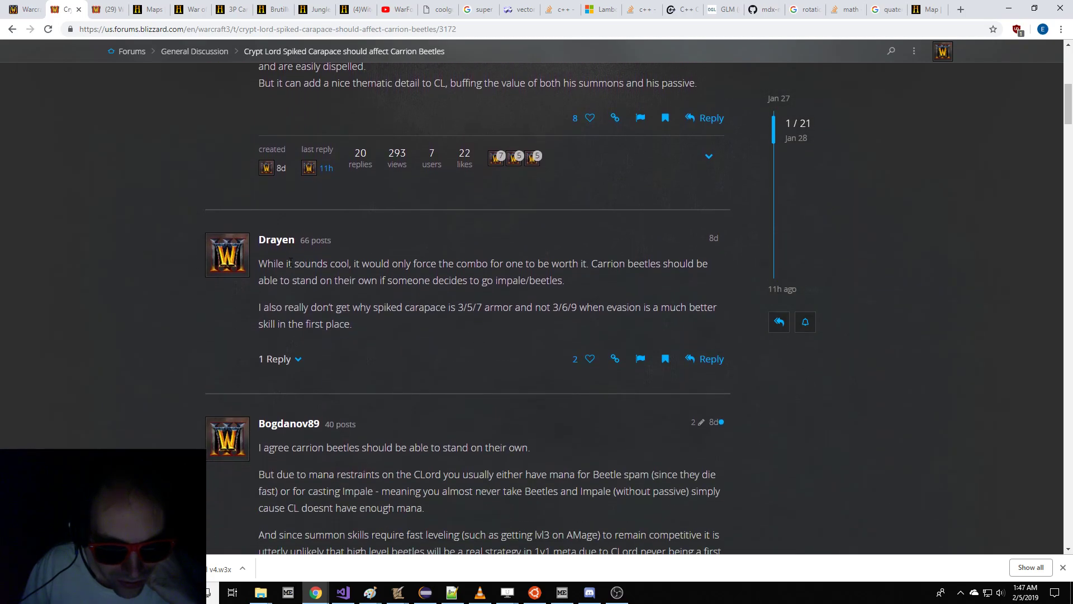
- Read the thread's first reply about Carrion Beetles standing on their own and the Spiked Carapace armor values
drag(290, 261, 516, 317)
click(397, 324)
scroll(387, 325, down, 8)
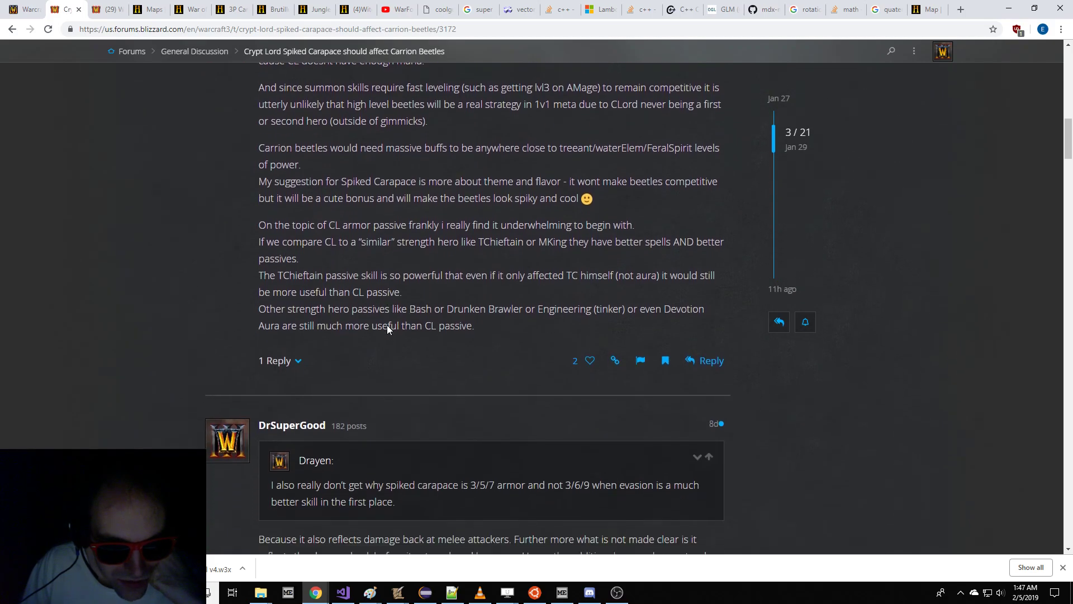
key(Home)
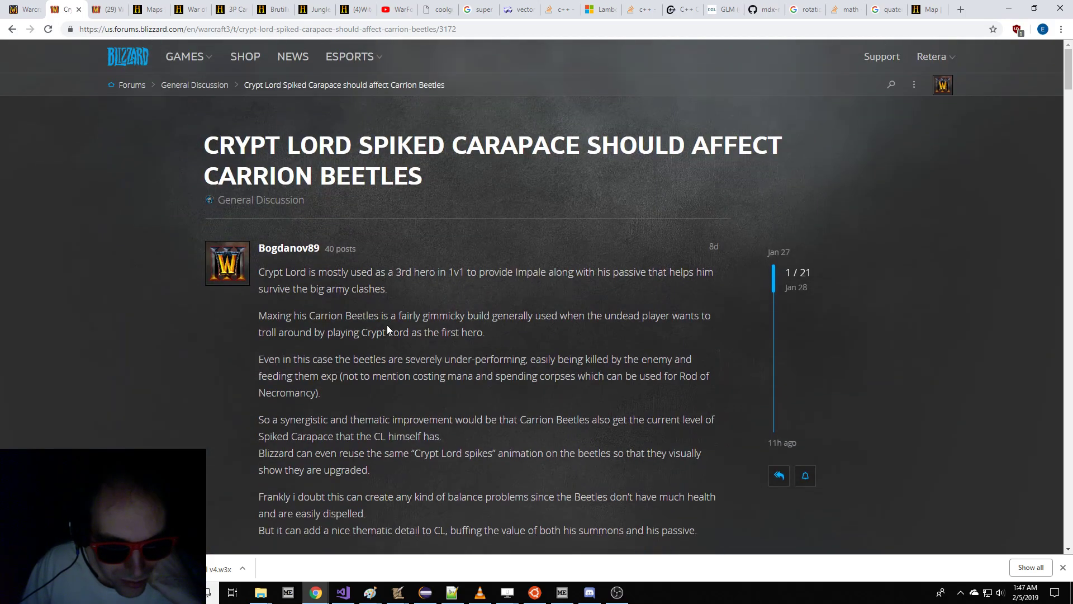
scroll(387, 324, down, 1)
scroll(388, 325, down, 2)
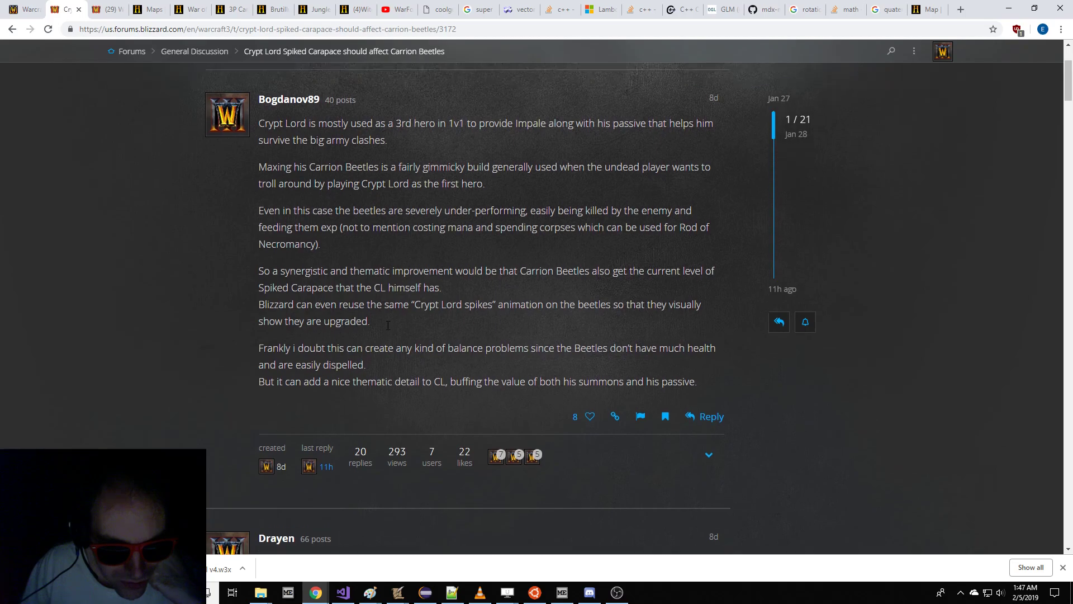
scroll(388, 325, up, 1)
scroll(388, 325, down, 6)
drag(387, 325, 259, 263)
- Switch to the Object Editor and look through the list of standard abilities
mouse_move(387, 597)
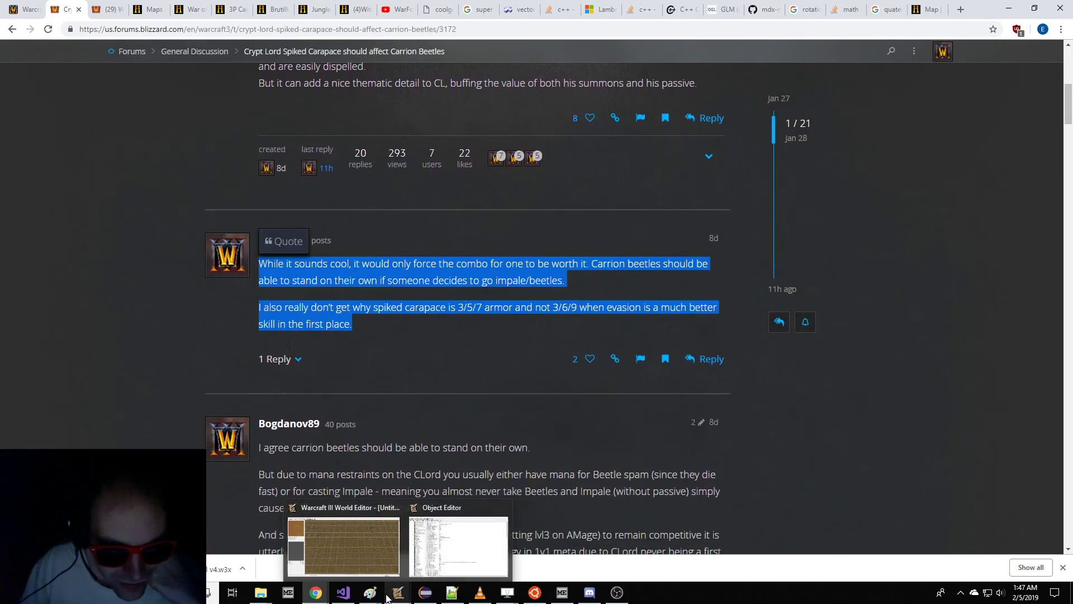
click(459, 545)
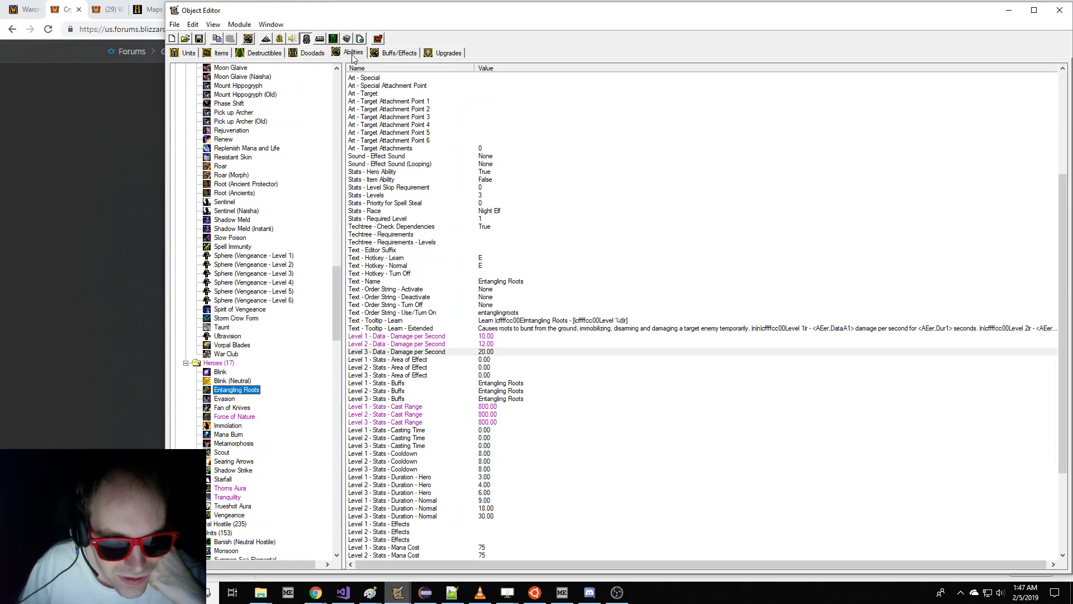
scroll(266, 215, down, 20)
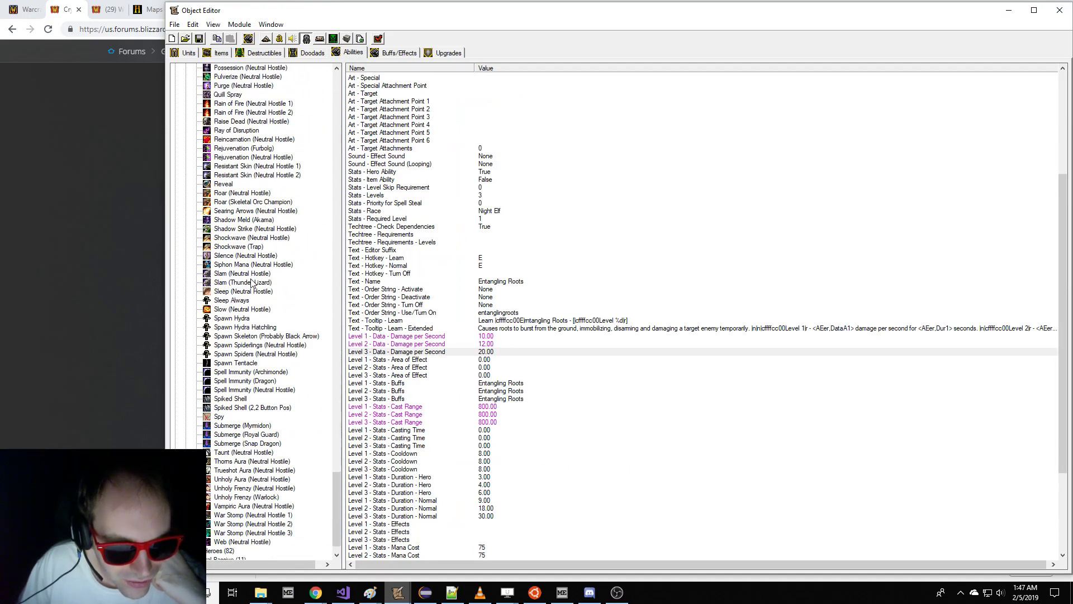
scroll(251, 284, up, 20)
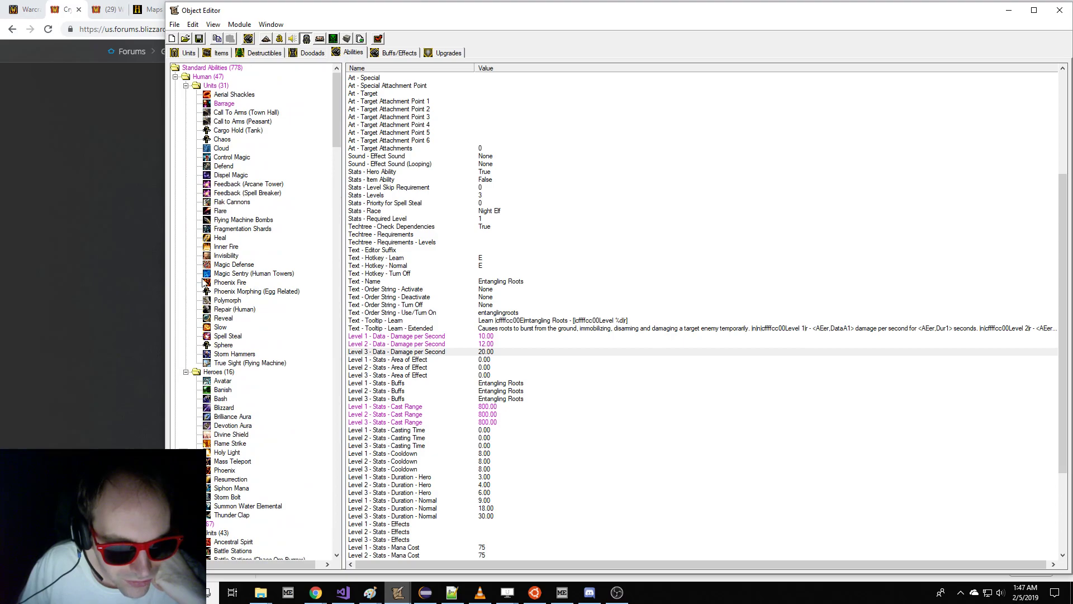
- Return to the forum thread and read the second reply about the Crypt Lord's mana restraints and beetle strength
click(147, 274)
scroll(186, 271, down, 4)
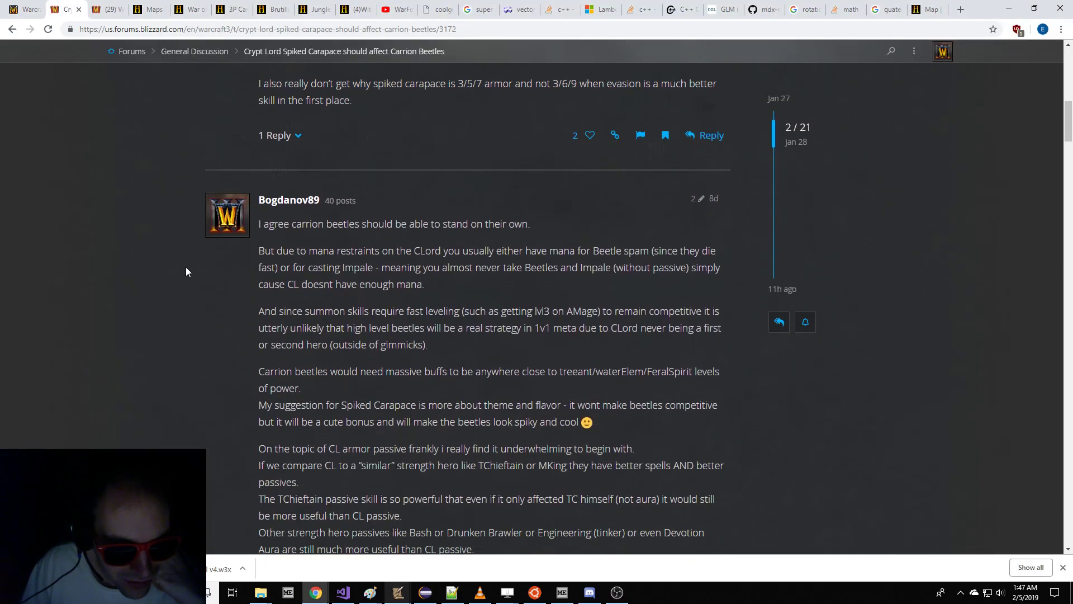
scroll(186, 267, down, 2)
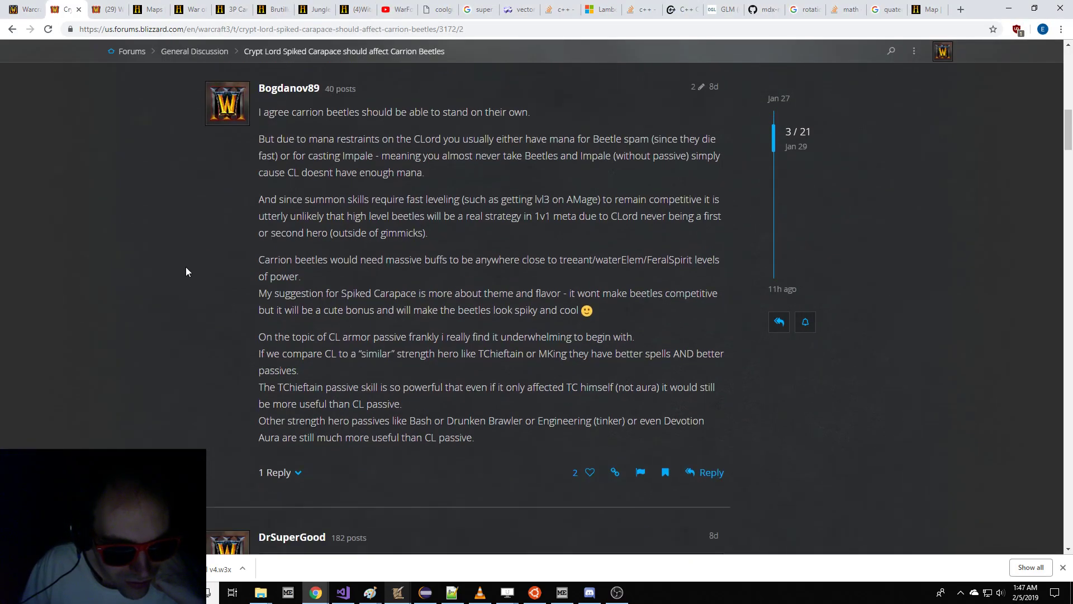
scroll(185, 267, up, 2)
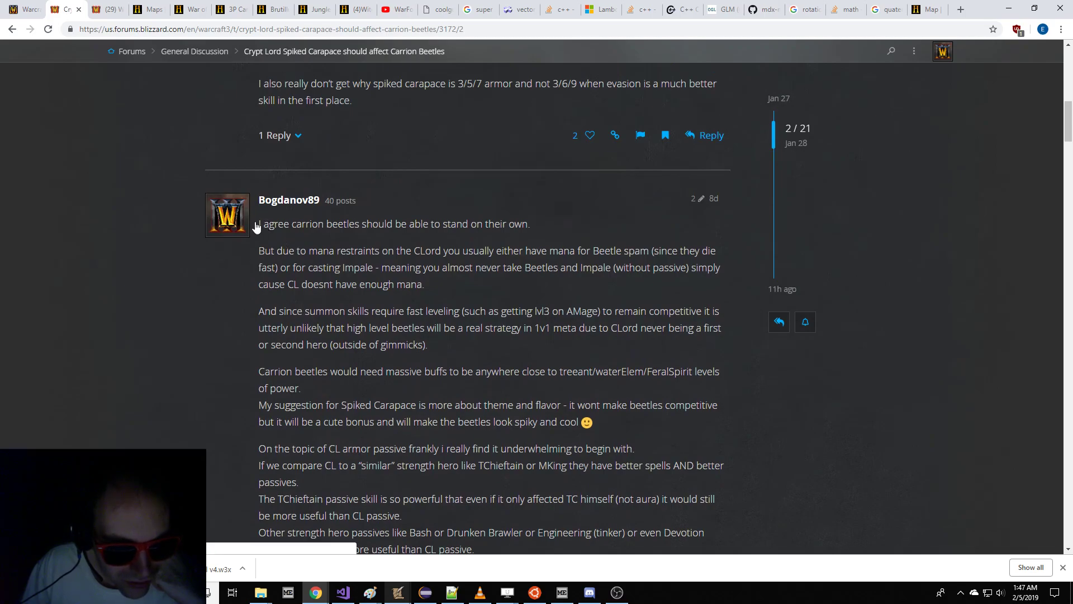
drag(288, 231, 538, 223)
scroll(543, 227, down, 2)
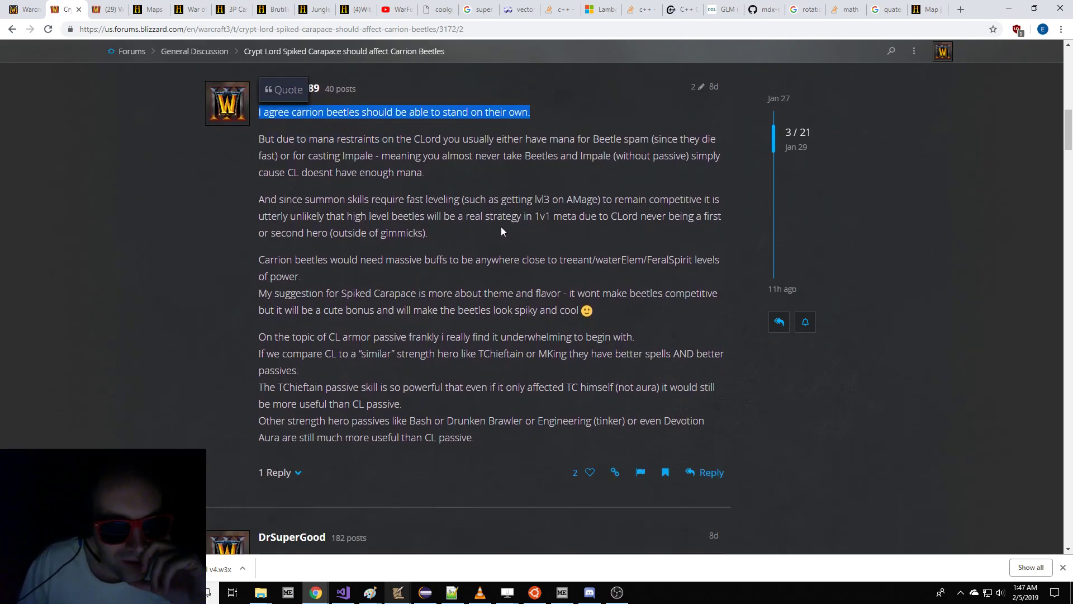
click(407, 190)
drag(310, 139, 476, 172)
- Read the reply that proposes buffing Carrion Beetles through their mana cost, hit points and damage
scroll(476, 179, down, 6)
scroll(474, 191, down, 2)
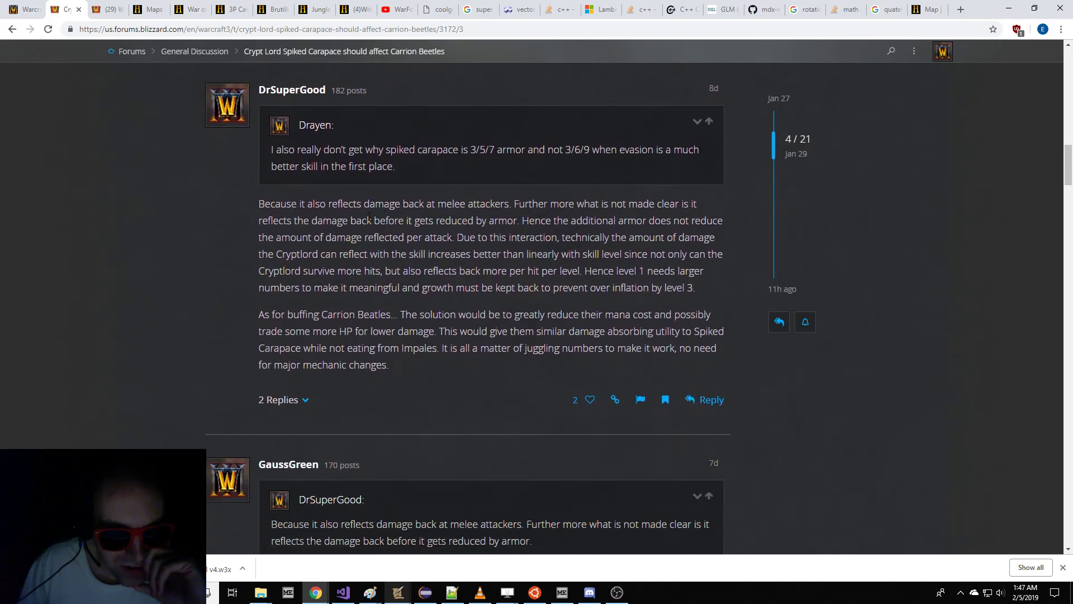
drag(344, 210, 432, 332)
scroll(428, 313, down, 2)
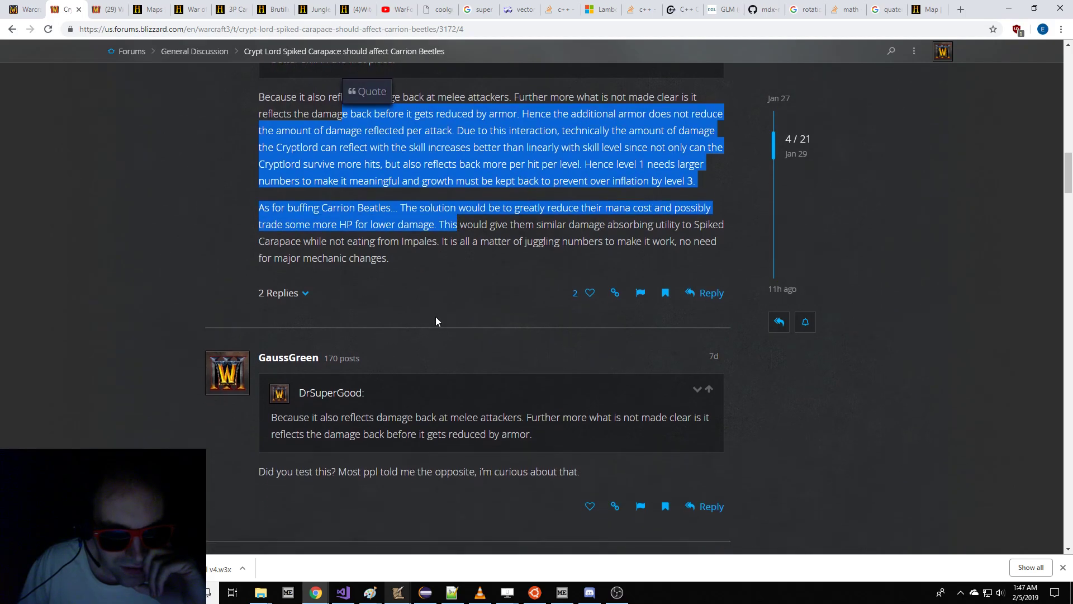
click(397, 256)
drag(397, 257, 432, 221)
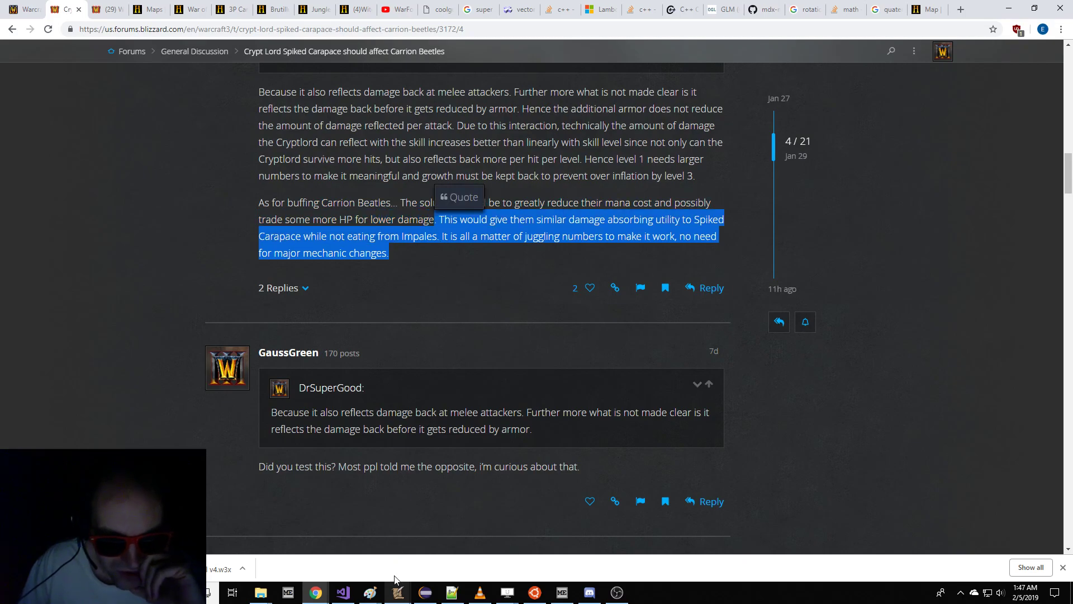
- Switch to the Object Editor and search the abilities for Carrion Beetles
mouse_move(398, 592)
click(428, 537)
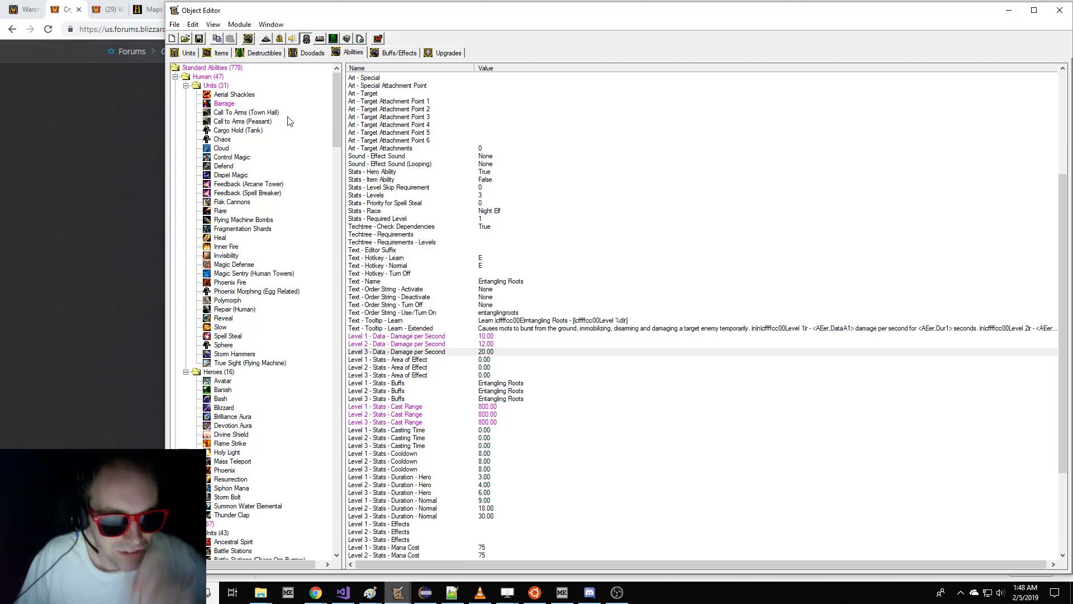
key(ctrl+f)
text(Summo)
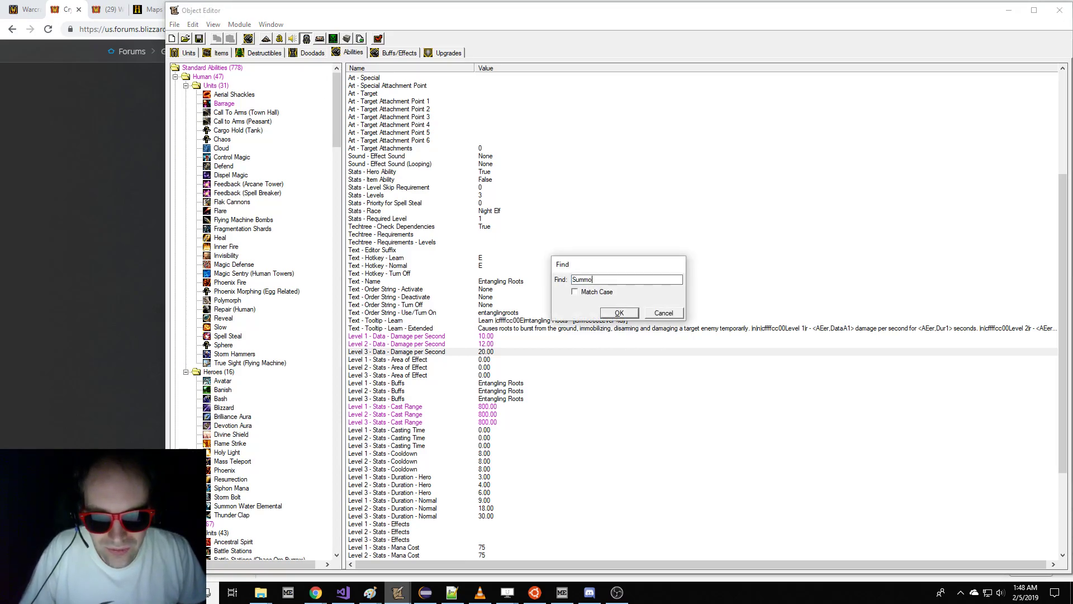
text(n Carri)
key(Return)
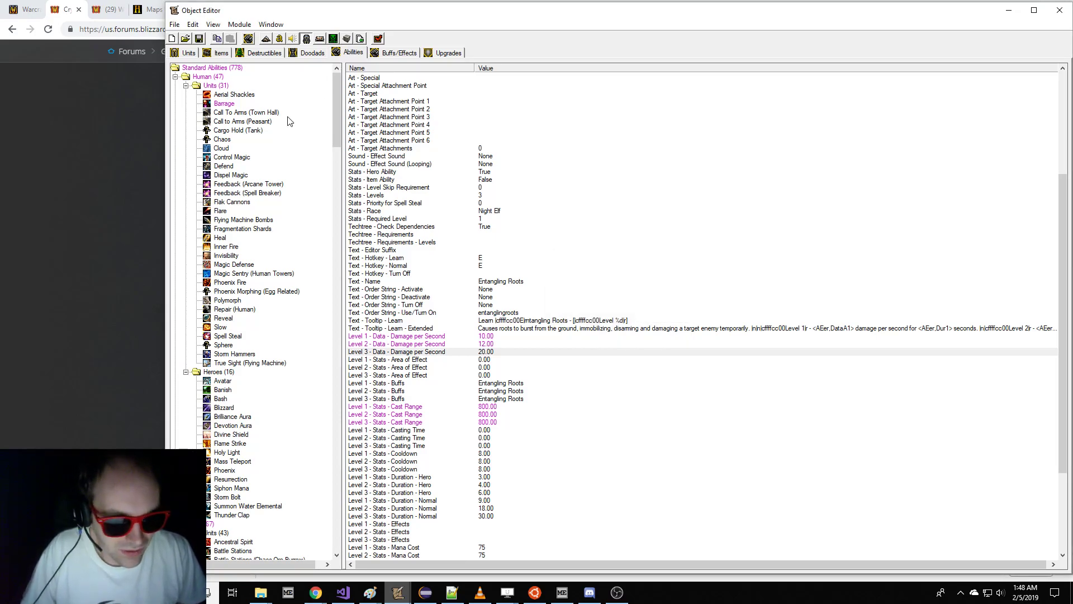
key(ctrl+f)
text(Carriion B)
key(Return)
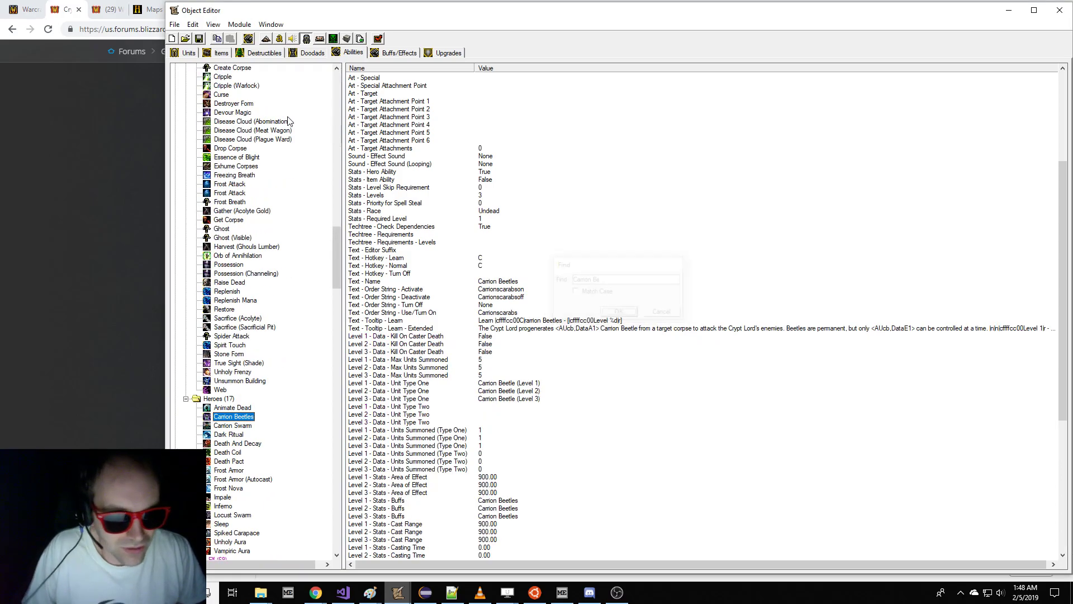
- Set the Carrion Beetles ability's mana cost to 10 for levels 1, 2 and 3
click(668, 375)
scroll(608, 380, down, 6)
scroll(607, 380, down, 3)
click(539, 425)
click(108, 344)
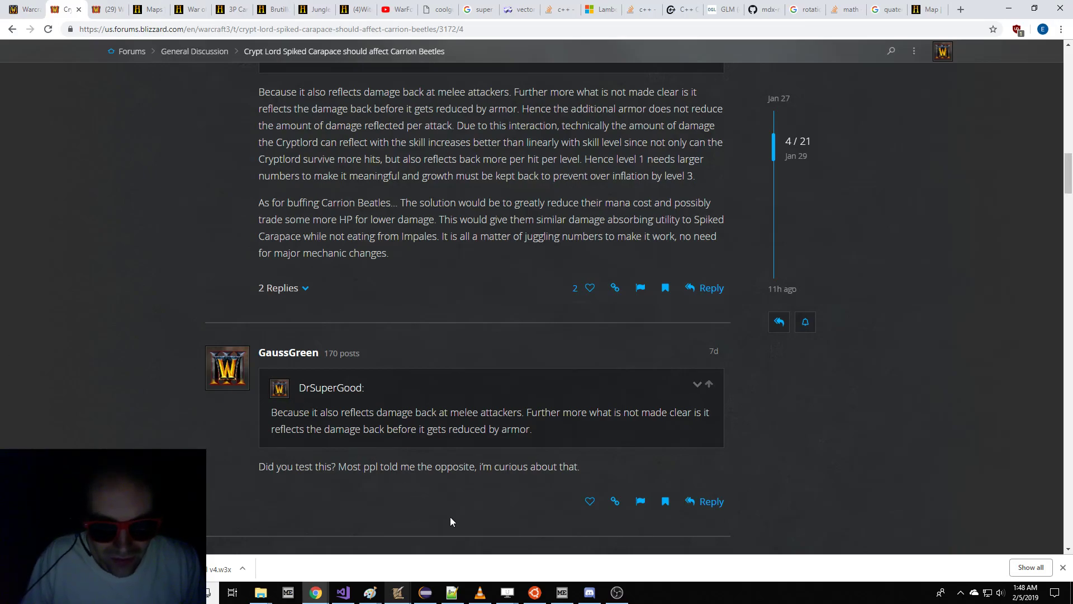
mouse_move(406, 579)
click(474, 506)
key(Return)
text(10)
key(Return)
key(Down)
key(Return)
text(10)
key(Return)
key(Down)
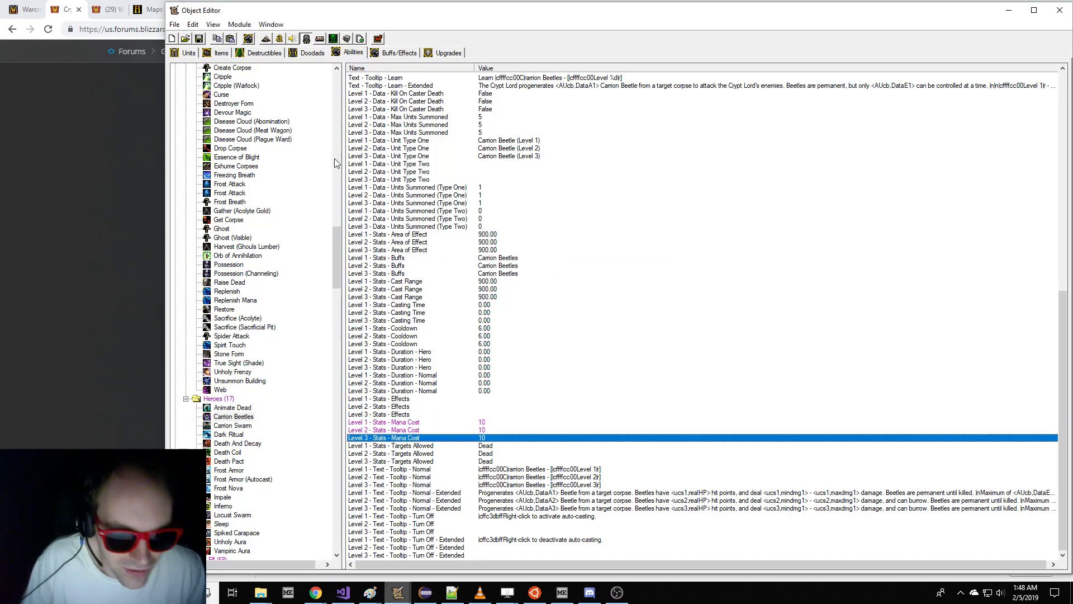
- Set the level 1 mana cost of the Carrion Beetles ability to 15
click(186, 54)
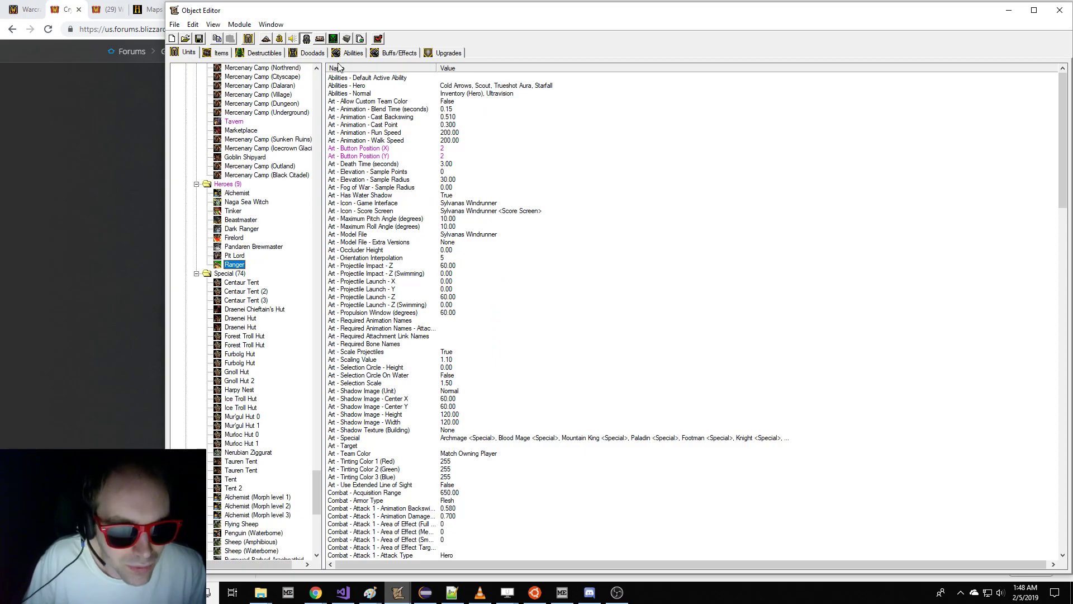
click(351, 52)
click(486, 430)
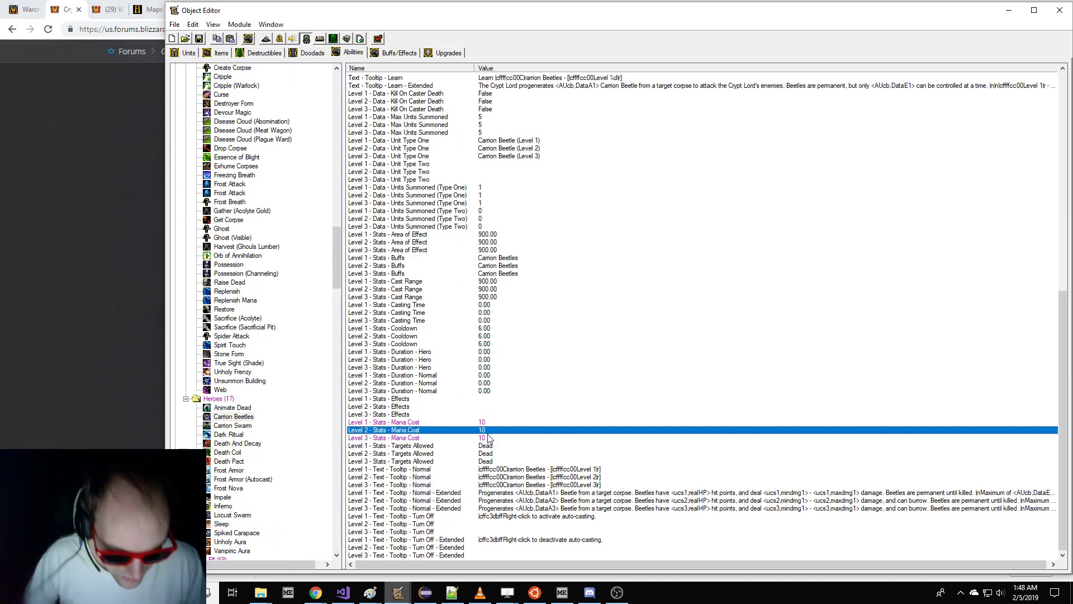
key(Up)
key(Return)
text(15)
key(Return)
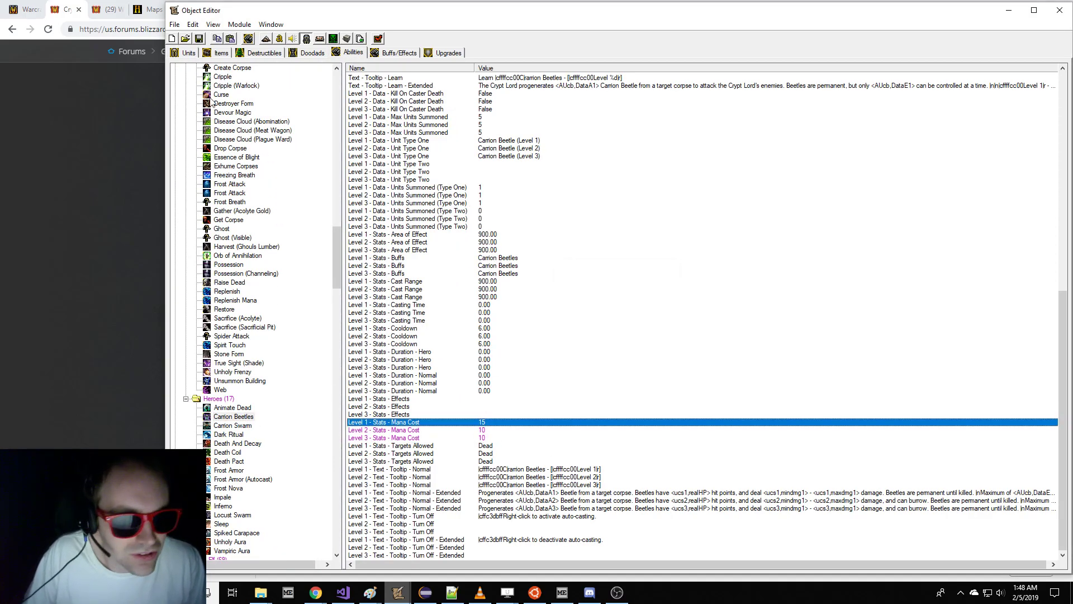
- Search the unit data for Carrion Beetle and show the stats of the Carrion Beetle (Level 1) unit
click(188, 54)
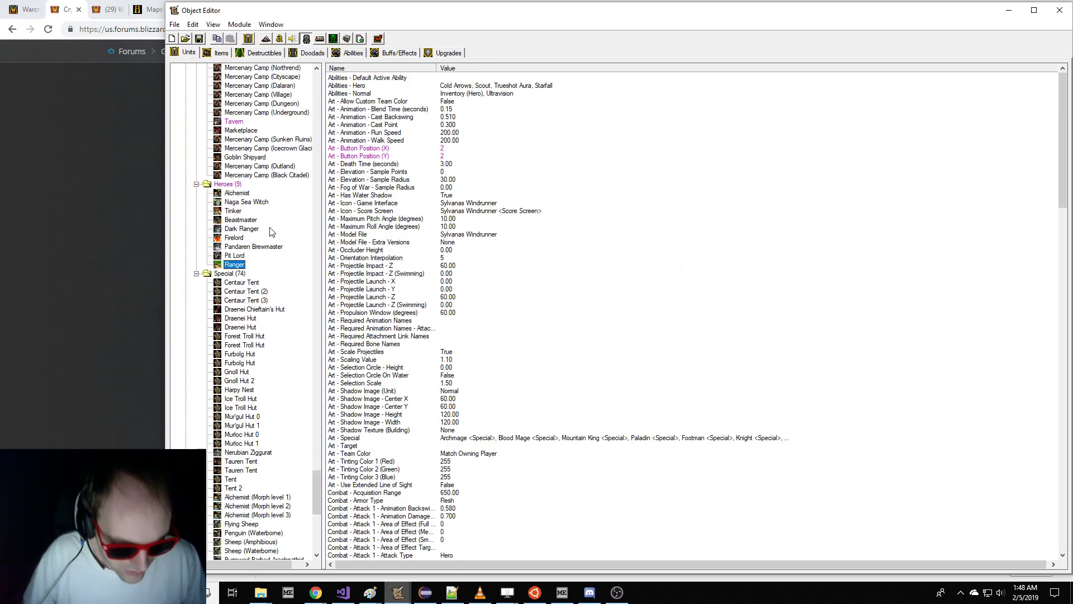
key(ctrl+f)
text(Carrion Bee)
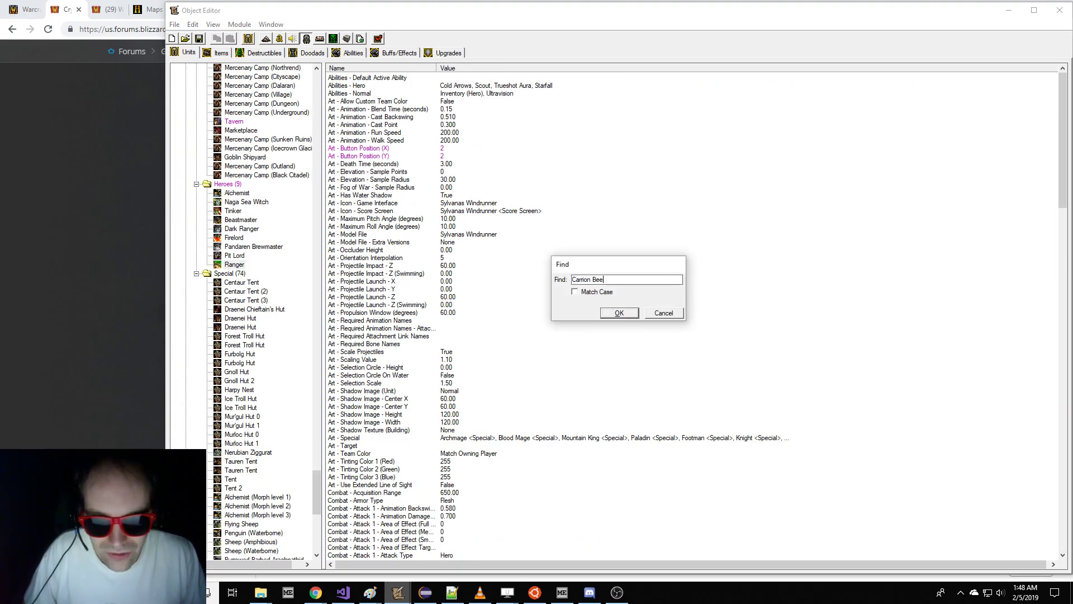
key(Return)
key(F3)
scroll(251, 152, up, 4)
click(245, 178)
click(570, 341)
scroll(531, 425, down, 20)
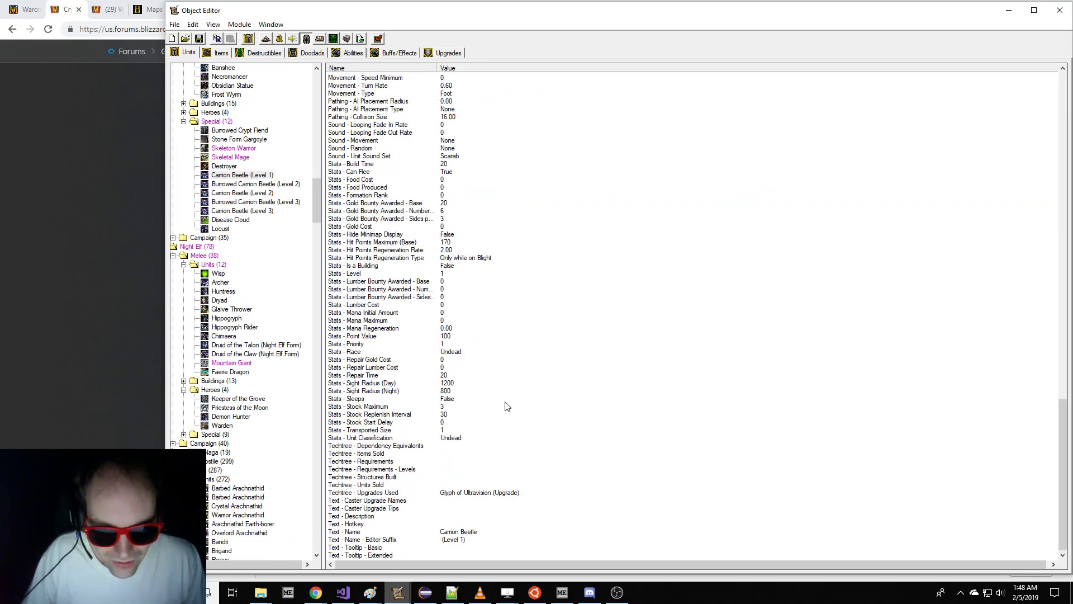
- Set the Level 1 Carrion Beetle's base maximum hit points to 340 and select Burrowed Carrion Beetle (Level 2)
double_click(463, 244)
text(340)
key(Return)
click(290, 185)
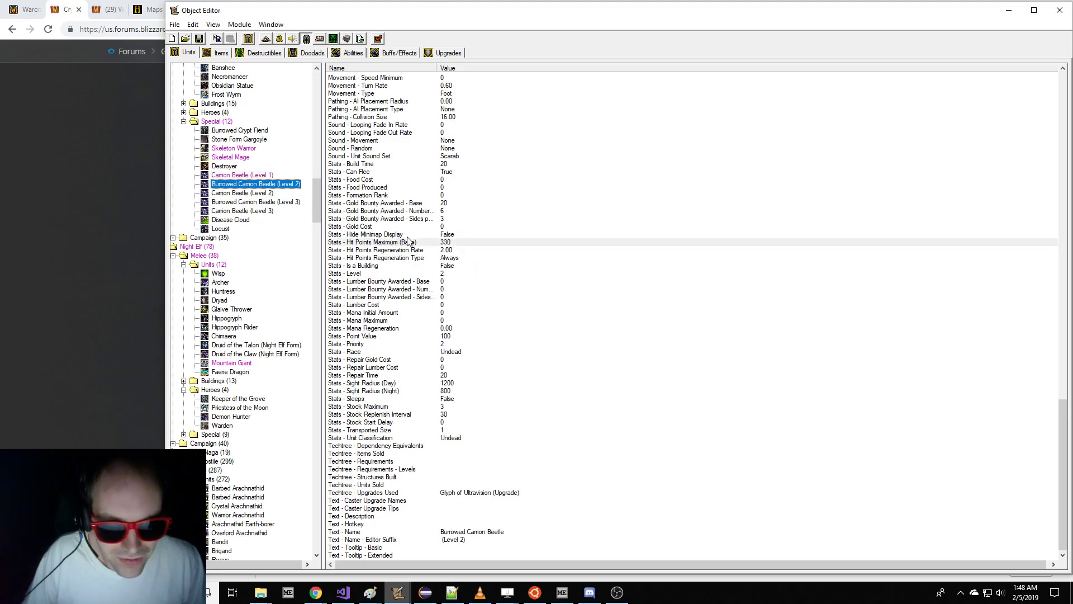
- Set the Burrowed Carrion Beetle (Level 2)'s base maximum hit points to 550
click(409, 241)
click(258, 176)
click(262, 184)
click(258, 194)
click(282, 183)
double_click(439, 242)
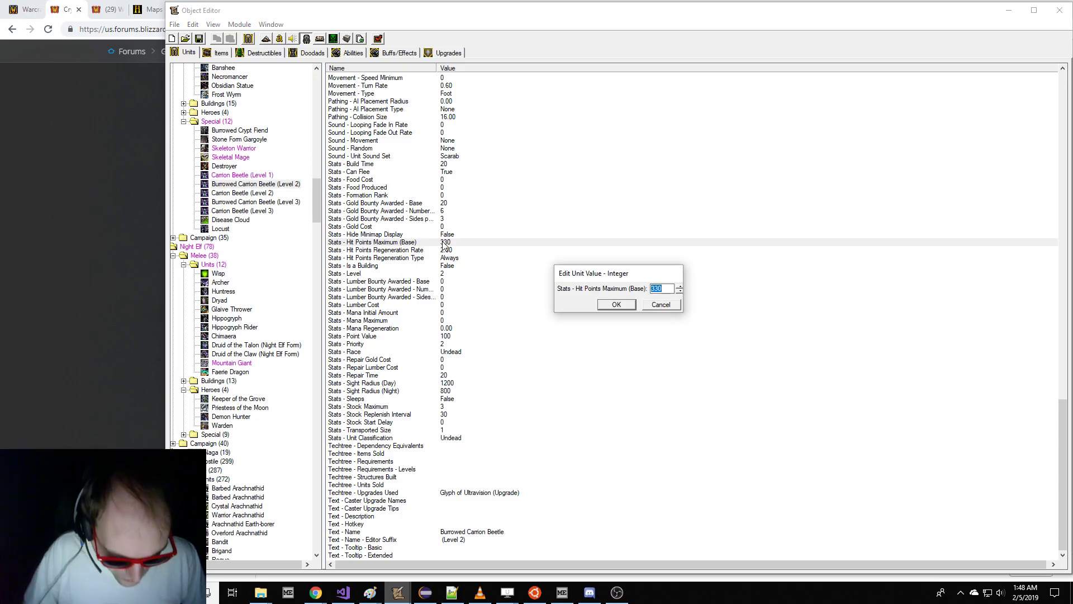
key(Return)
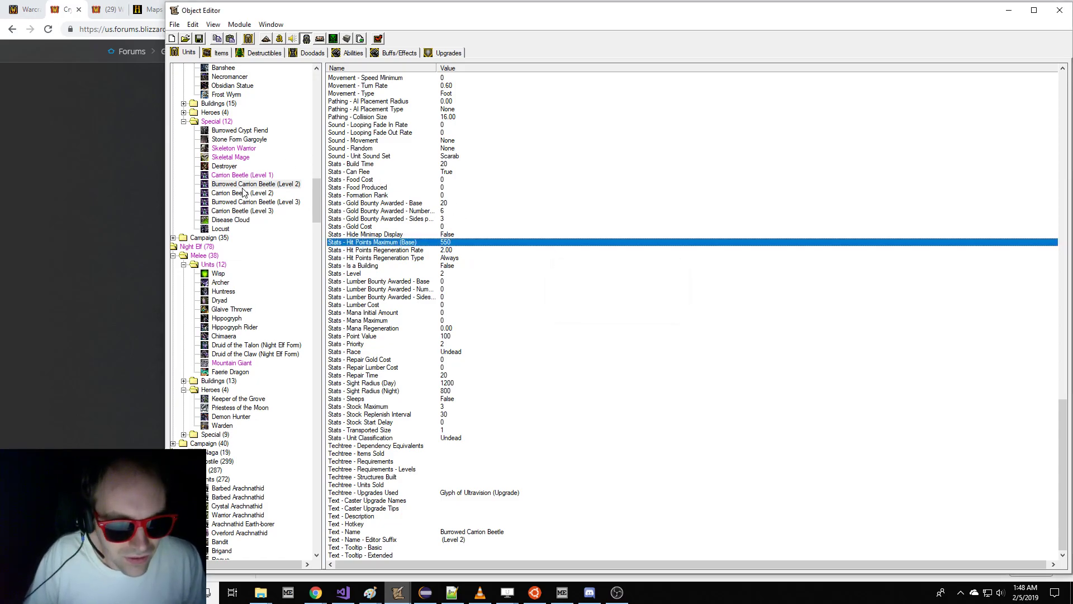
- Change the base maximum hit points of Carrion Beetle (Level 2), and set those of Burrowed Carrion Beetle (Level 3) to 640
click(244, 193)
click(425, 243)
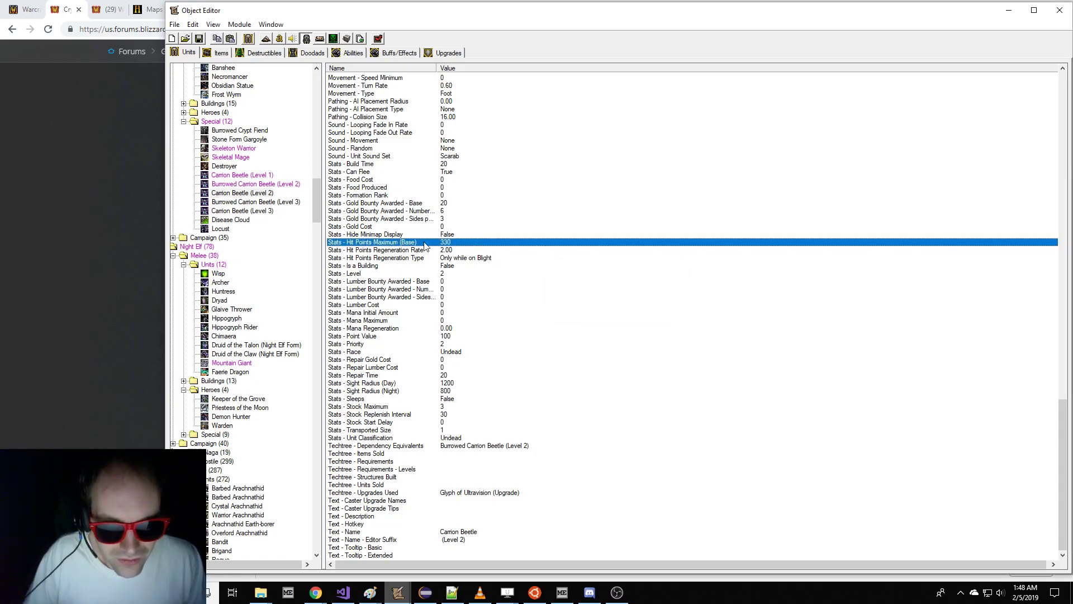
click(268, 202)
double_click(512, 242)
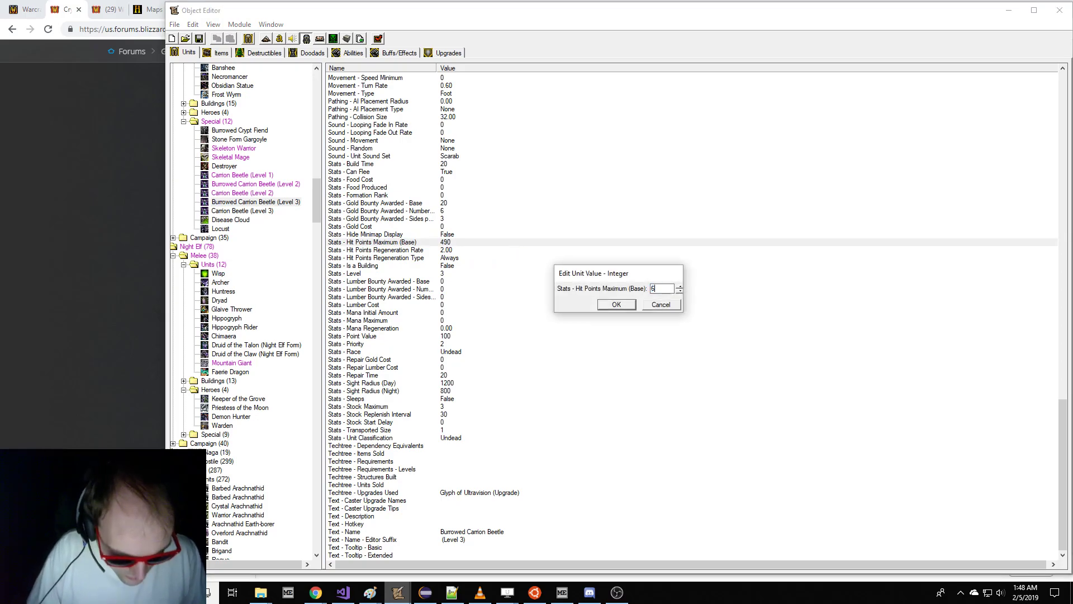
key(Return)
- Set the Attack 1 base damage of Carrion Beetle (Level 3) to 8
click(257, 211)
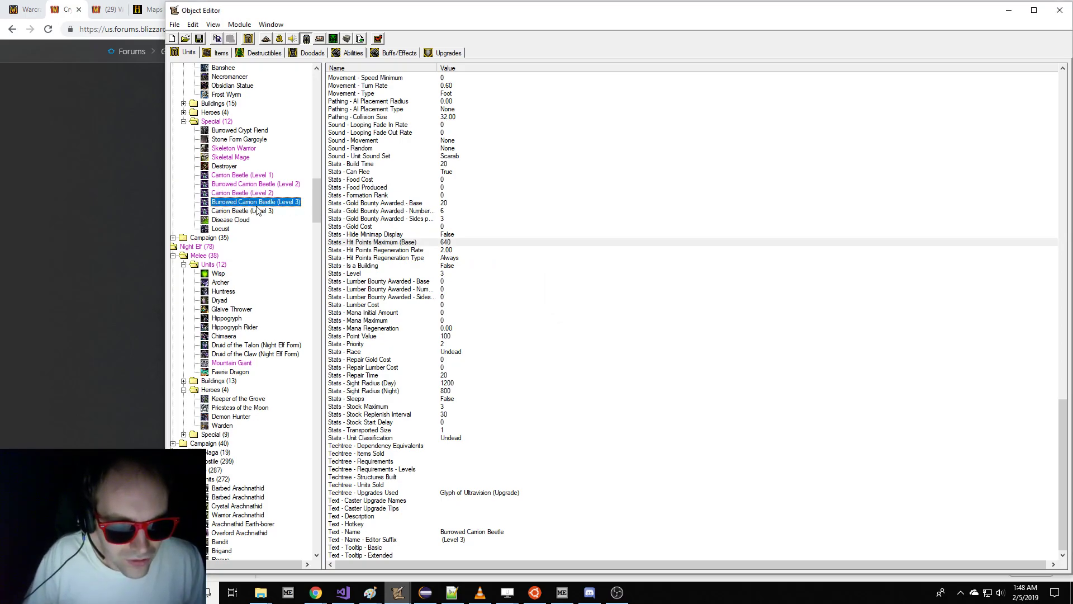
click(491, 249)
scroll(523, 299, up, 20)
scroll(521, 301, down, 3)
click(454, 314)
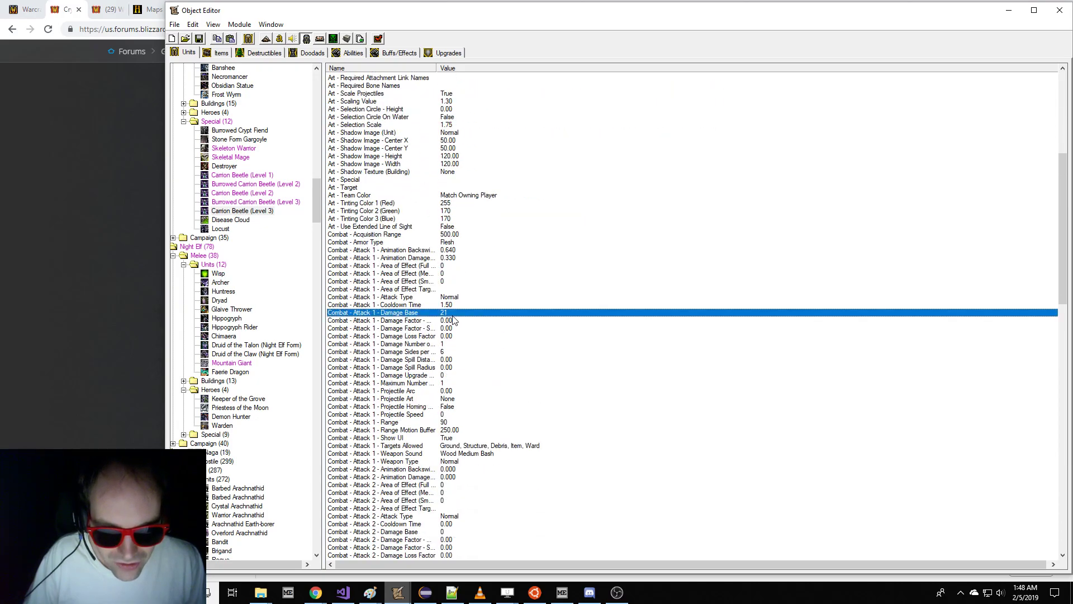
key(Return)
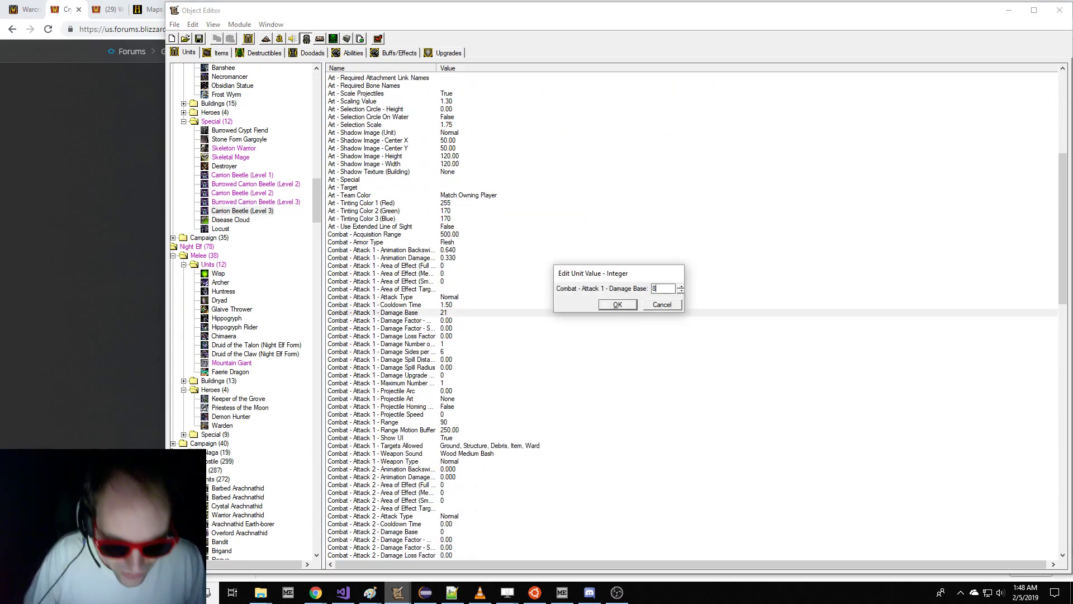
text(8)
key(Return)
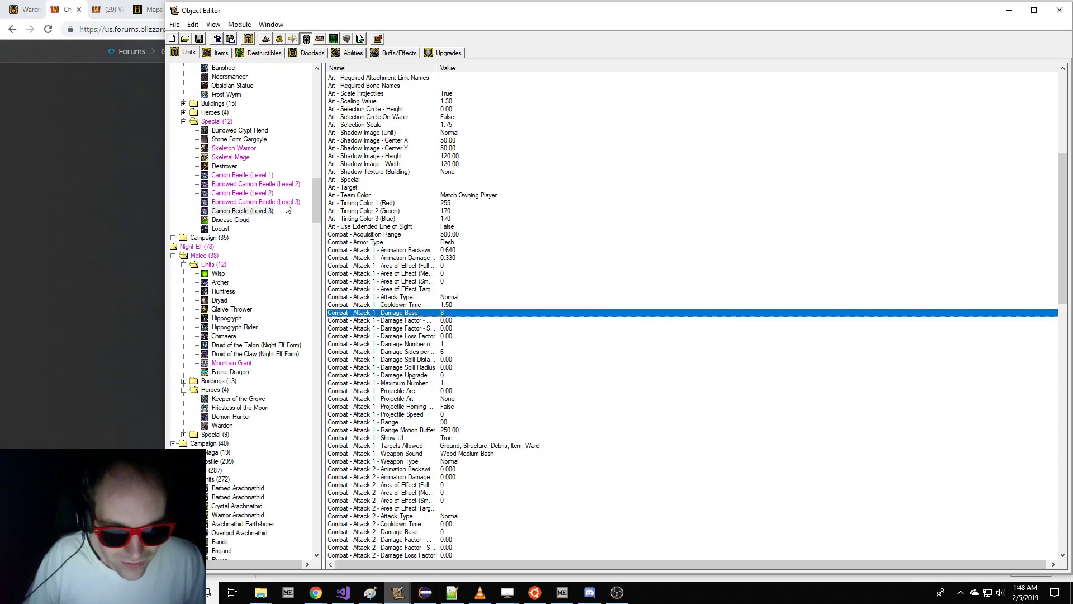
- Set the Attack 1 base damage of Carrion Beetle (Level 2) to 5
click(288, 202)
click(278, 195)
click(461, 313)
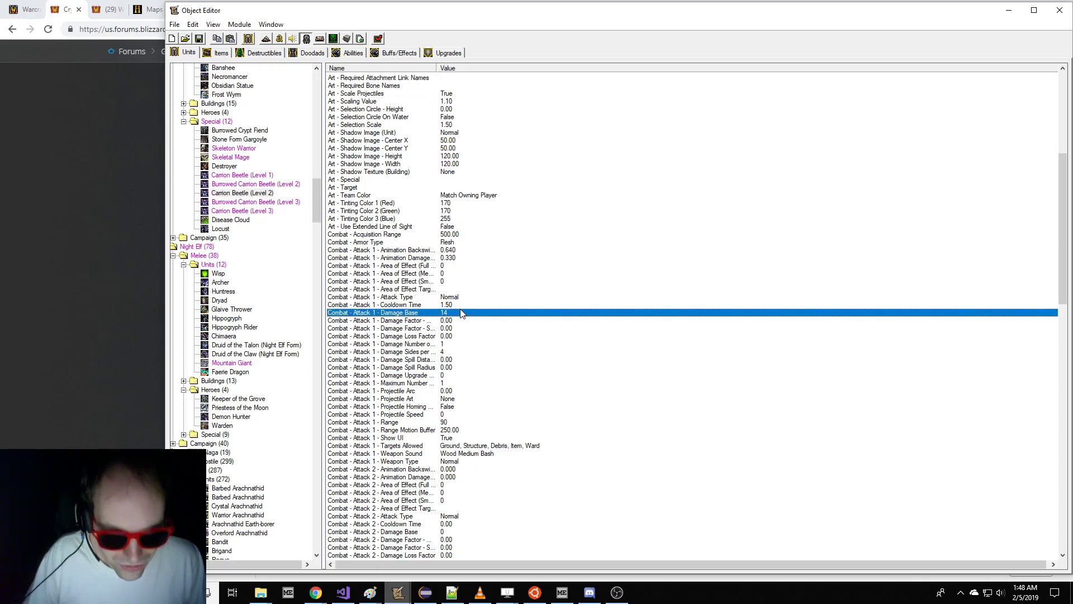
key(Return)
text(5)
key(Return)
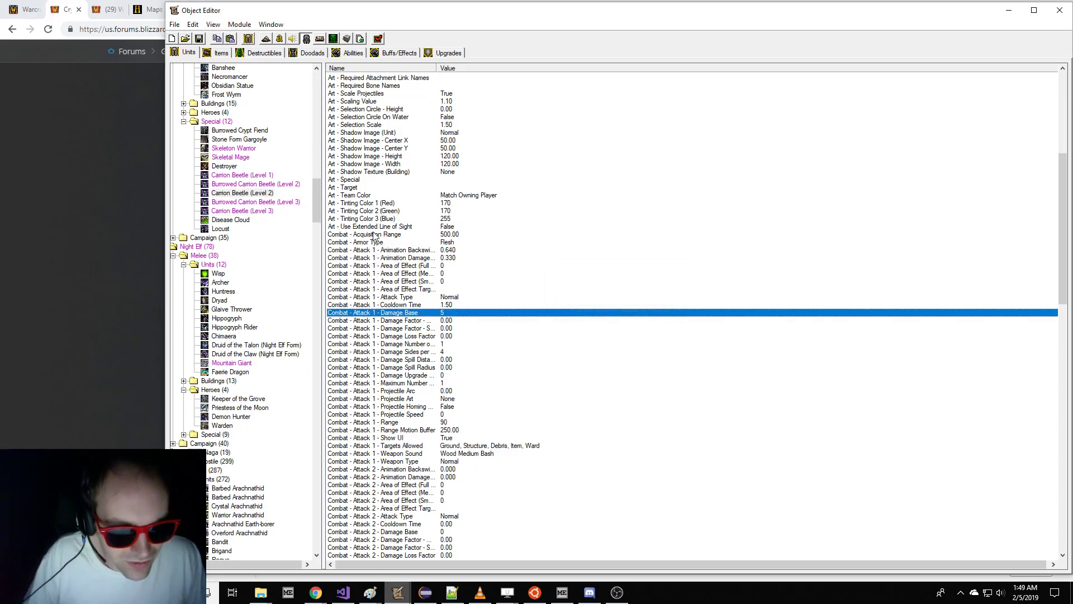
- Set the Attack 1 base damage of Carrion Beetle (Level 1) to 2
click(267, 176)
click(447, 313)
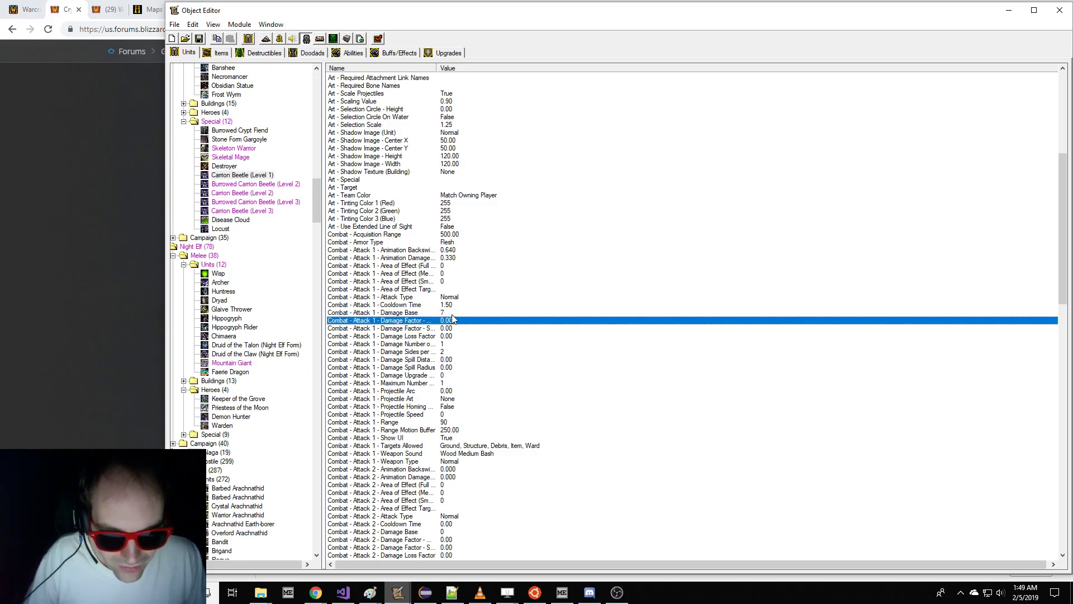
key(Return)
text(2)
key(Return)
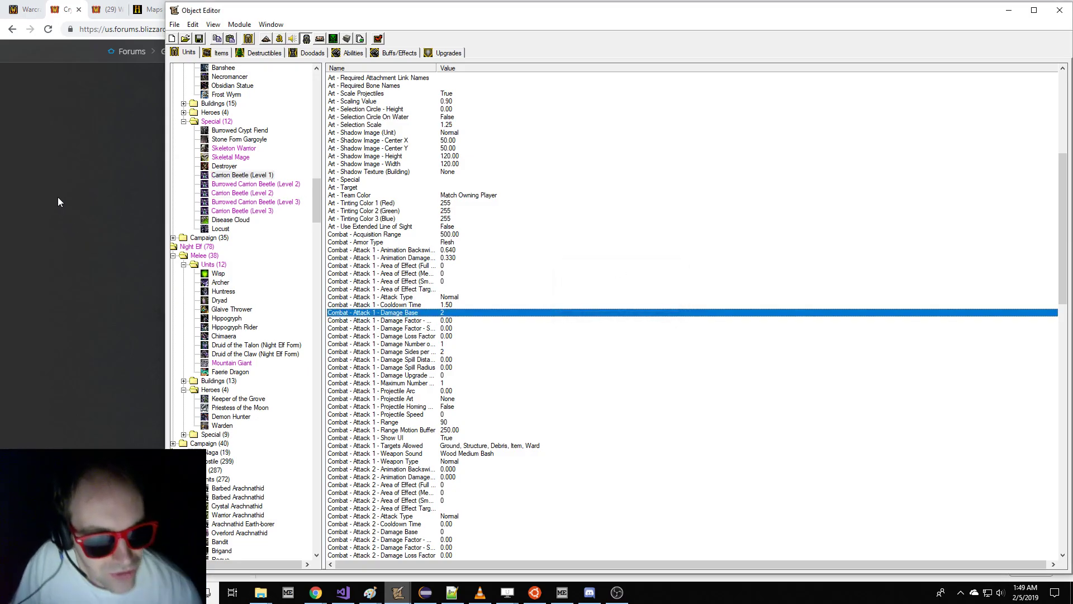
- Switch to the browser and read the remaining replies about Spiked Carapace and the Crypt Lord's abilities in the forum thread
click(46, 163)
scroll(117, 213, down, 3)
scroll(119, 202, down, 1)
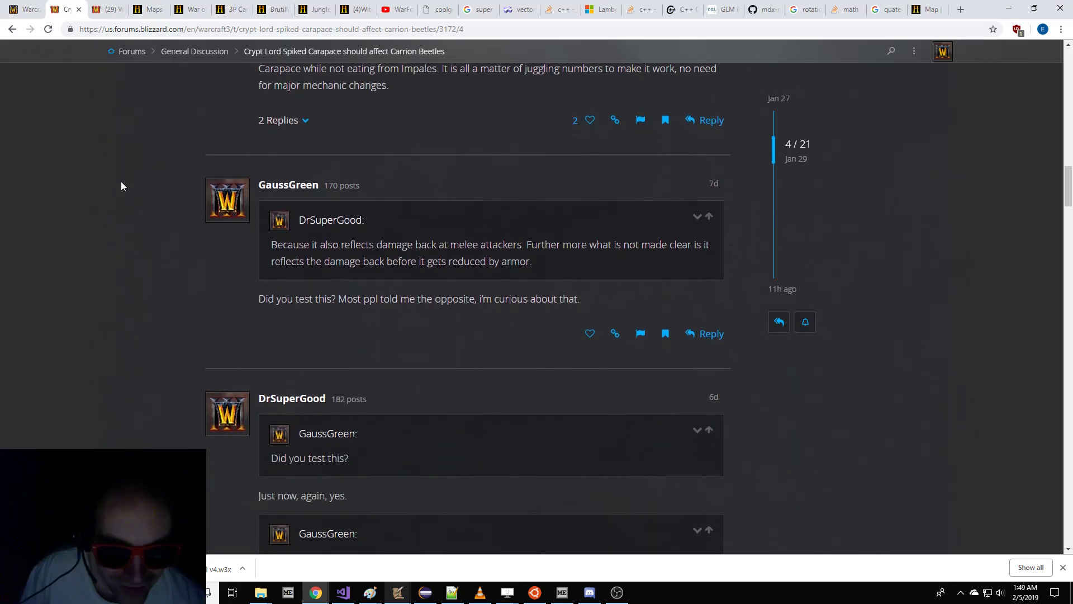
scroll(122, 263, down, 1)
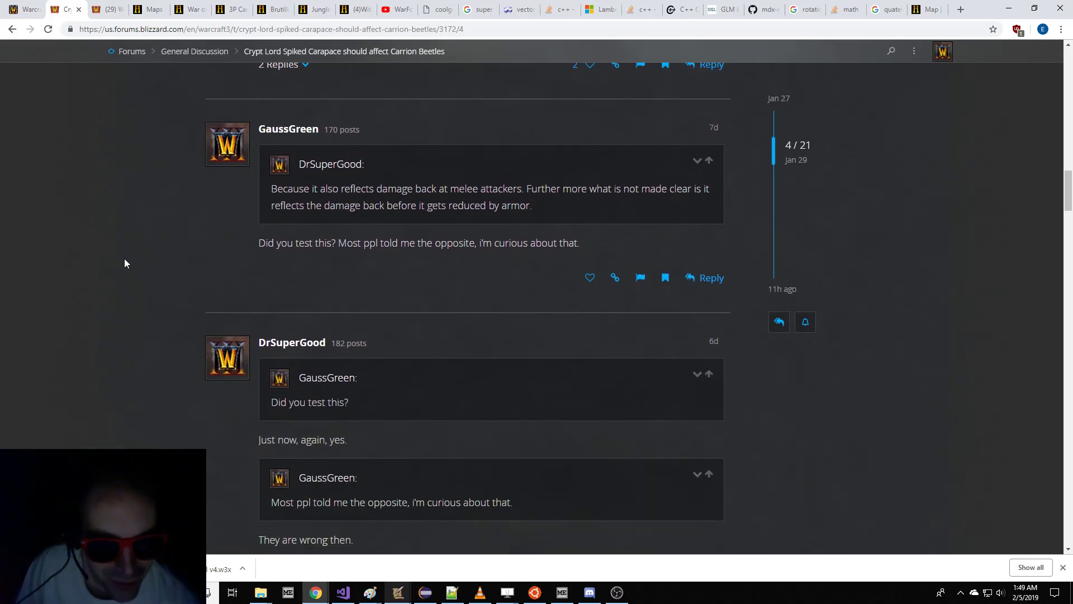
scroll(124, 233, down, 3)
scroll(129, 237, up, 4)
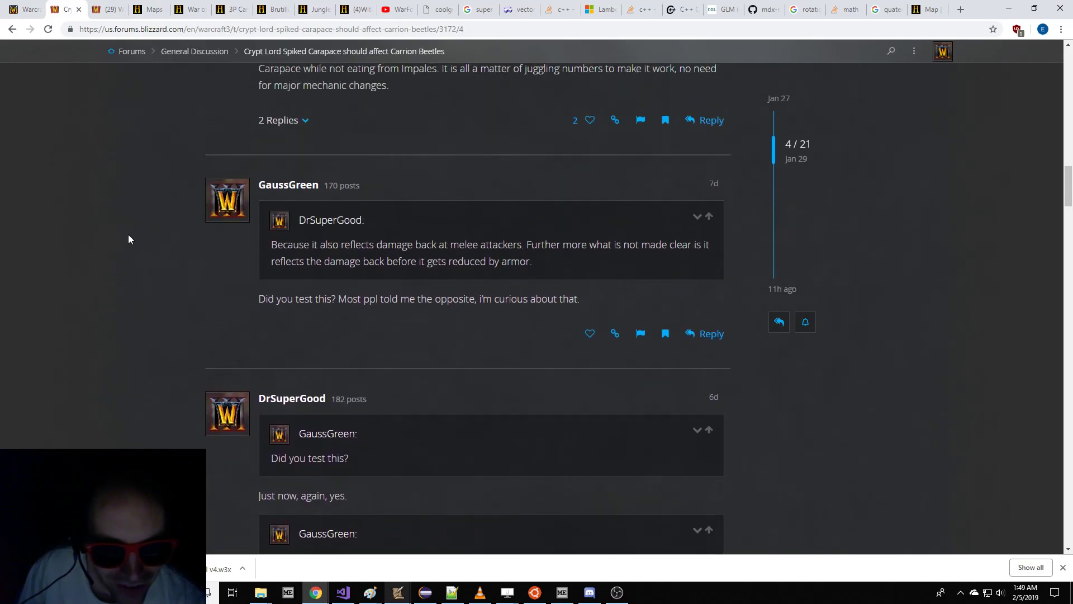
drag(333, 249, 553, 265)
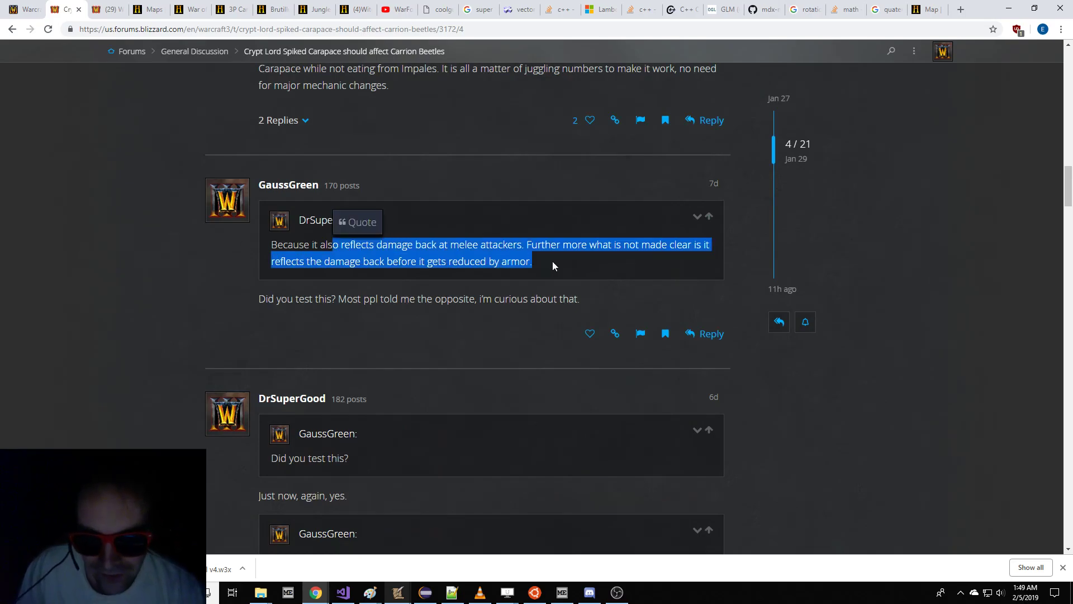
scroll(187, 324, down, 2)
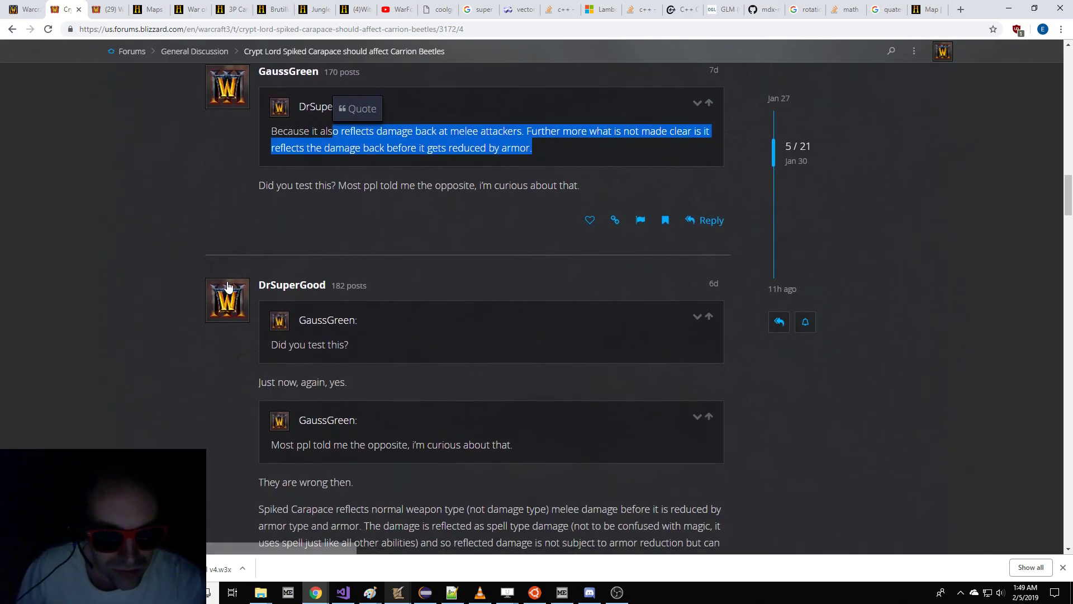
scroll(227, 287, down, 2)
scroll(227, 286, down, 14)
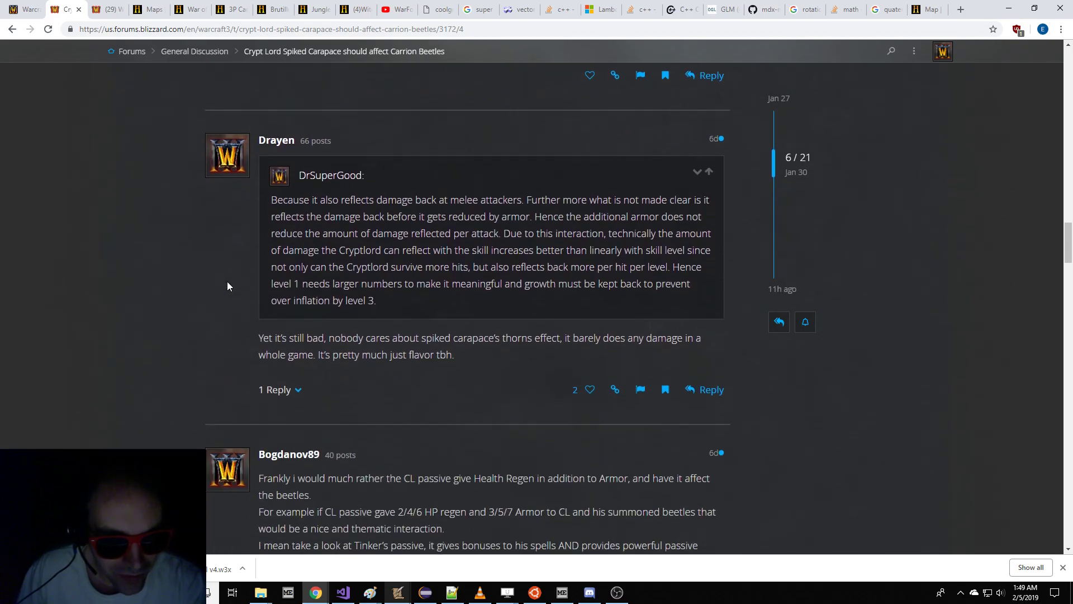
scroll(227, 286, down, 15)
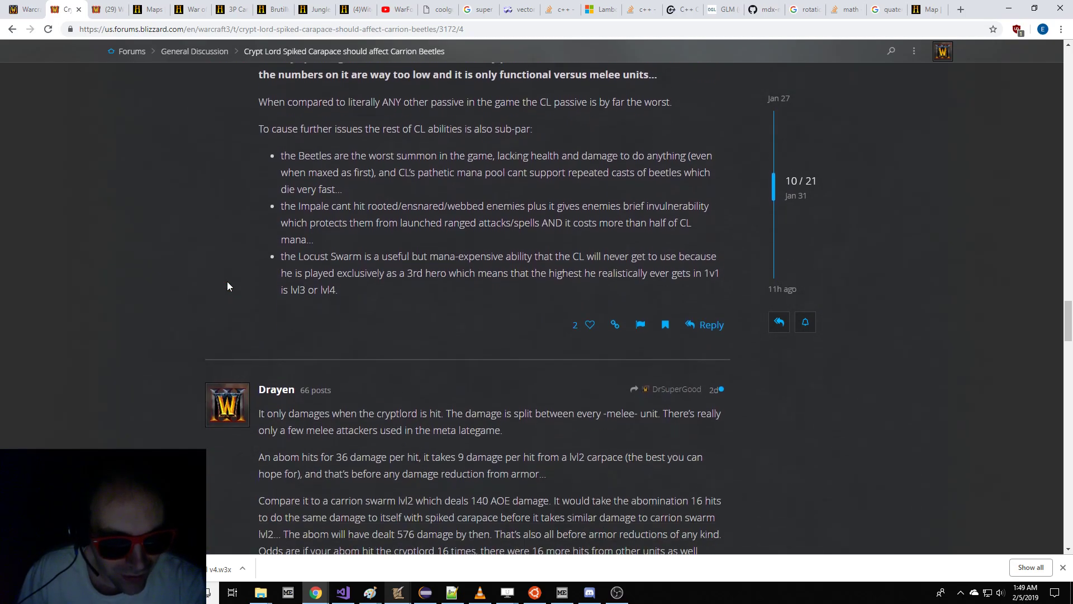
- Return to the General Discussion topic list, open the "Undead Concerns" thread and read its opening post
key(alt+Left)
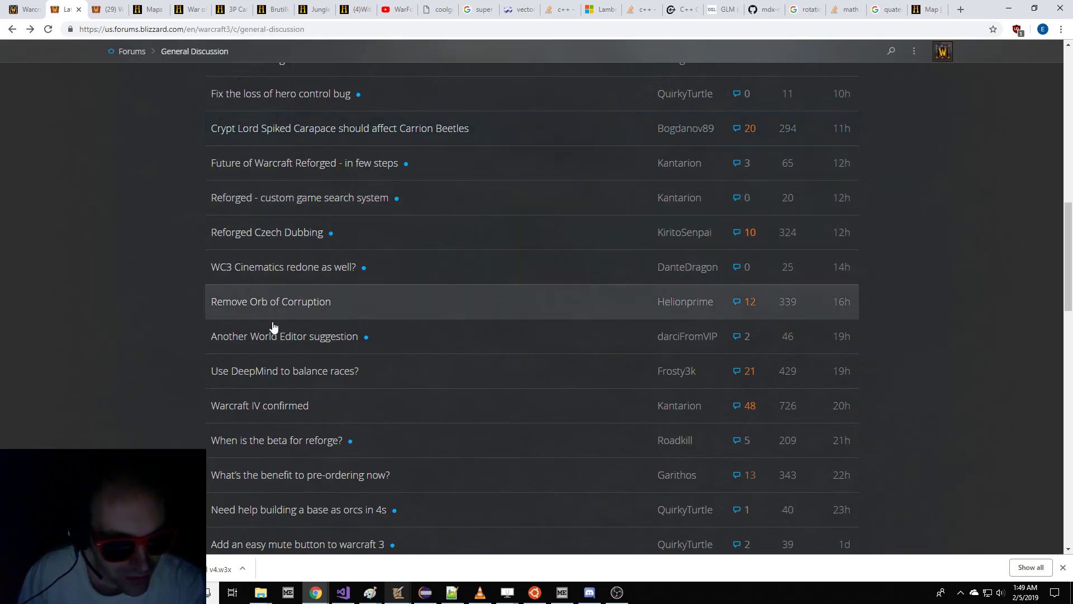
scroll(288, 327, down, 2)
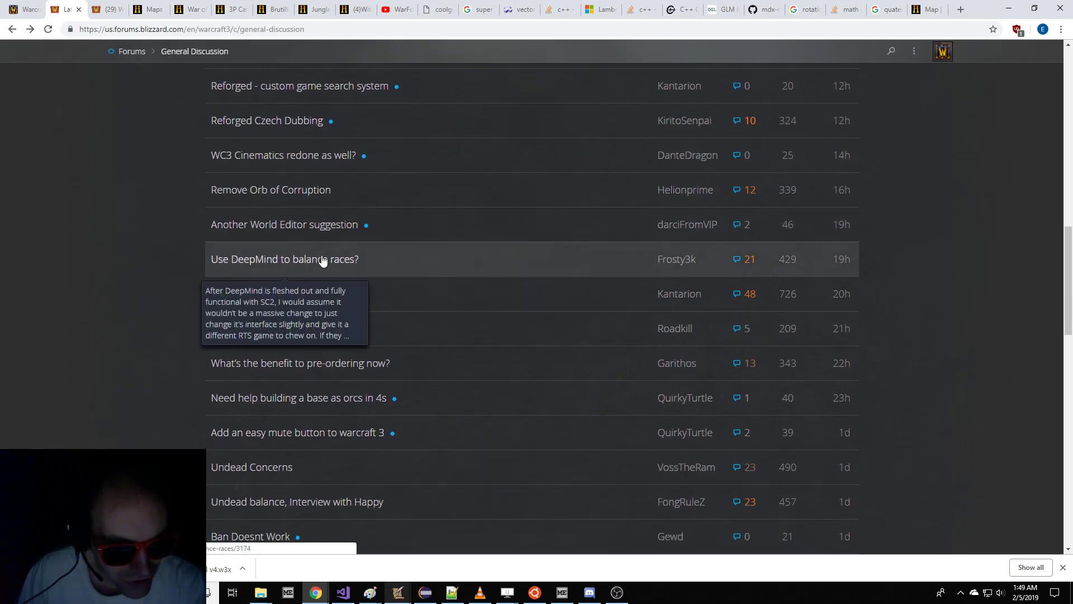
scroll(270, 283, down, 2)
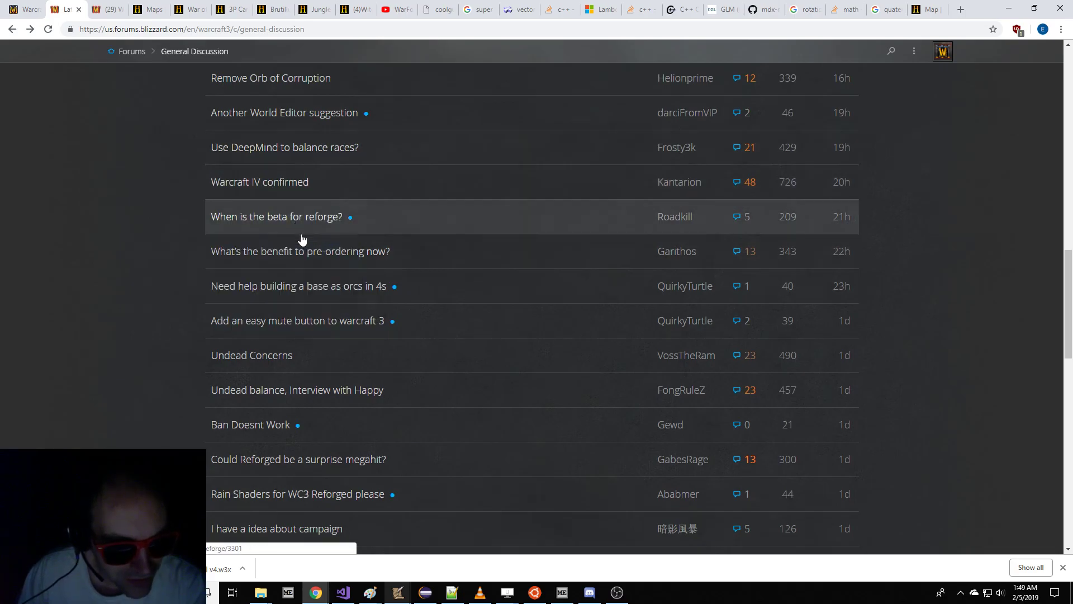
scroll(439, 361, down, 1)
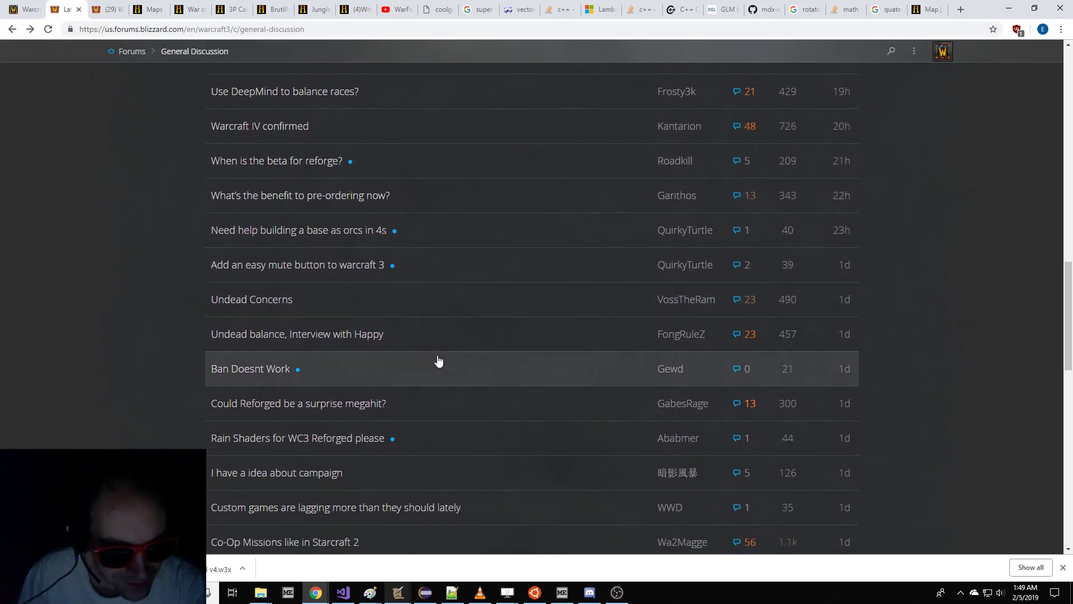
scroll(336, 350, down, 1)
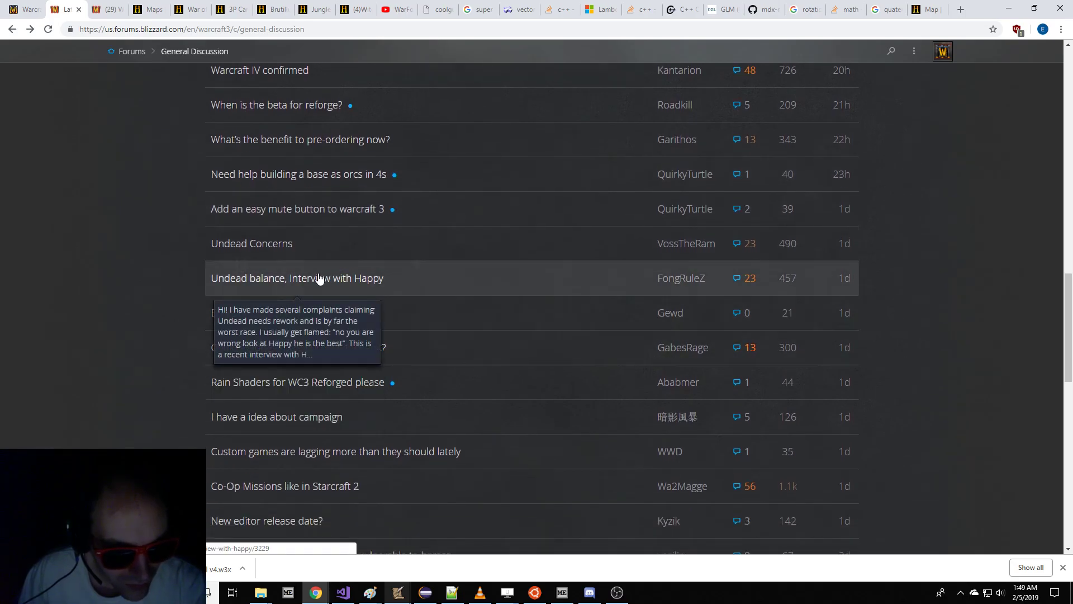
click(269, 246)
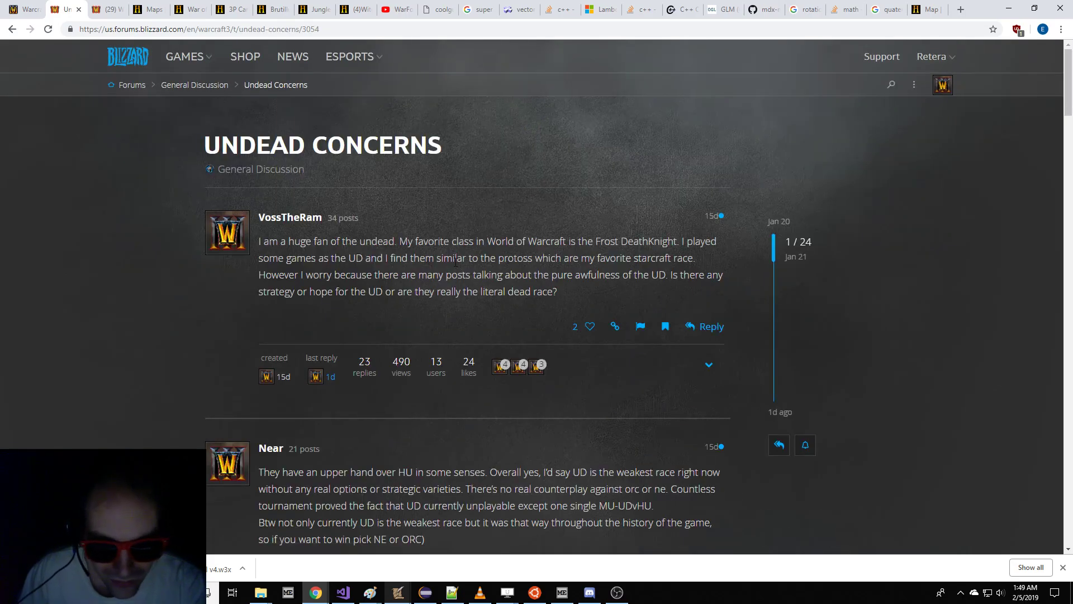
drag(444, 241, 345, 271)
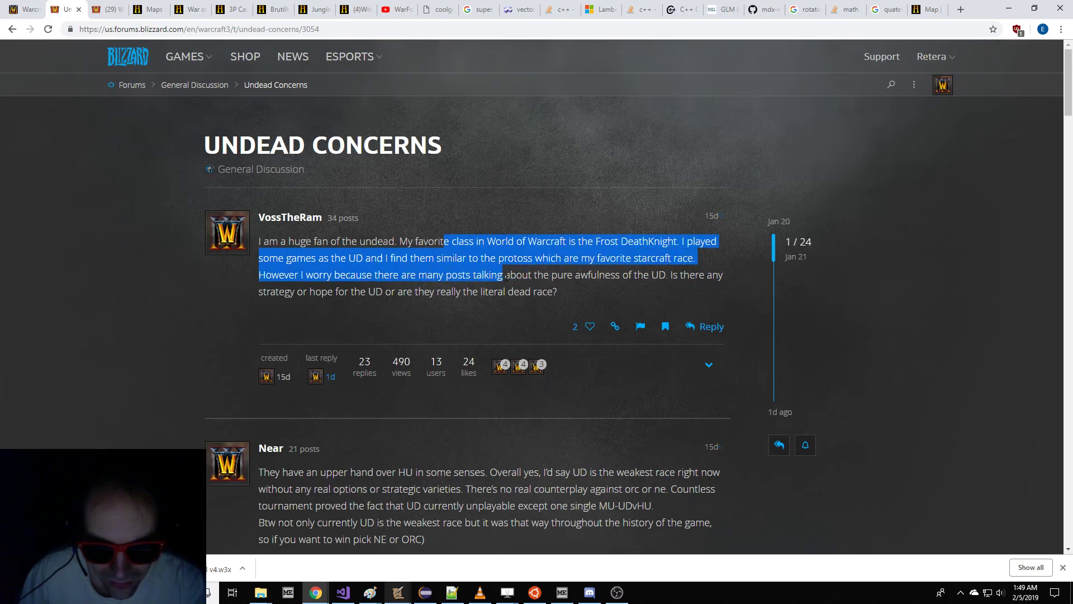
- Go back to the topic list, open "Undead balance, Interview with Happy" and read the opening post's numbered points and conclusion
click(11, 31)
click(355, 286)
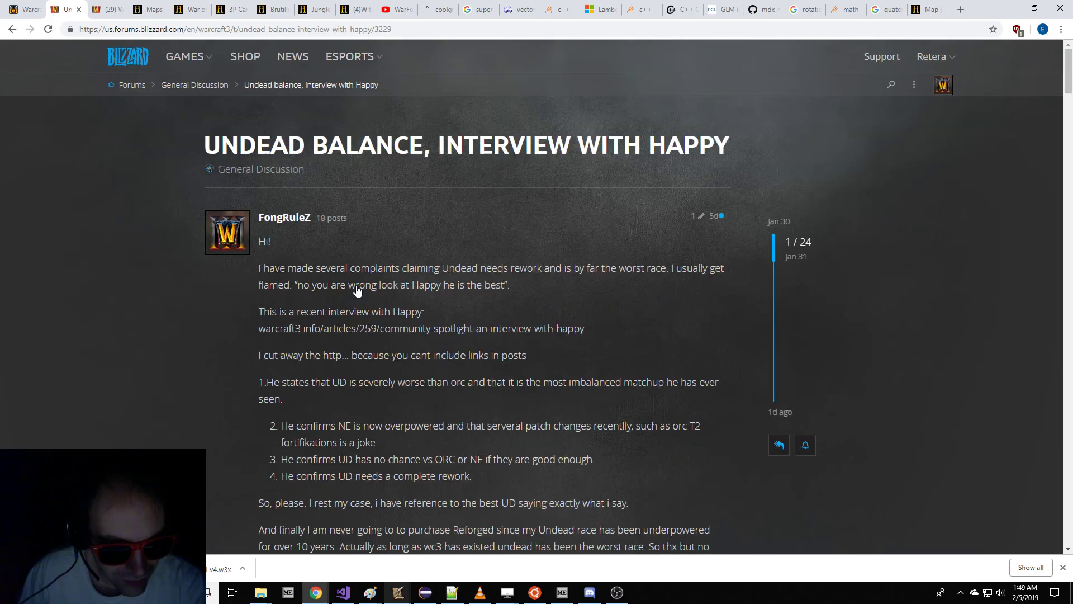
scroll(388, 279, down, 2)
scroll(388, 279, down, 2)
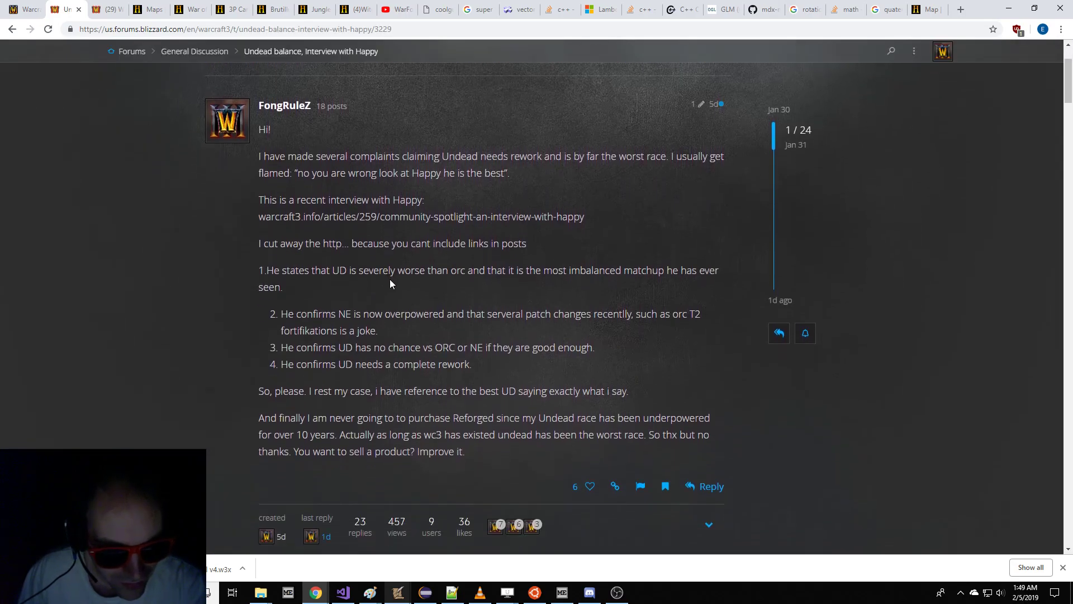
drag(323, 314, 495, 323)
scroll(495, 324, down, 1)
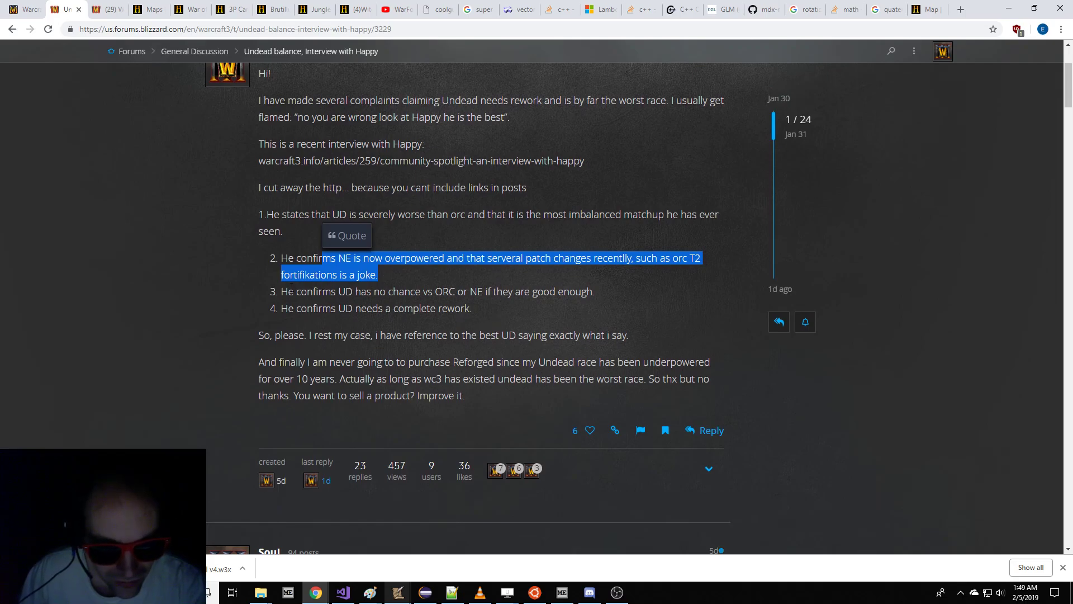
drag(281, 291, 364, 294)
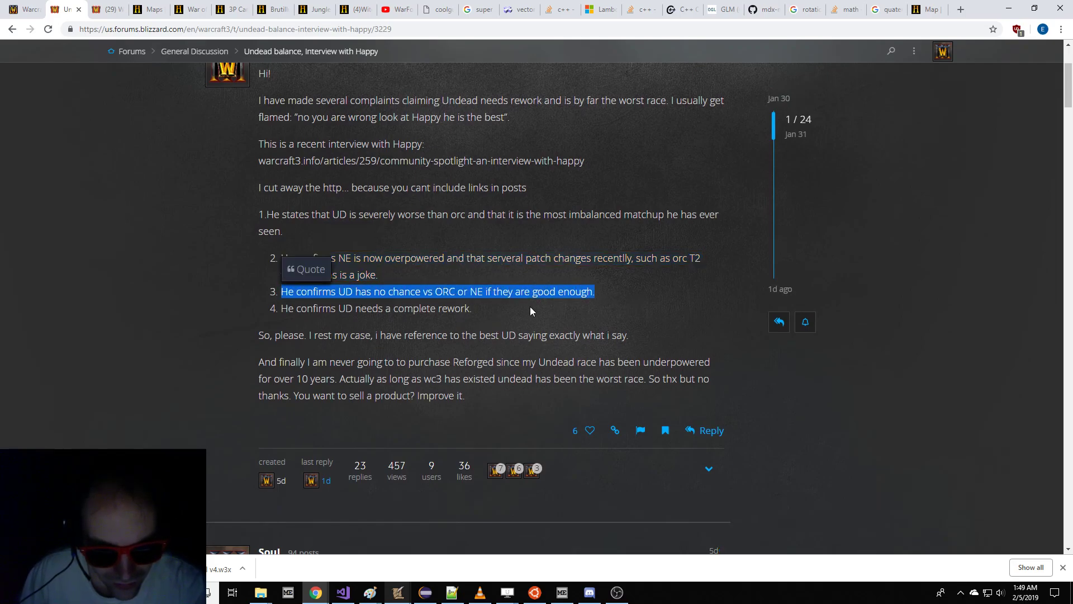
scroll(529, 307, down, 1)
click(360, 272)
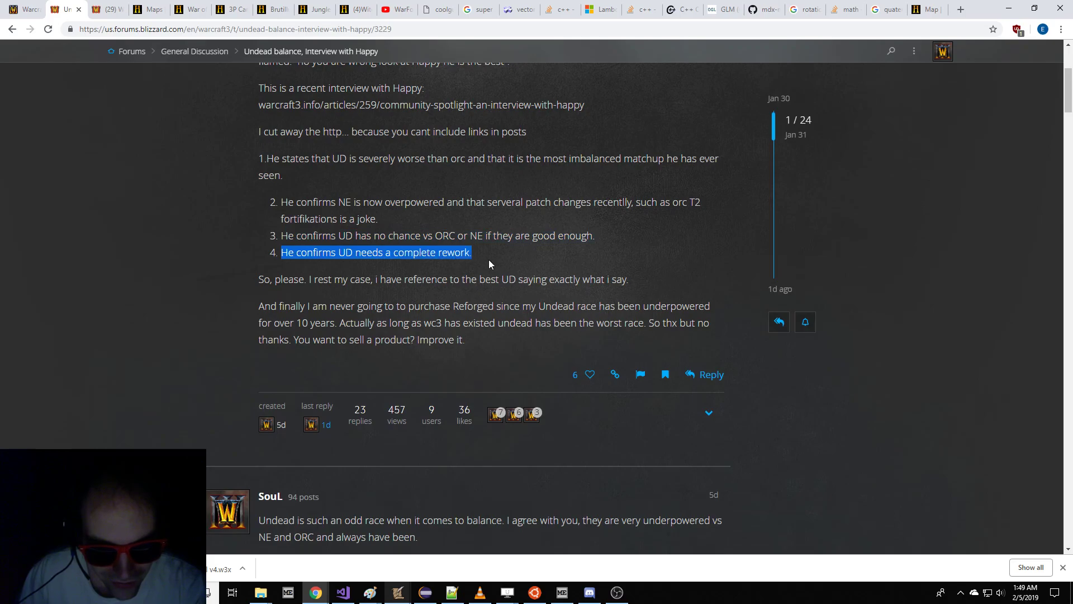
drag(488, 259, 488, 260)
scroll(453, 270, down, 1)
drag(250, 220, 511, 280)
- Read the first reply in the thread, highlighting its paragraph about the Undead versus Human matchup
scroll(171, 289, down, 4)
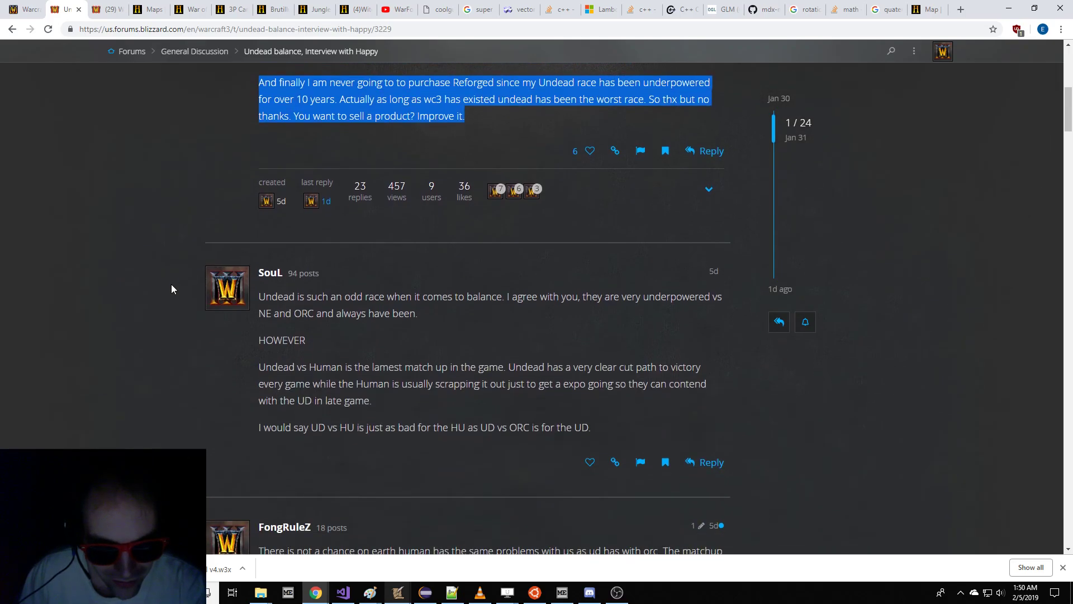
scroll(172, 287, down, 1)
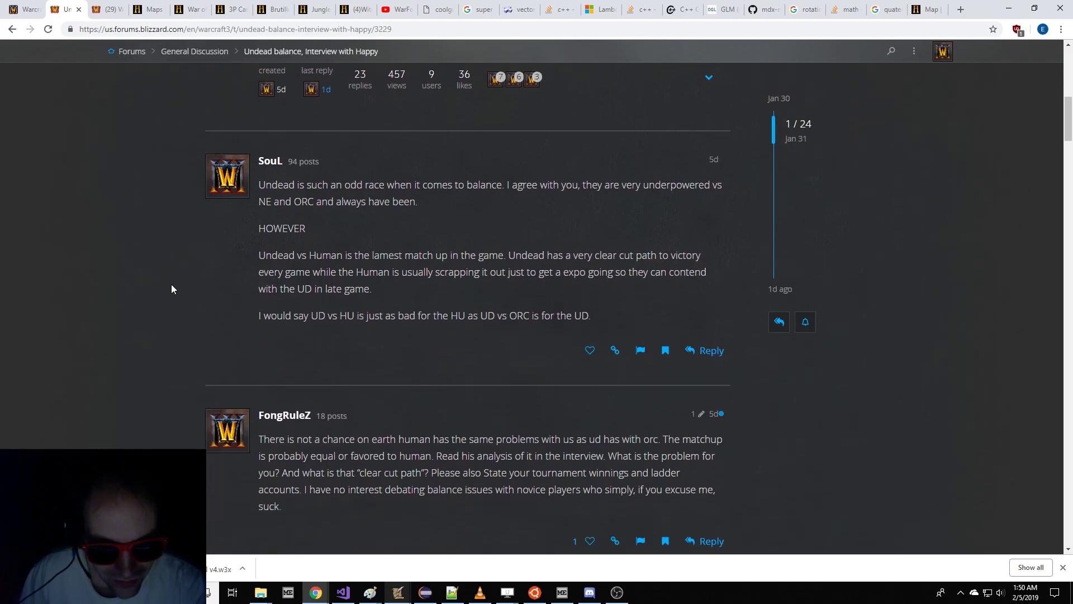
scroll(181, 288, down, 1)
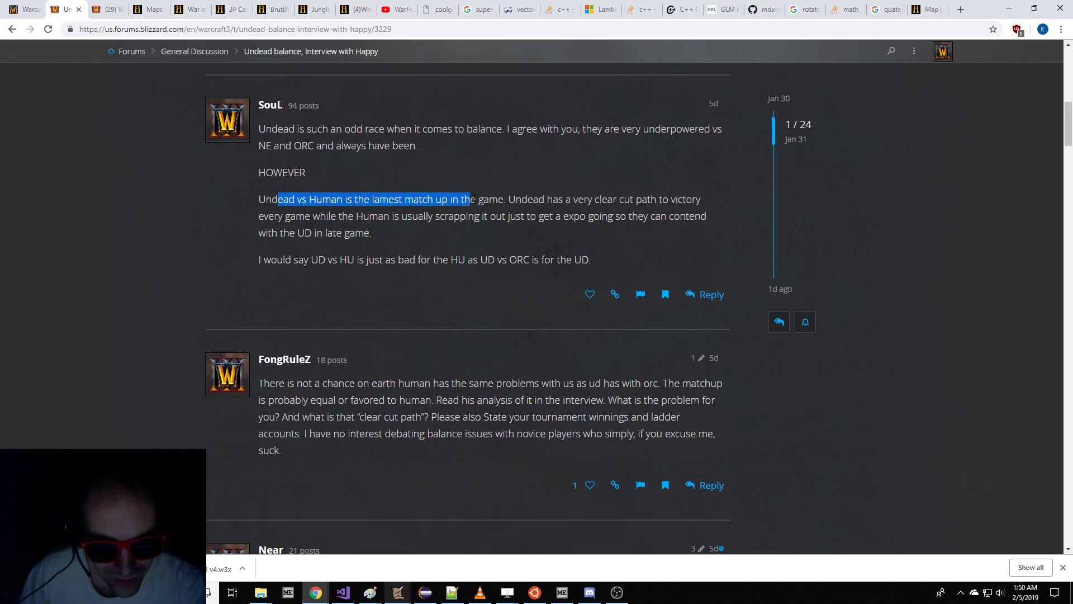
drag(707, 206, 445, 216)
drag(583, 219, 559, 239)
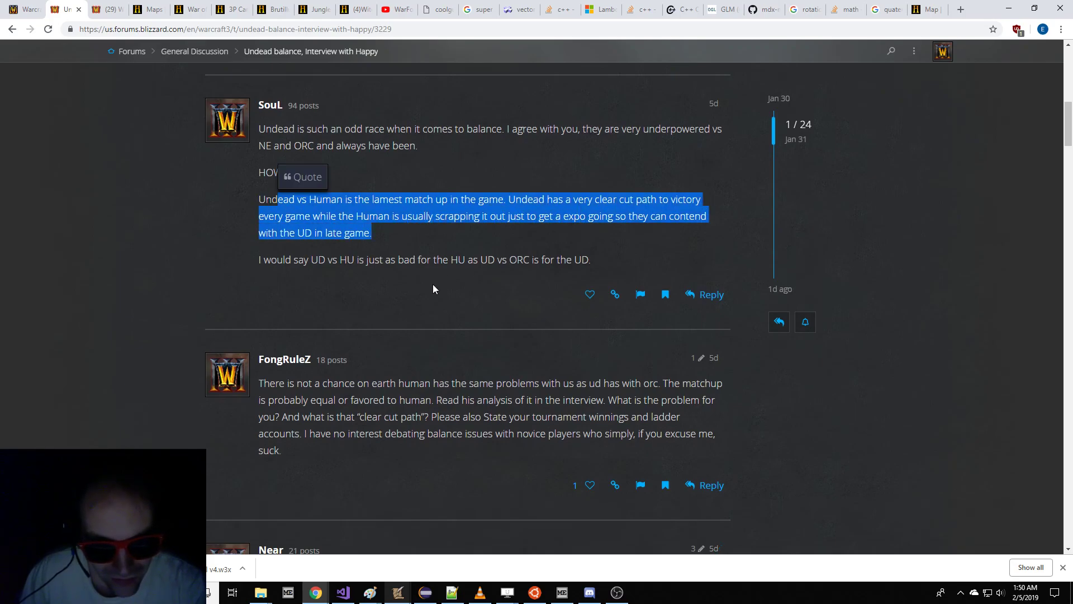
- Read the remaining replies in the "Undead balance, Interview with Happy" thread, including the comparison of each race's hero ultimates
scroll(433, 285, down, 1)
scroll(433, 286, down, 2)
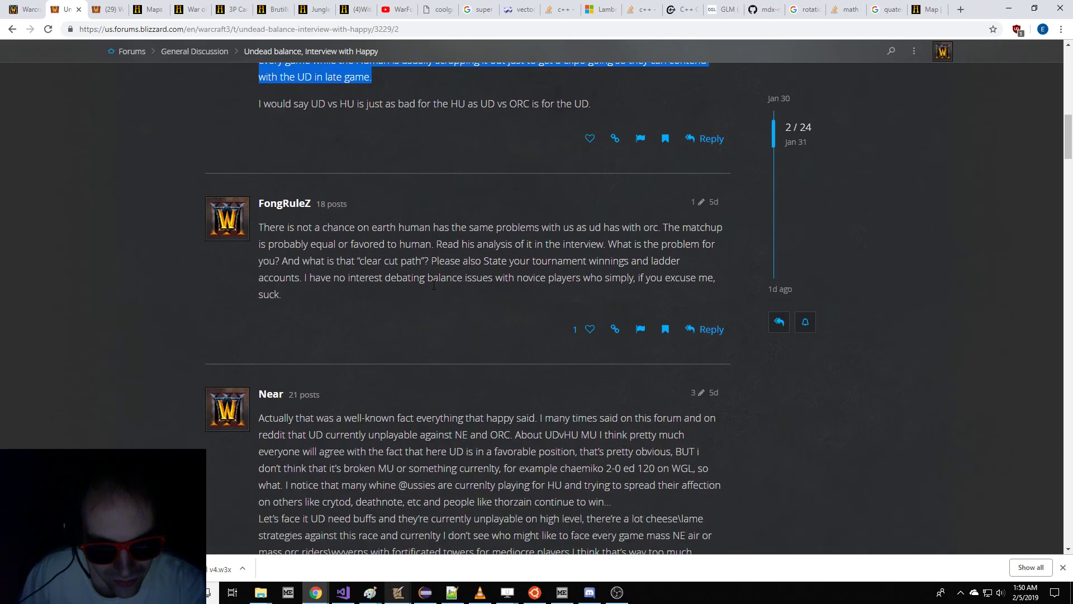
scroll(433, 284, down, 13)
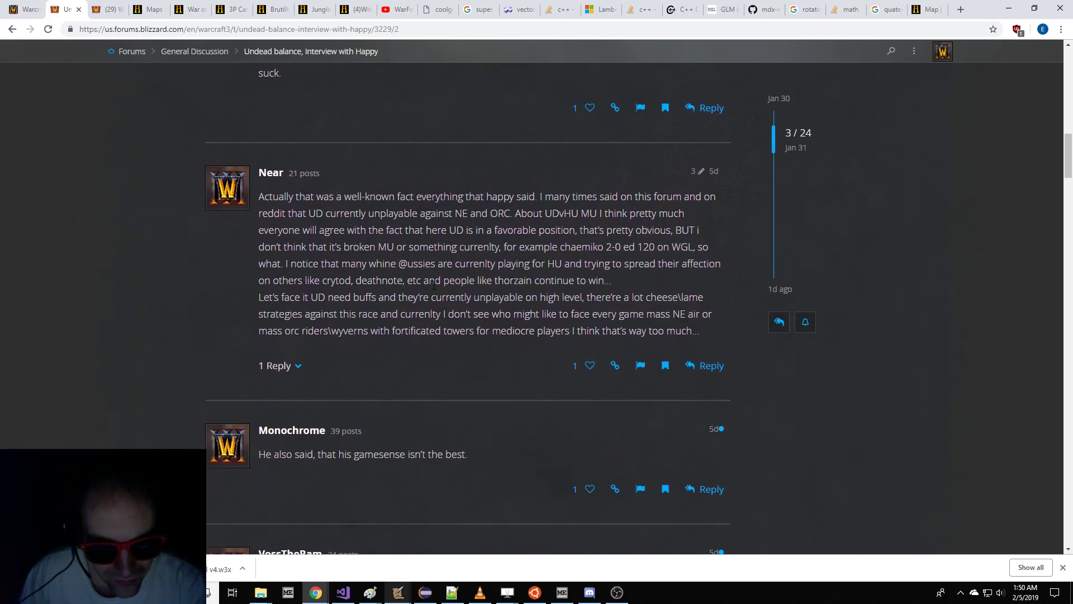
scroll(433, 285, down, 7)
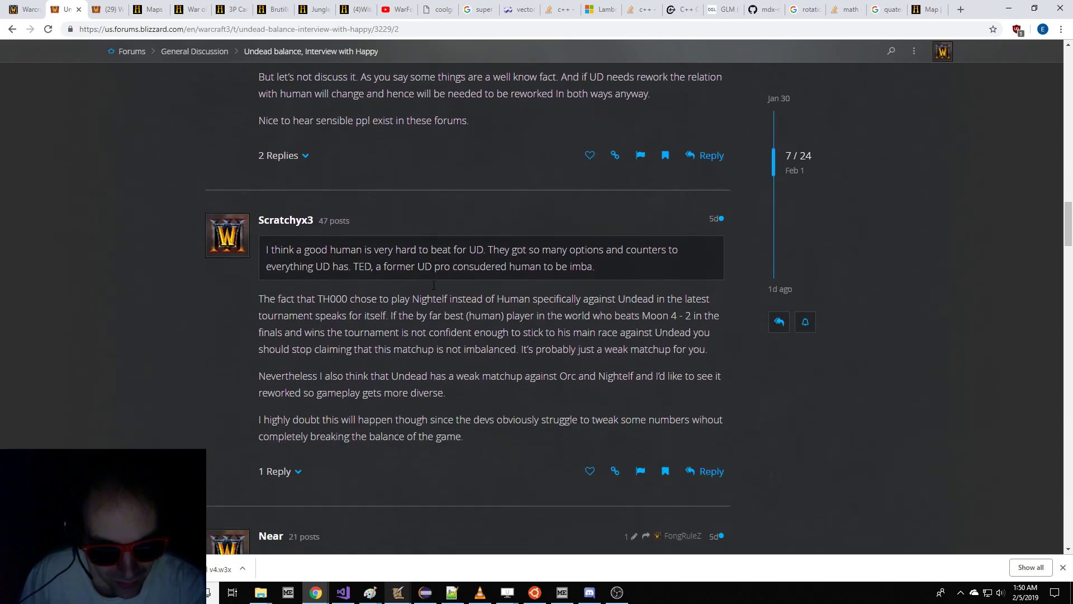
scroll(433, 286, down, 7)
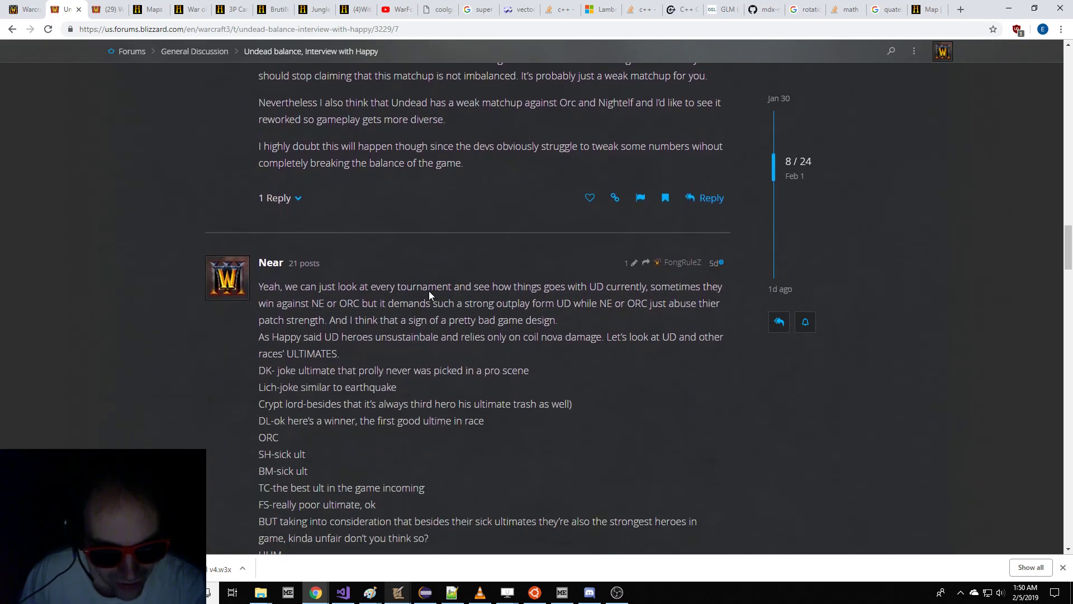
scroll(429, 290, down, 3)
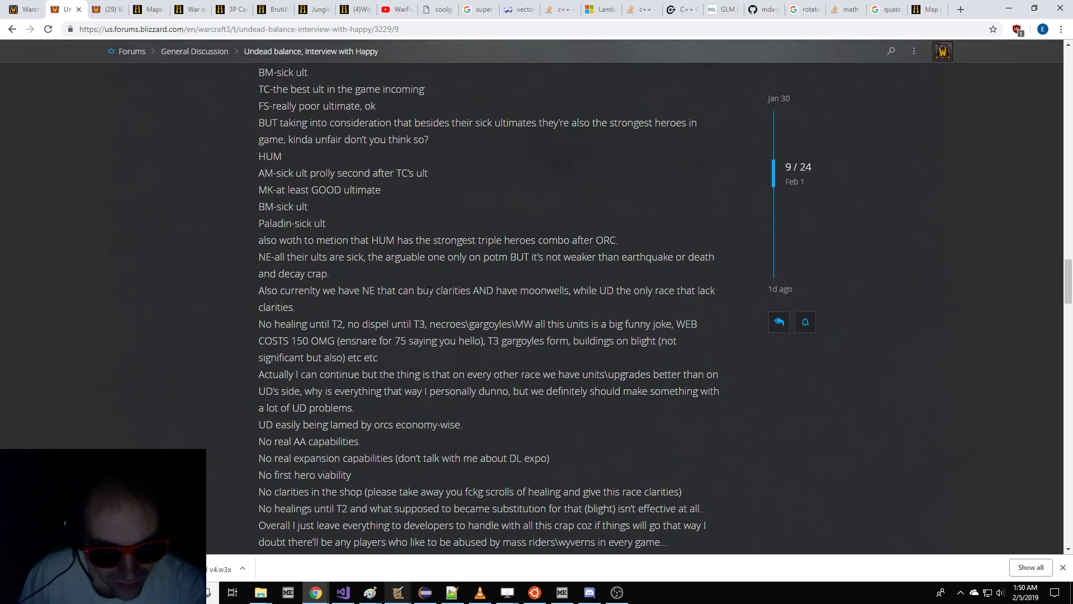
scroll(429, 291, down, 11)
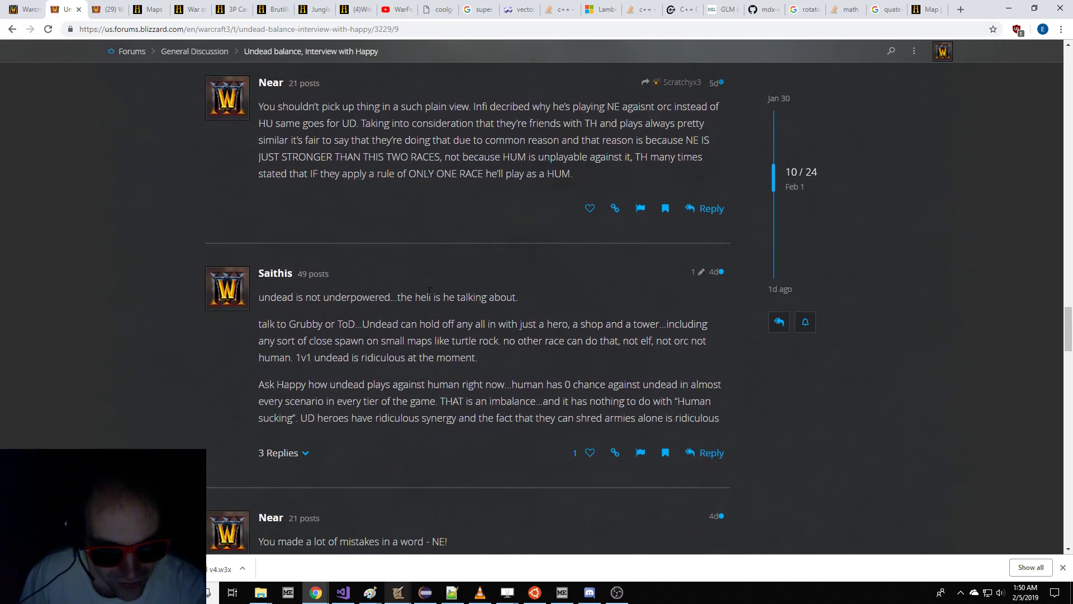
scroll(430, 290, down, 3)
- Switch to the Object Editor and start exporting the unit settings
mouse_move(399, 593)
click(456, 532)
click(270, 317)
scroll(271, 317, up, 8)
scroll(272, 317, up, 20)
scroll(273, 317, down, 16)
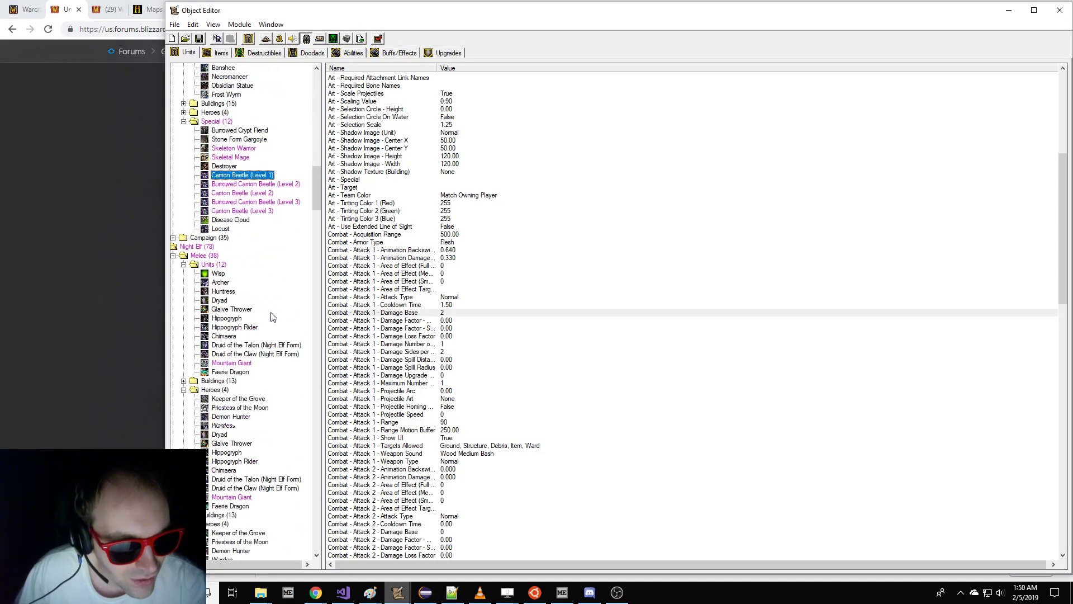
scroll(272, 317, up, 16)
click(175, 25)
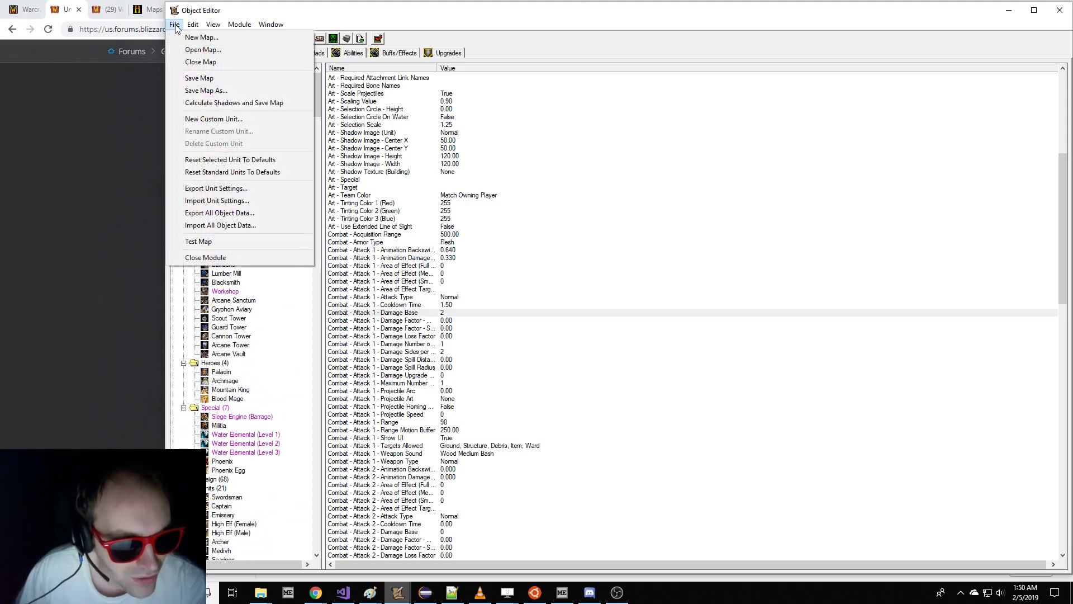
click(235, 189)
- Browse the export destination to the Warcraft III folder in Program Files (x86) on the C: drive
drag(356, 42, 483, 133)
click(479, 148)
click(431, 148)
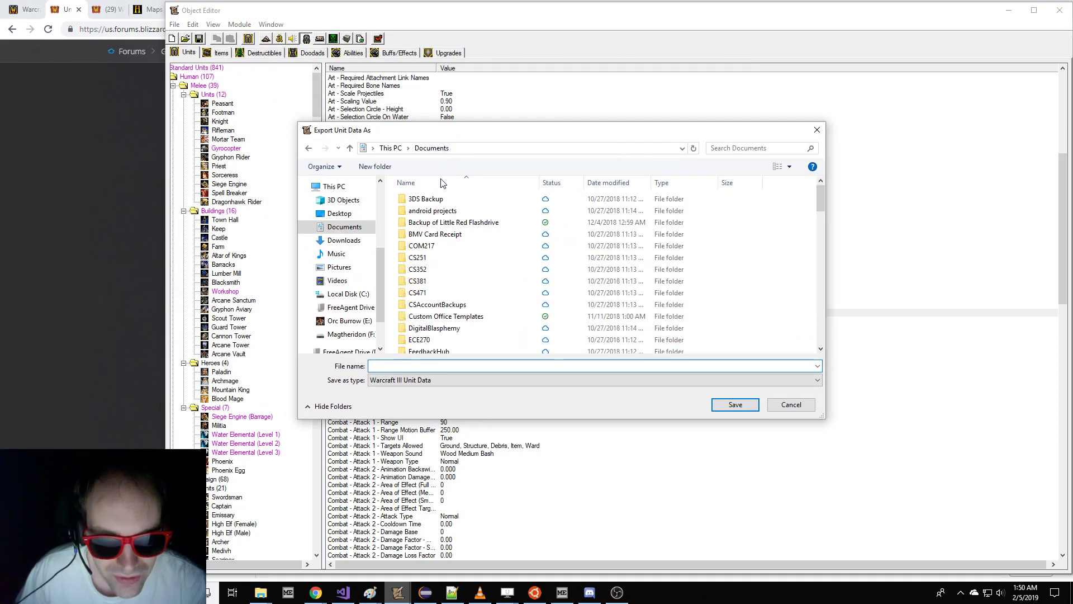
click(352, 294)
click(449, 282)
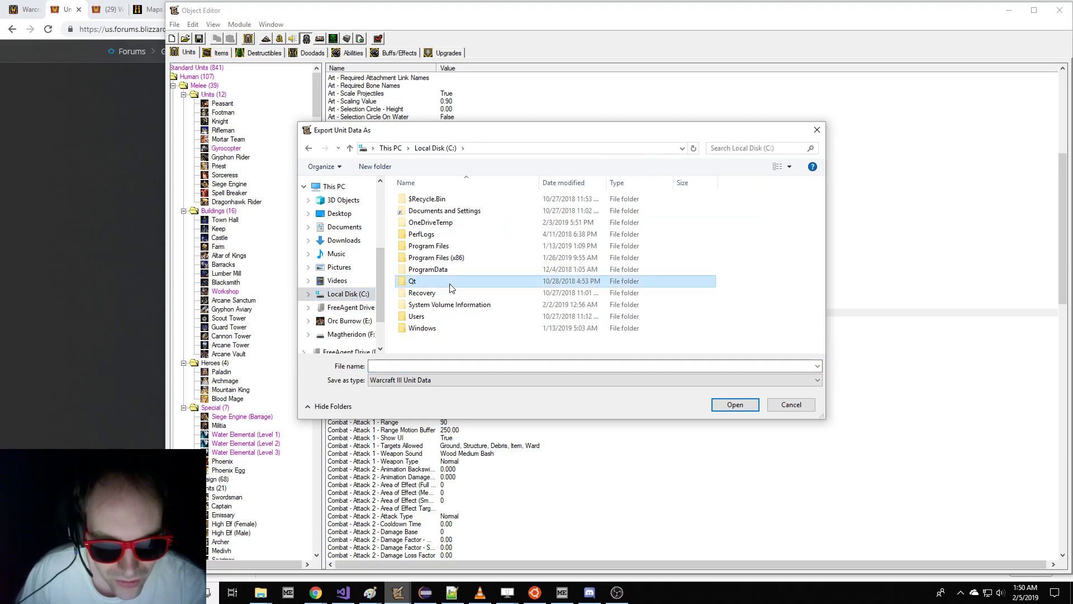
double_click(448, 258)
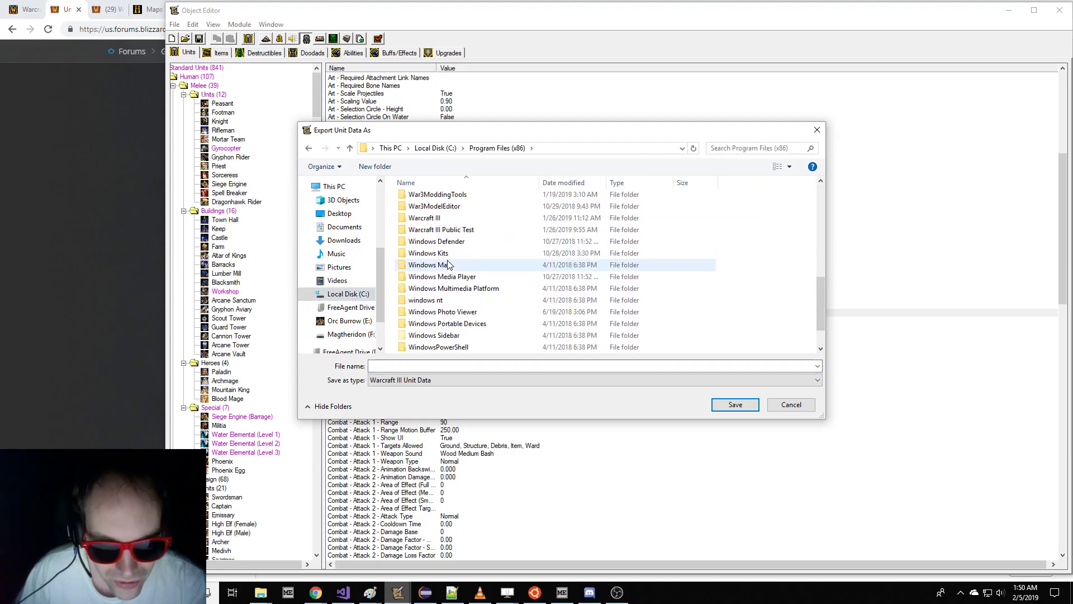
scroll(449, 267, up, 5)
scroll(450, 263, down, 4)
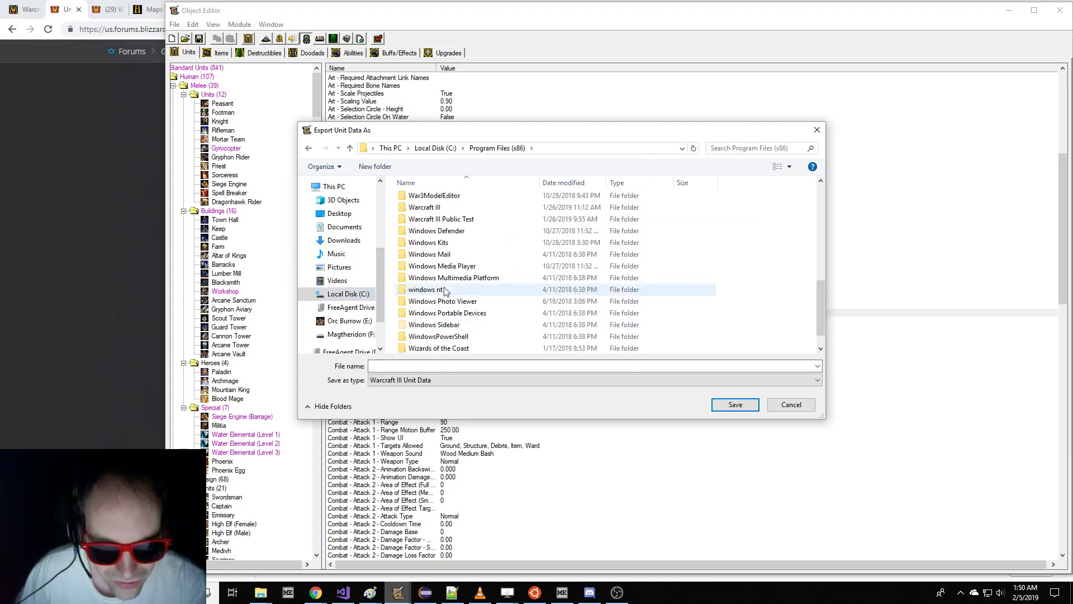
double_click(458, 224)
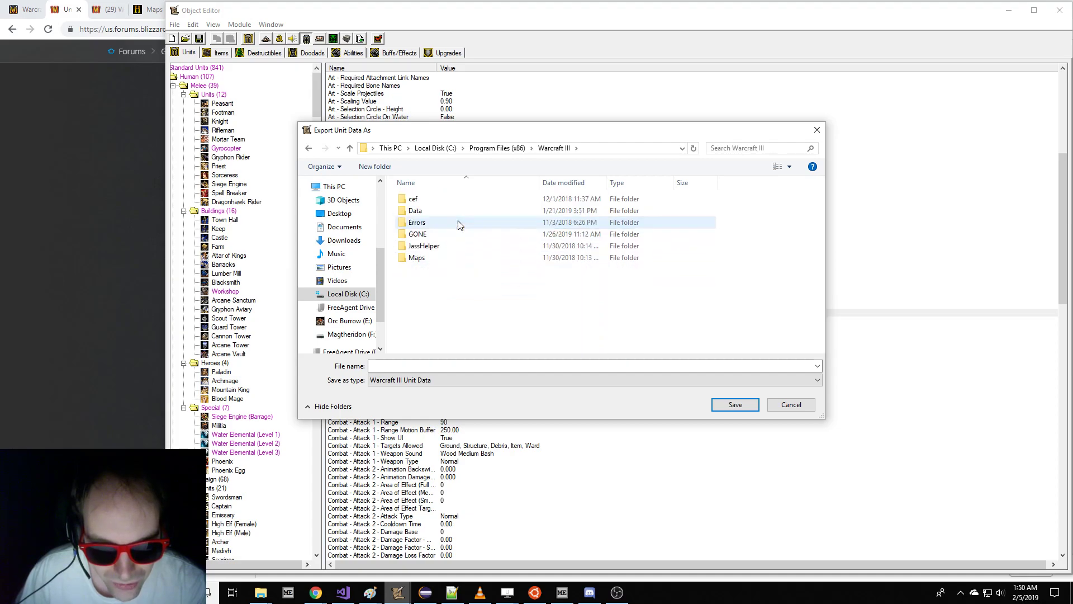
- Create a folder named War3mod.mpq in the Warcraft III folder and save the unit data inside it
right_click(428, 286)
mouse_move(486, 448)
click(594, 442)
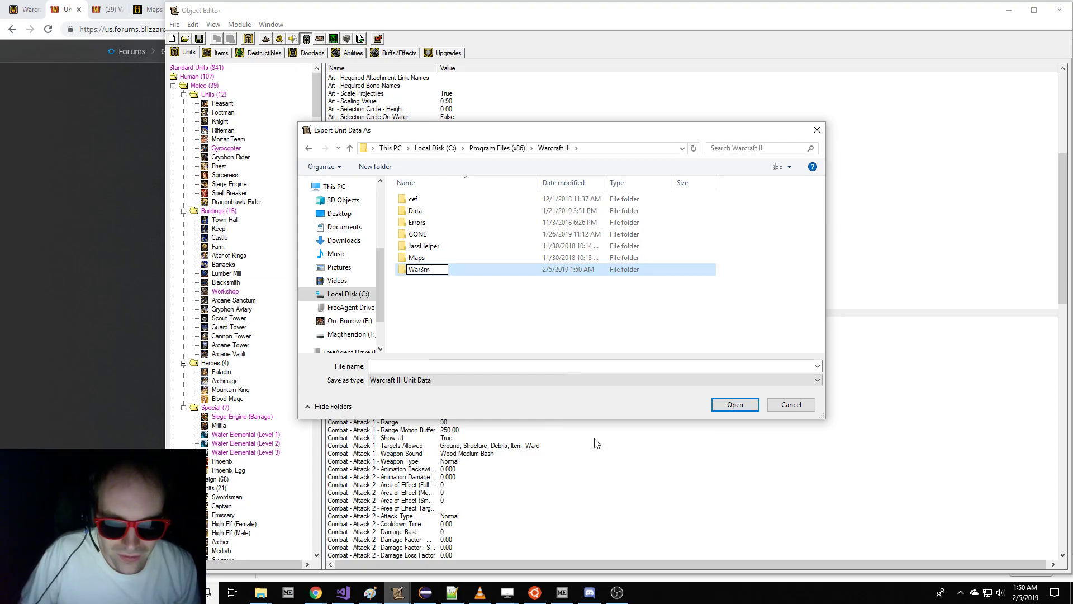
key(Return)
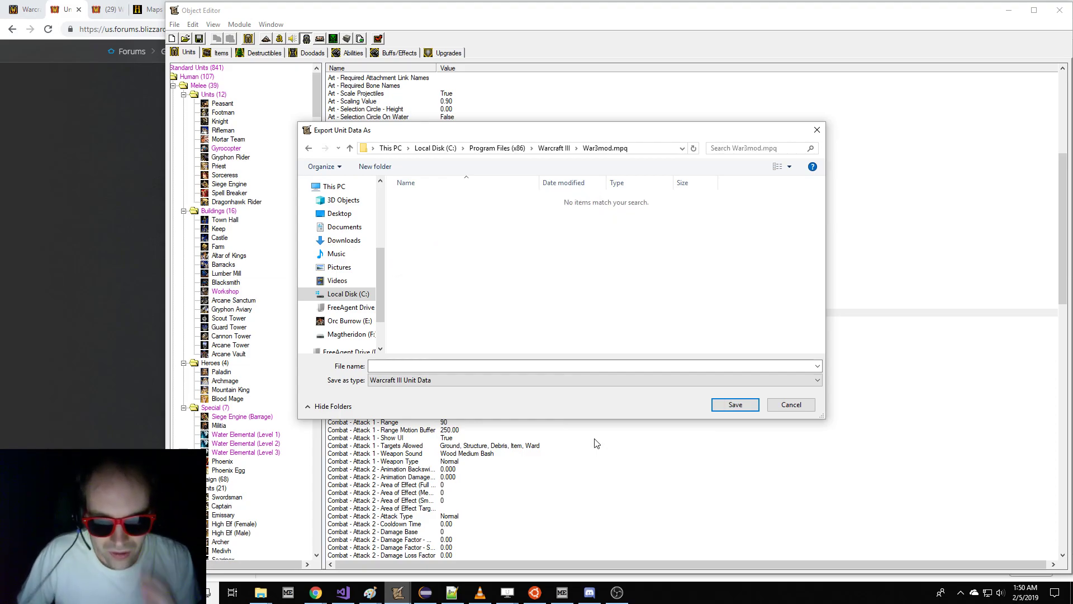
click(513, 366)
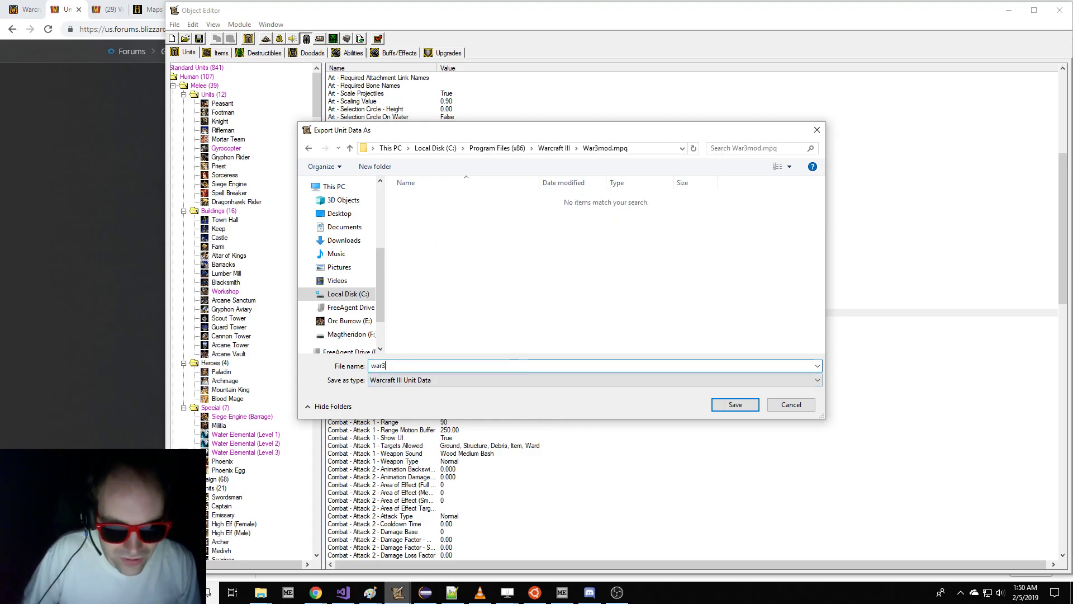
key(Return)
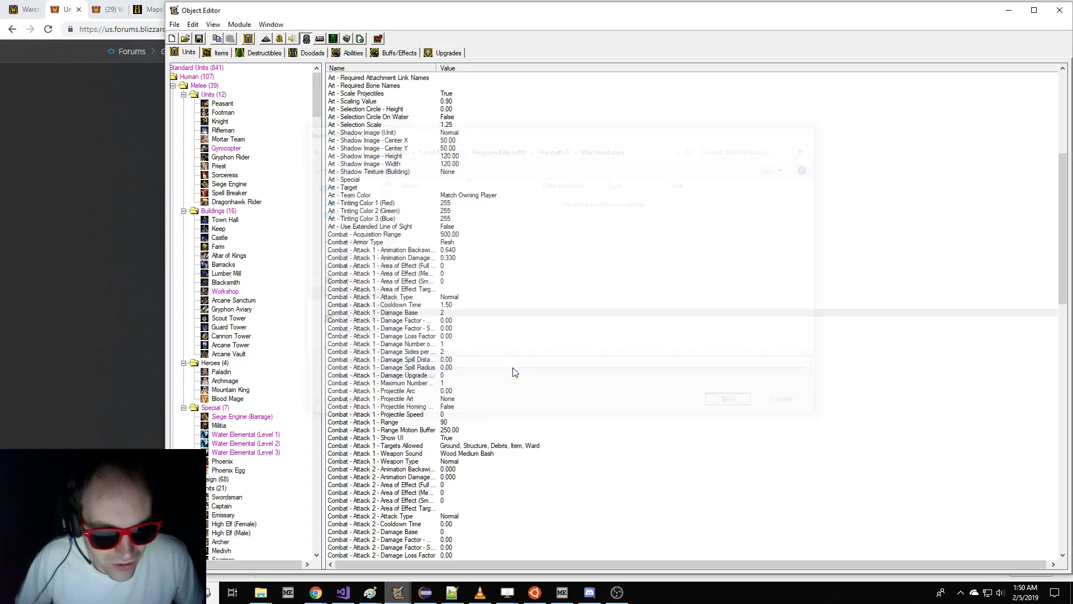
- Export the ability settings as war3map.w3a into the War3mod.mpq folder
click(332, 54)
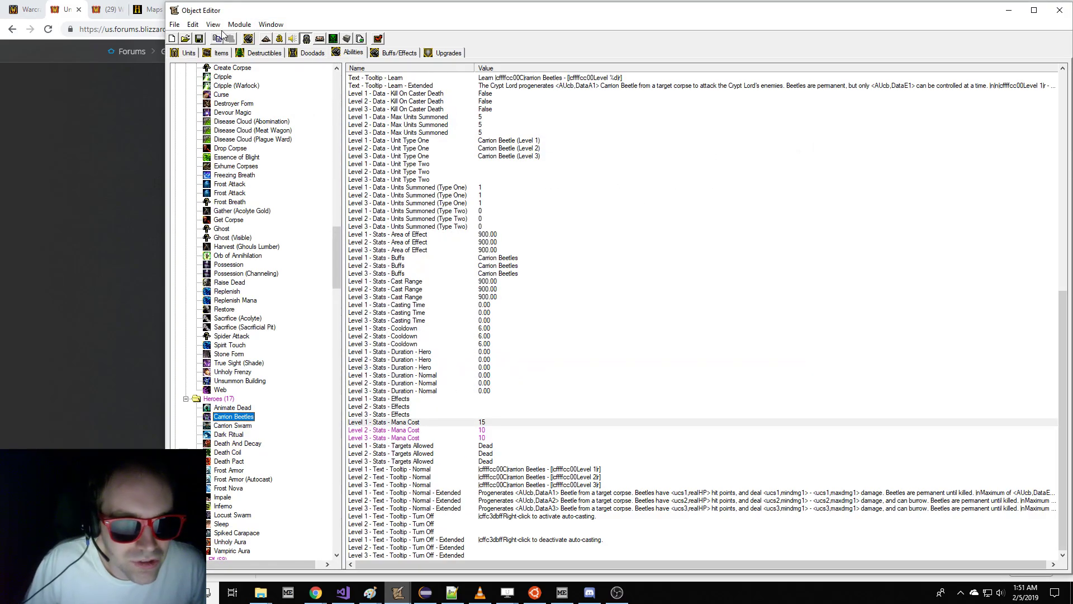
click(175, 25)
click(239, 190)
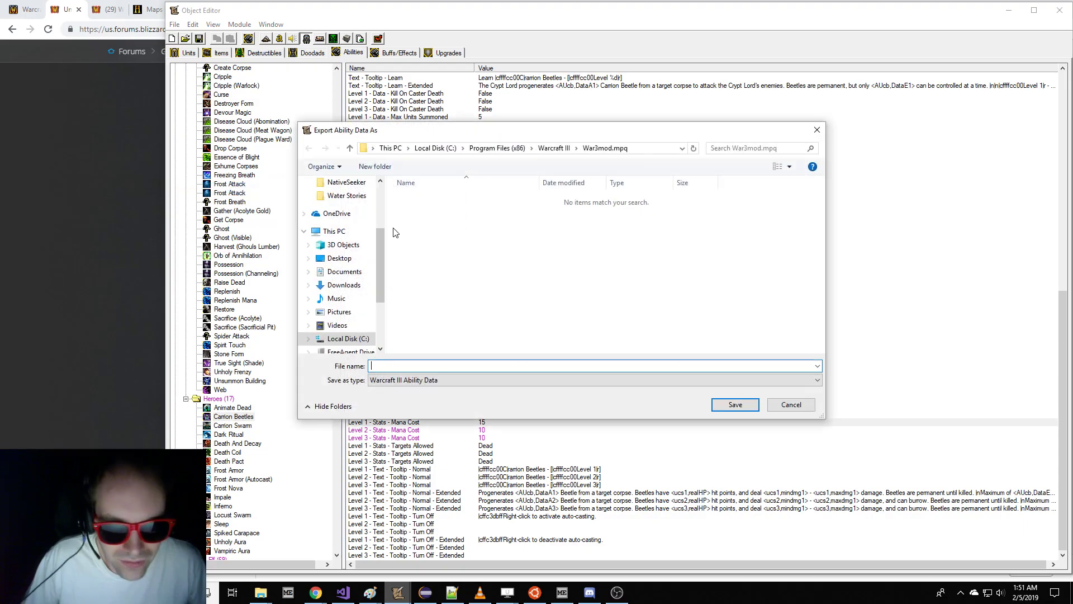
text(war3map.w3a)
key(Return)
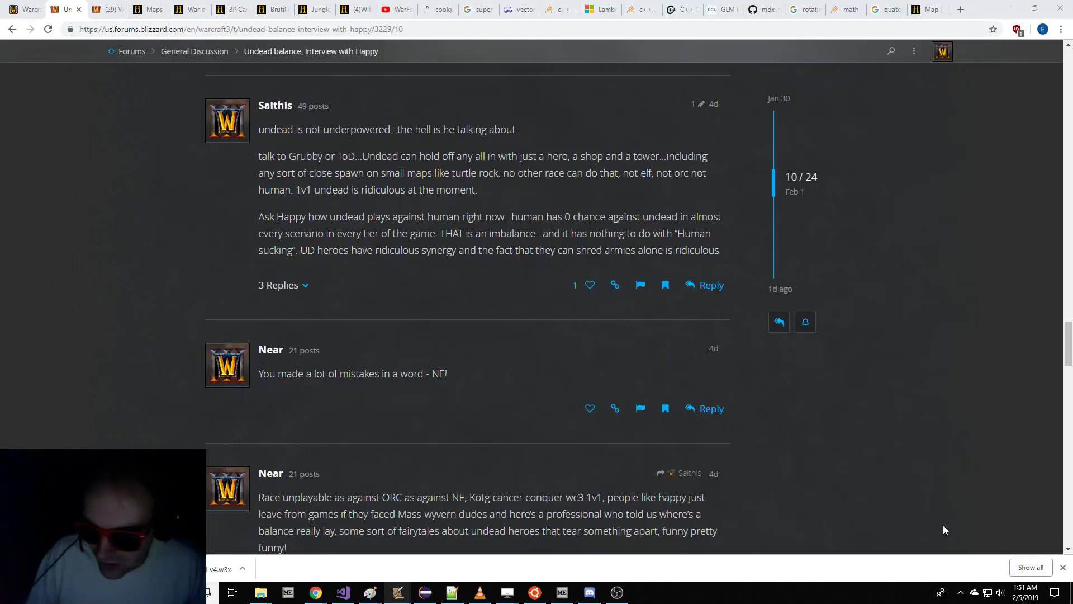
- Switch to the Warcraft III game and open the custom game setup with its map list
key(super+d)
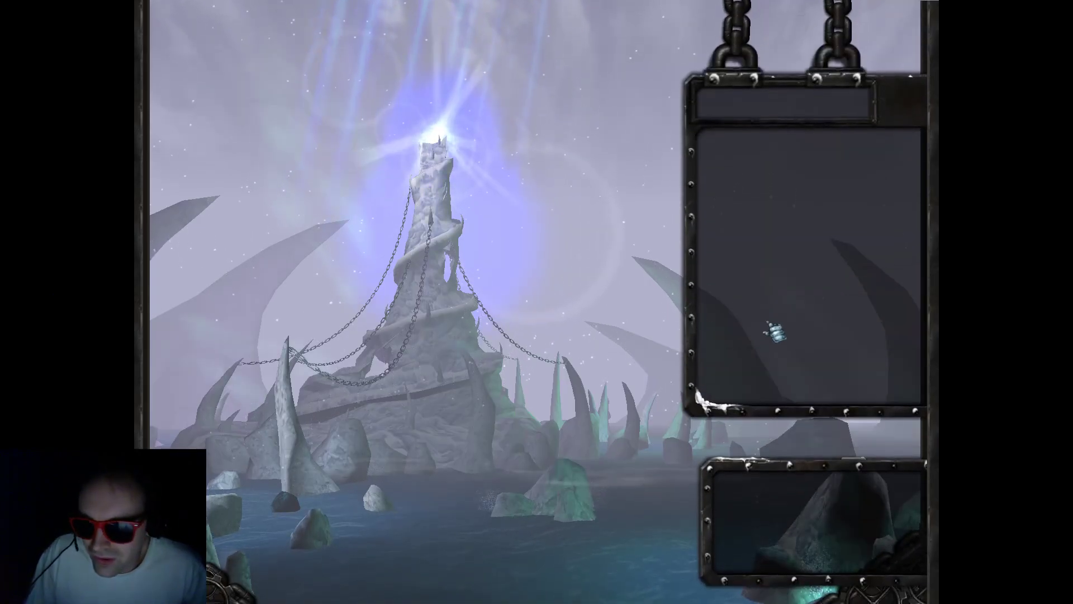
click(786, 383)
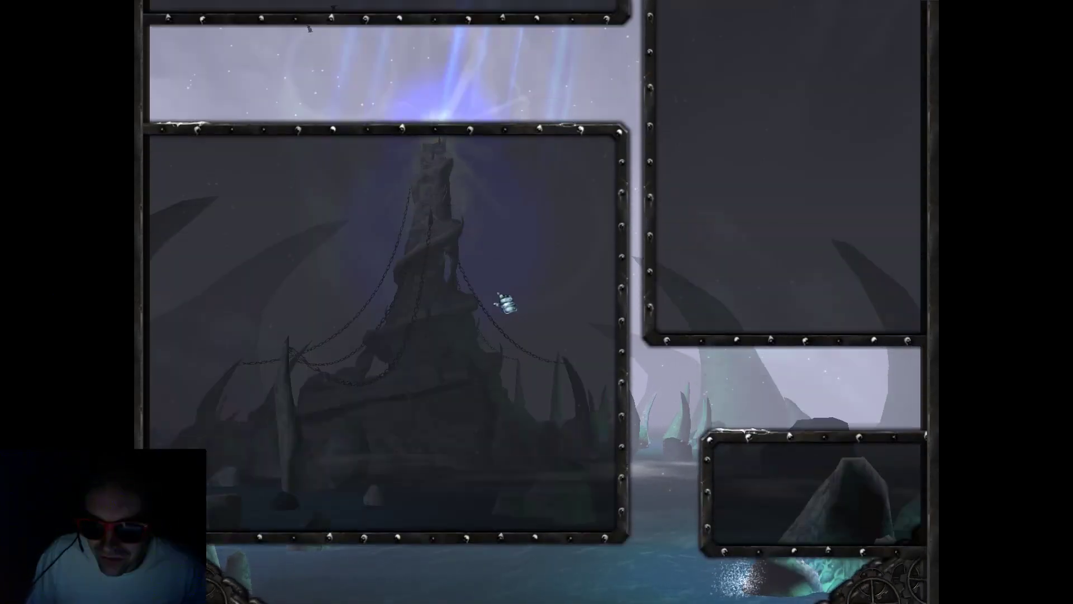
scroll(457, 92, down, 5)
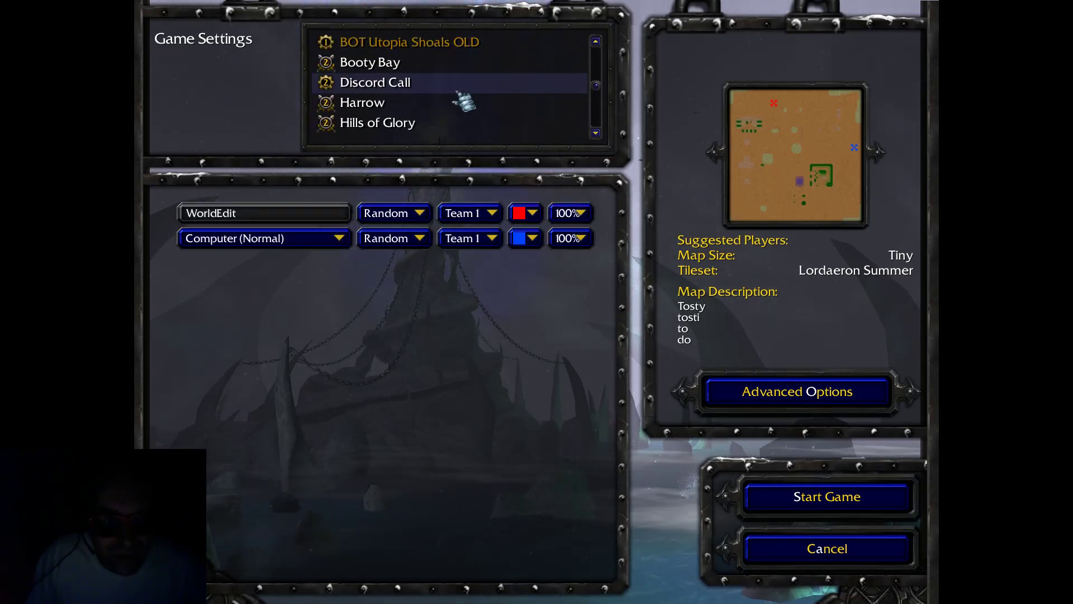
- Browse the custom game maps, select Frozen Clover LV and start the game as Orc
click(390, 64)
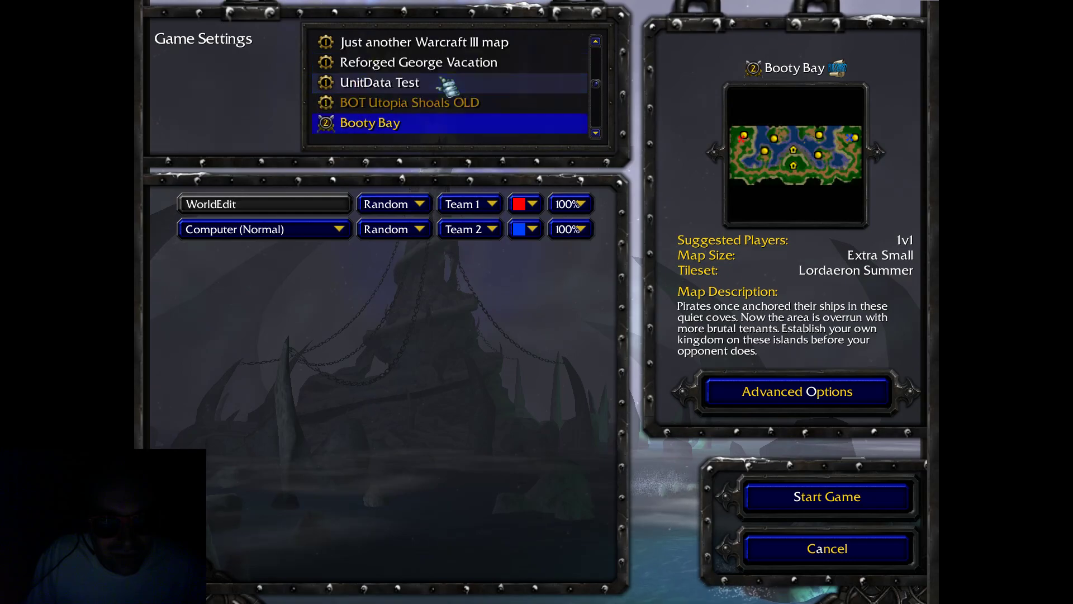
scroll(377, 105, down, 4)
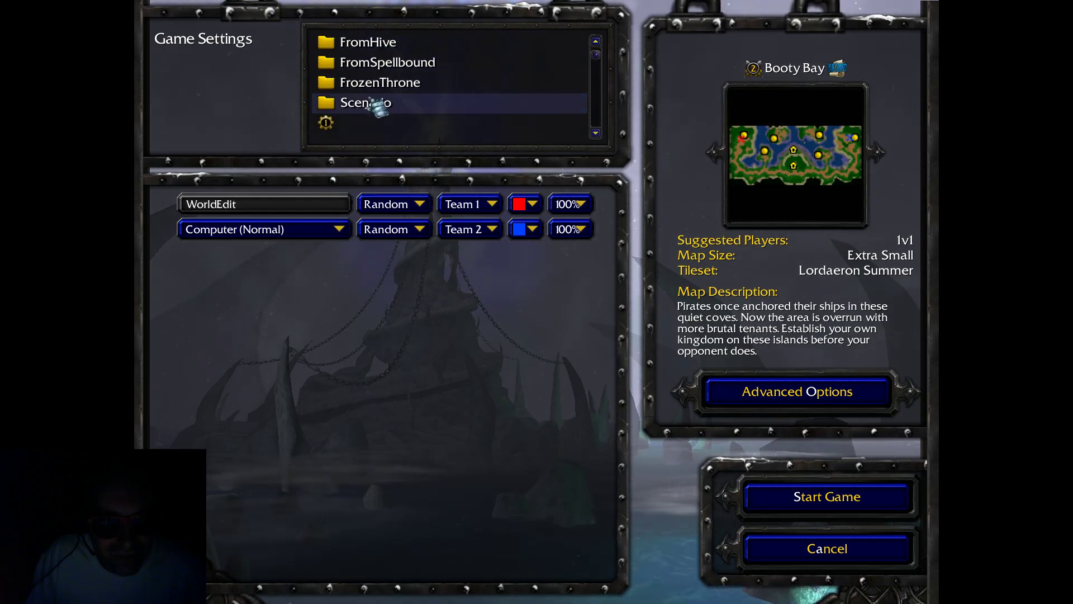
double_click(439, 63)
scroll(439, 73, down, 6)
click(400, 79)
scroll(469, 95, up, 4)
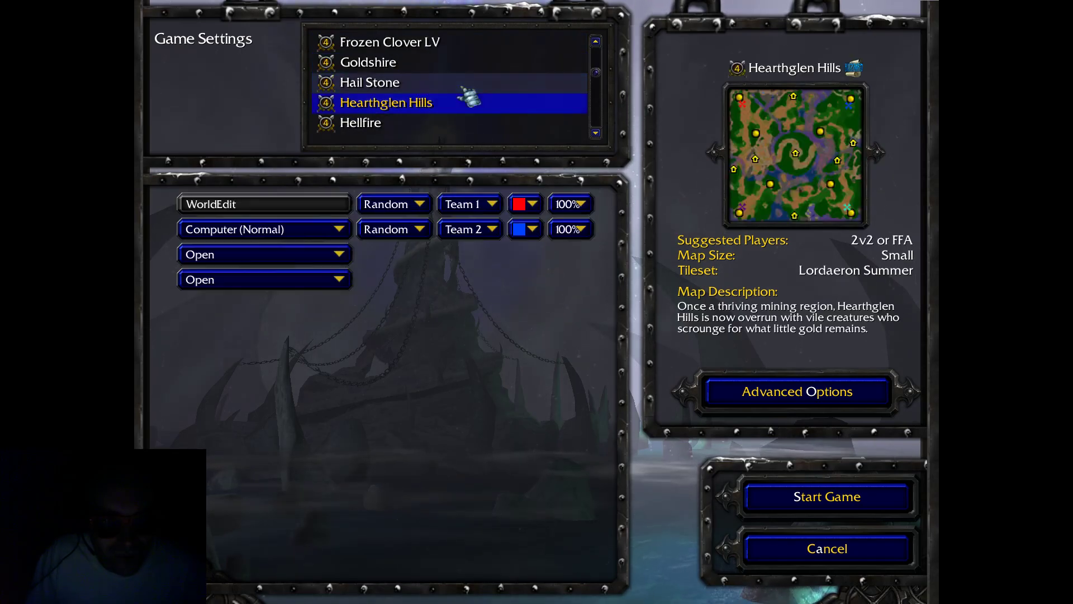
click(430, 107)
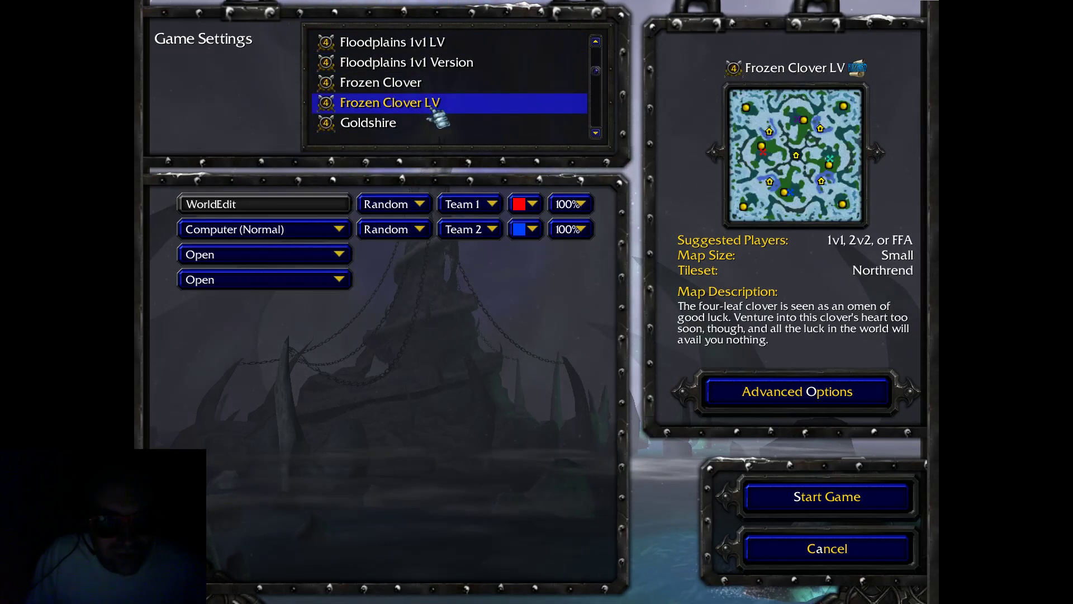
click(414, 210)
click(404, 265)
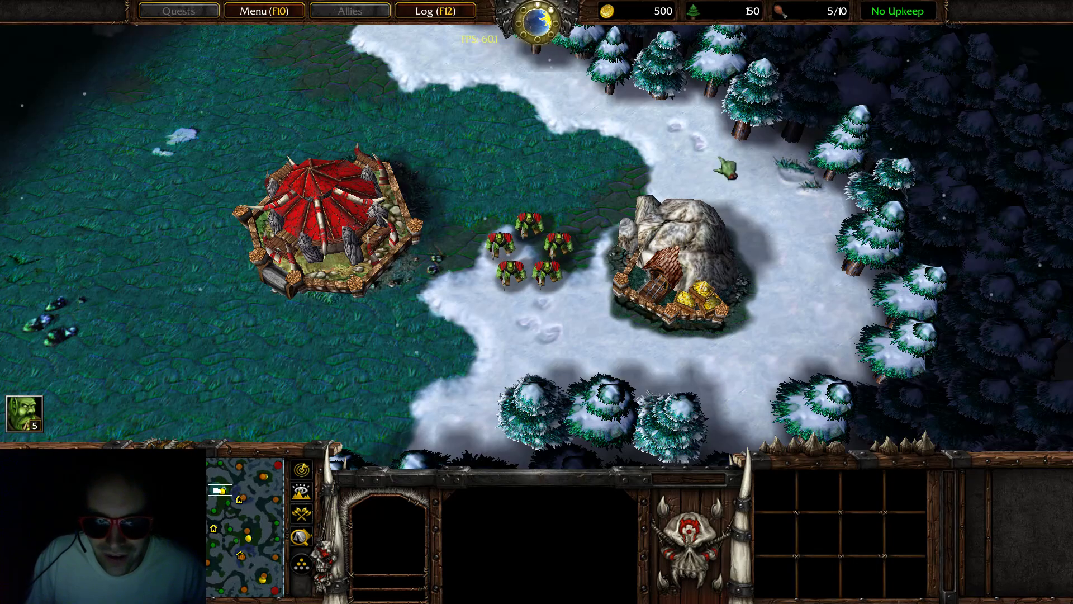
- Select one Peon and send it to the open grass beside the Great Hall
click(559, 235)
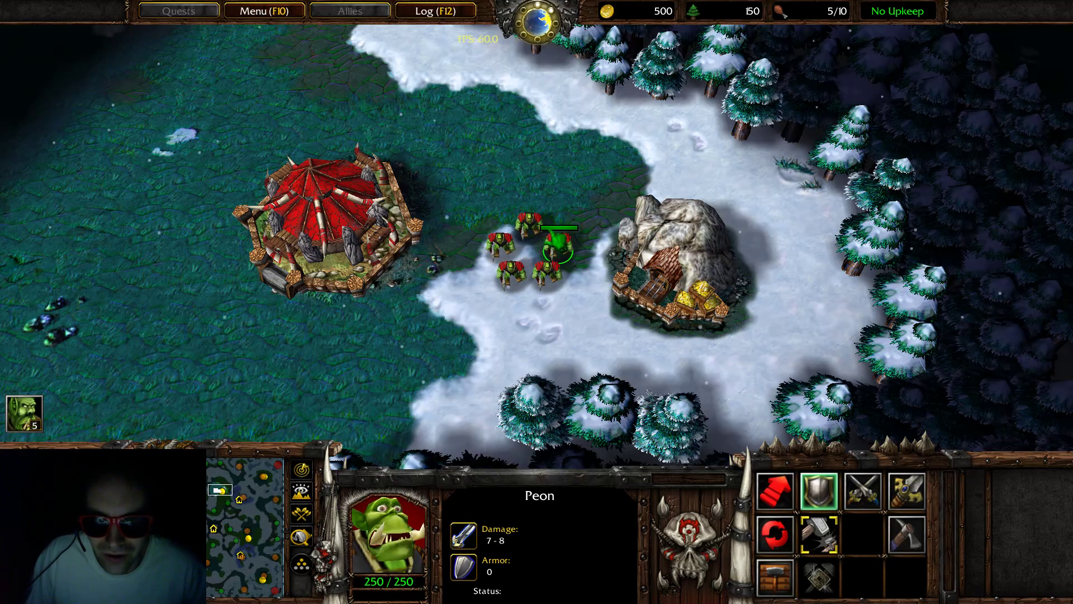
click(531, 222)
right_click(252, 114)
right_click(307, 228)
- Enter the cheats greedisgood 999999 for resources and warpten for faster construction
key(Return)
text(g)
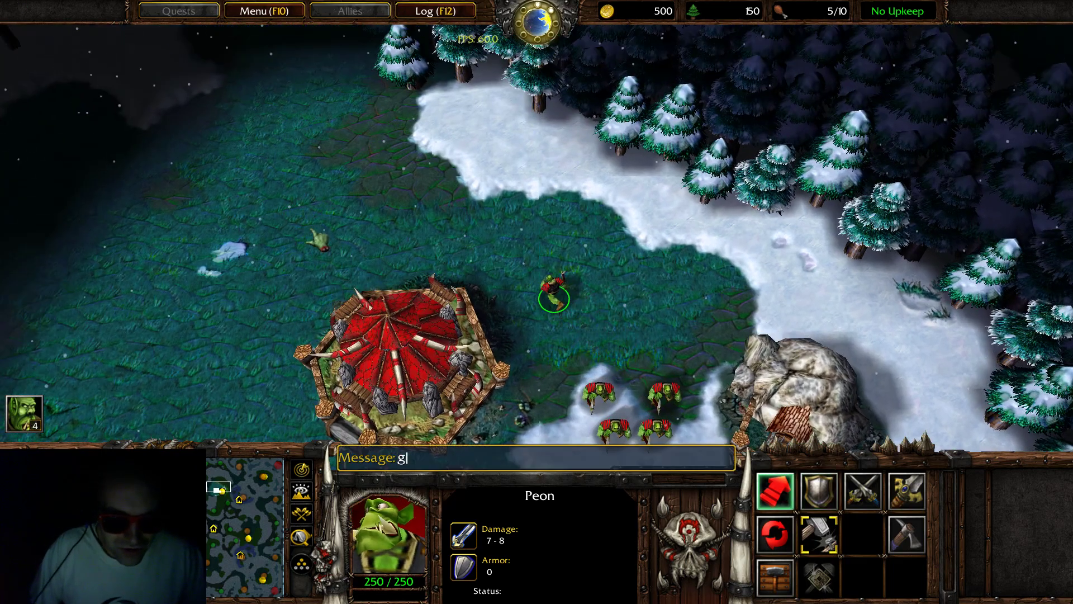
text(reedisgood 999999)
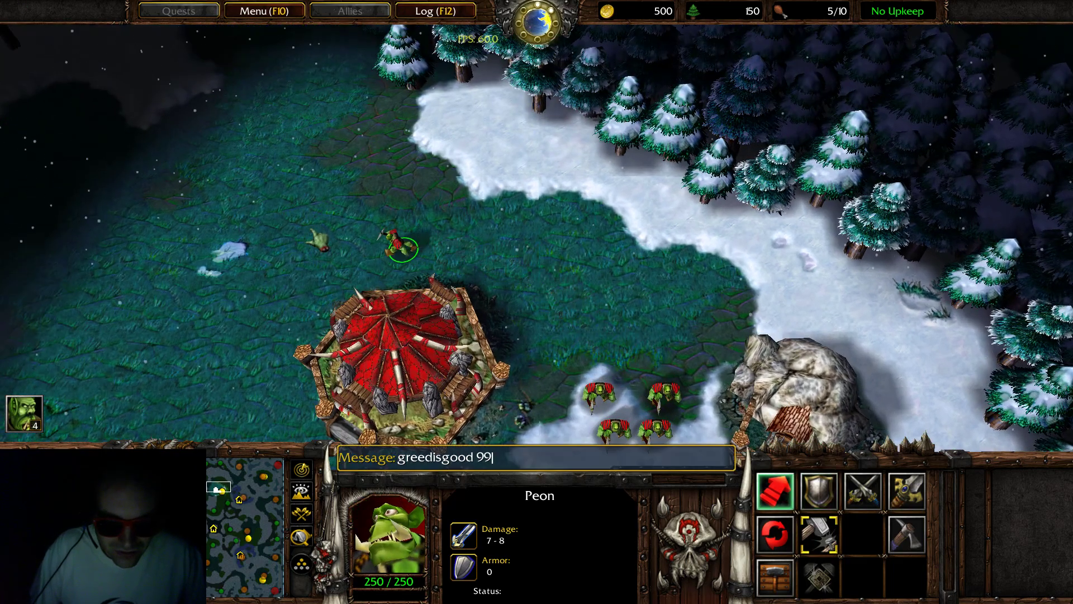
key(Return)
key(Return)
text(warpten)
key(Return)
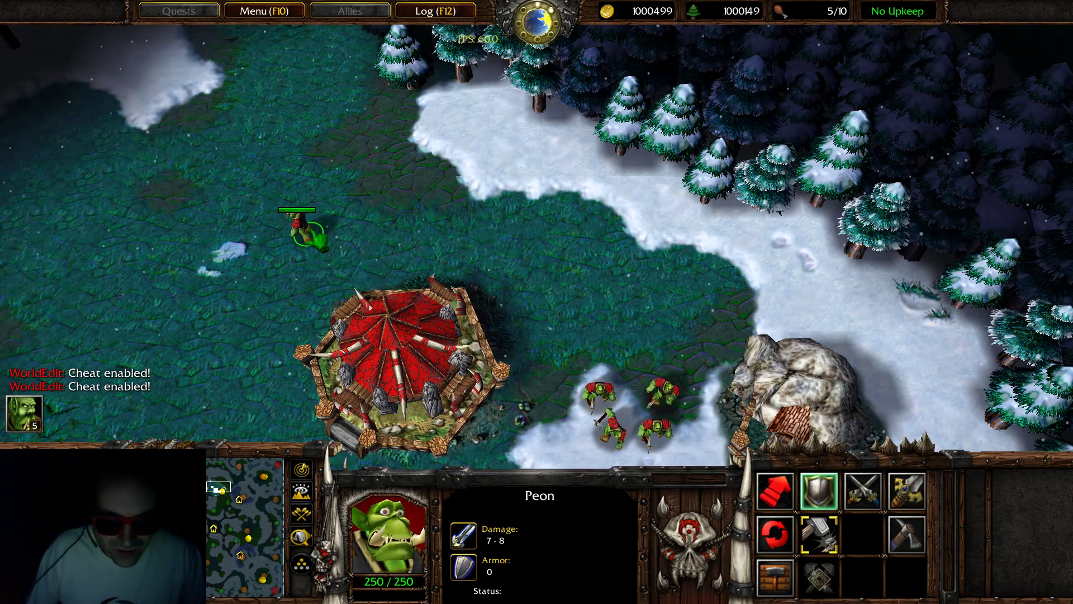
- Start the Stronghold upgrade at the Great Hall
key(b)
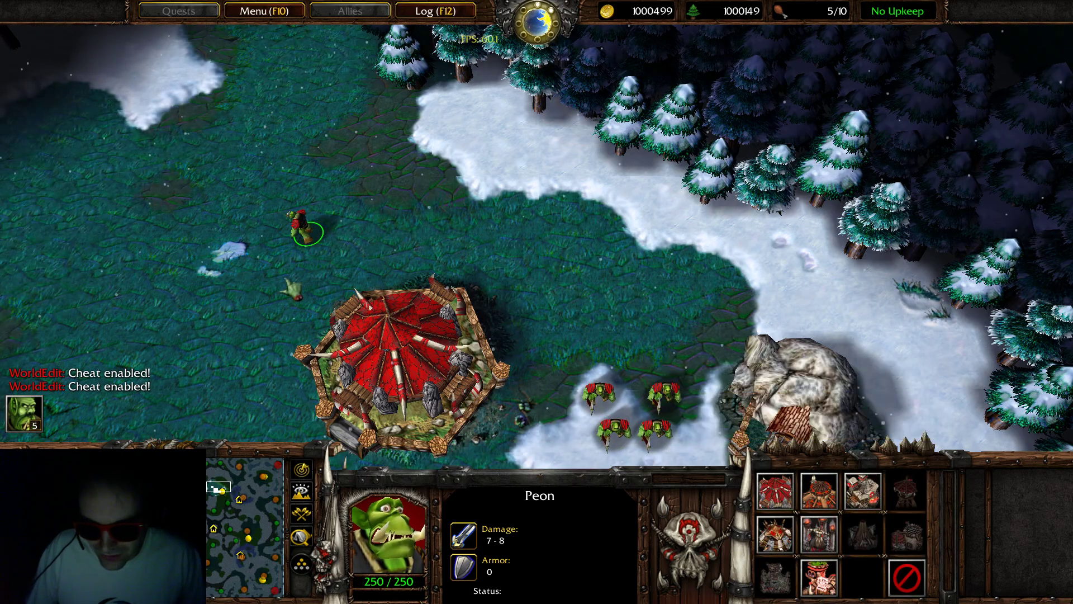
click(370, 347)
click(862, 490)
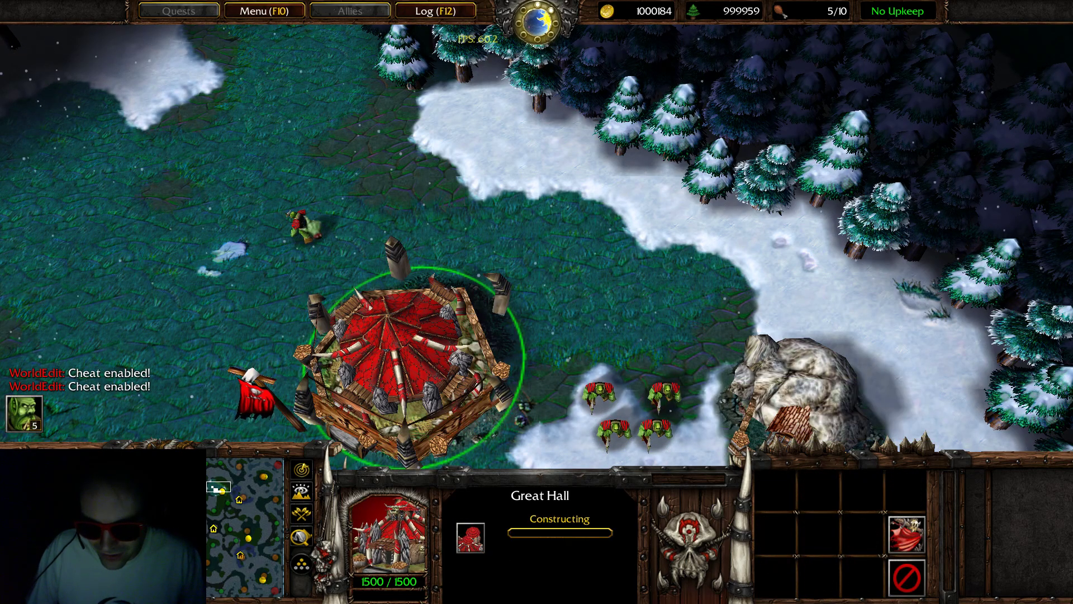
- Have the lone Peon build a War Mill on the open grass beside the Great Hall
drag(273, 168, 340, 235)
right_click(205, 190)
key(b)
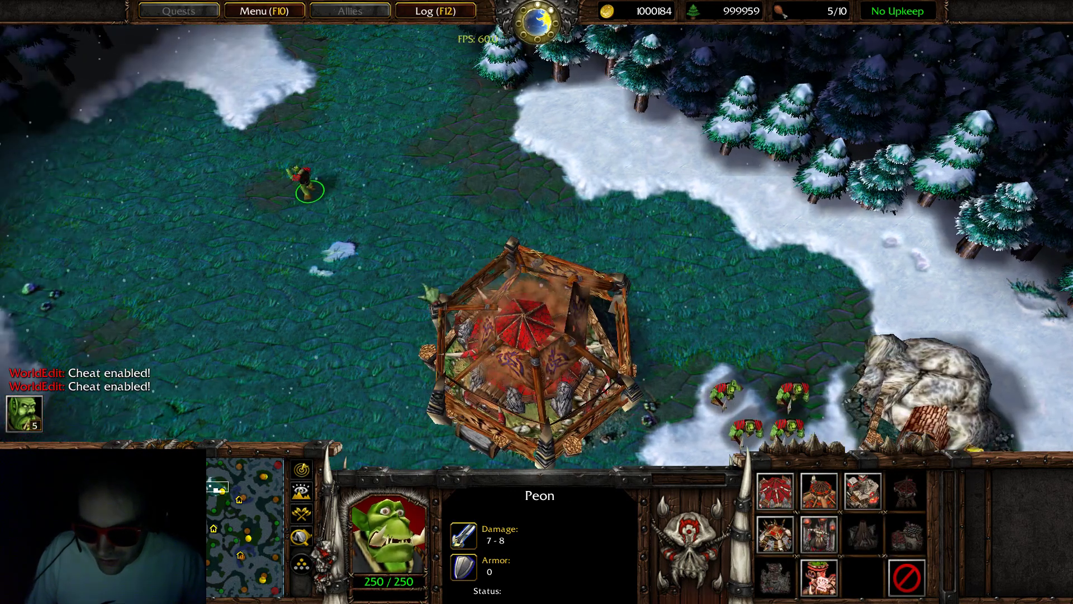
click(863, 490)
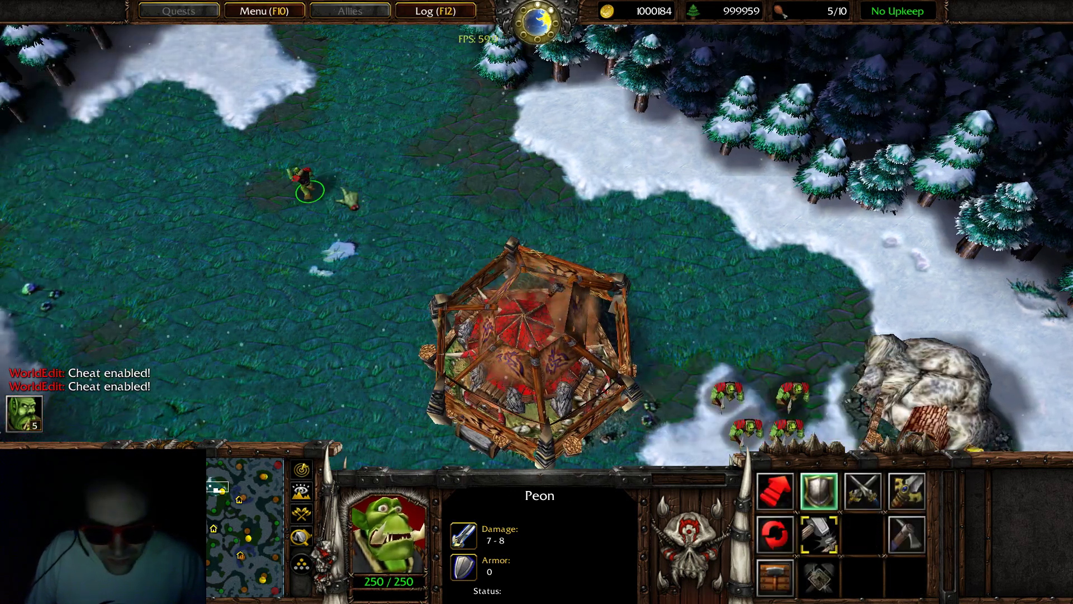
click(331, 168)
- Check the Stronghold upgrade and the War Mill's Reinforced Defenses upgrade
click(587, 344)
click(325, 174)
click(395, 383)
click(313, 174)
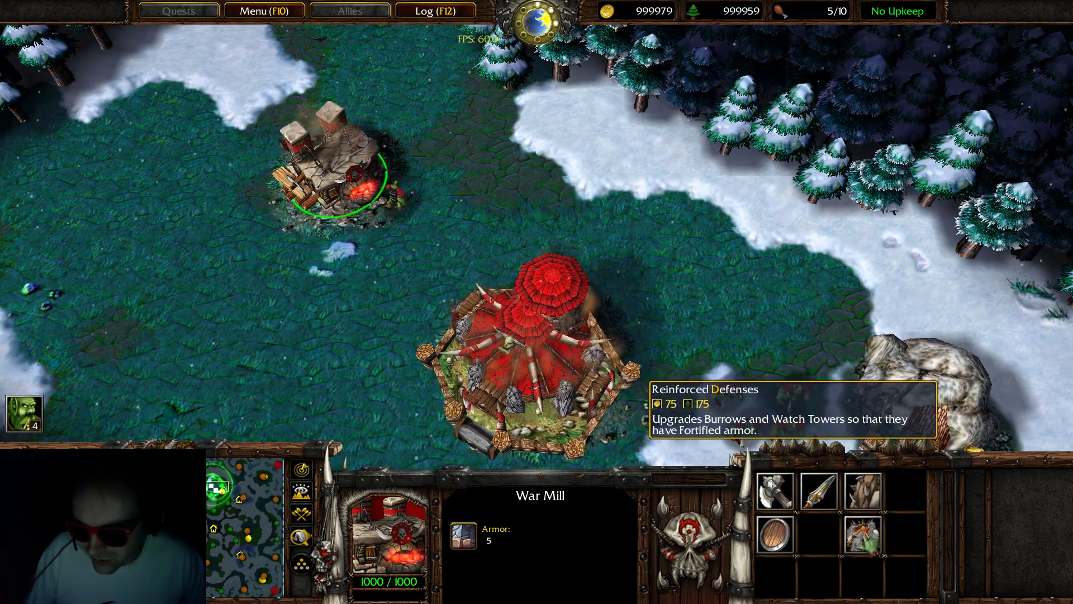
- Move the builder Peon to the open grass near the Stronghold and have it build a Beastiary
click(438, 152)
right_click(513, 147)
right_click(369, 307)
right_click(253, 267)
right_click(521, 269)
right_click(399, 297)
key(b)
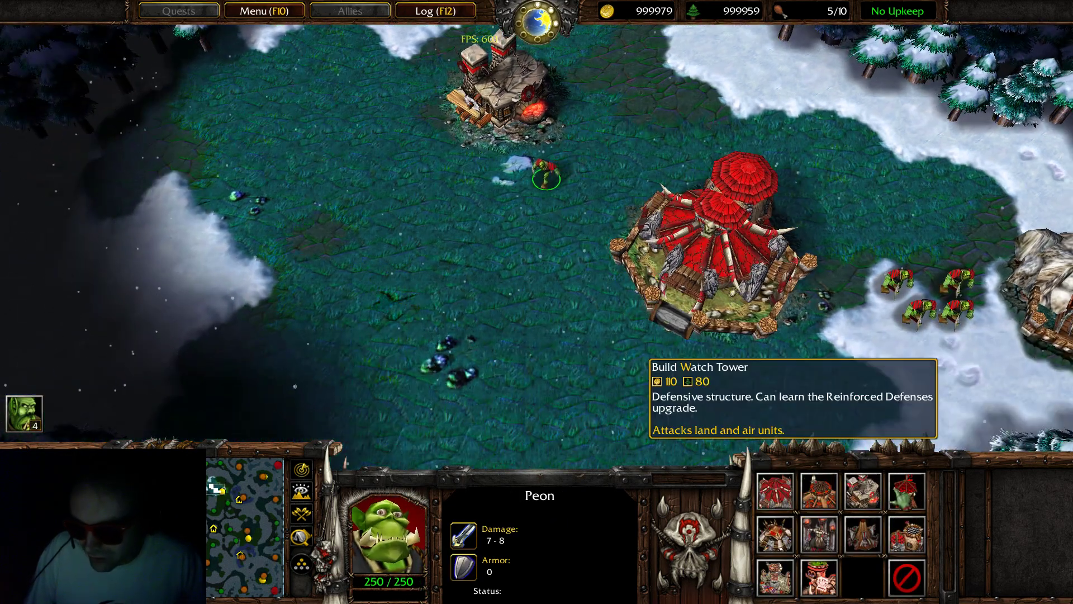
click(907, 539)
click(400, 269)
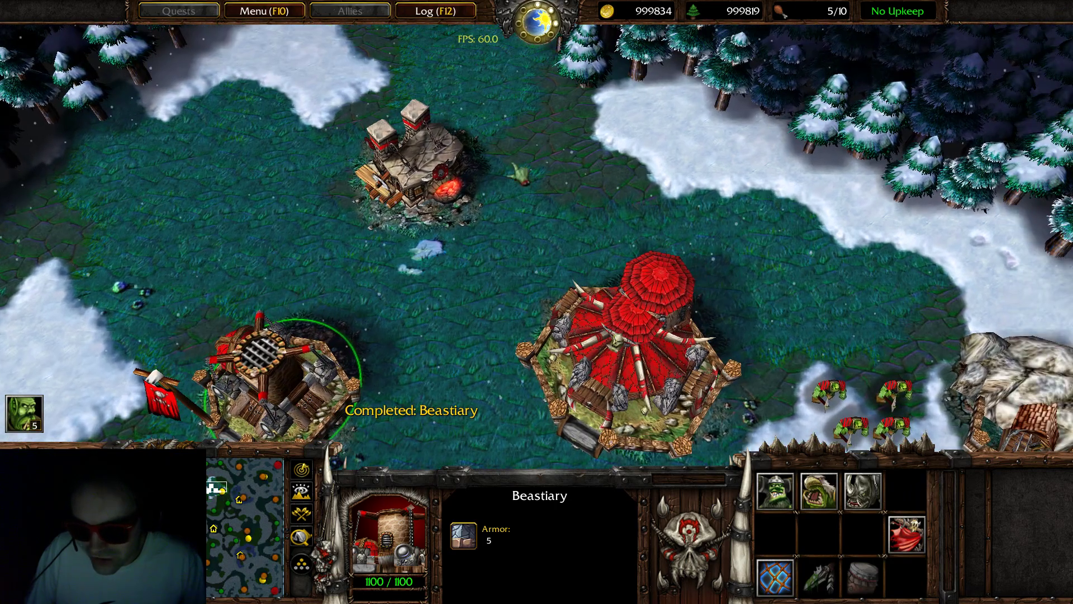
- Examine the available commands and upgrades of the War Mill, Stronghold and Beastiary
click(412, 140)
click(662, 349)
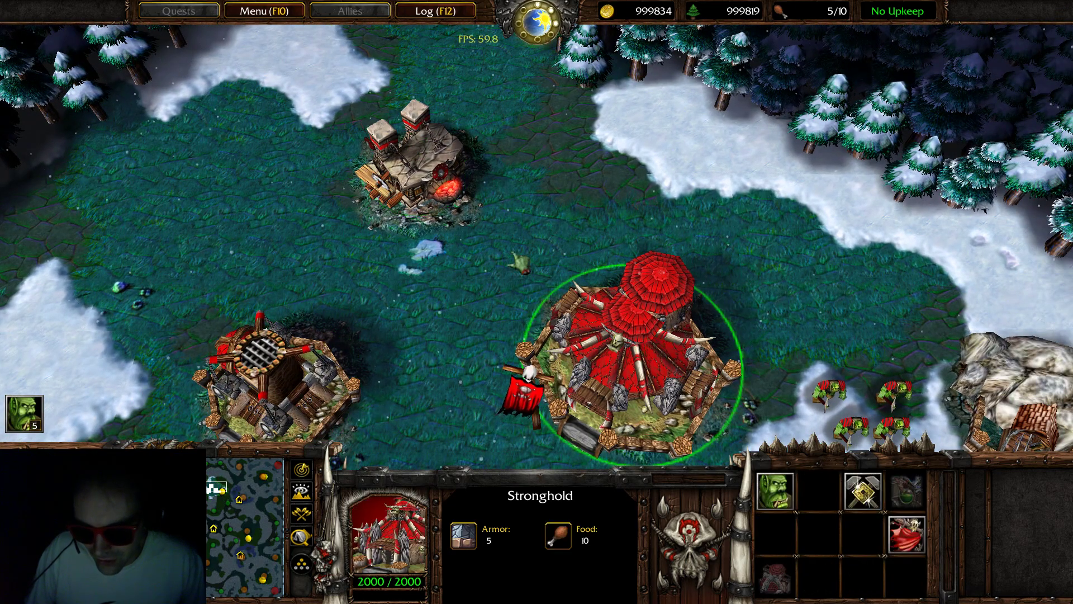
click(431, 232)
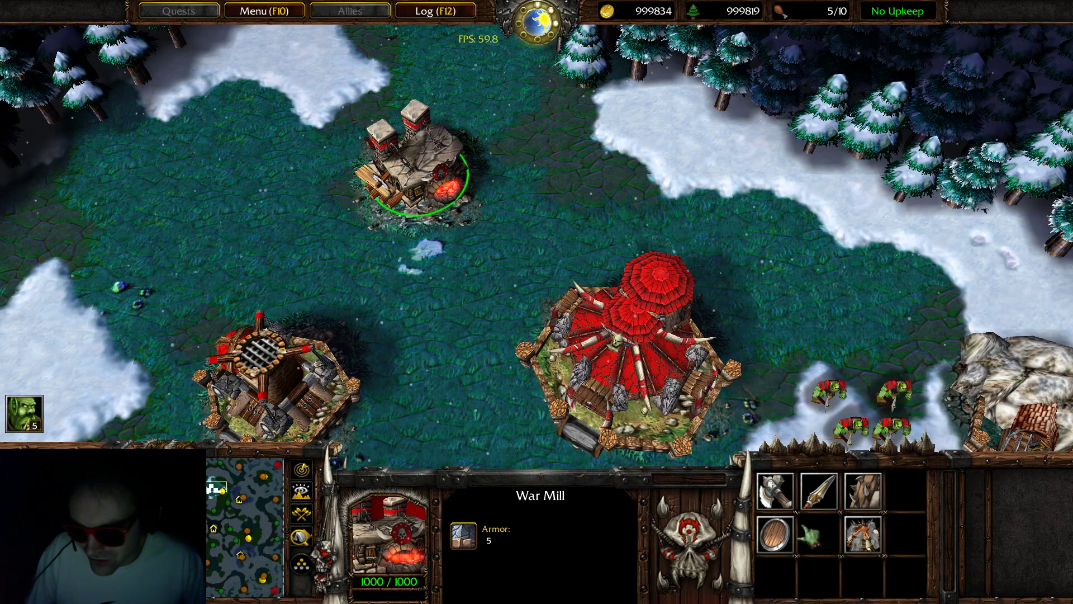
click(283, 367)
mouse_move(17, 39)
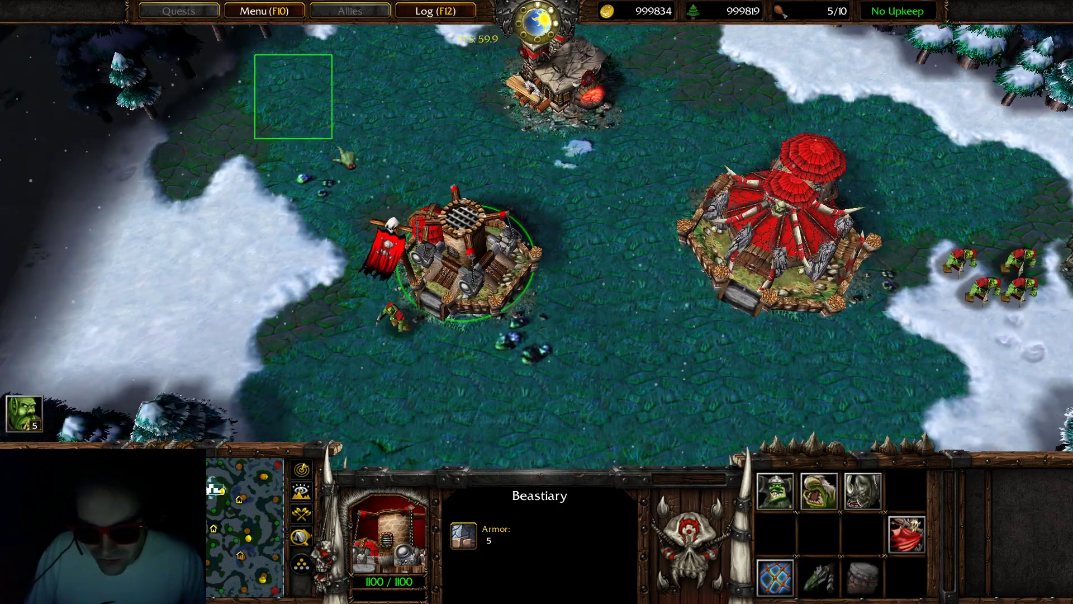
drag(392, 210, 597, 448)
click(727, 246)
click(508, 232)
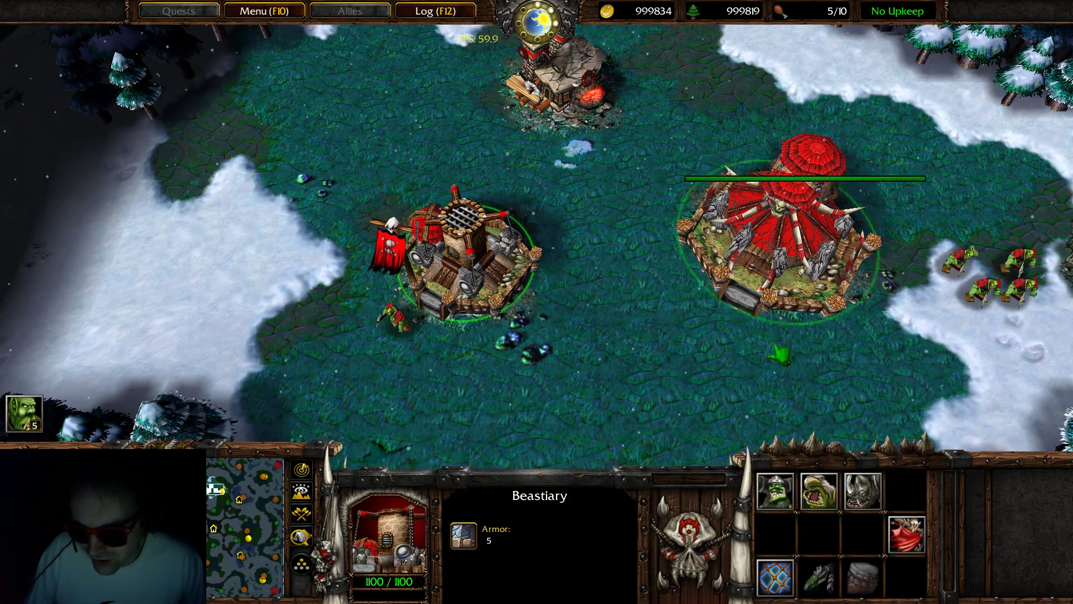
click(559, 78)
- End the current game and confirm exiting it
click(257, 11)
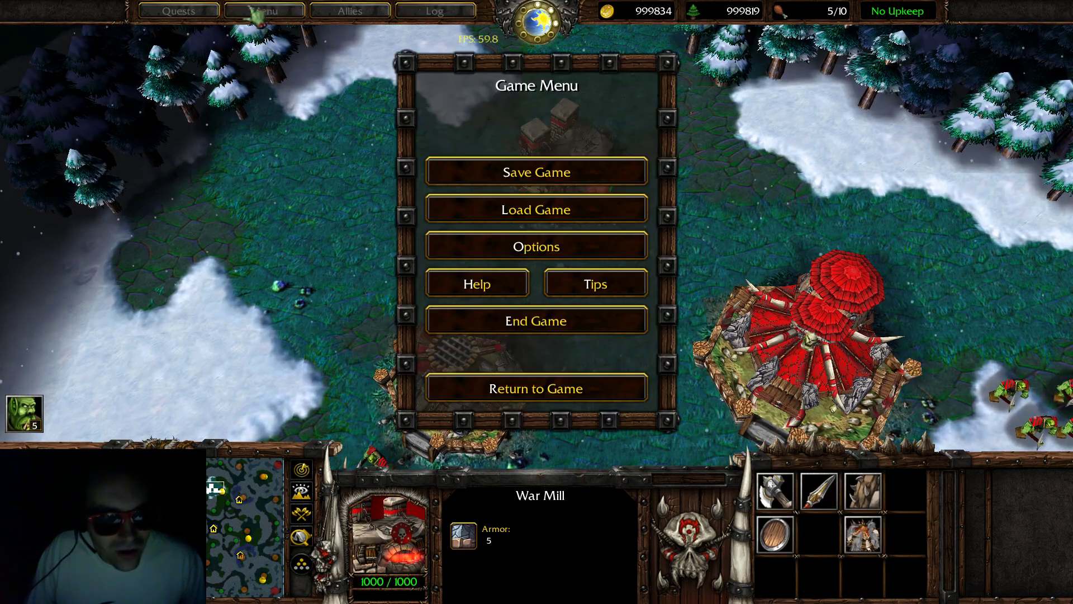
click(554, 325)
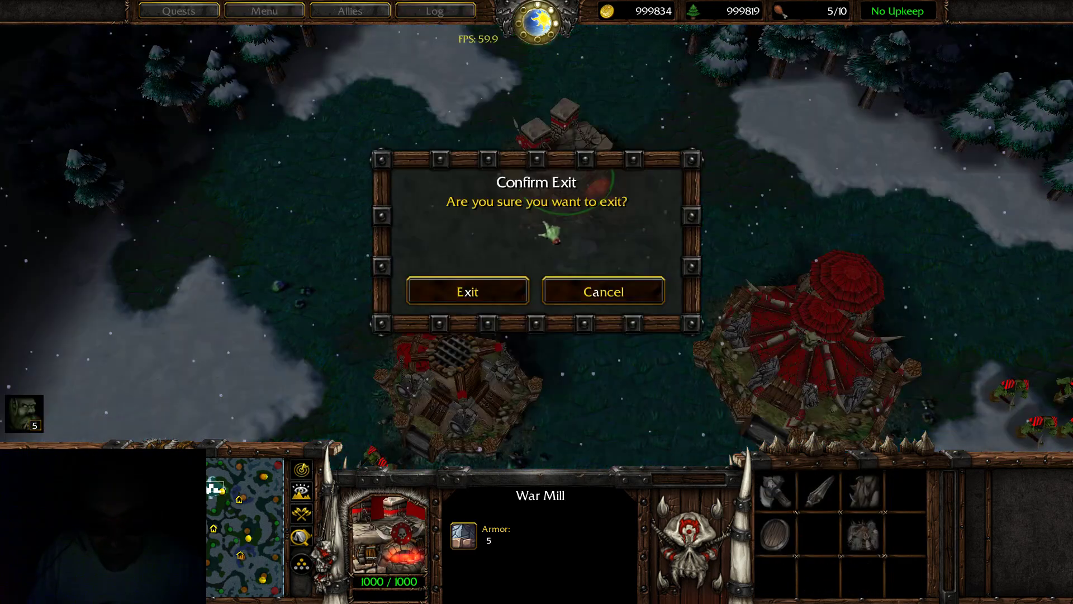
click(486, 308)
- Switch to the World Editor and show the upgrades in the Object Editor
mouse_move(397, 592)
click(336, 539)
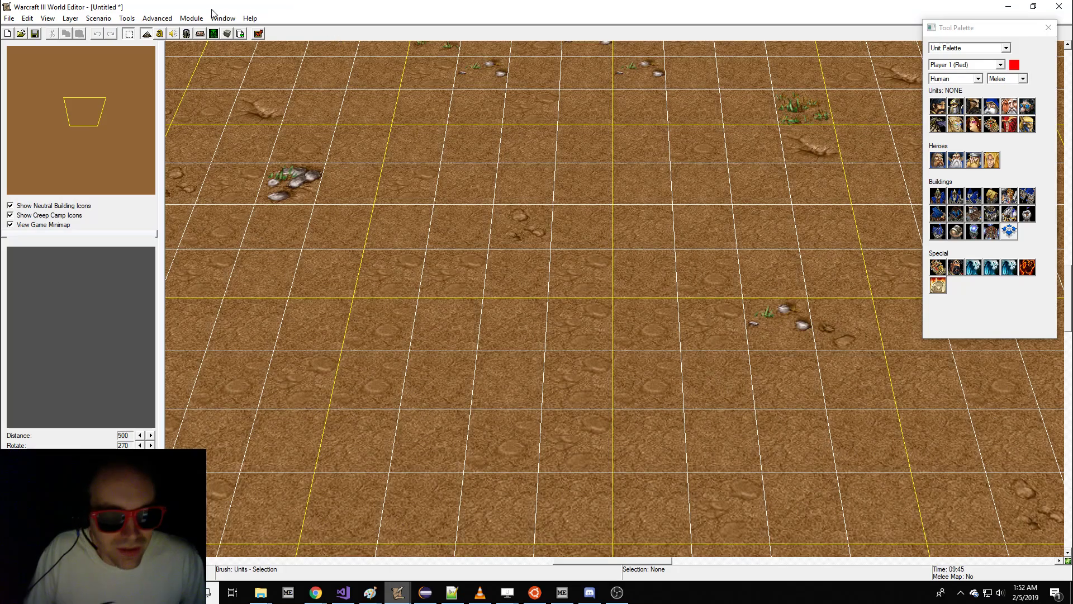
click(190, 35)
click(444, 52)
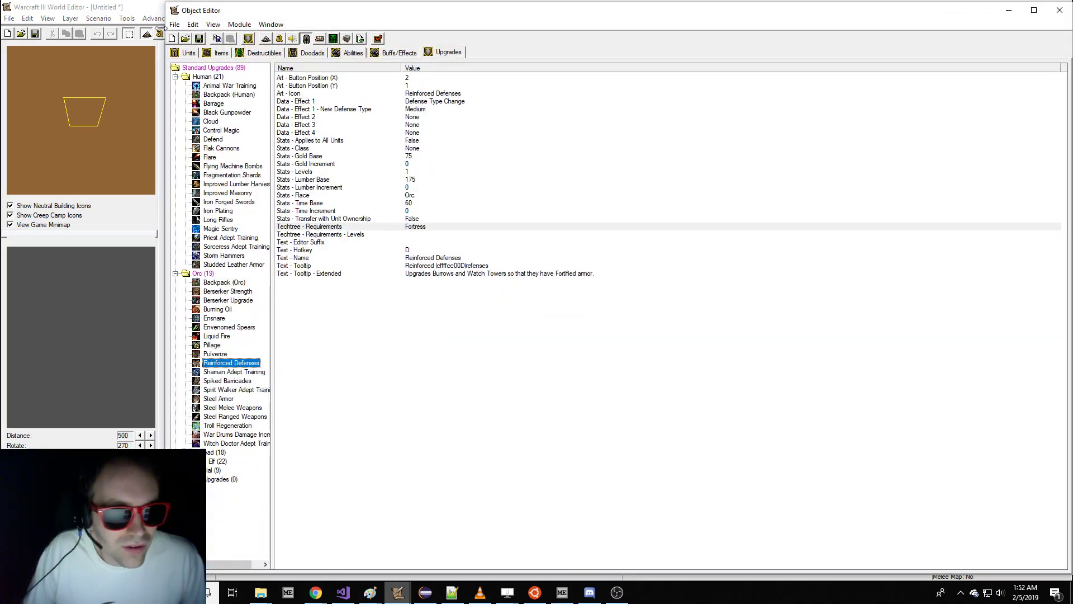
- Export the upgrade data into the War3mod.mpq folder as war3map.w3q
click(175, 24)
click(216, 188)
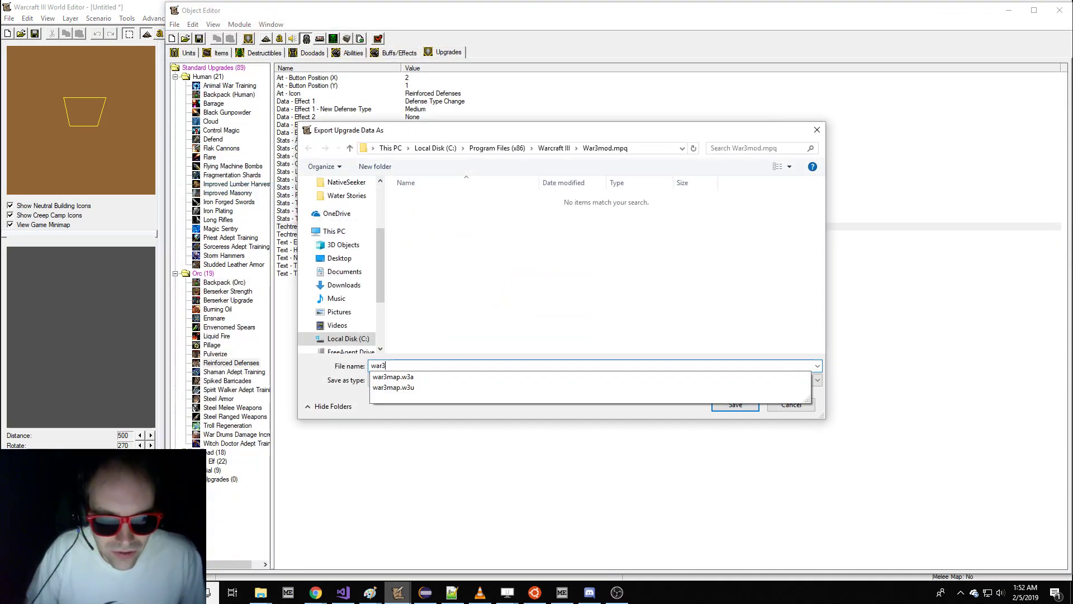
click(506, 275)
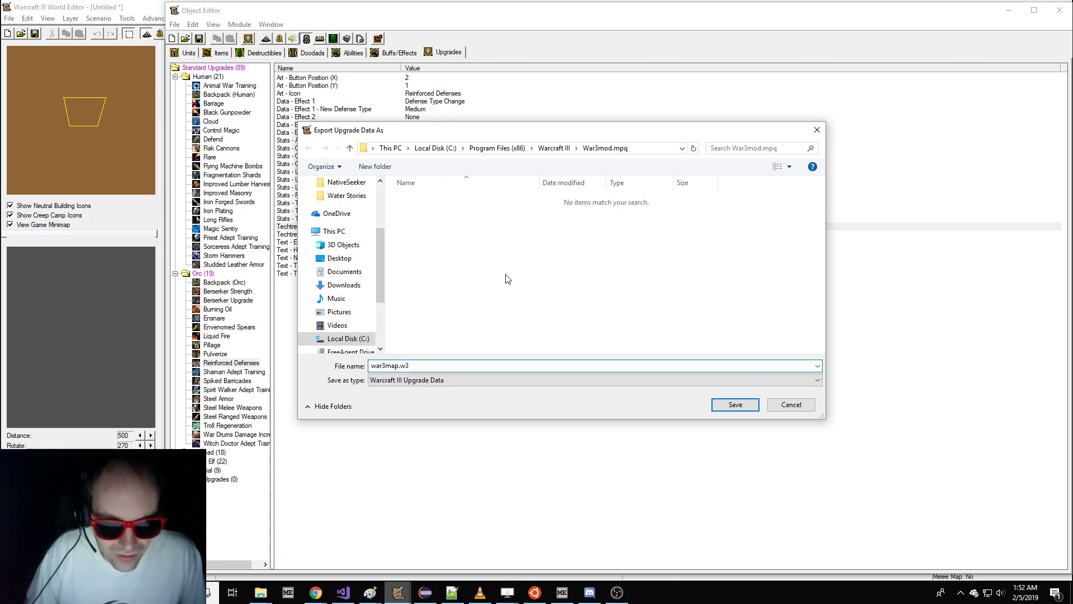
key(Return)
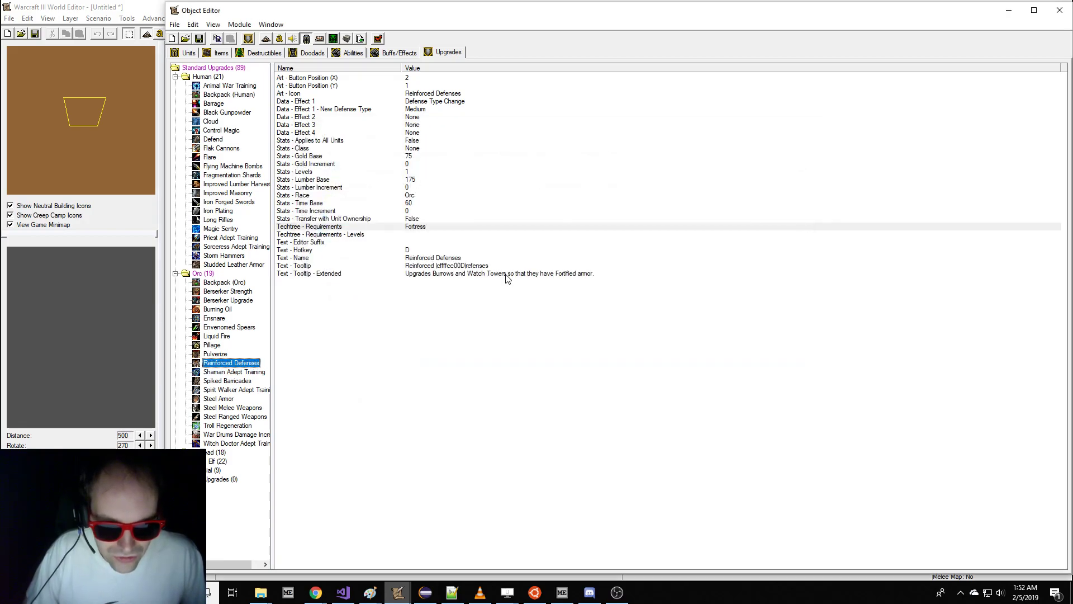
- Relaunch Warcraft III and start a custom game on Floodplains 1v1 LV as Orc
key(super+d)
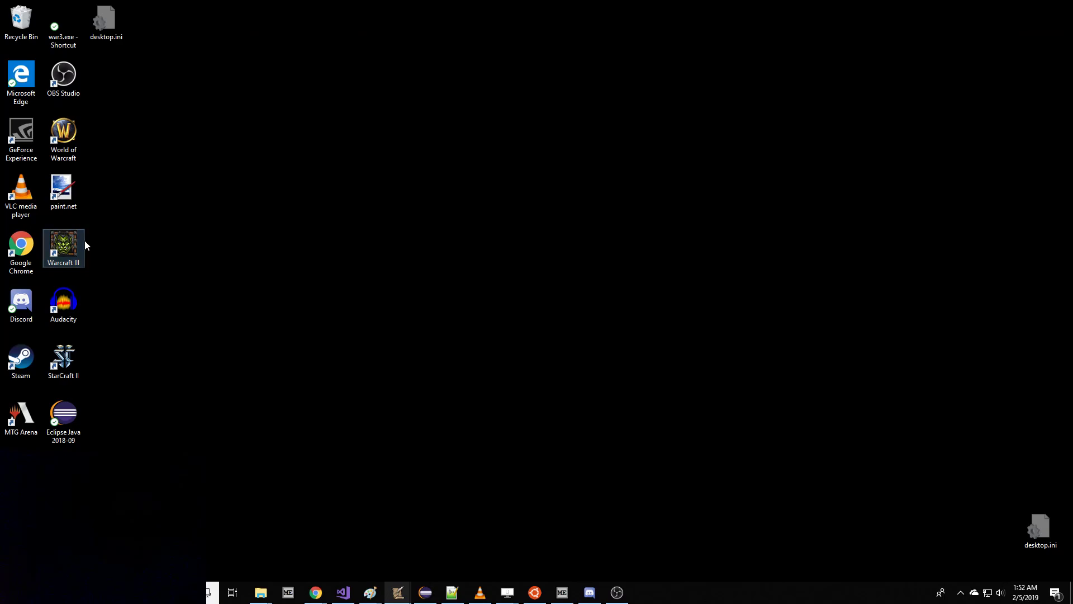
double_click(76, 241)
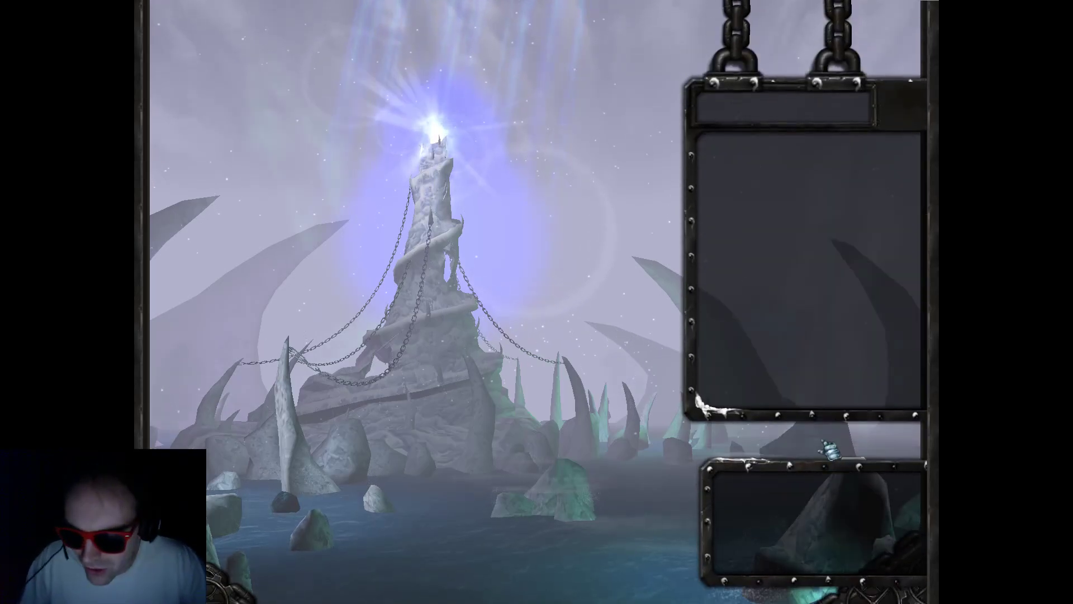
click(828, 386)
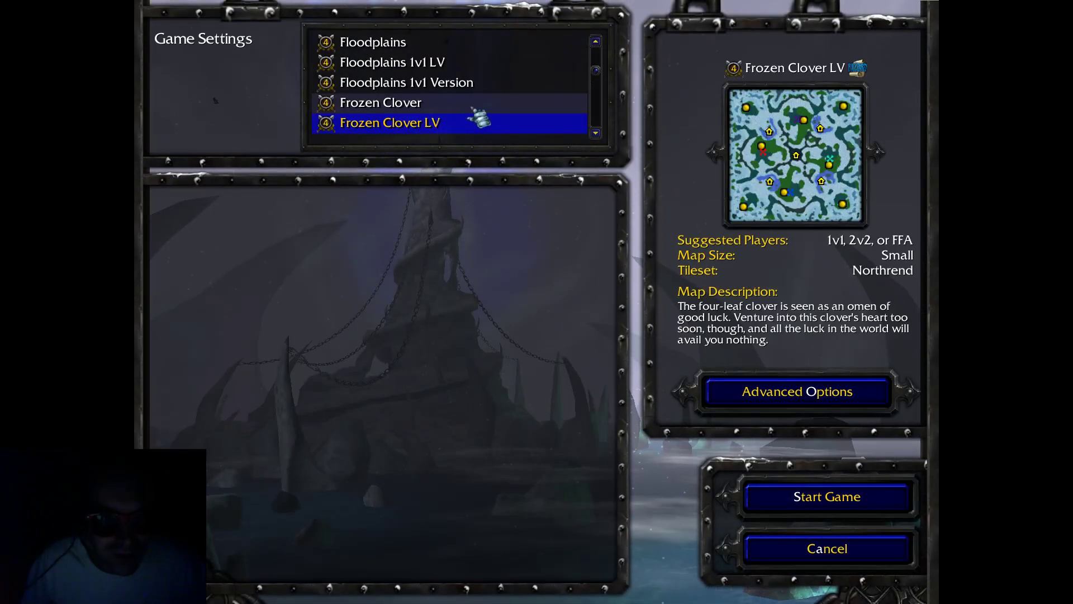
click(473, 63)
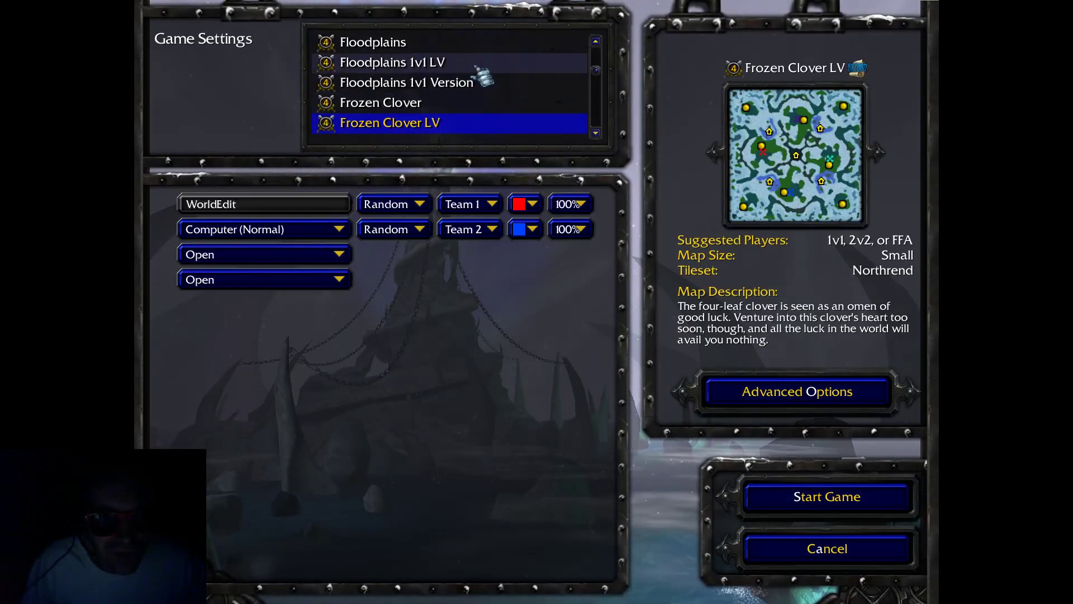
click(374, 206)
click(372, 259)
click(827, 498)
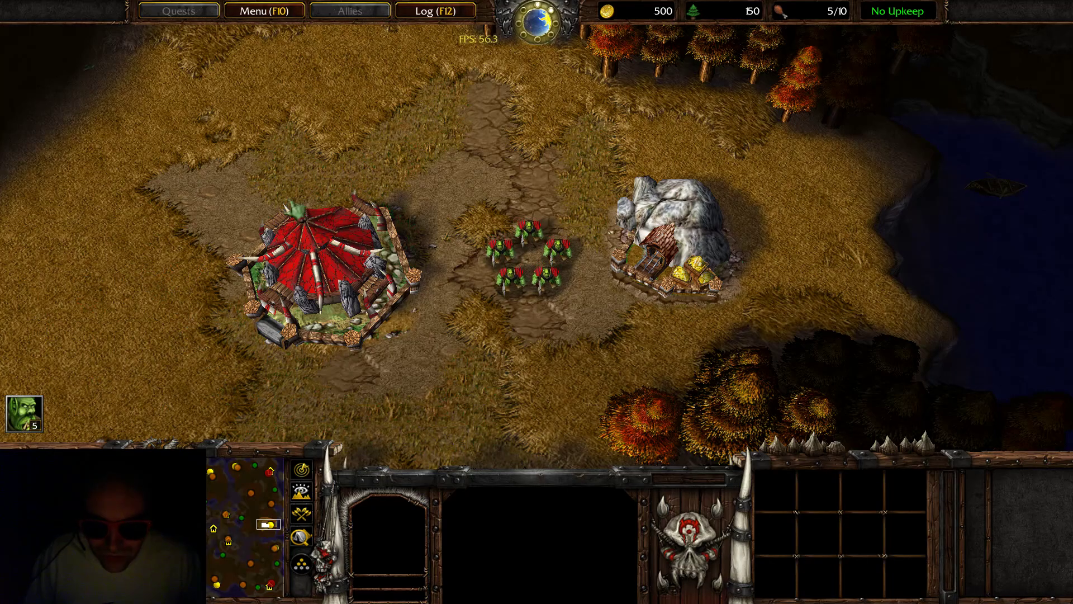
- Have one Peon build a War Mill on the open grass near the Great Hall
click(560, 255)
right_click(439, 169)
click(775, 577)
click(864, 496)
click(241, 55)
right_click(411, 159)
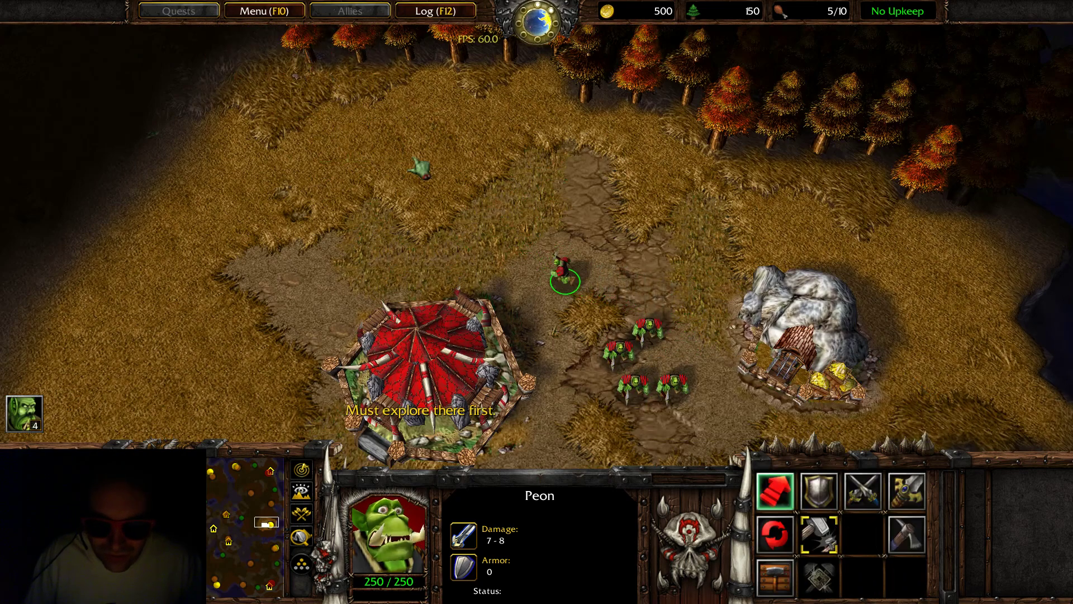
click(416, 165)
- Enter the cheat warpten for faster construction
key(Return)
text(warpten)
key(Return)
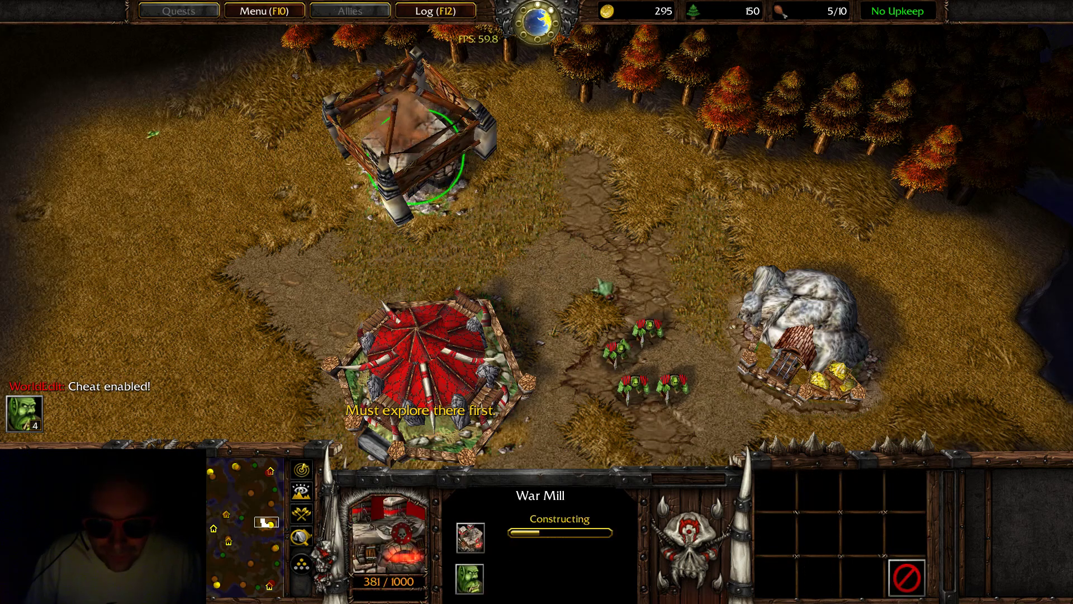
- Inspect the Great Hall and the requirements of the War Mill's Reinforced Defenses upgrade, and quit the game
click(445, 405)
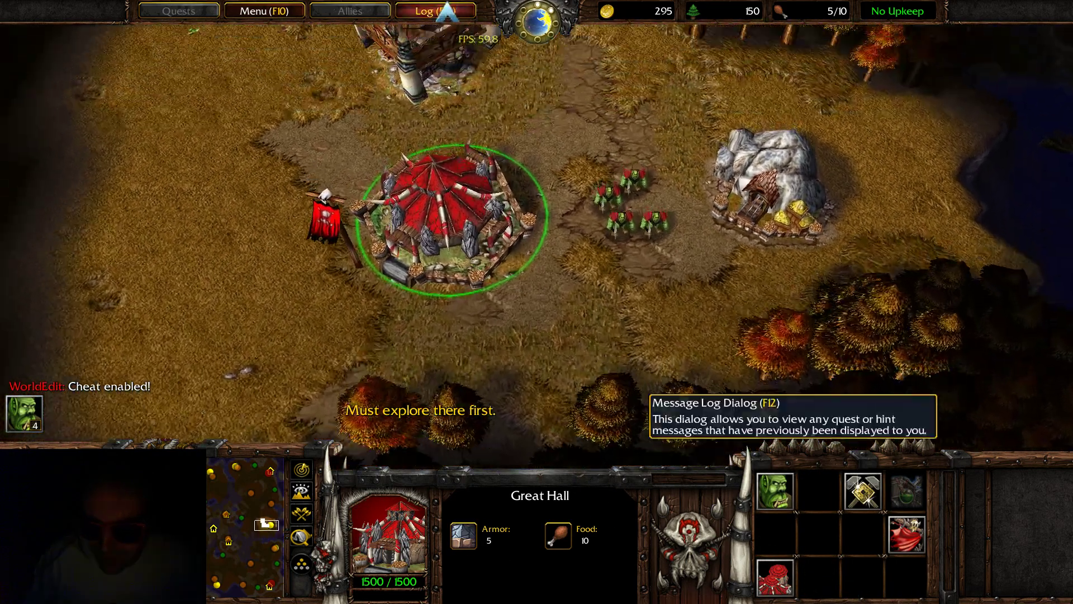
click(429, 128)
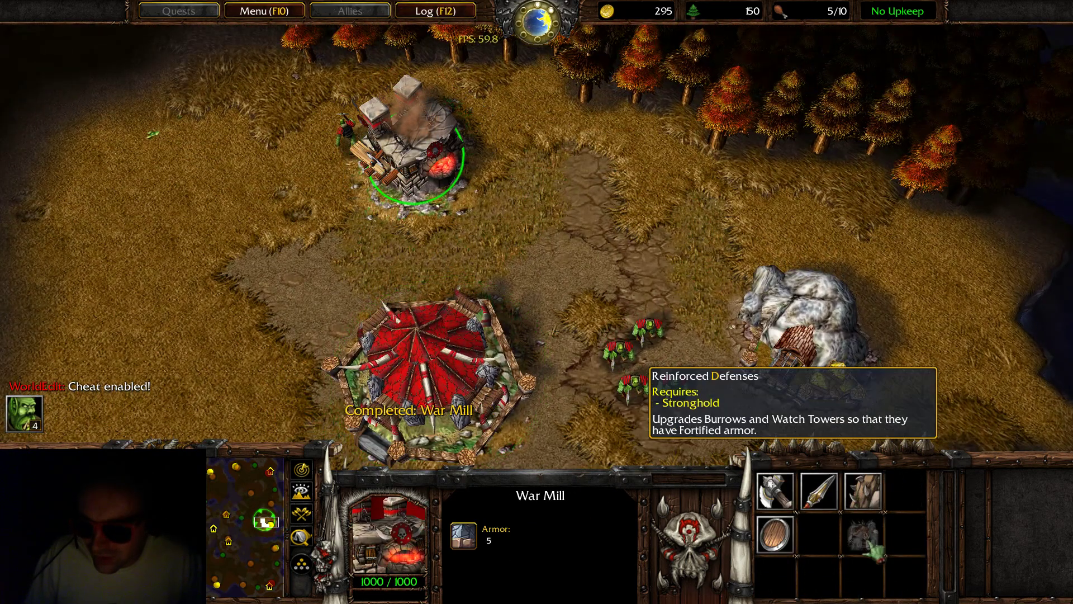
click(467, 413)
click(431, 168)
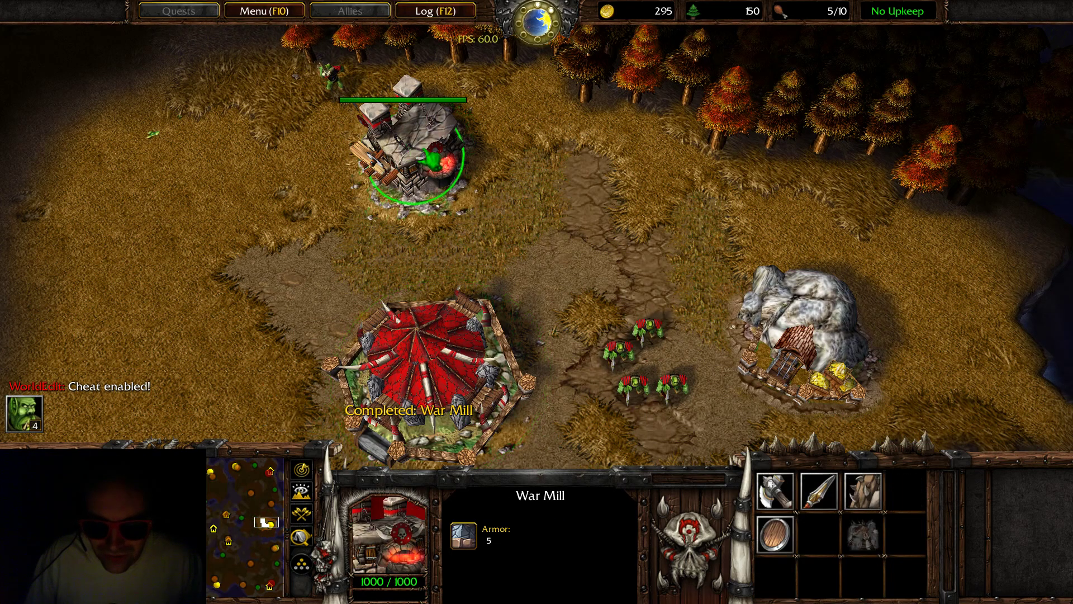
key(alt+q)
key(x)
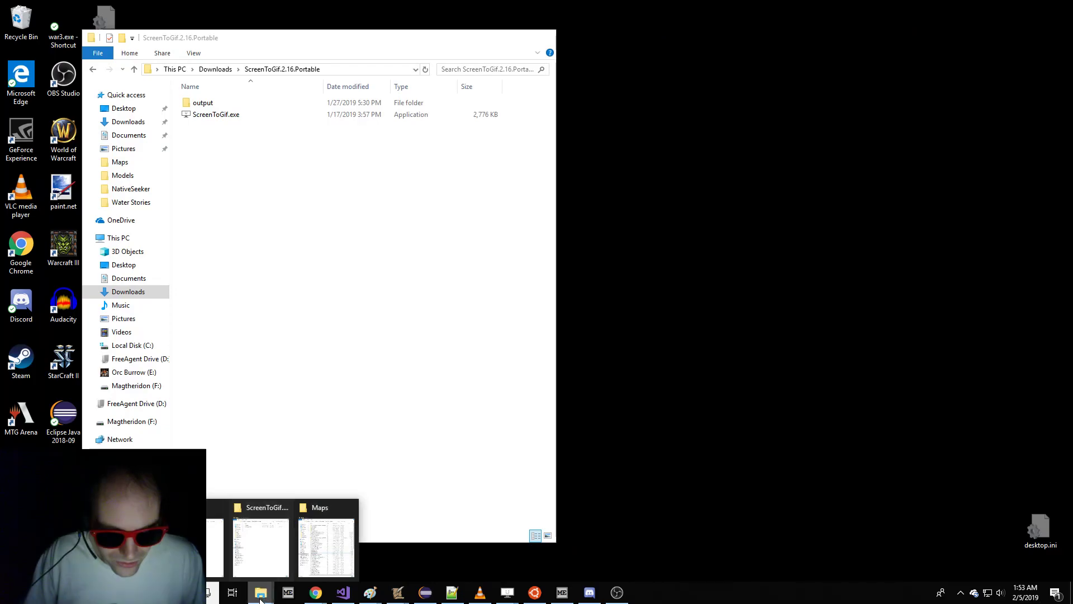
- Open C:\Program Files (x86)\Warcraft III\War3mod.mpq in File Explorer and check the exported war3map data files
right_click(260, 592)
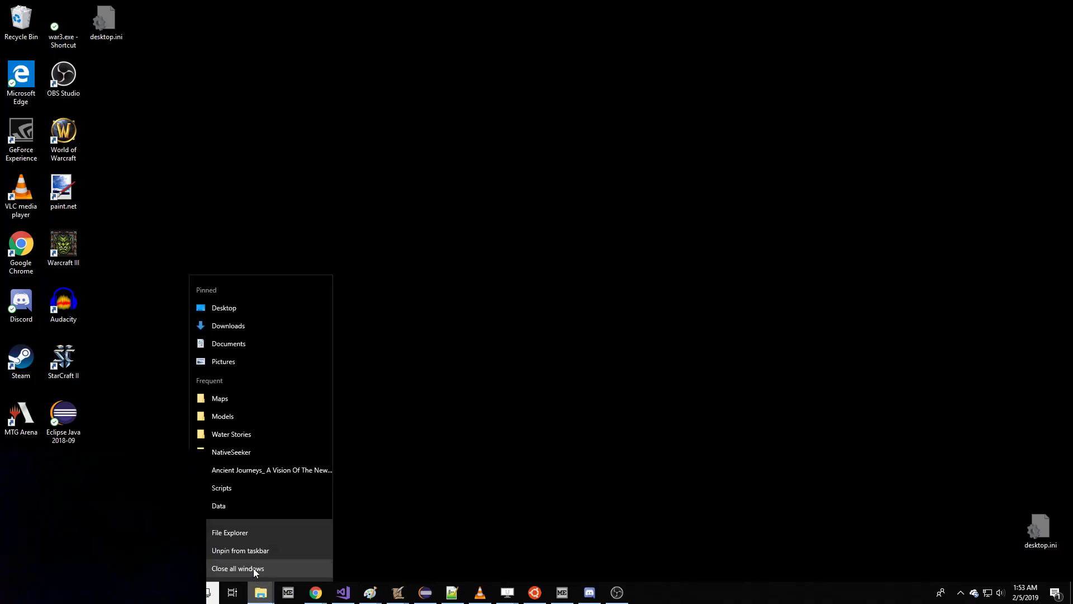
click(242, 344)
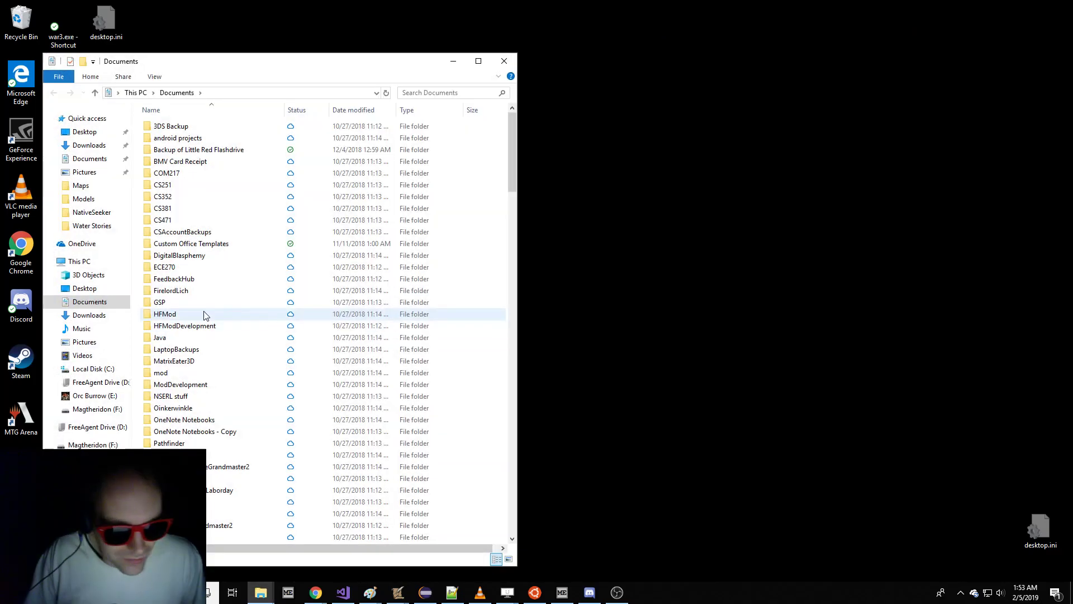
click(94, 369)
double_click(203, 184)
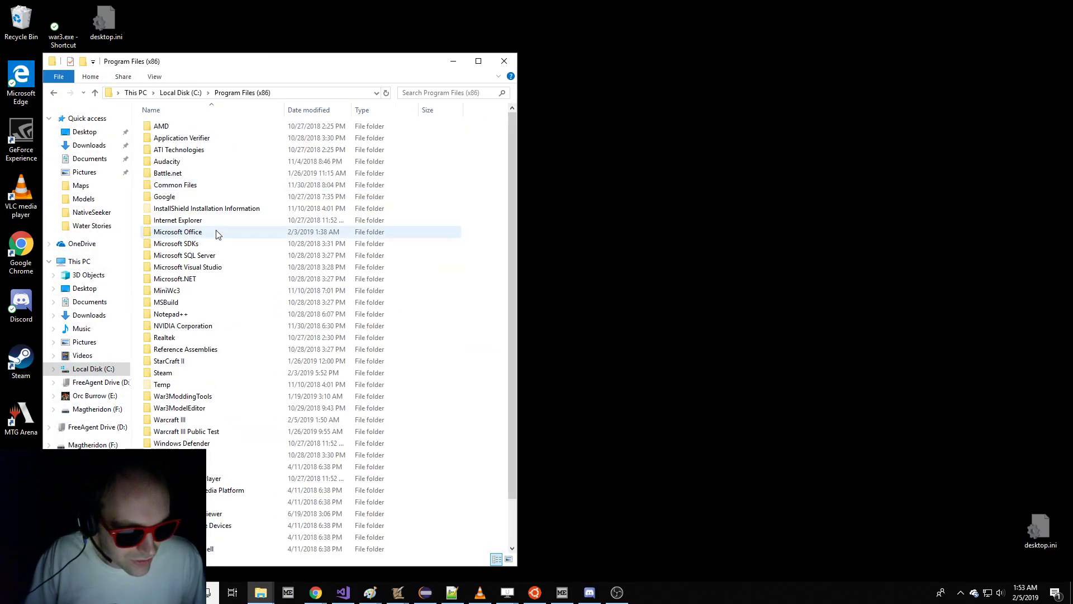
double_click(184, 370)
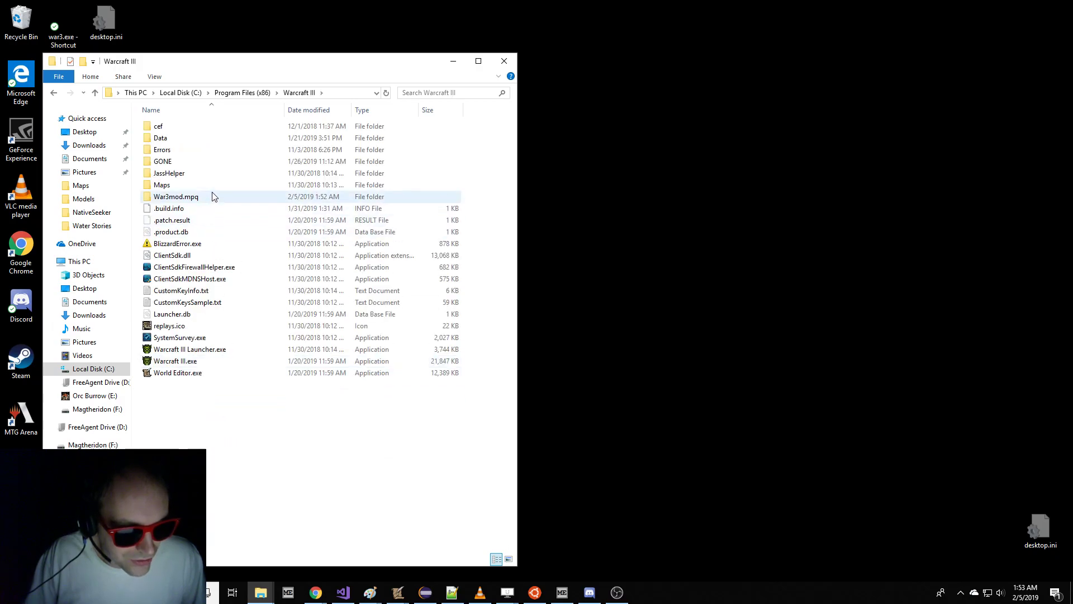
double_click(211, 195)
click(210, 142)
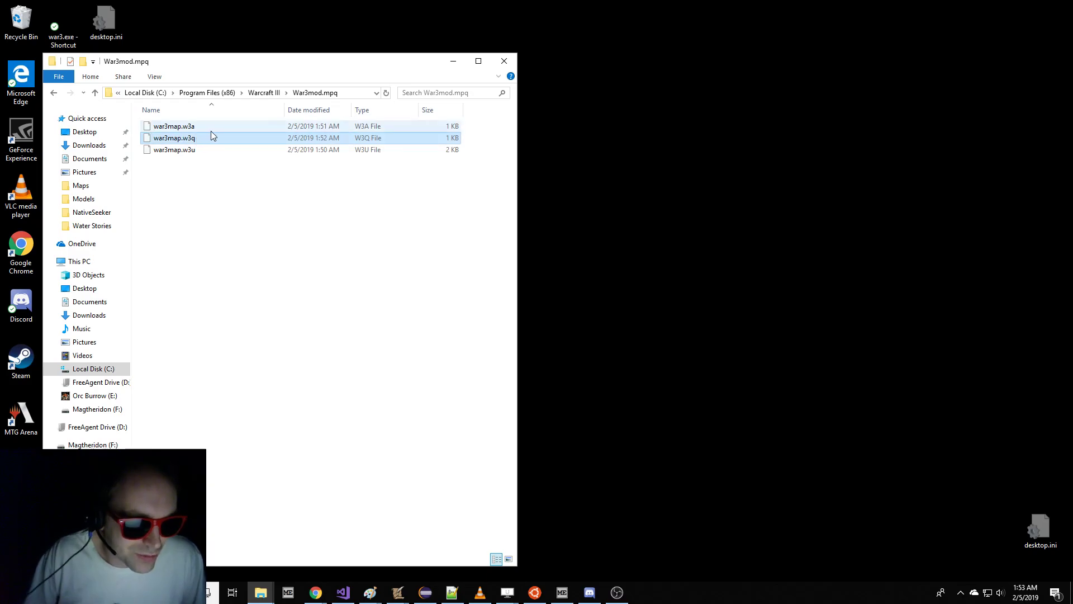
click(464, 63)
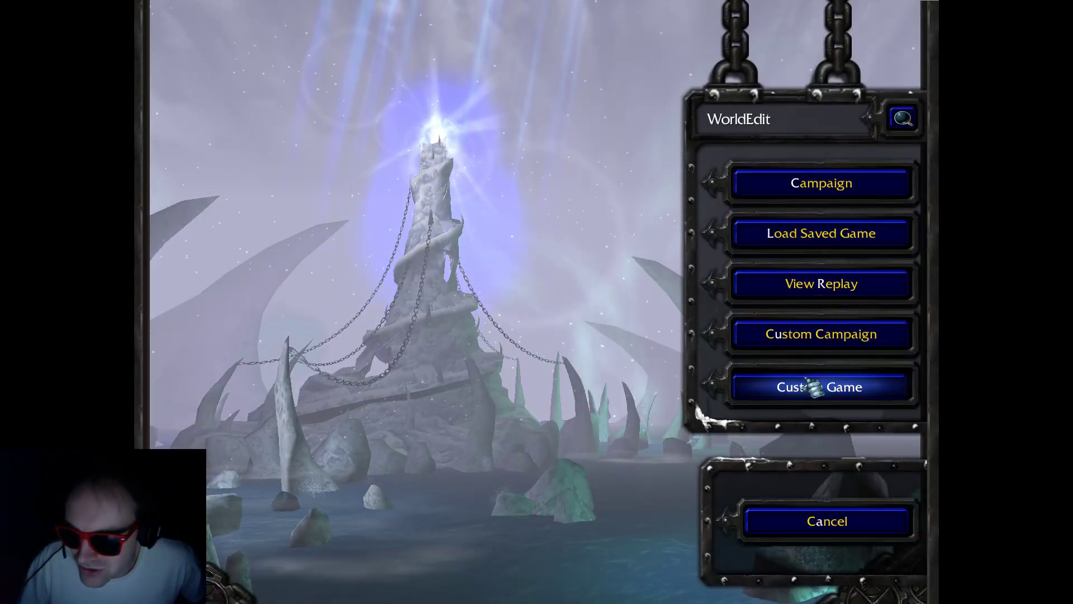
- Start a custom game on the Duskwood LV map, playing as Orc against the normal computer opponent
click(816, 384)
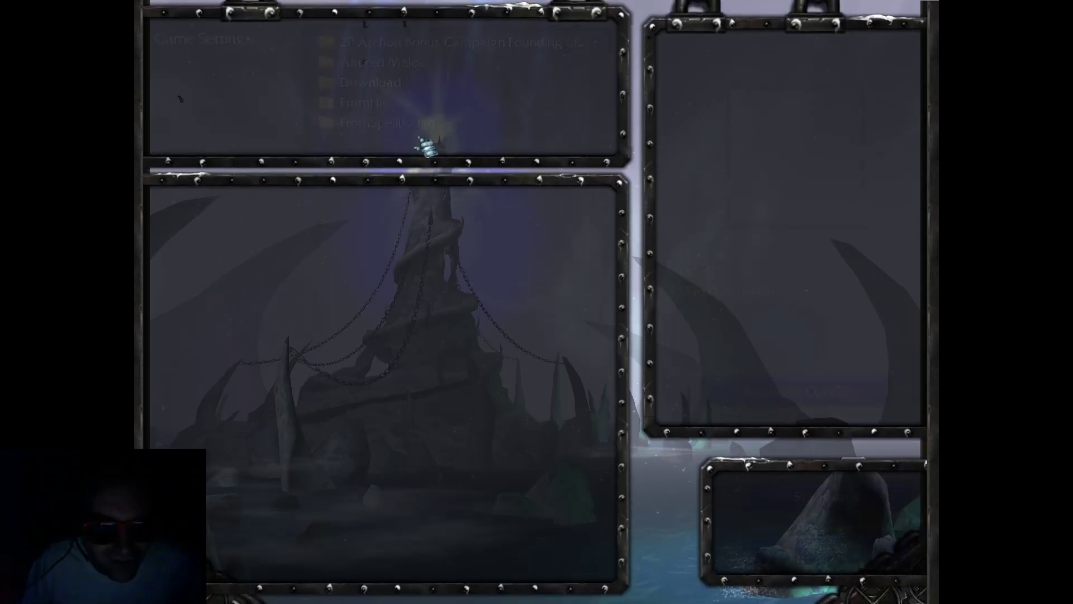
click(436, 51)
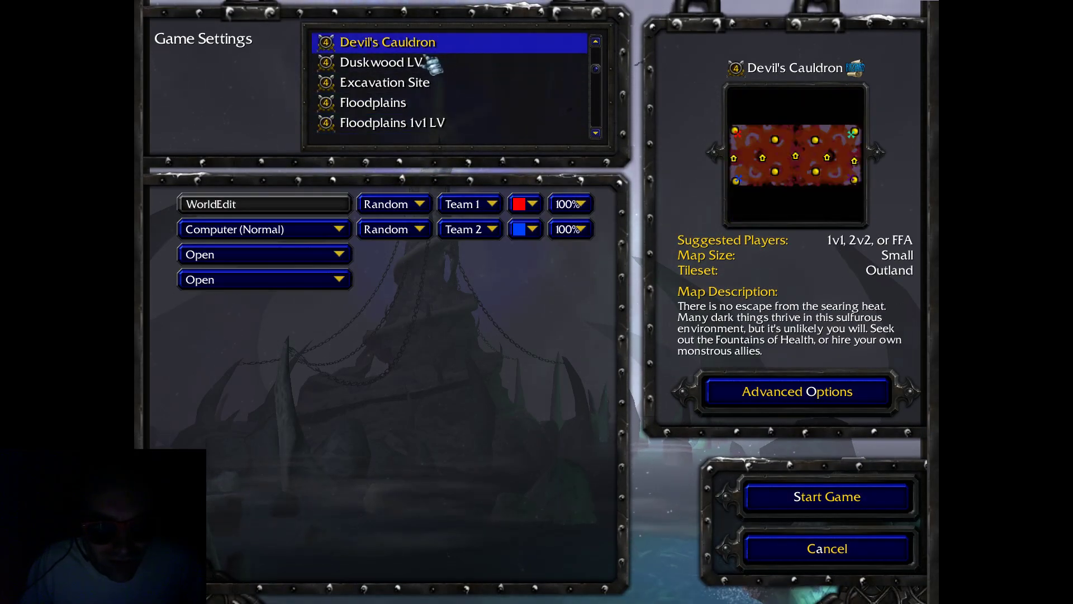
click(428, 62)
click(415, 204)
click(378, 264)
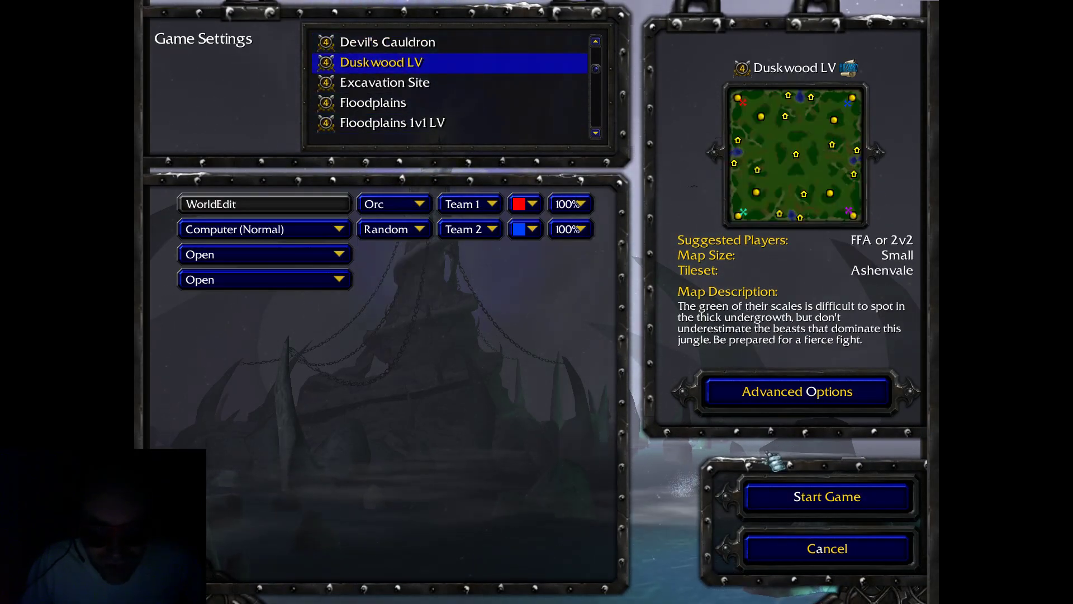
click(816, 495)
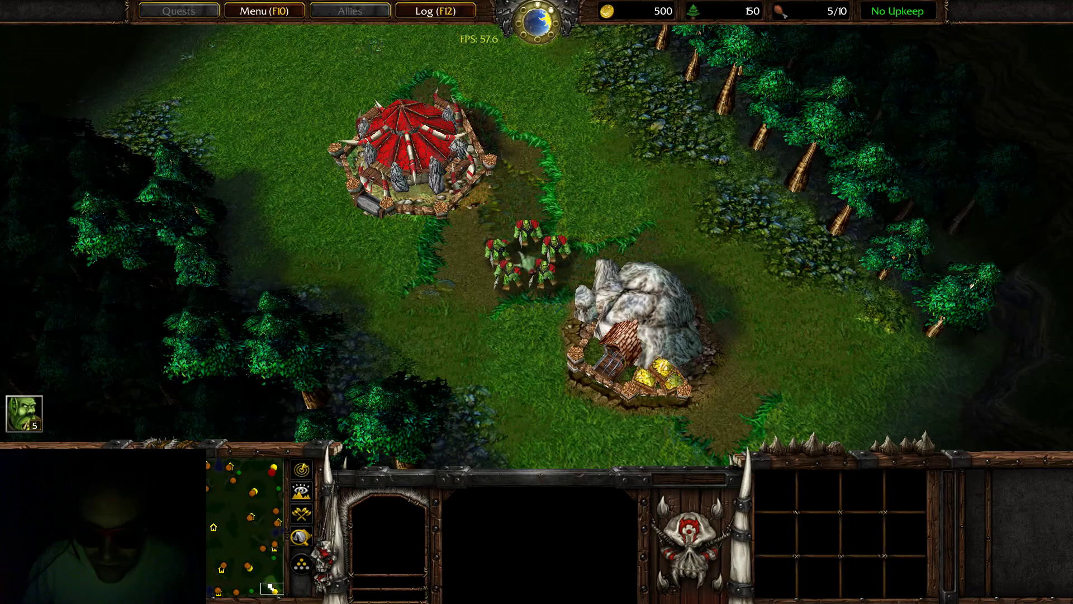
- Have one Peon build a War Mill on the open grass north of the Great Hall
click(530, 246)
right_click(479, 182)
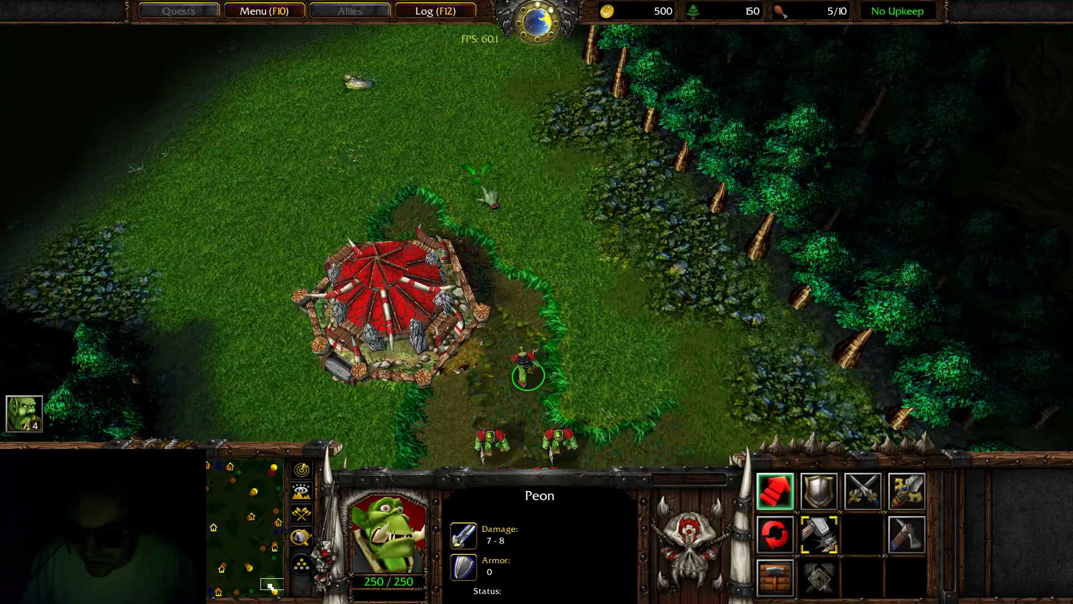
key(b)
key(m)
click(476, 125)
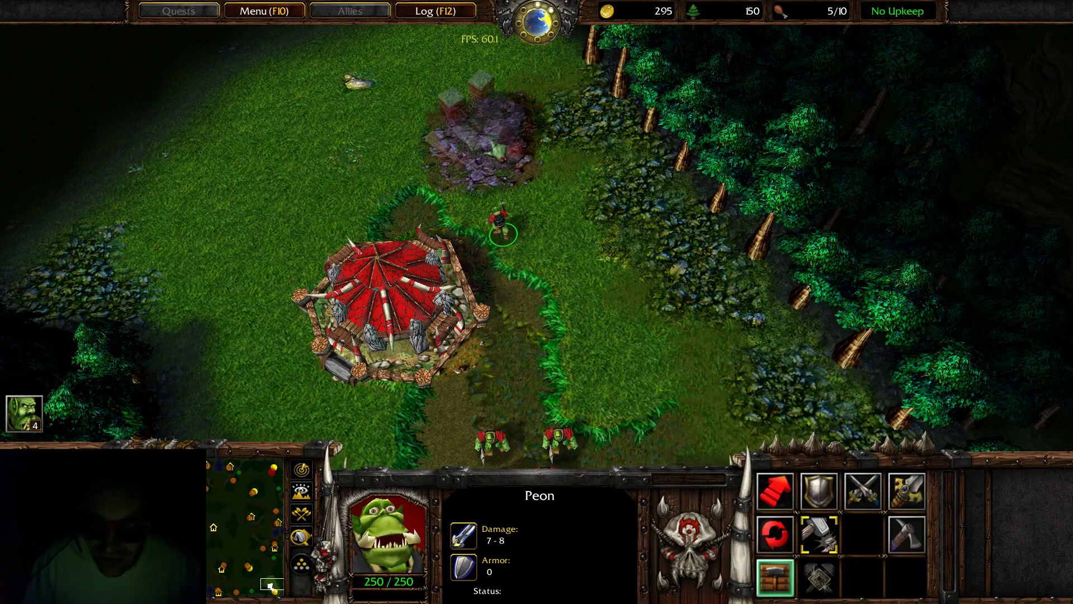
- Enter the cheat warpten for faster construction and select the War Mill under construction
key(Return)
text(warpten)
key(Return)
click(490, 149)
key(Up)
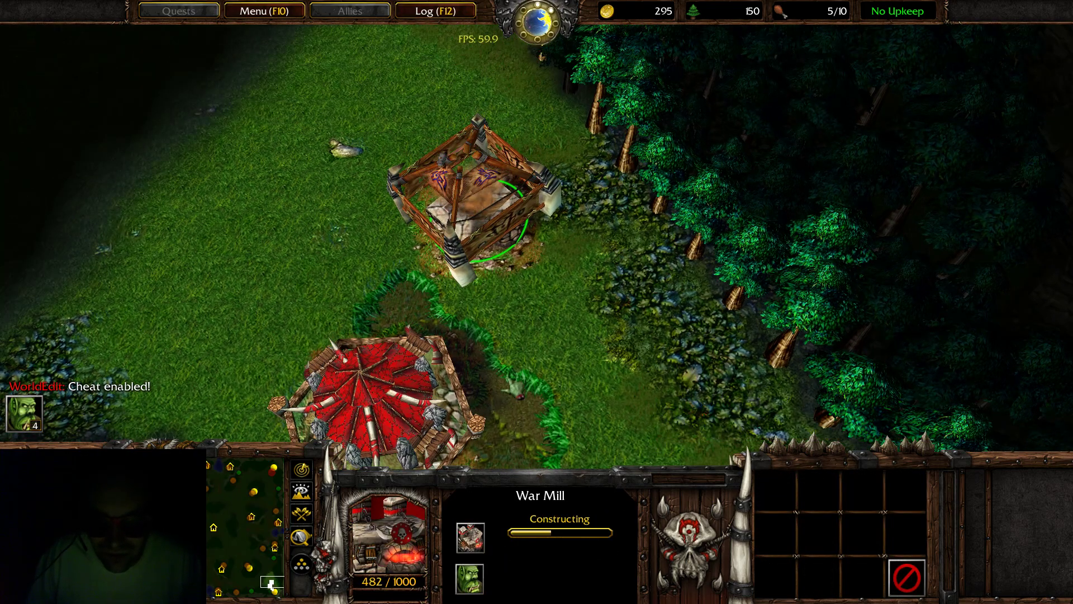
- Inspect the Great Hall and the requirements of the War Mill's Reinforced Defenses upgrade
click(453, 411)
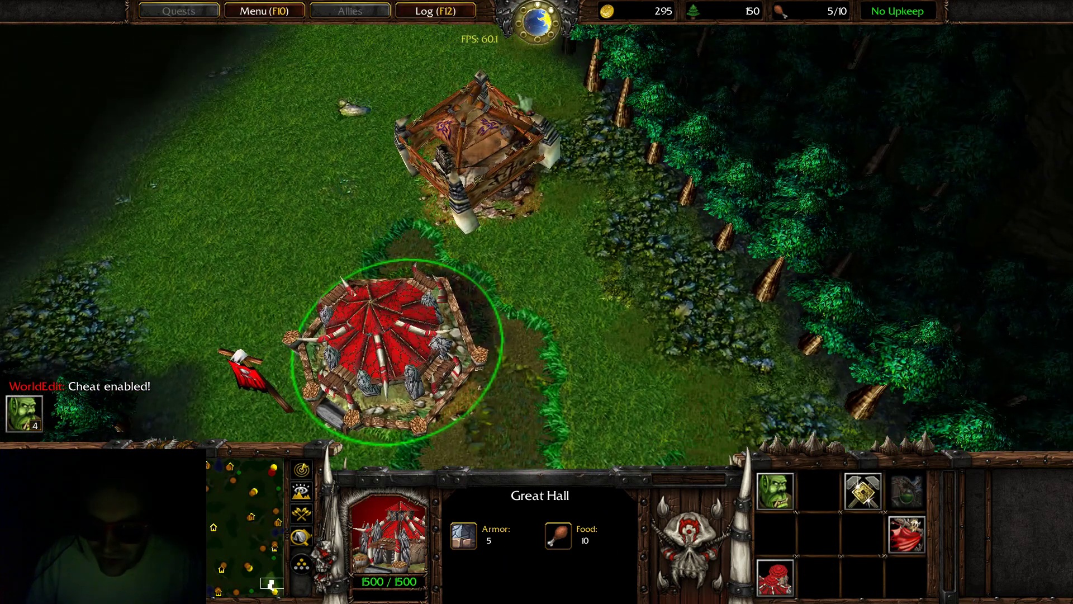
click(490, 176)
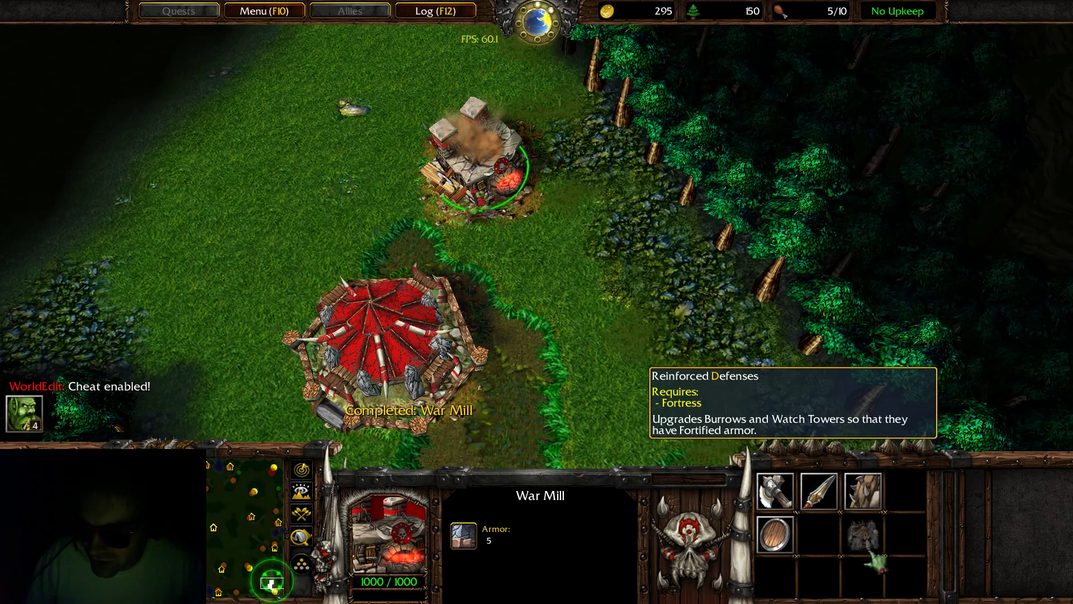
click(442, 349)
- Enter the cheat synergy and have the Peon build a Beastiary on the open grass west of the War Mill
click(605, 191)
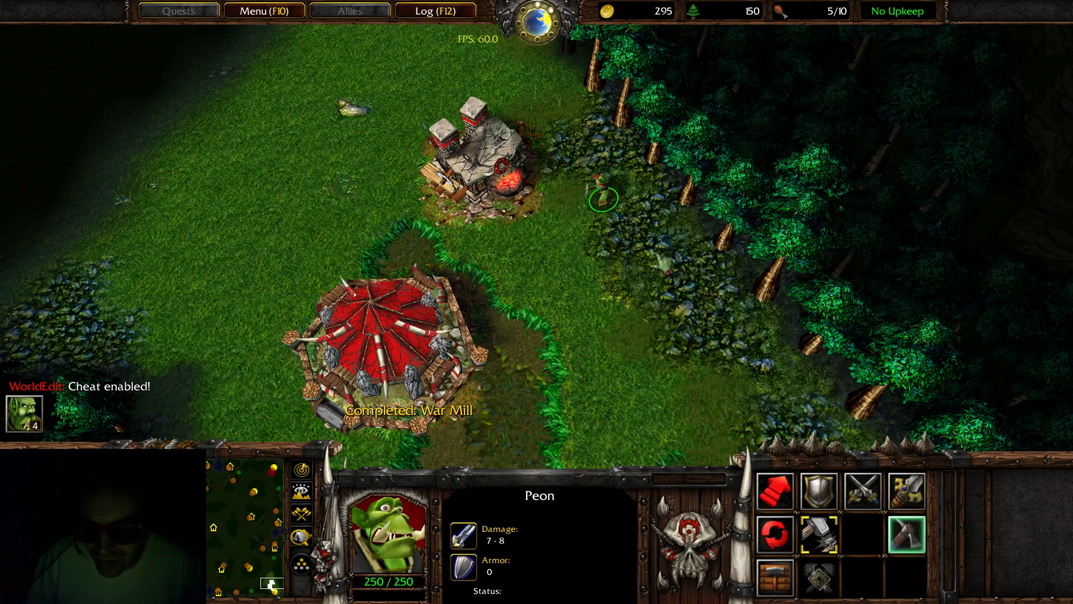
right_click(125, 130)
key(b)
key(Return)
text(s)
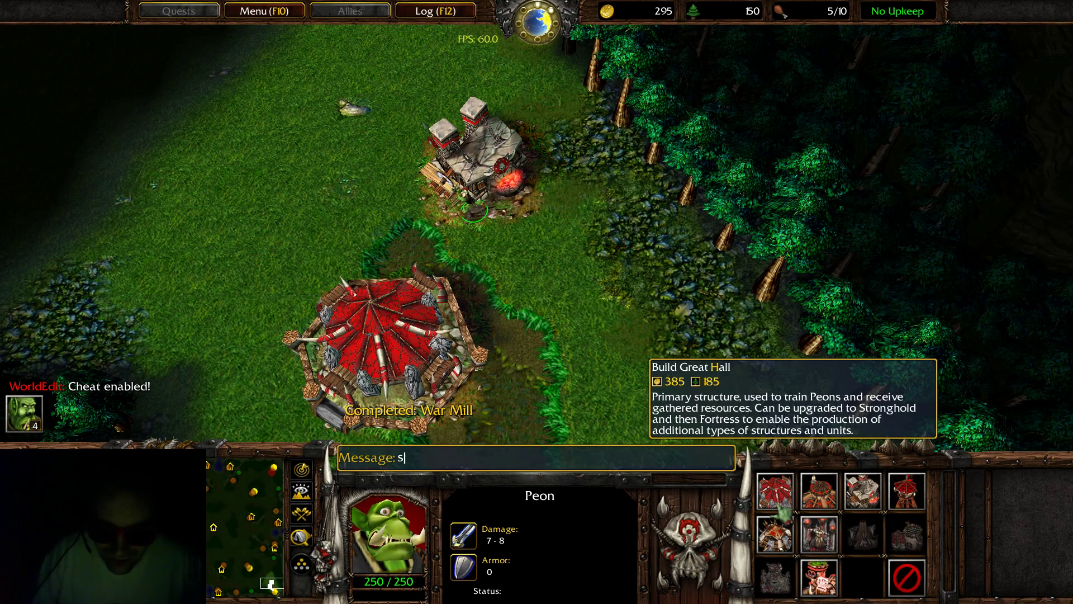
text(ynergy)
key(Return)
click(820, 534)
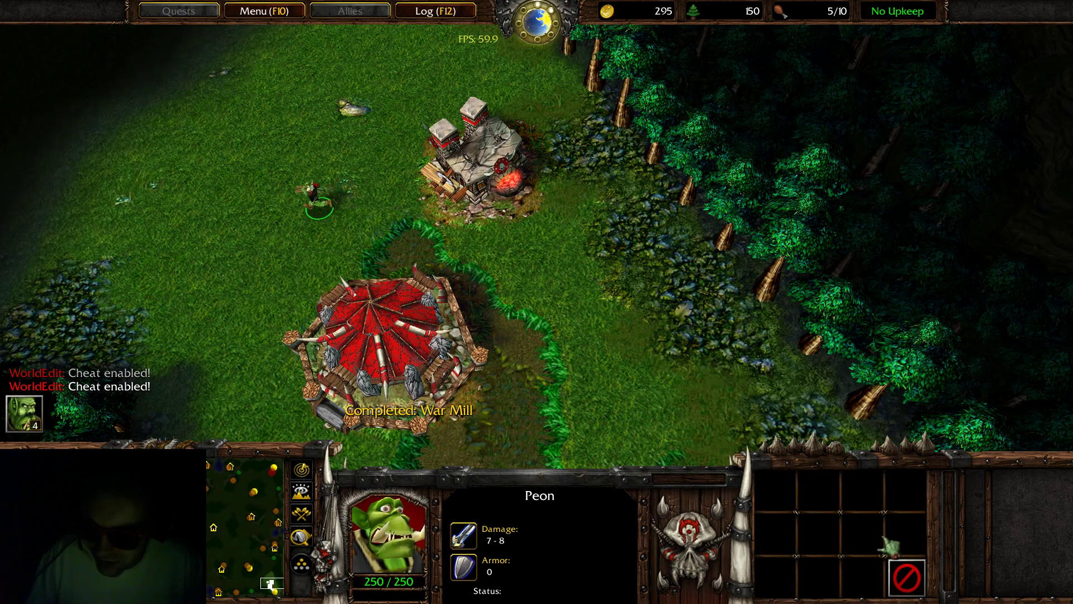
click(193, 164)
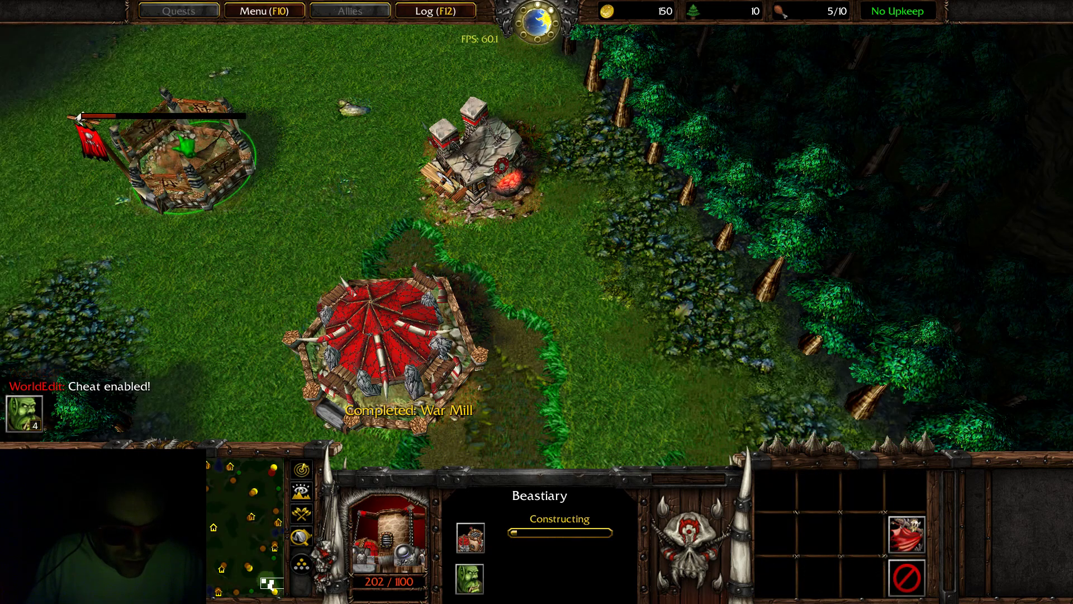
- Send the idle Peon from the Beastiary across the map to the Tavern
key(Left)
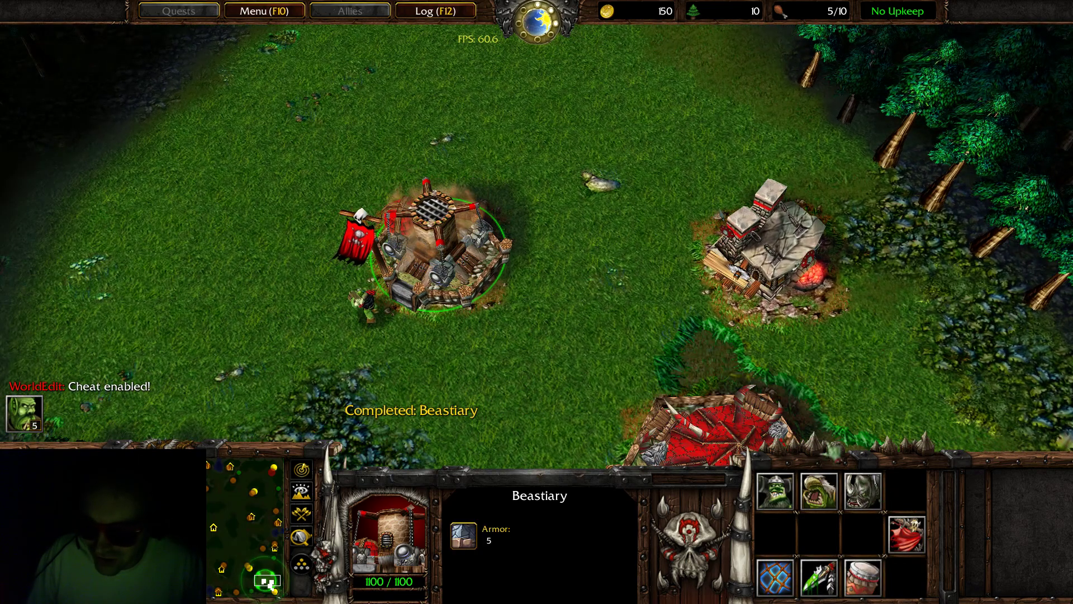
key(F8)
right_click(162, 203)
click(220, 534)
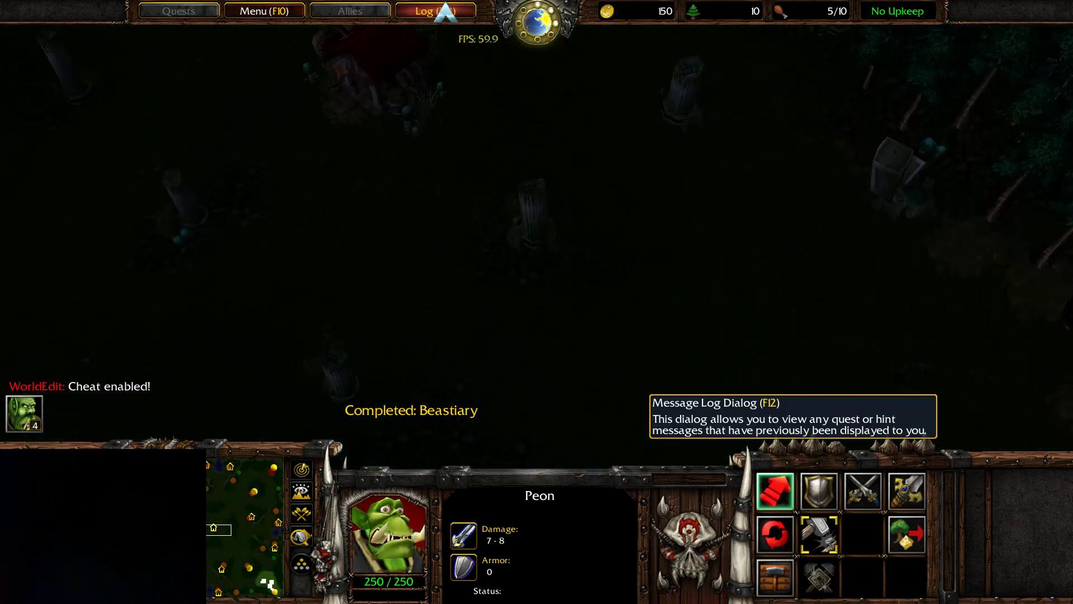
right_click(529, 204)
click(389, 534)
- Enter the cheat greedisgood 999999 and train a Wind Rider at the Beastiary
click(722, 293)
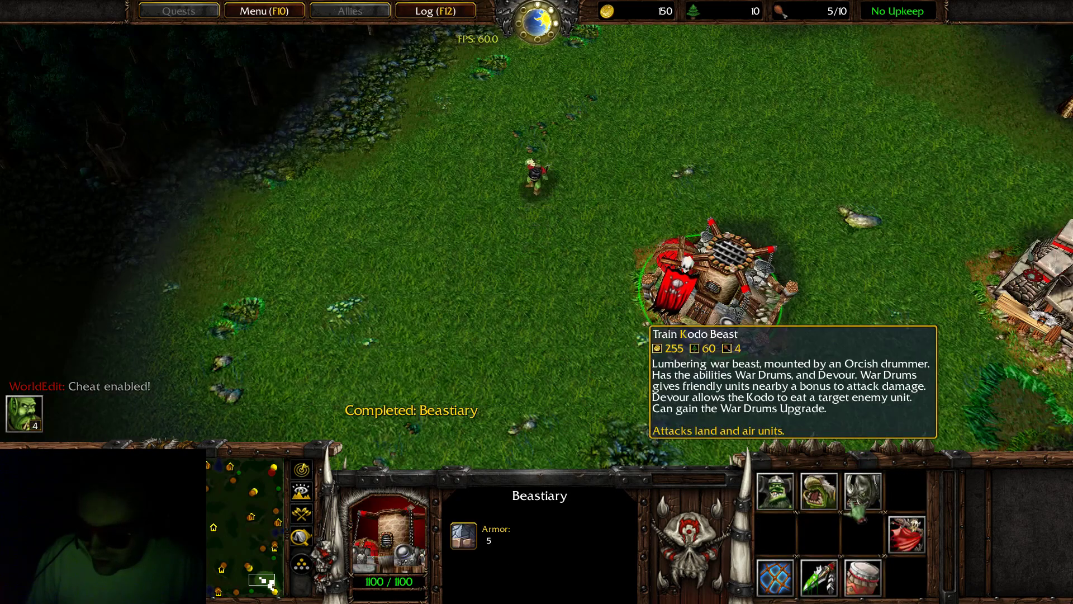
click(820, 503)
key(Return)
text(greedisgood 999999)
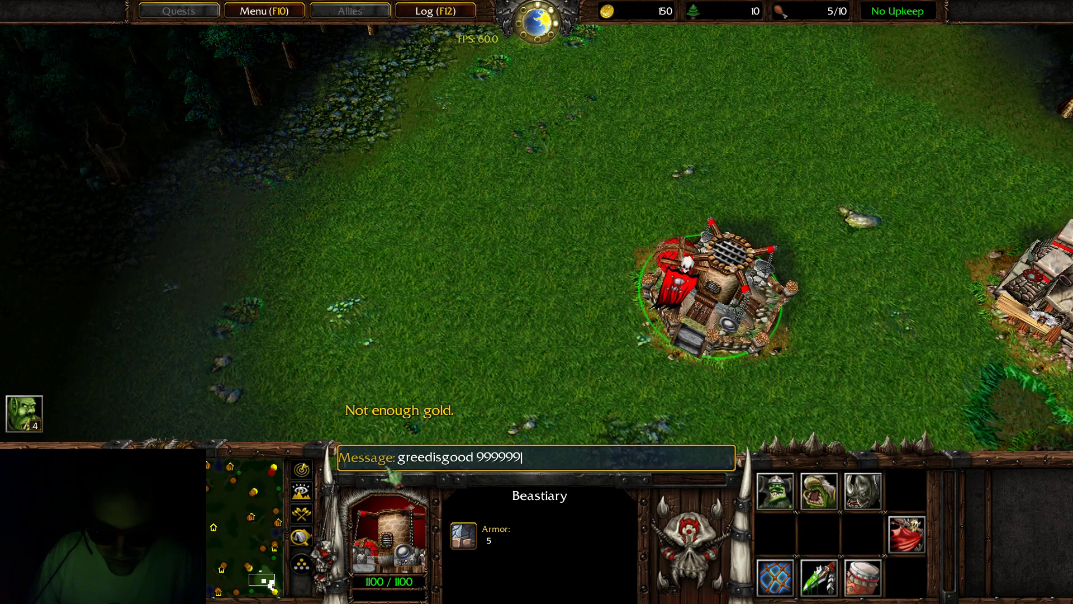
key(Return)
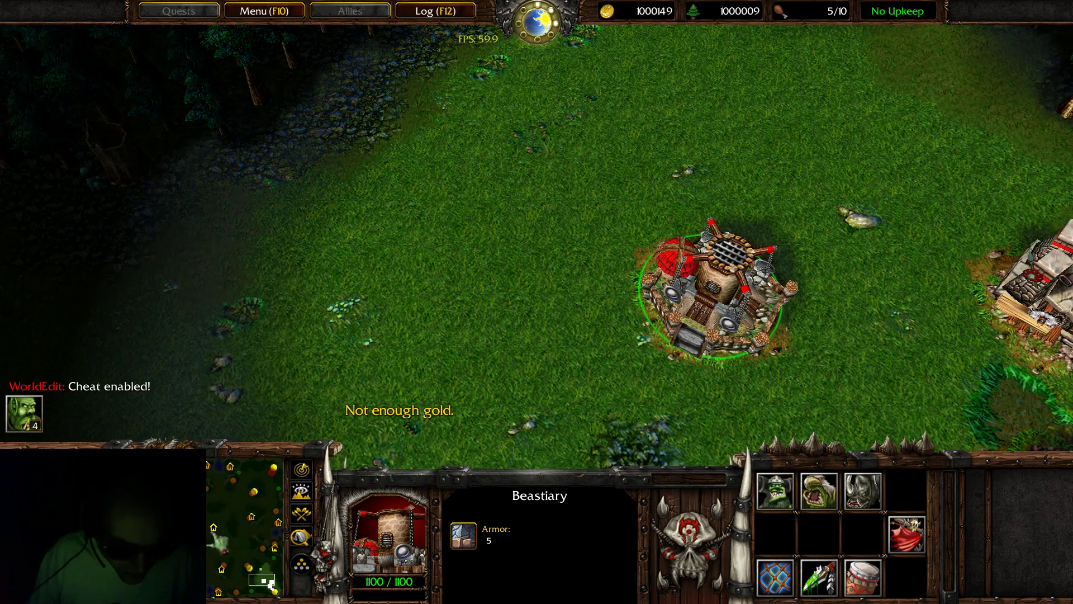
click(810, 499)
- Have the travelling Peon build an Altar of Storms on the grass clearing beside the forest
click(528, 317)
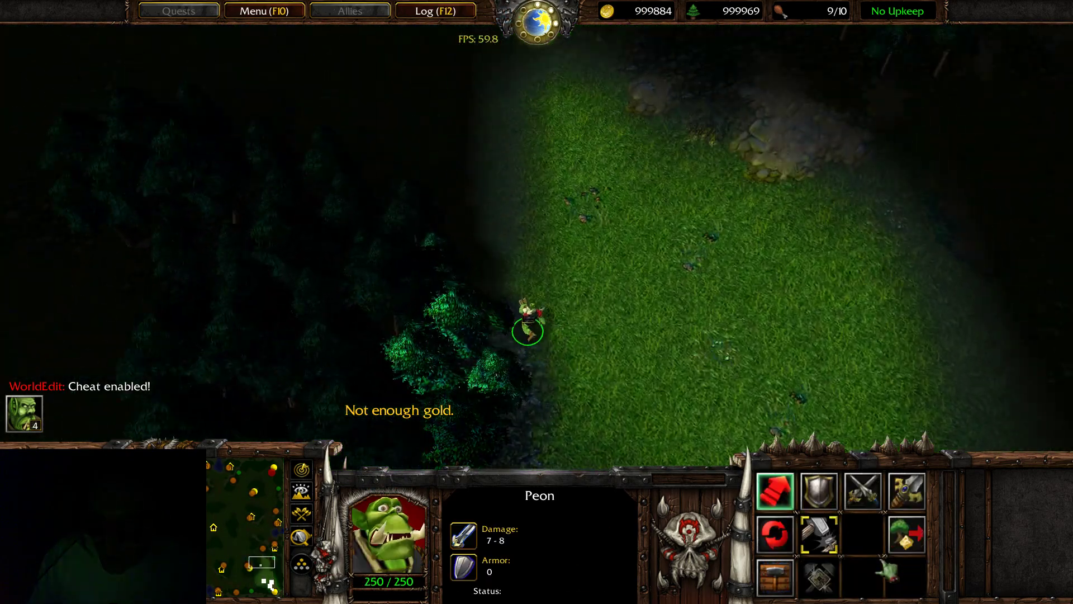
key(b)
click(817, 535)
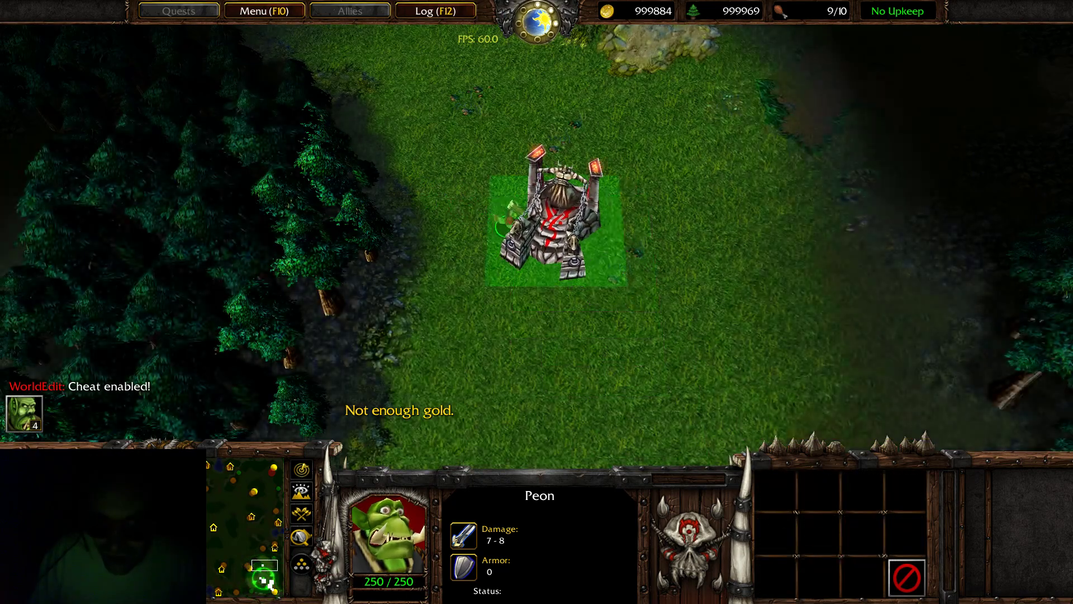
click(556, 230)
click(526, 224)
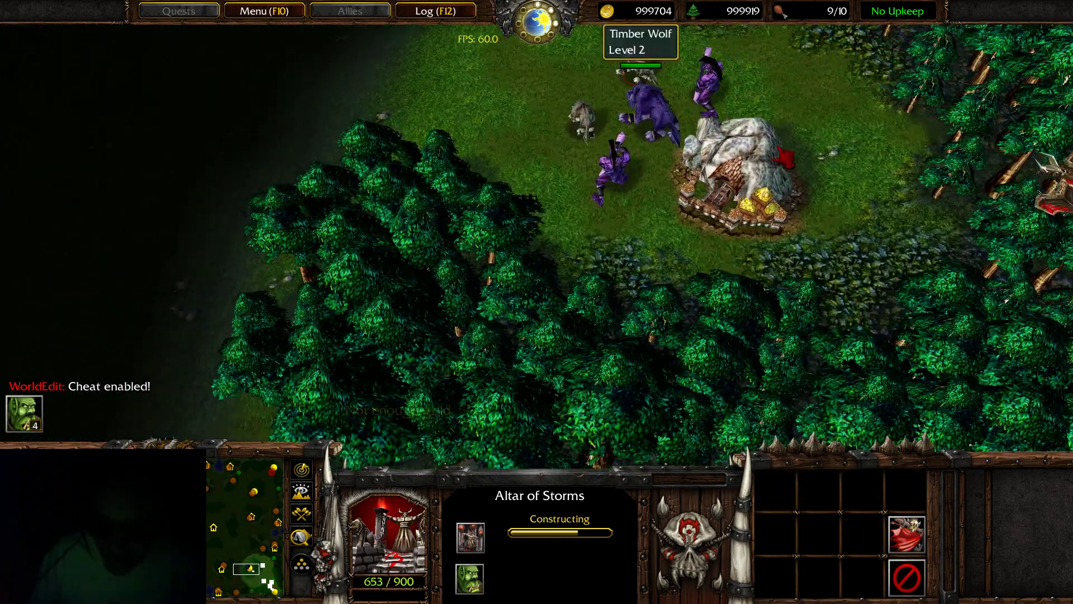
- Pull the Wind Rider away from the creeps at the gold mine and send it toward the Tavern
click(723, 159)
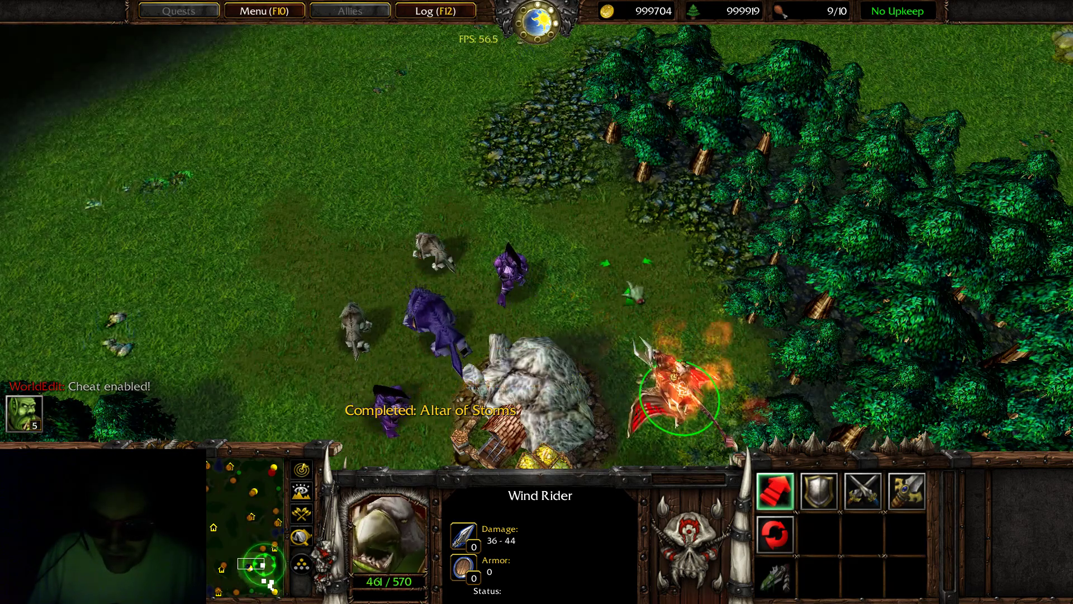
right_click(548, 161)
key(Up)
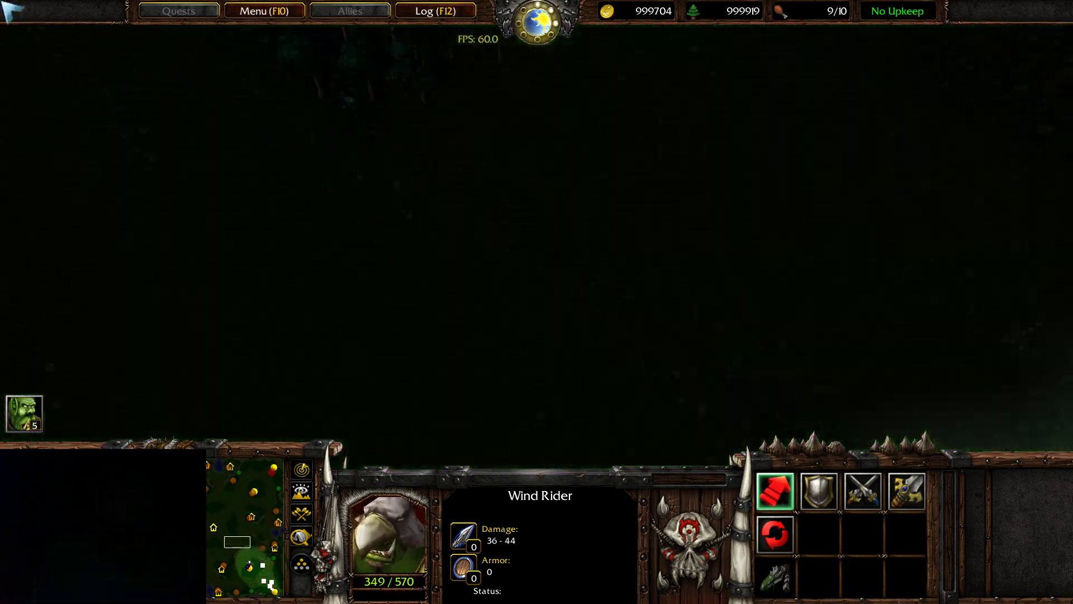
right_click(140, 59)
right_click(508, 163)
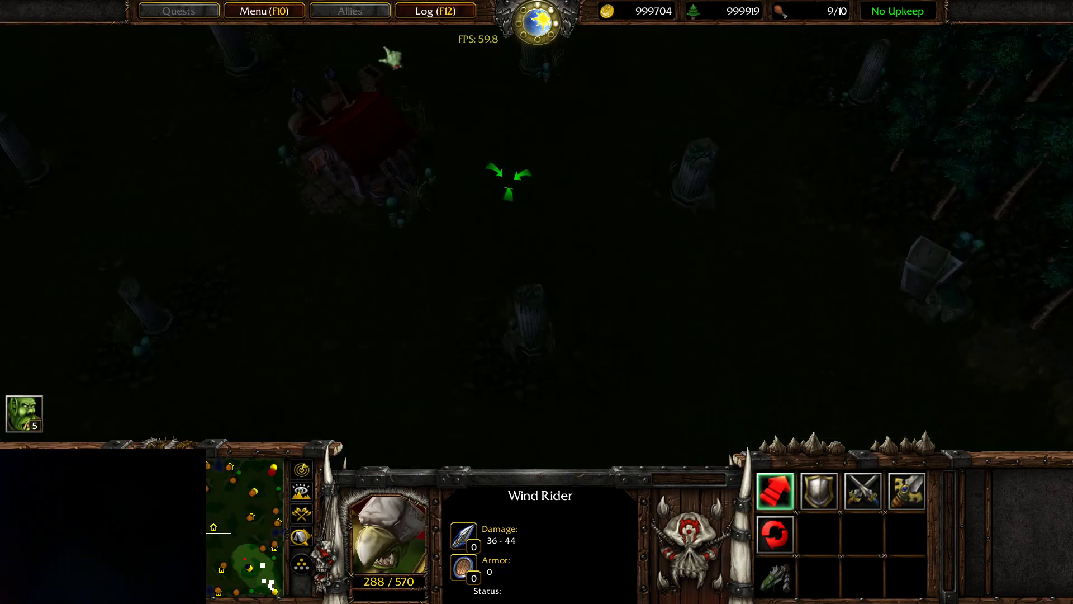
key(1)
key(1)
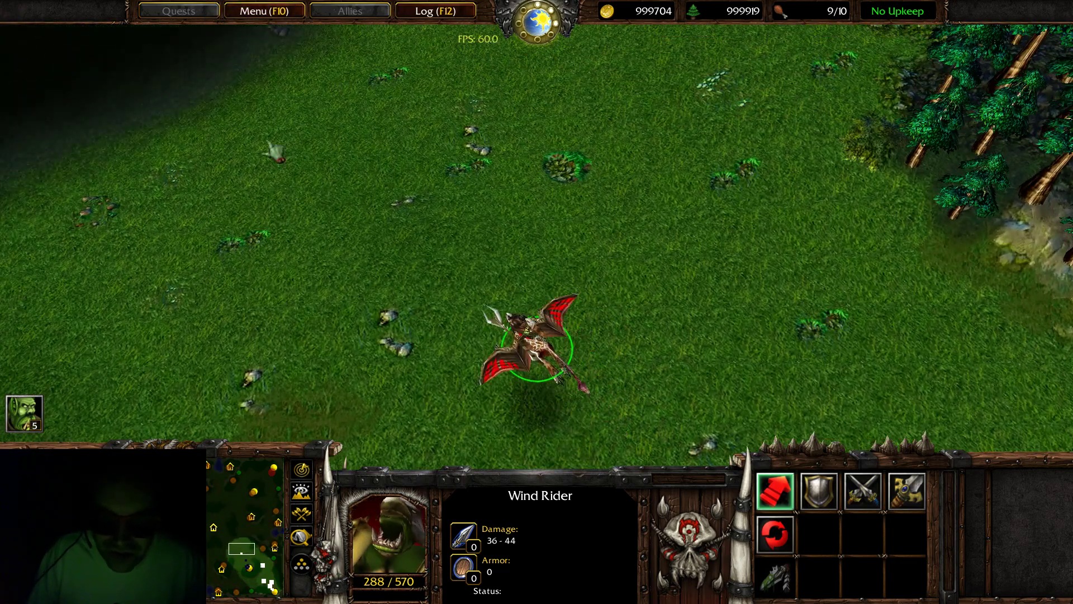
- Locate the Tavern on the map and guide the Wind Rider to the ground beside it
click(215, 525)
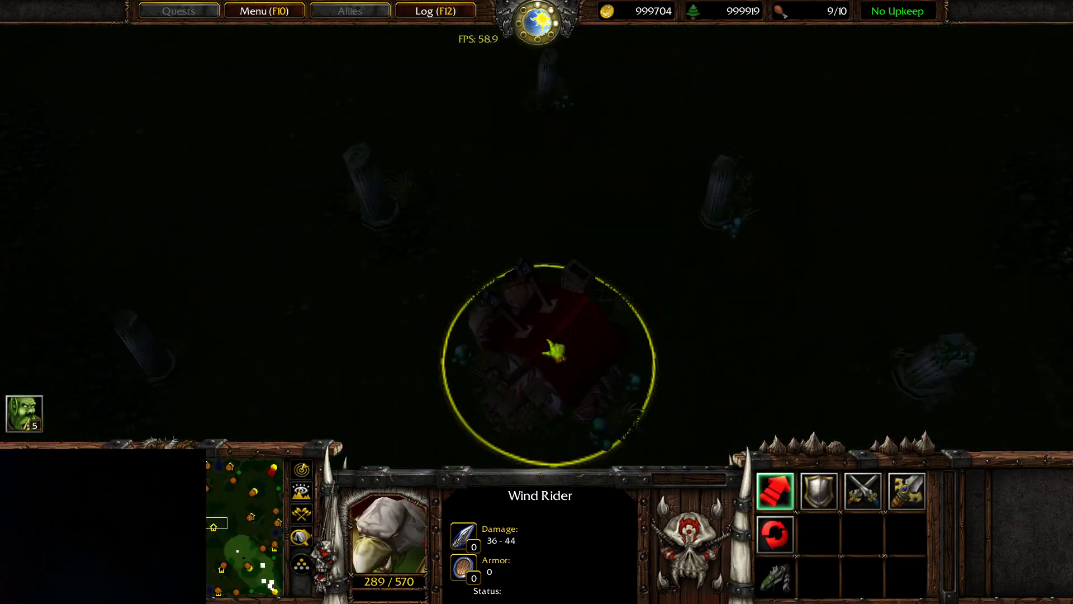
mouse_move(1023, 595)
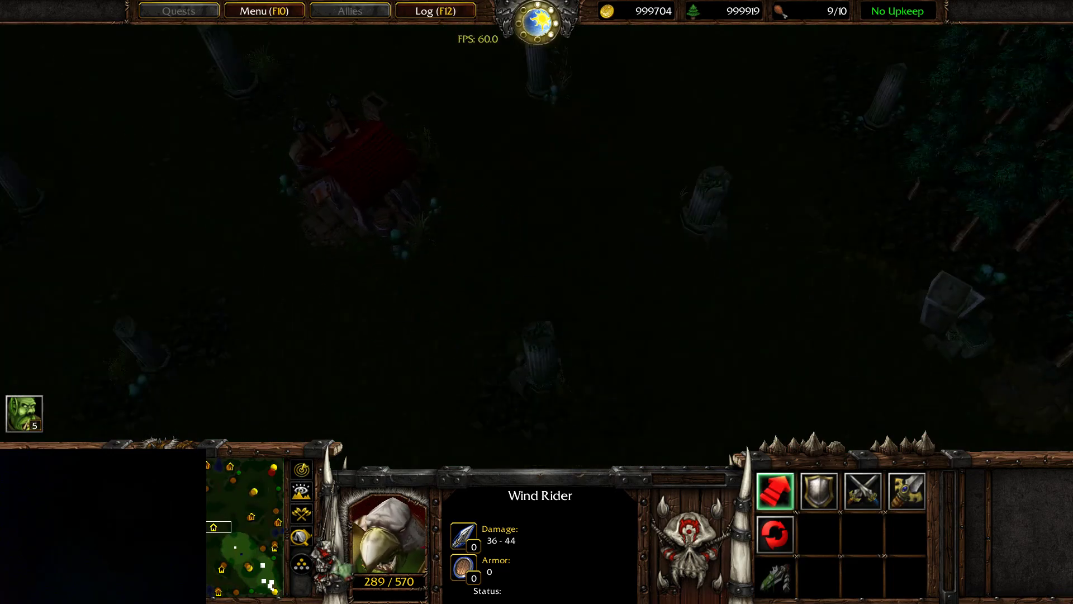
key(1)
key(1)
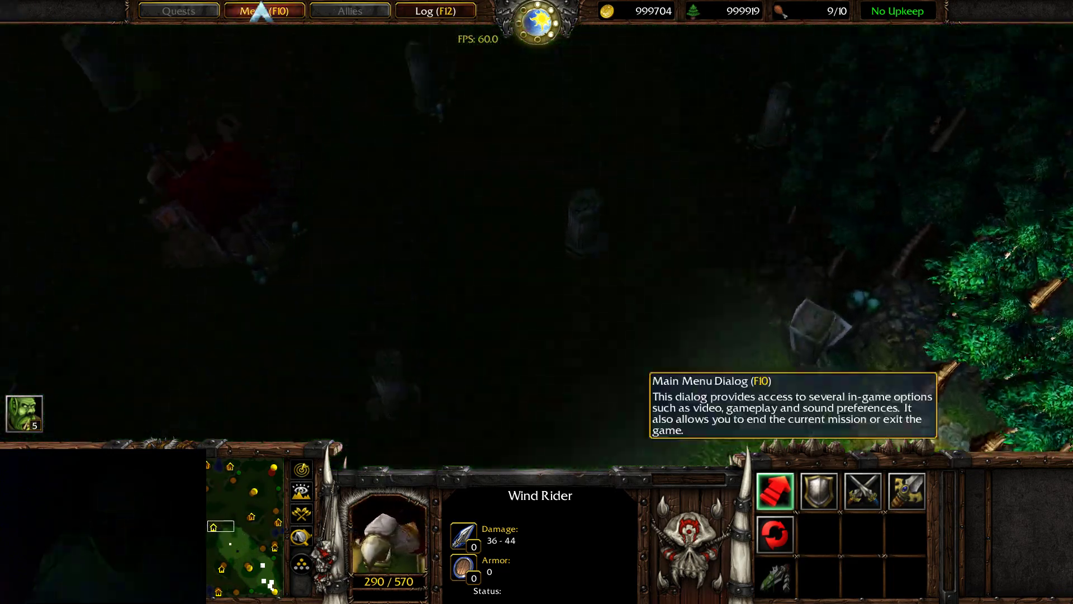
right_click(302, 378)
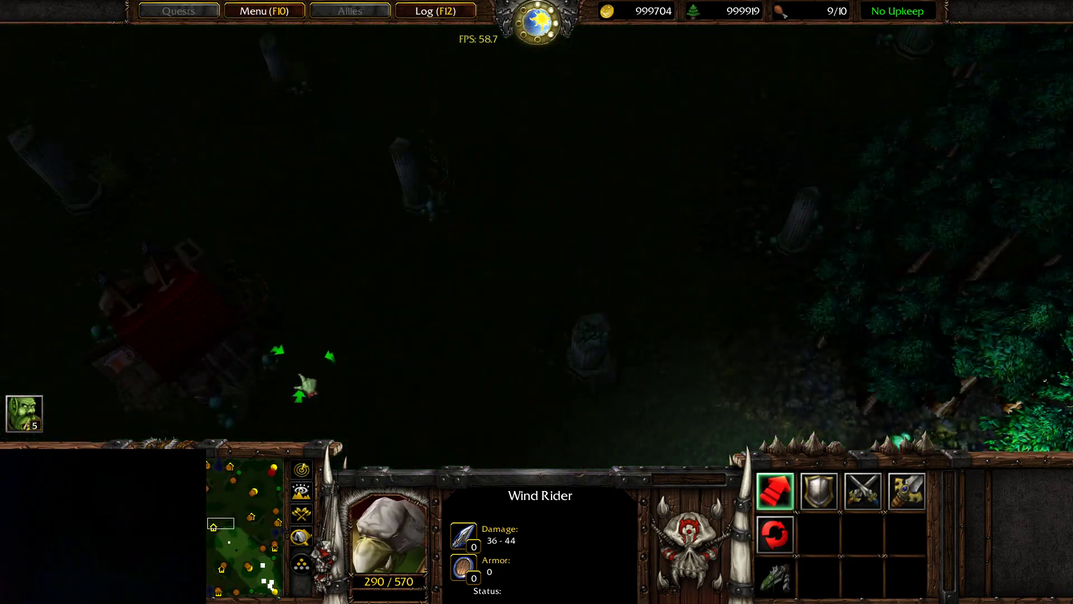
right_click(568, 423)
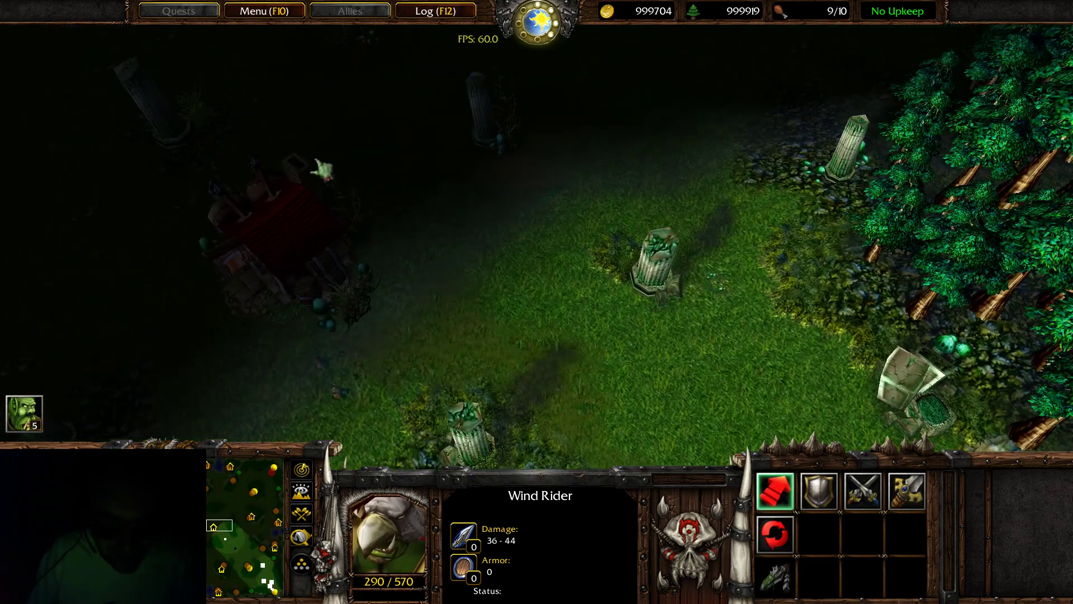
- Inspect the heroes offered at the Tavern and try to summon one
click(389, 254)
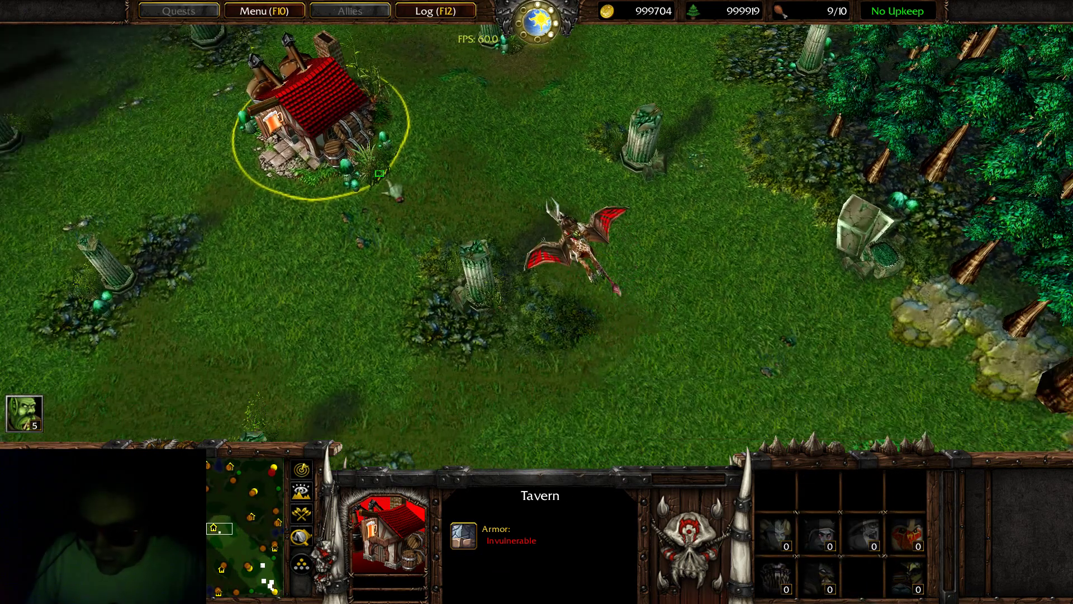
click(583, 249)
click(468, 173)
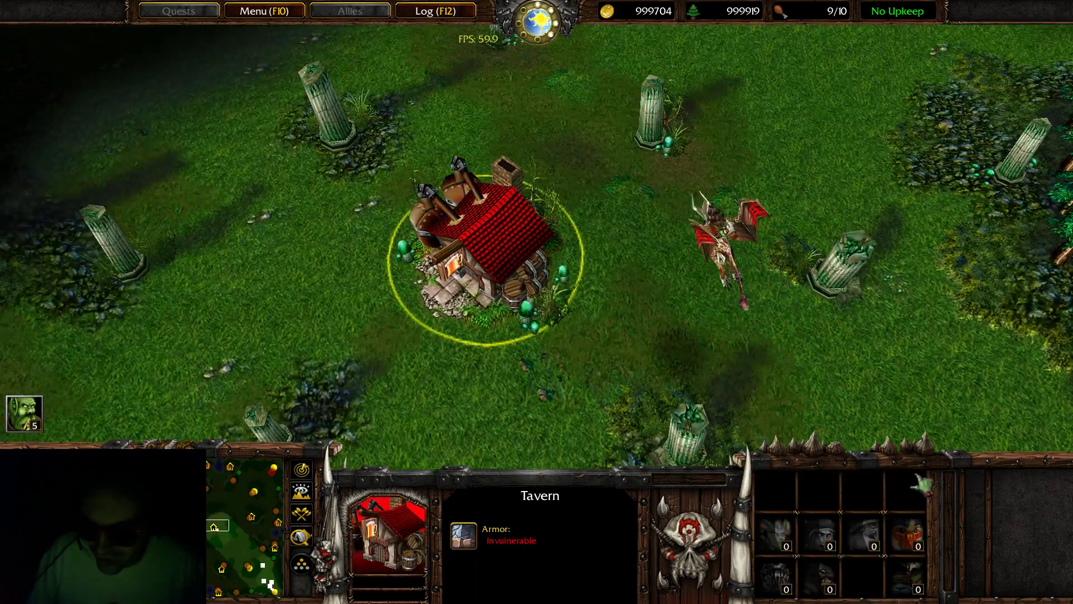
click(820, 579)
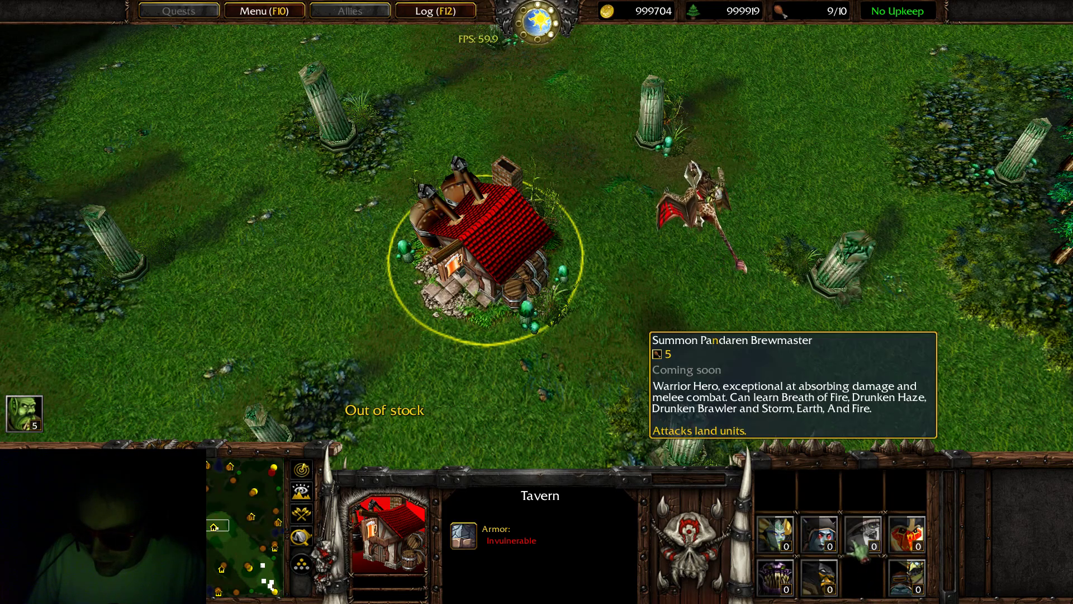
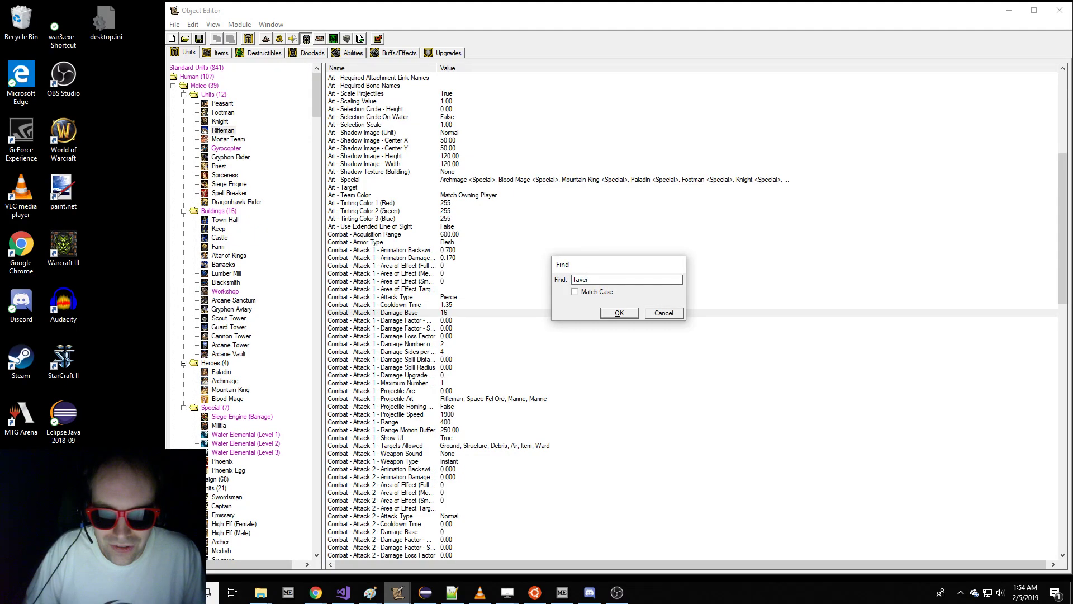
- Find the Tavern unit in the Object Editor by searching for Taver and view its data
text(aver)
key(Return)
scroll(291, 328, down, 3)
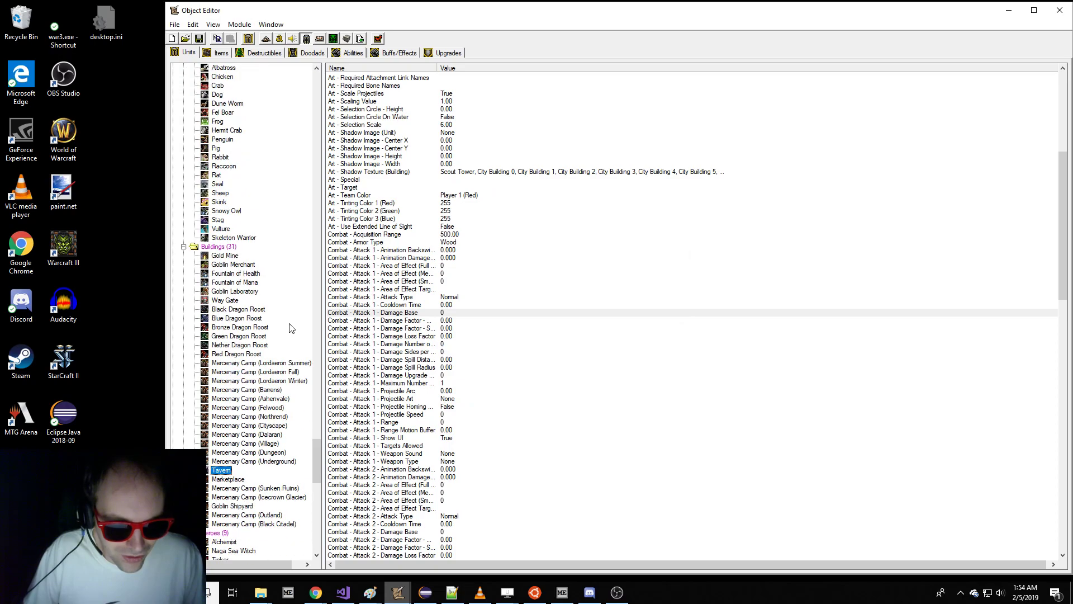
- Edit the Tavern's Techtree - Units Sold list, appending an extra entry that begins with N after Nbst
scroll(426, 346, down, 20)
click(501, 478)
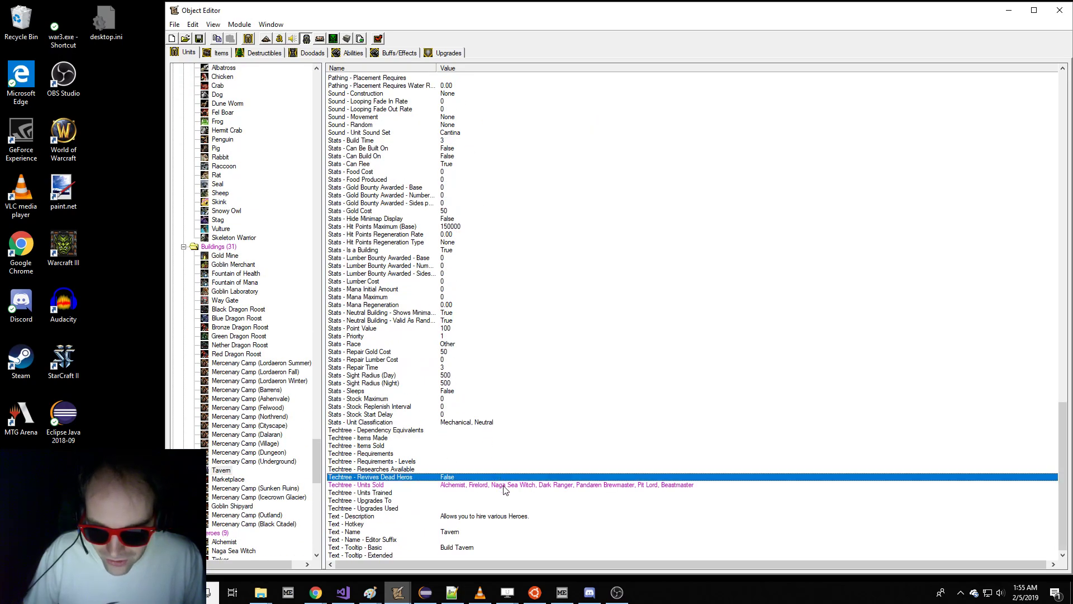
double_click(505, 485)
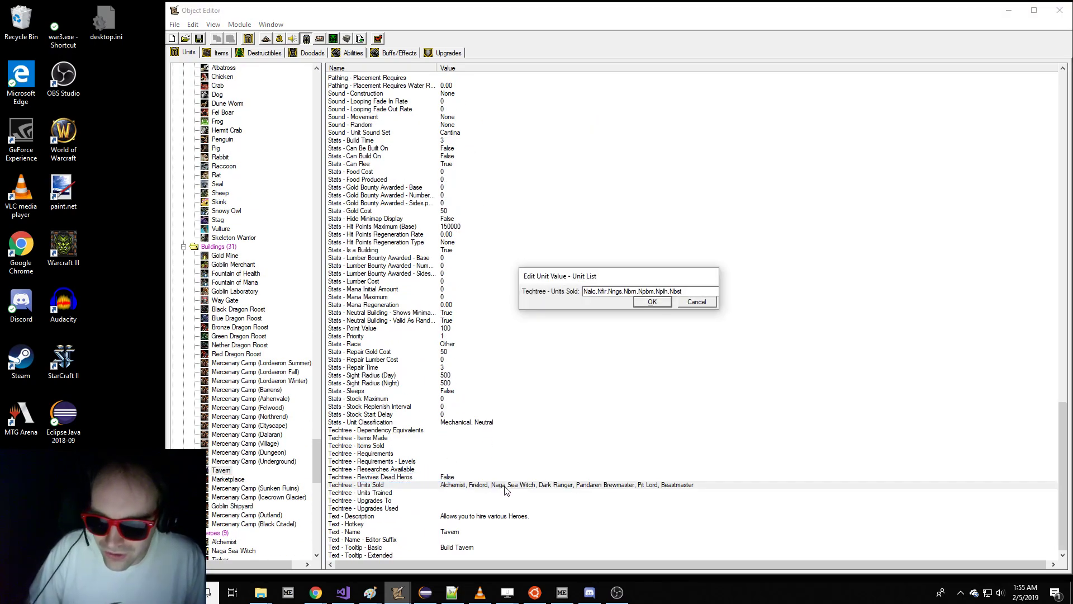
key(Return)
double_click(504, 486)
text(l)
key(Return)
double_click(505, 486)
key(Right)
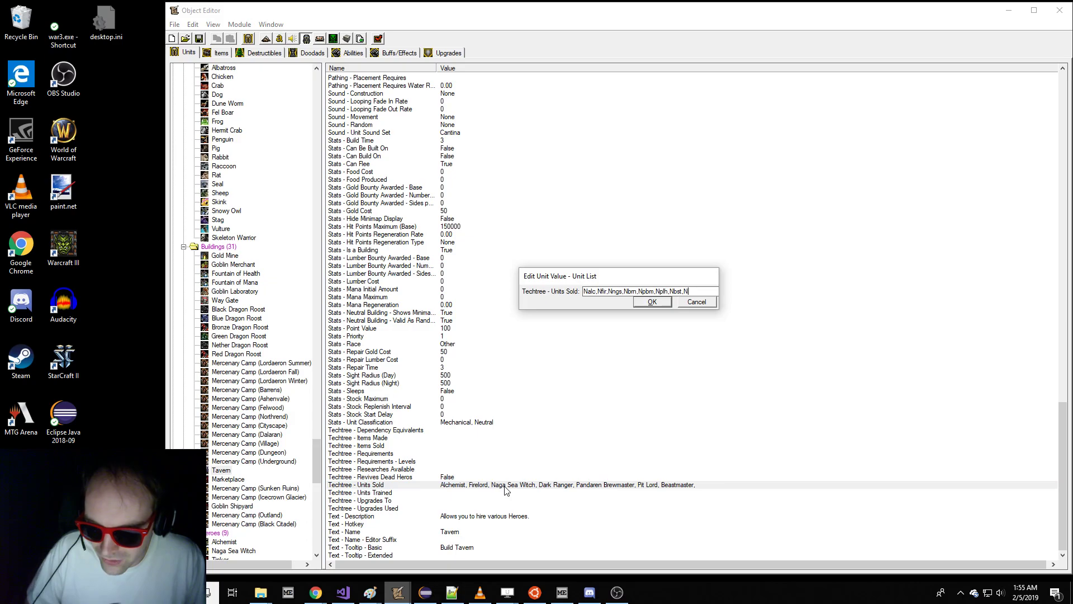
key(Return)
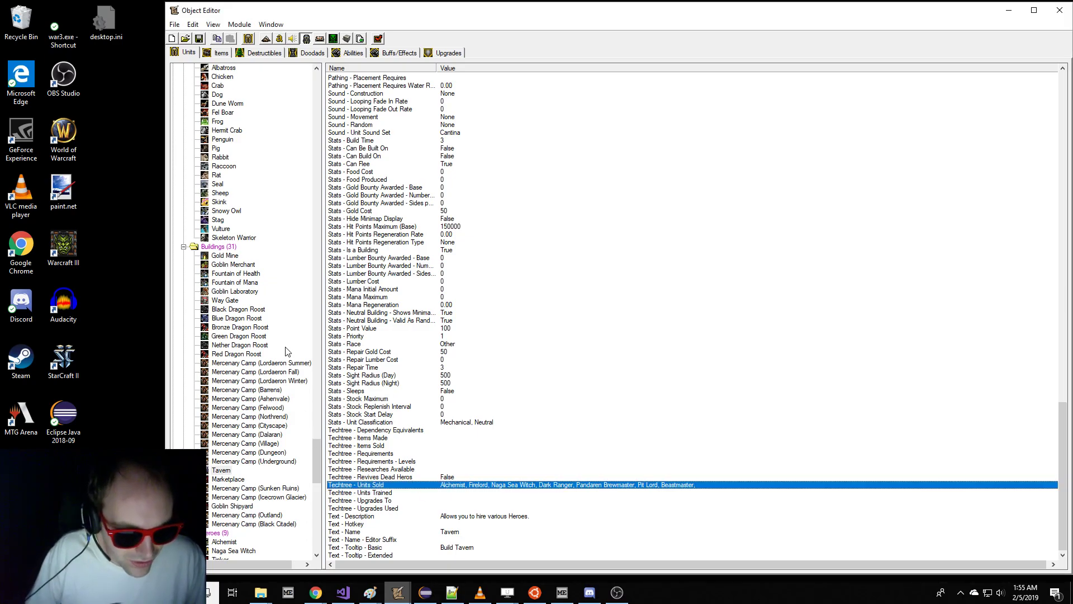
- Switch the Object Editor to raw data names and complete the extra entry in the Tavern's Sellunits list as Nvwd
click(285, 350)
scroll(286, 341, down, 5)
key(ctrl+d)
click(410, 485)
double_click(423, 486)
key(End)
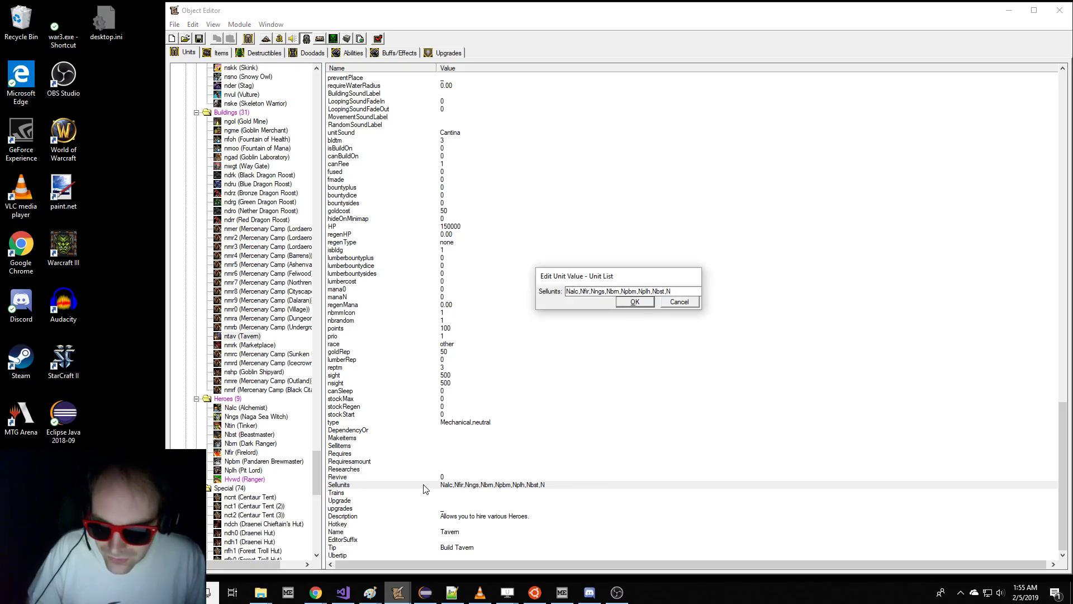
text(vw)
key(Return)
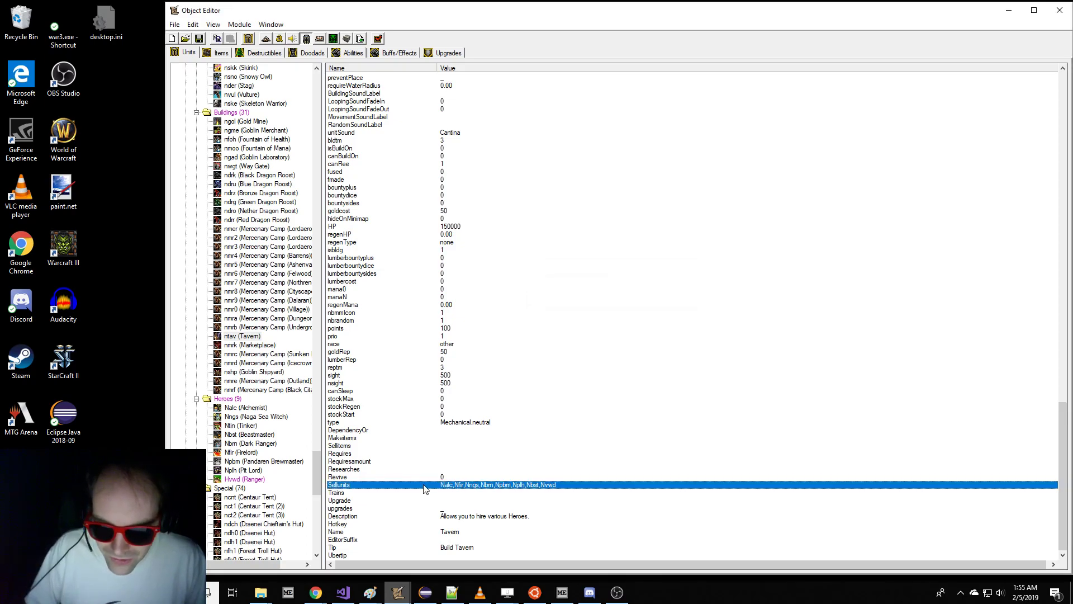
- Restore the readable field names and correct Nvwd to Hvwd in the Tavern's Units Sold to add the Ranger
key(ctrl+d)
key(Return)
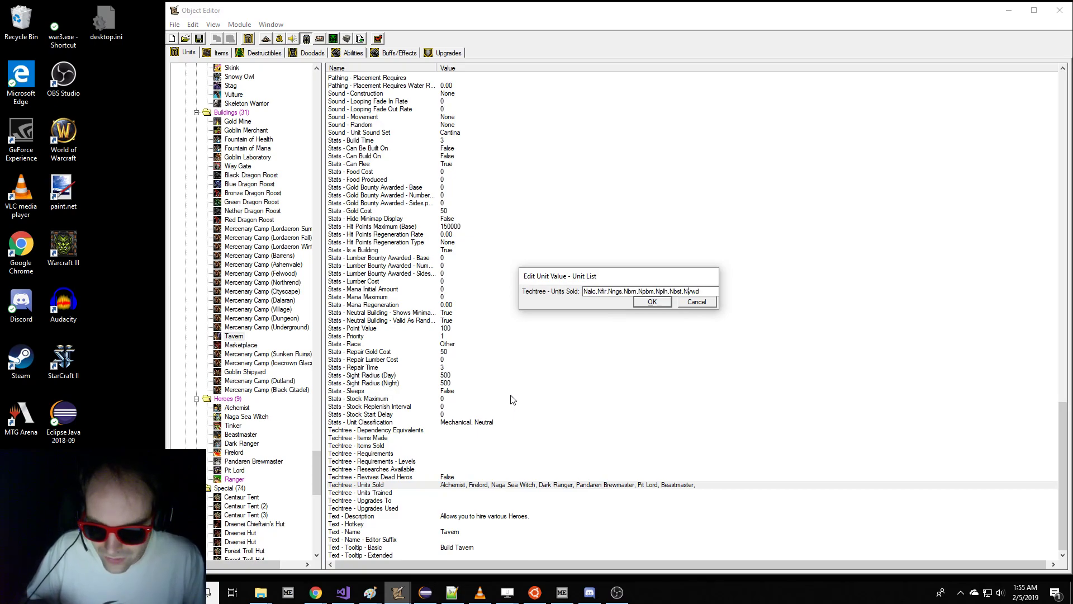
key(Return)
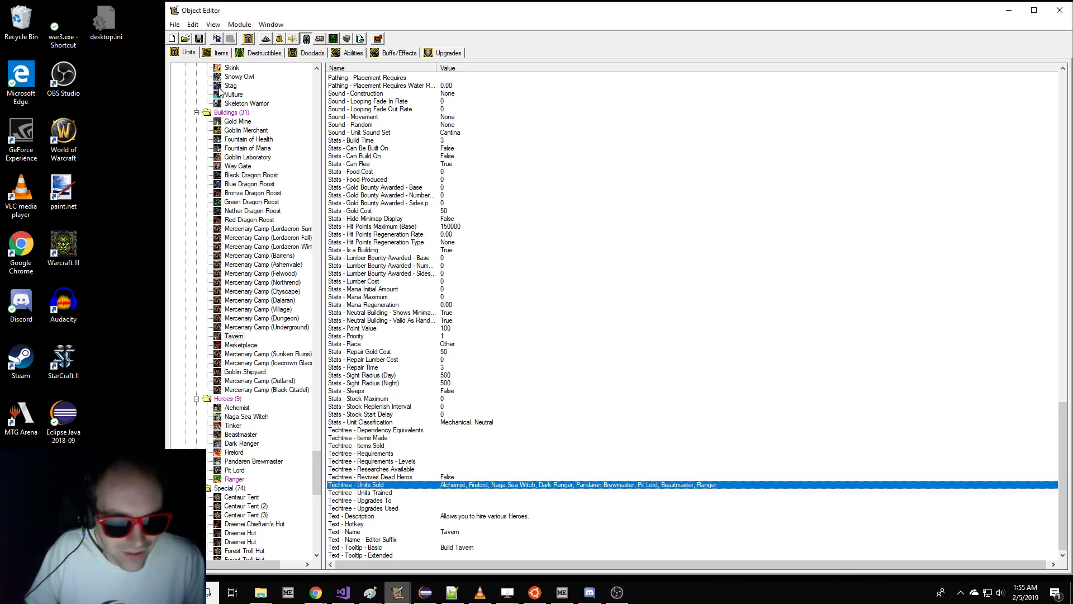
- Export the unit data over war3map.w3u in the War3mod.mpq folder and show the desktop
mouse_move(398, 592)
click(355, 555)
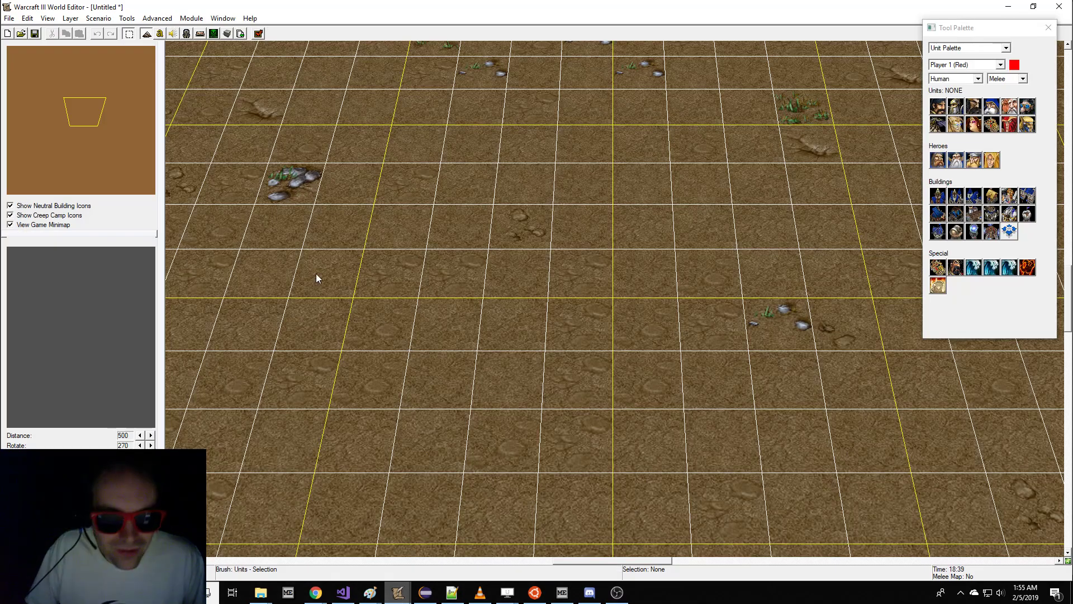
click(187, 35)
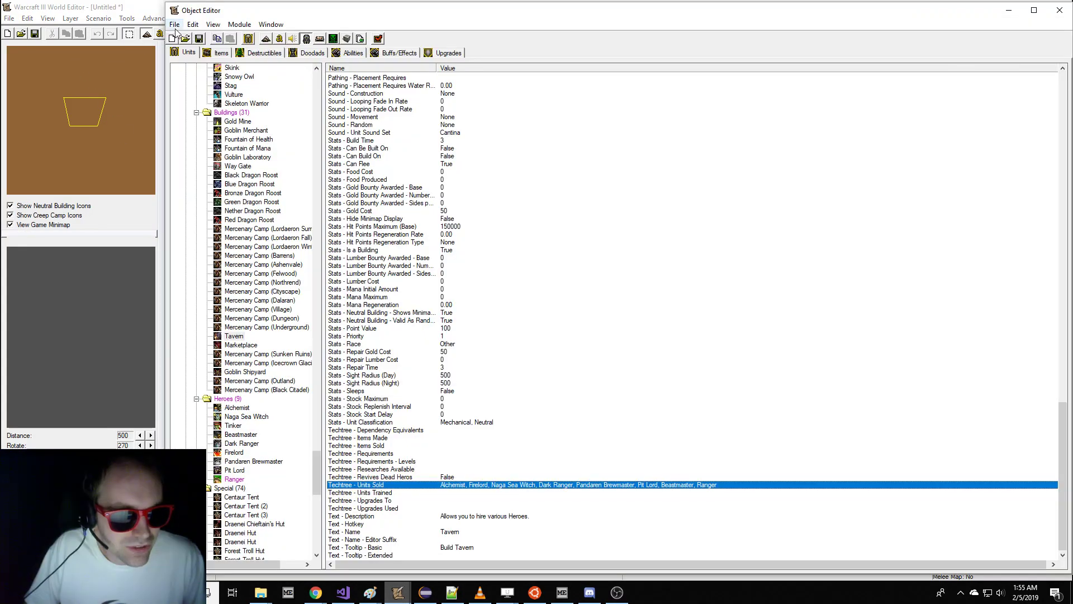
click(175, 24)
click(201, 187)
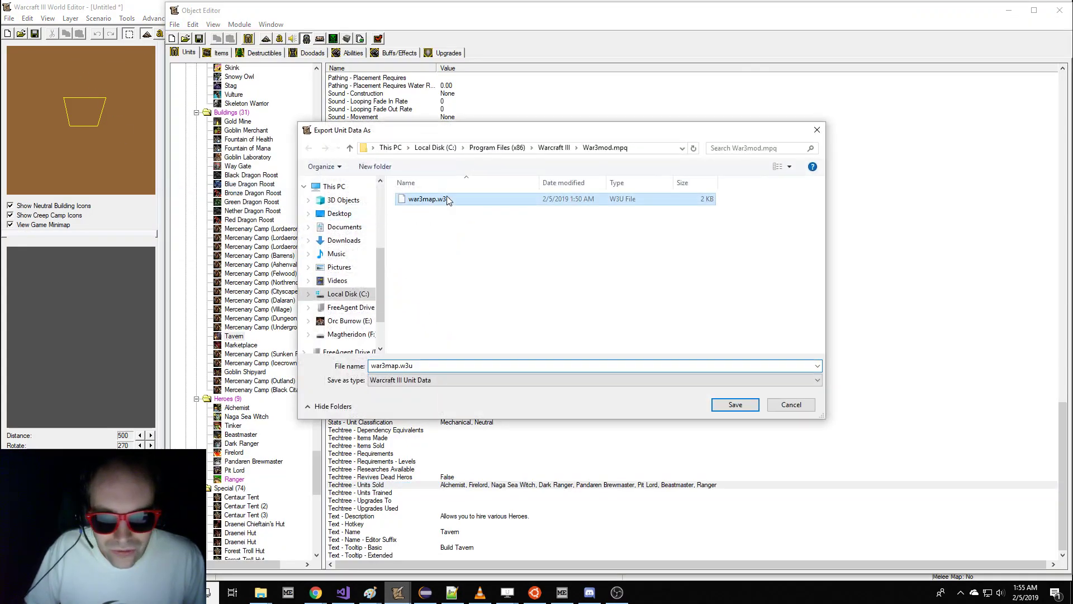
click(564, 296)
key(super+d)
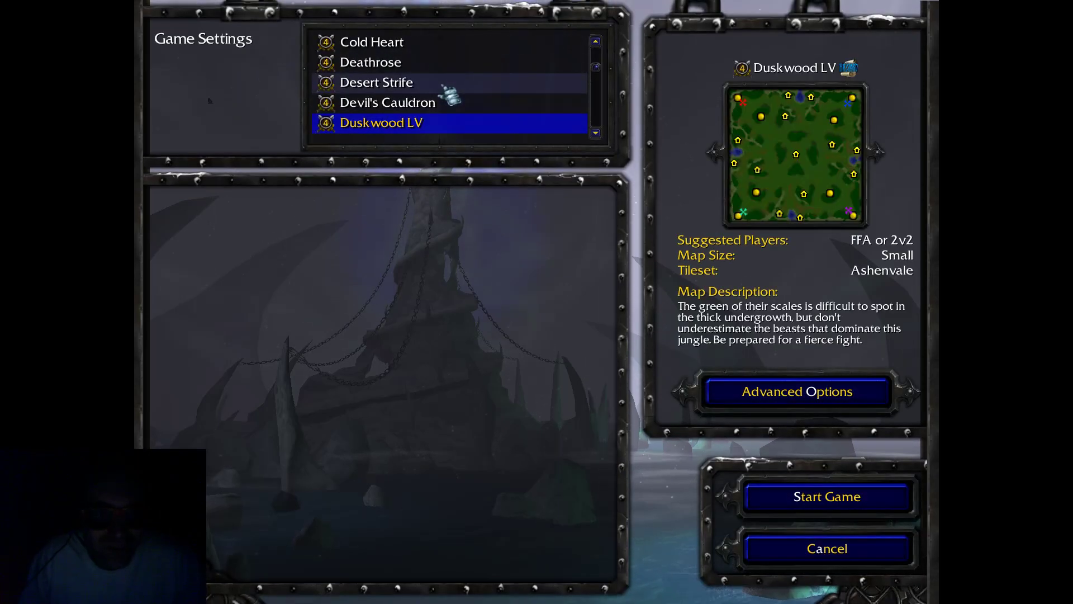
- Start a Warcraft III custom game on the Korea map with the player's race set to Human
scroll(441, 83, down, 6)
click(398, 84)
click(411, 227)
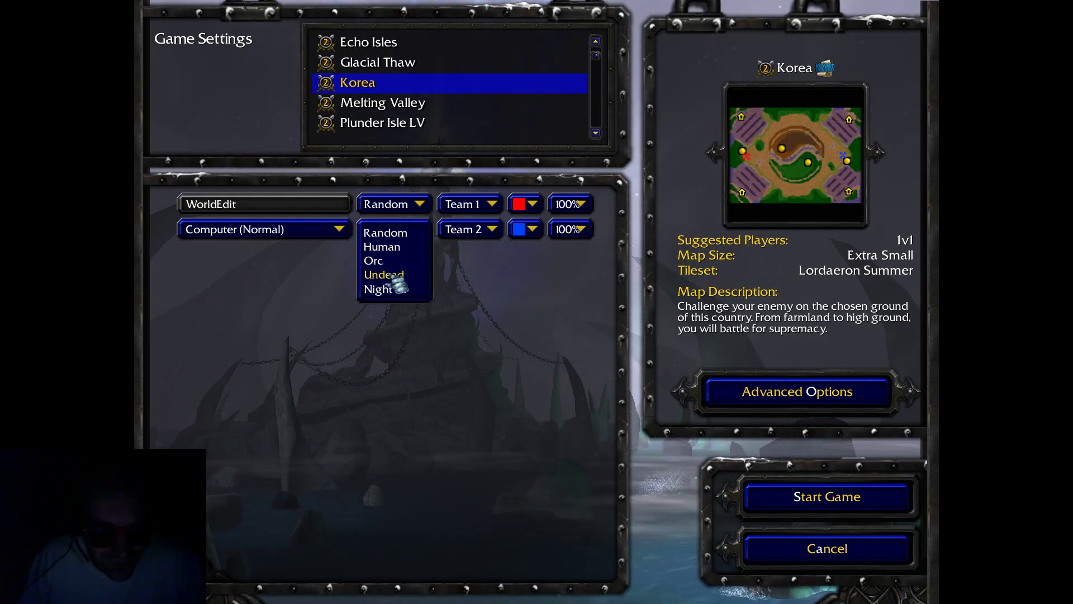
click(402, 251)
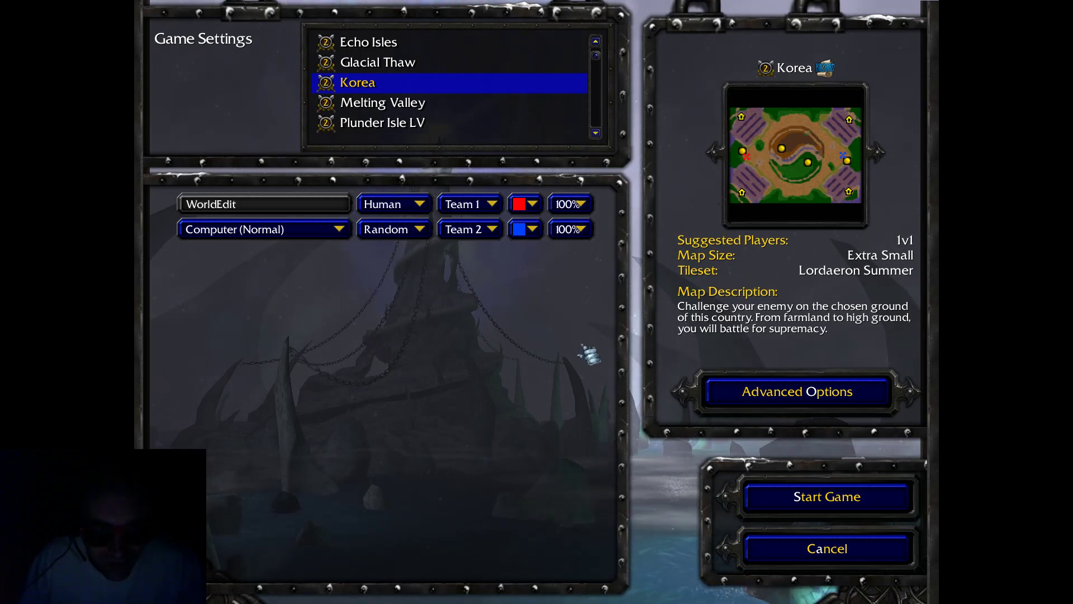
click(808, 480)
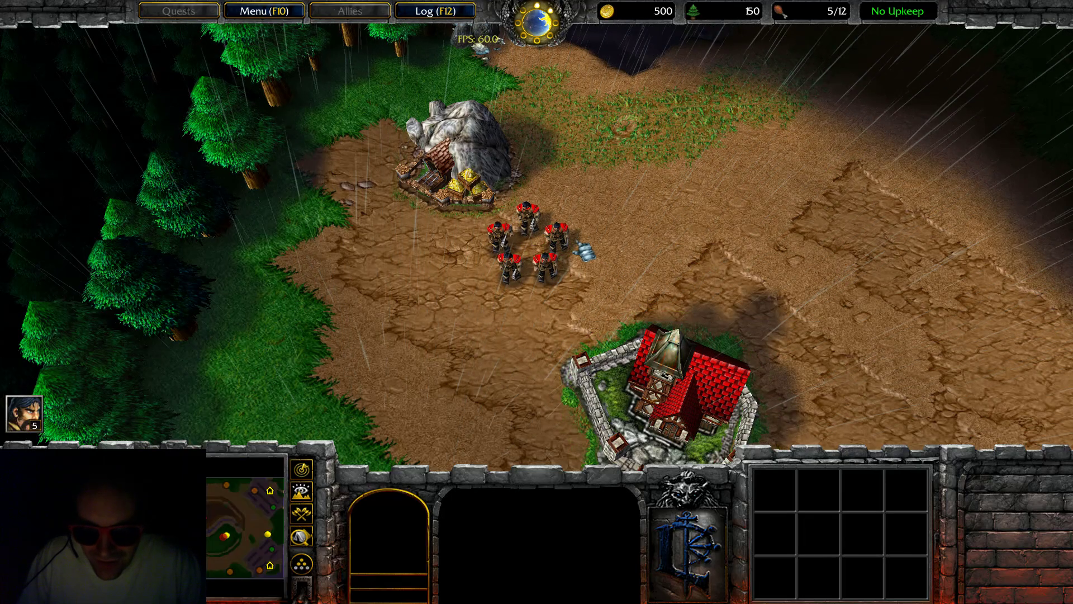
- Have one peasant build an Altar of Kings on the open ground beyond the Town Hall
click(561, 239)
right_click(841, 287)
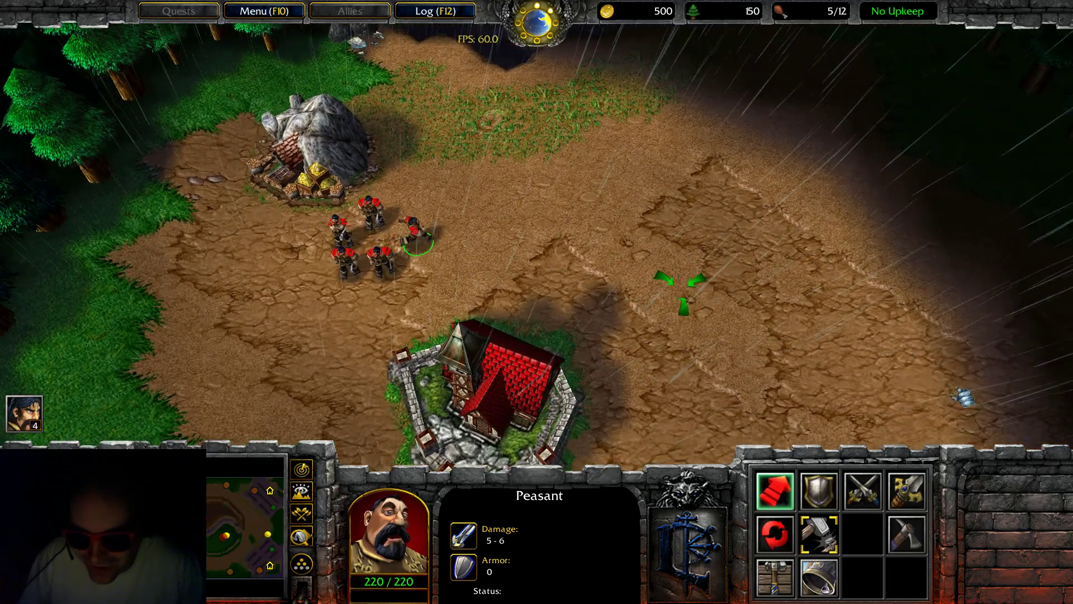
click(775, 578)
click(819, 534)
click(682, 232)
- Select the Town Hall and enter the cheats warpten and greedisgood 999999
click(524, 374)
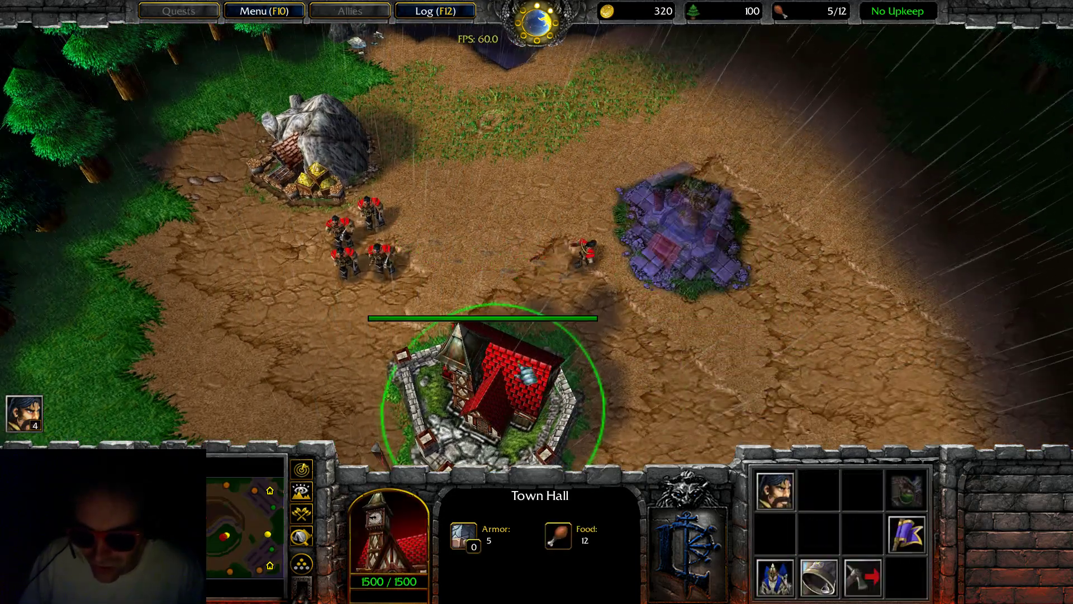
key(Return)
text(warpten)
key(Return)
key(Return)
text(greedisgood 999)
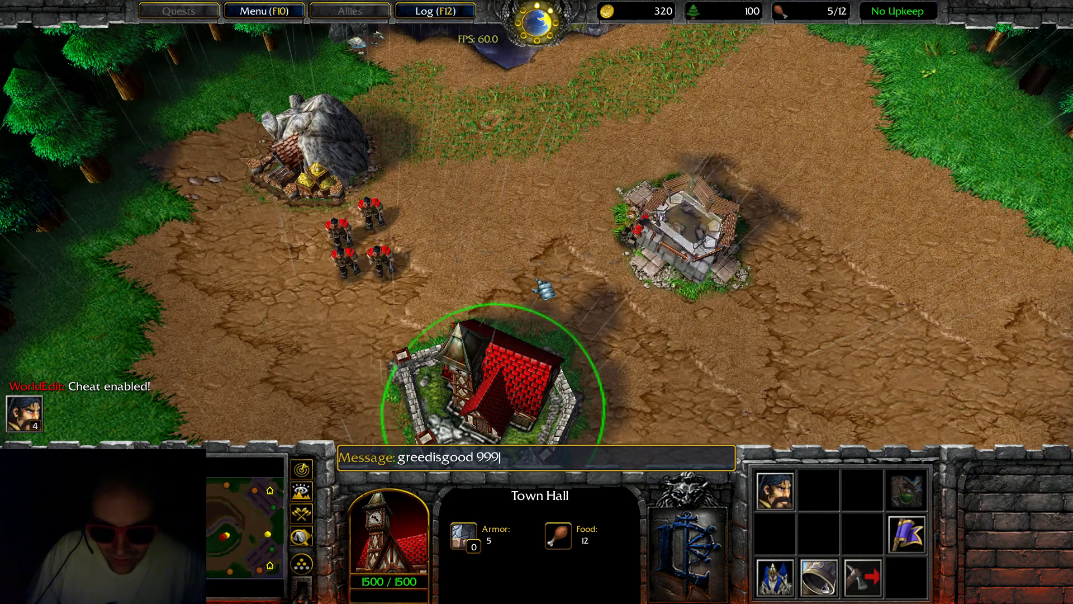
key(Return)
- Upgrade the Town Hall to a Keep and summon an Archmage from the Altar of Kings, rallying beside it
key(Down)
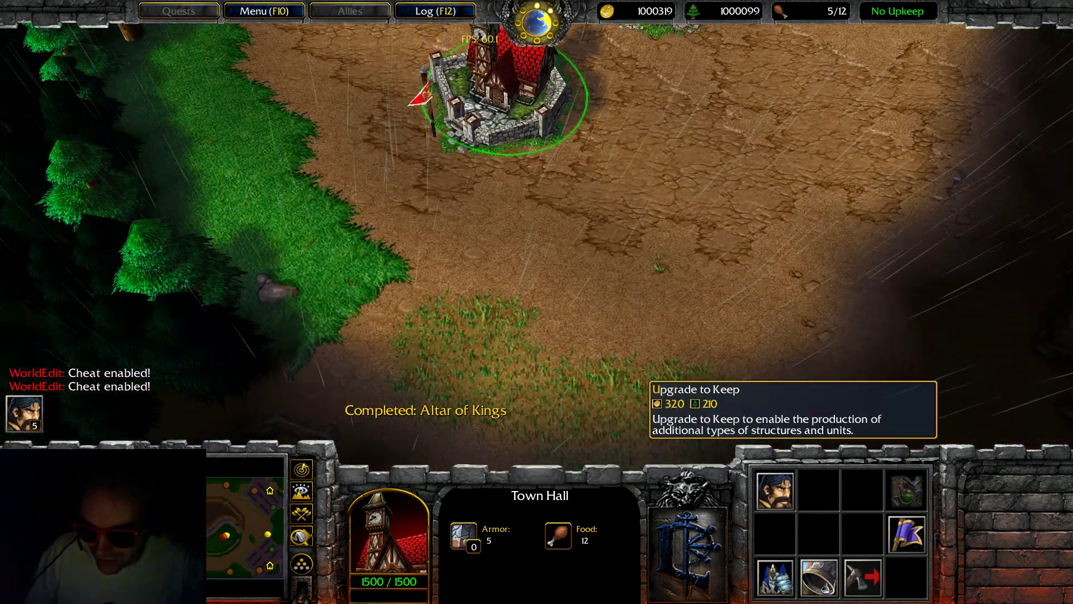
click(776, 577)
click(691, 198)
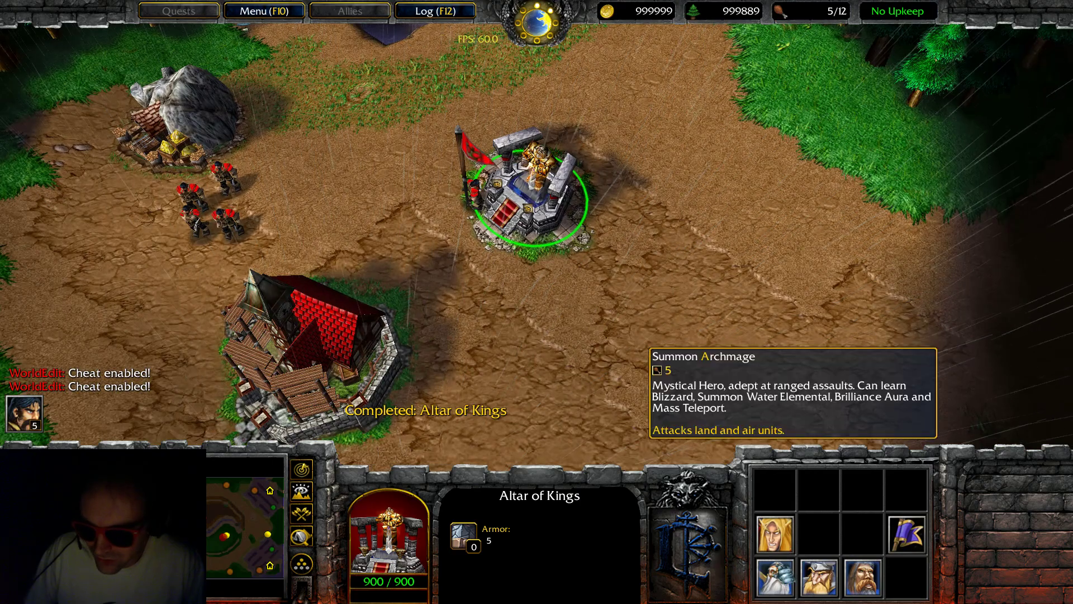
click(779, 572)
right_click(613, 293)
- Send the builder peasant from the altar toward the gold mine and select the upgrading Town Hall
click(475, 194)
right_click(373, 173)
click(313, 346)
key(Down)
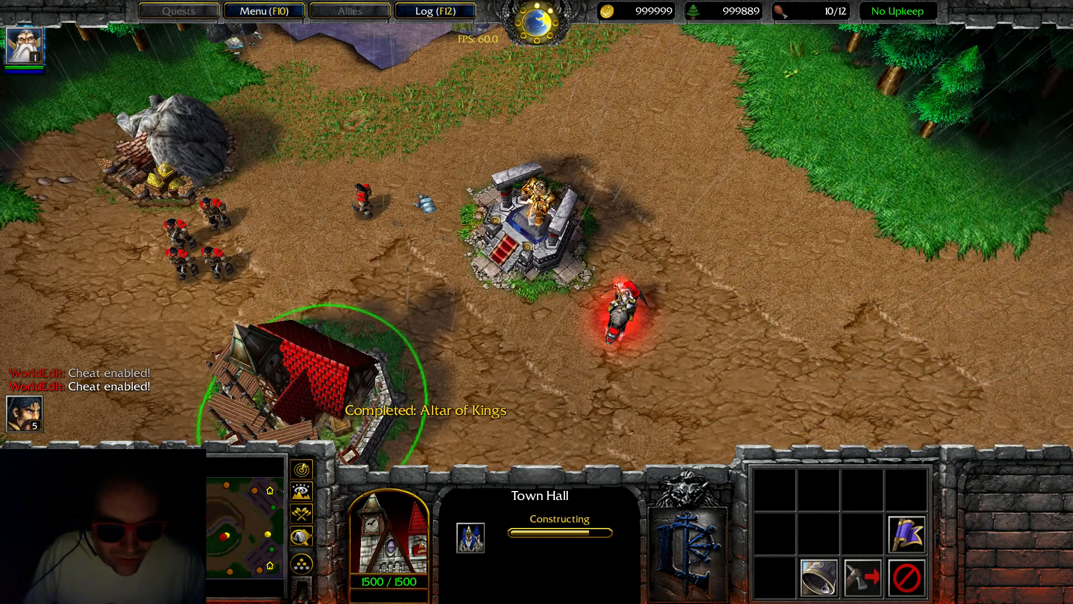
- Select the Archmage and send him away from the base across the river toward the Tavern
click(630, 311)
right_click(774, 327)
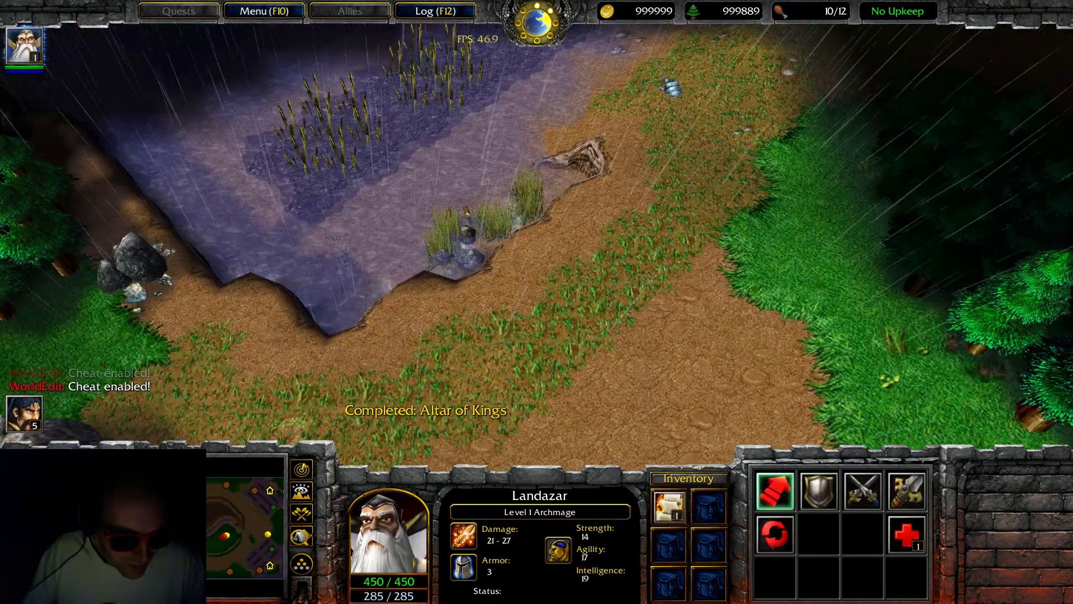
mouse_move(335, 6)
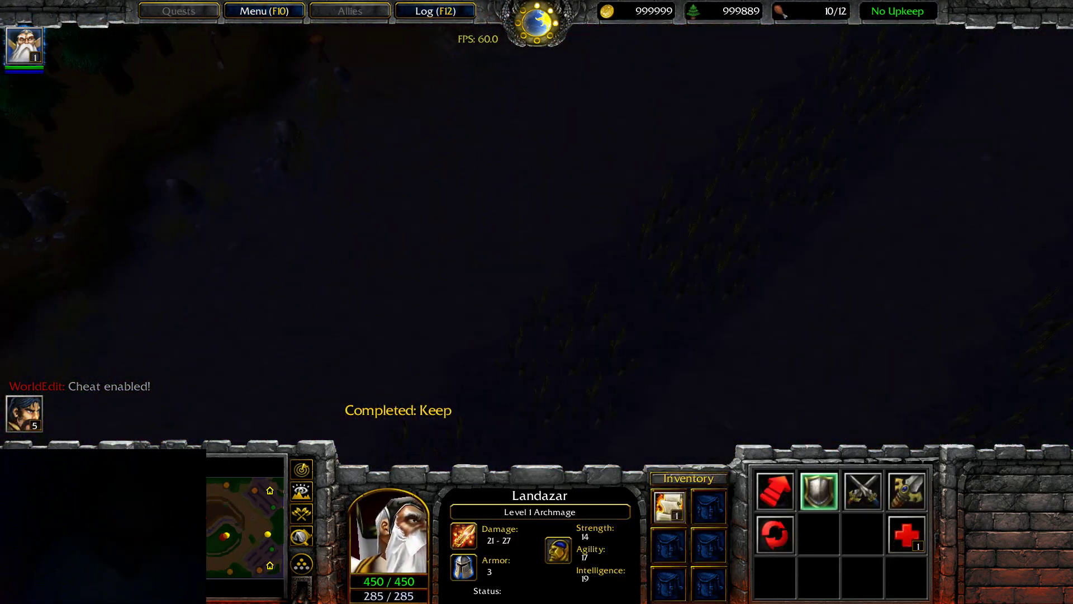
right_click(625, 281)
- Teach the Archmage Summon Water Elemental and close the hero ability list
click(907, 534)
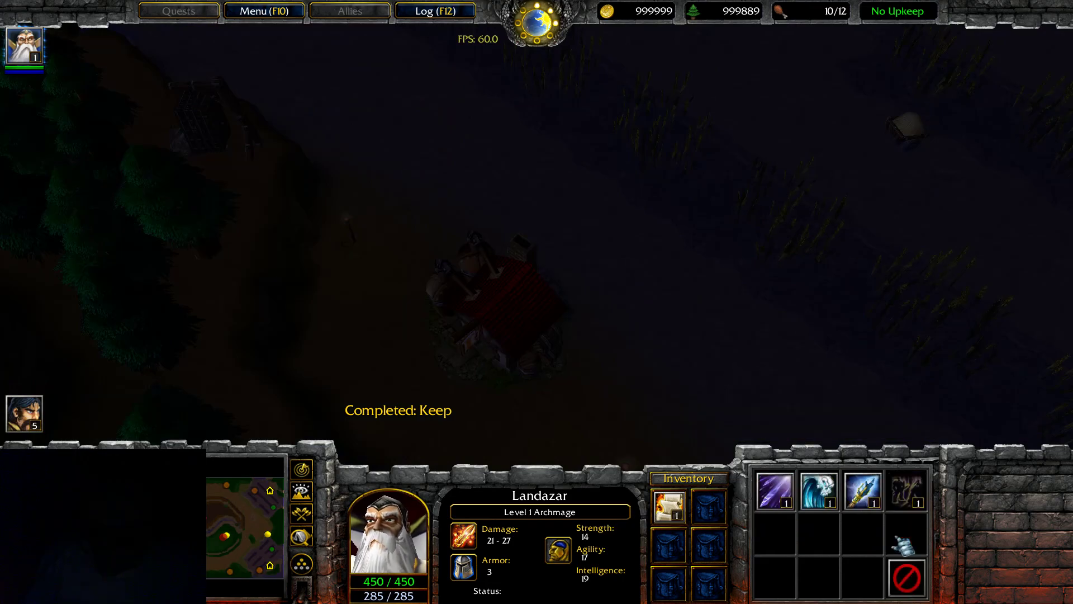
click(820, 490)
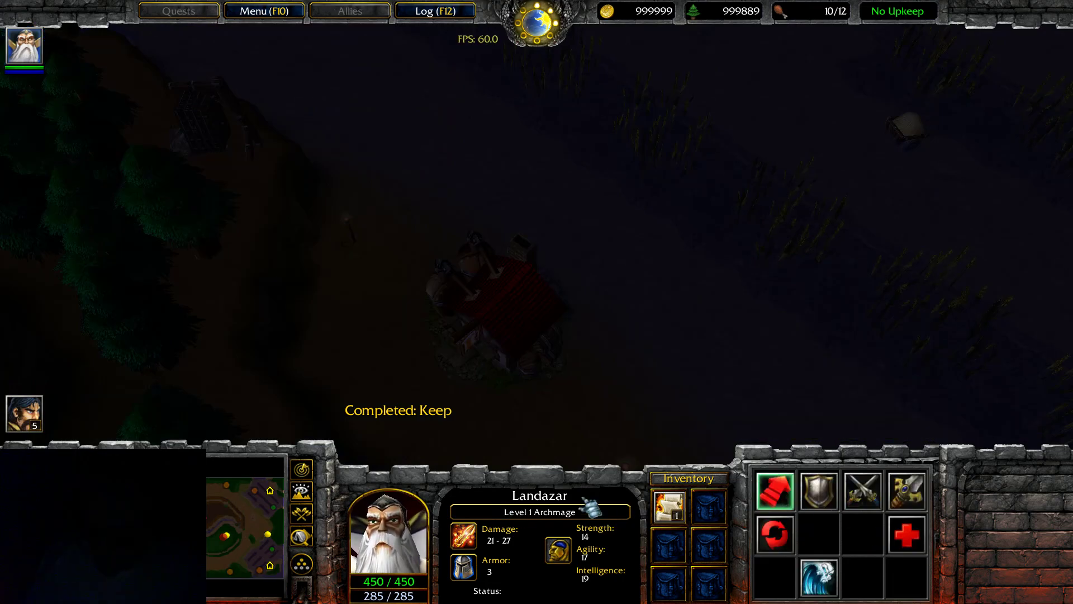
click(905, 537)
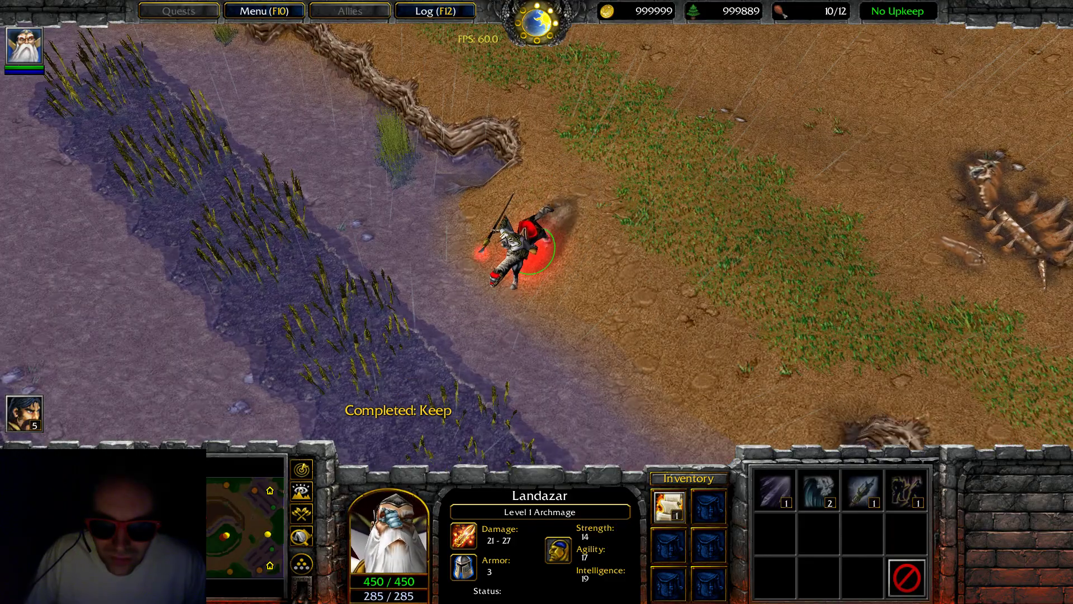
key(Escape)
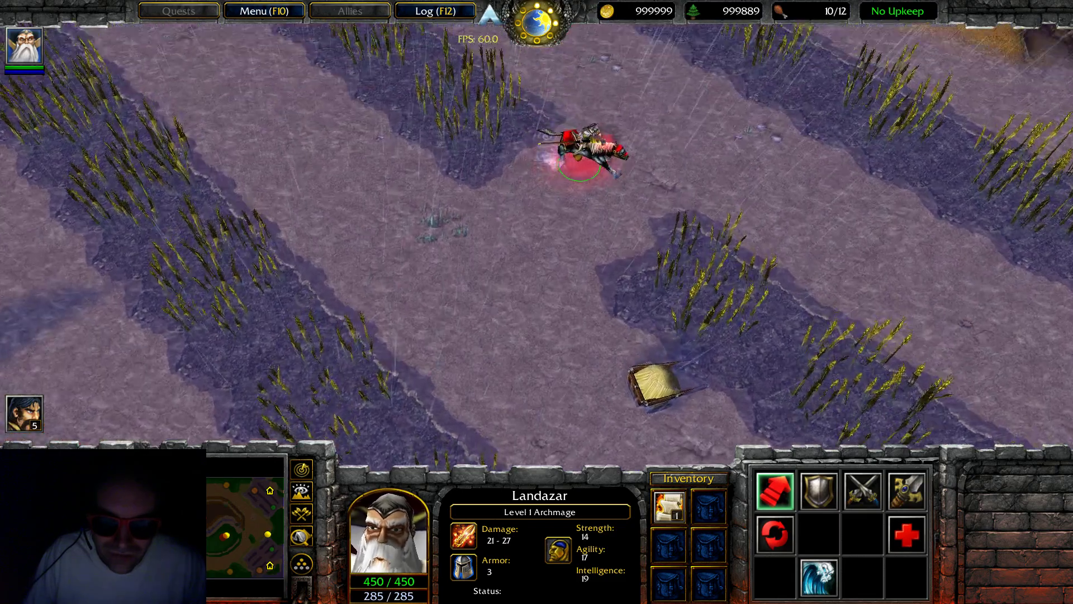
- Guide the Archmage to the ground beside the Tavern and inspect the heroes offered there, including the Pandaren Brewmaster
right_click(455, 91)
right_click(386, 254)
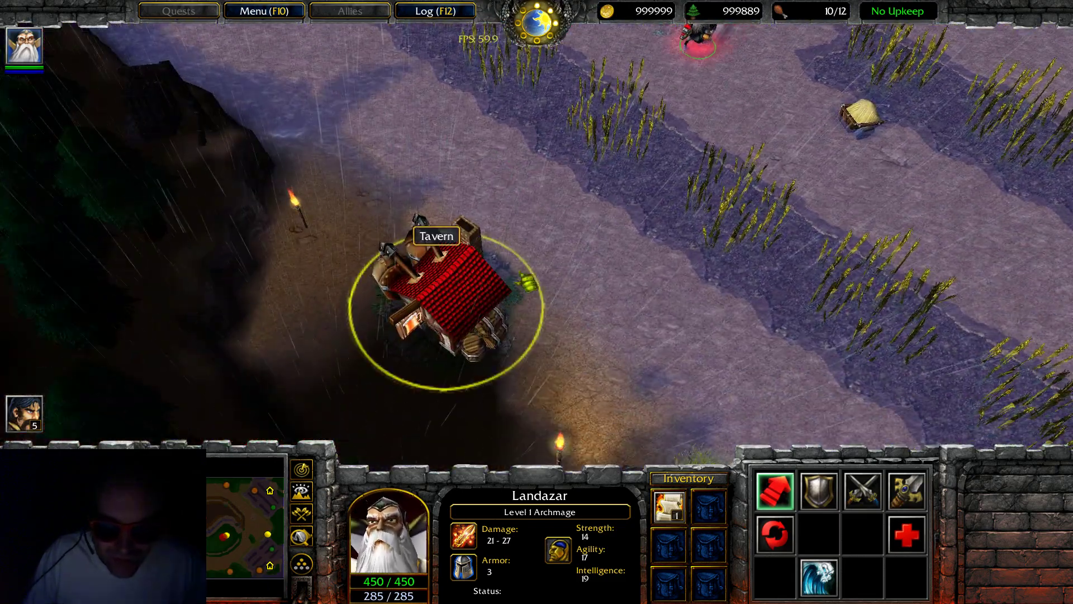
click(464, 267)
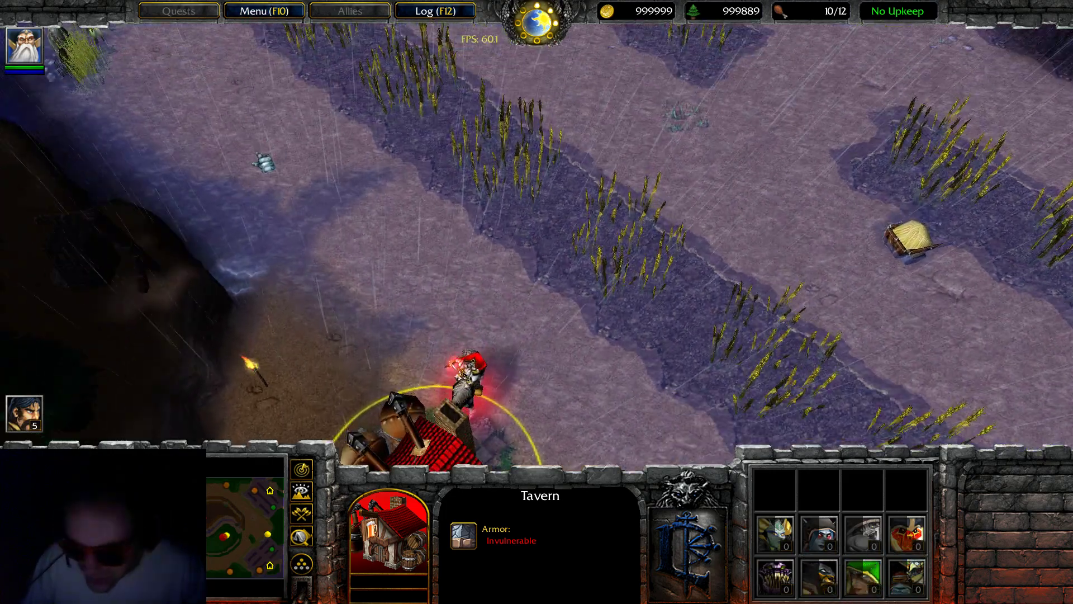
drag(261, 156, 476, 481)
right_click(623, 228)
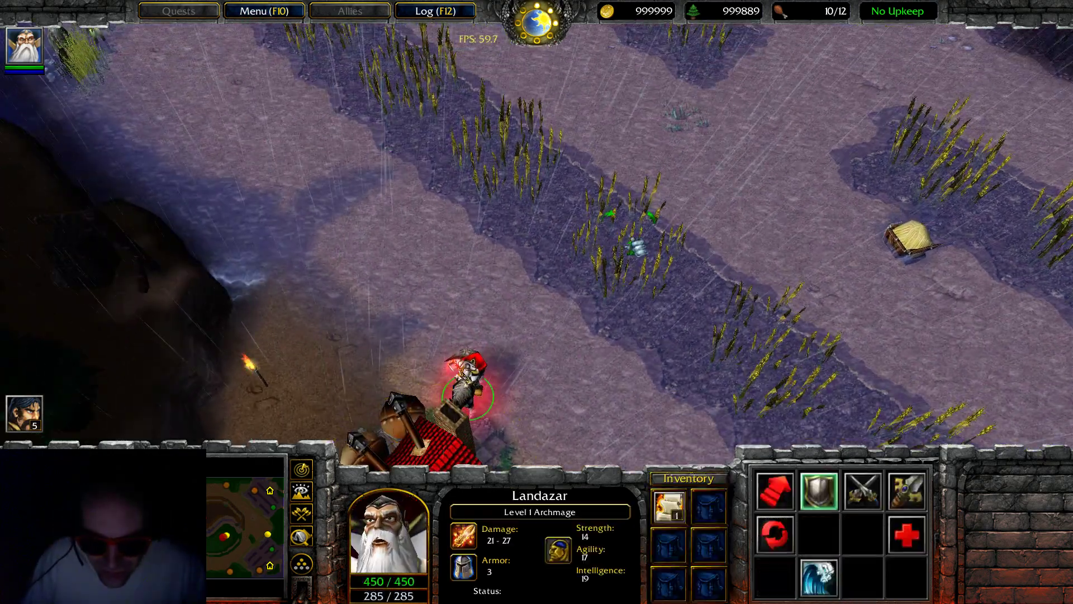
right_click(504, 242)
click(482, 318)
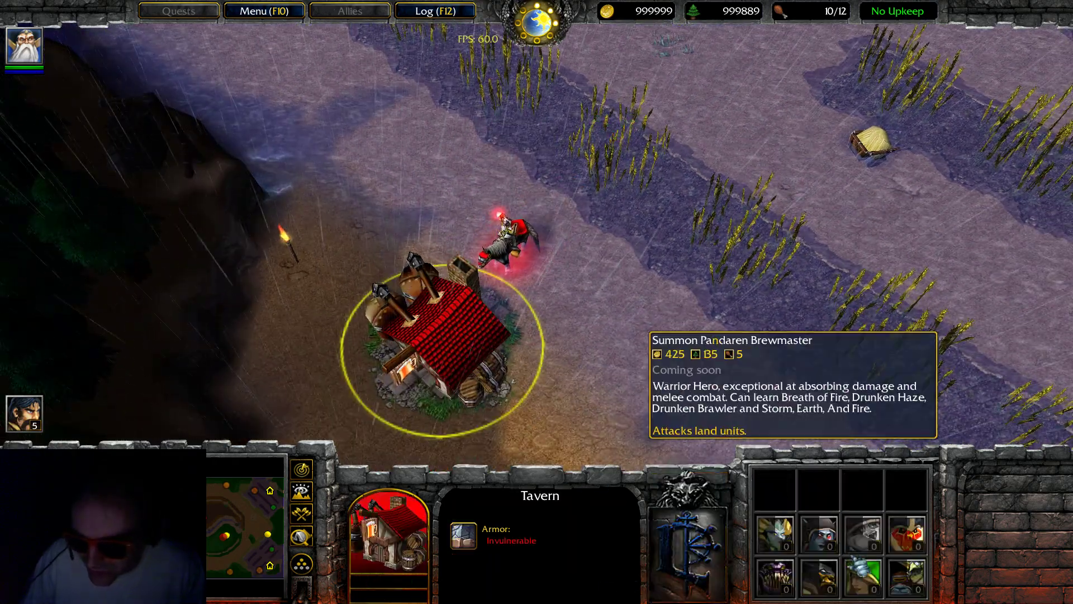
- Check the Keep at the home base and return to the Tavern to view its heroes again
drag(193, 521, 162, 531)
click(361, 246)
scroll(839, 417, up, 3)
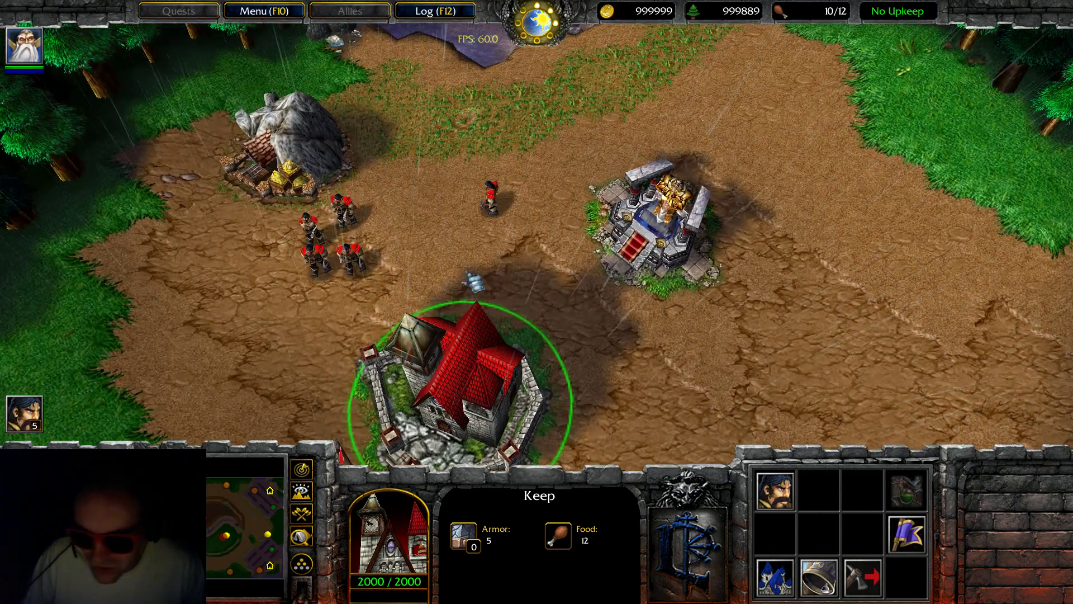
click(349, 260)
click(193, 522)
click(706, 171)
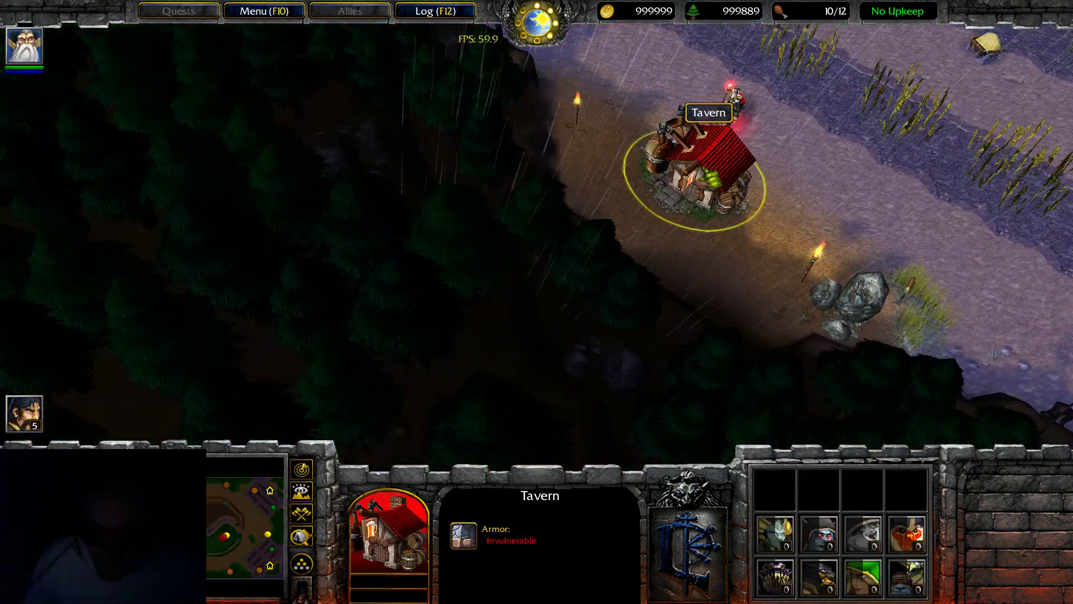
- Enter the thedudeabides and warpten cheats in the game chat, then close the message line
middle_drag(703, 170, 669, 200)
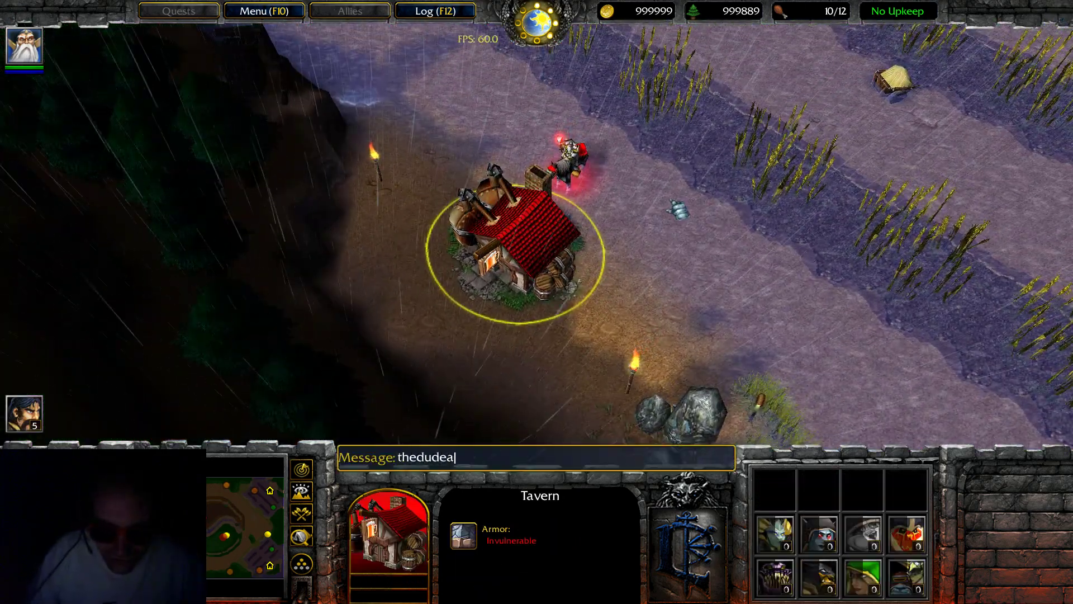
text(s)
key(Return)
key(Return)
text(warpten)
key(Return)
key(Return)
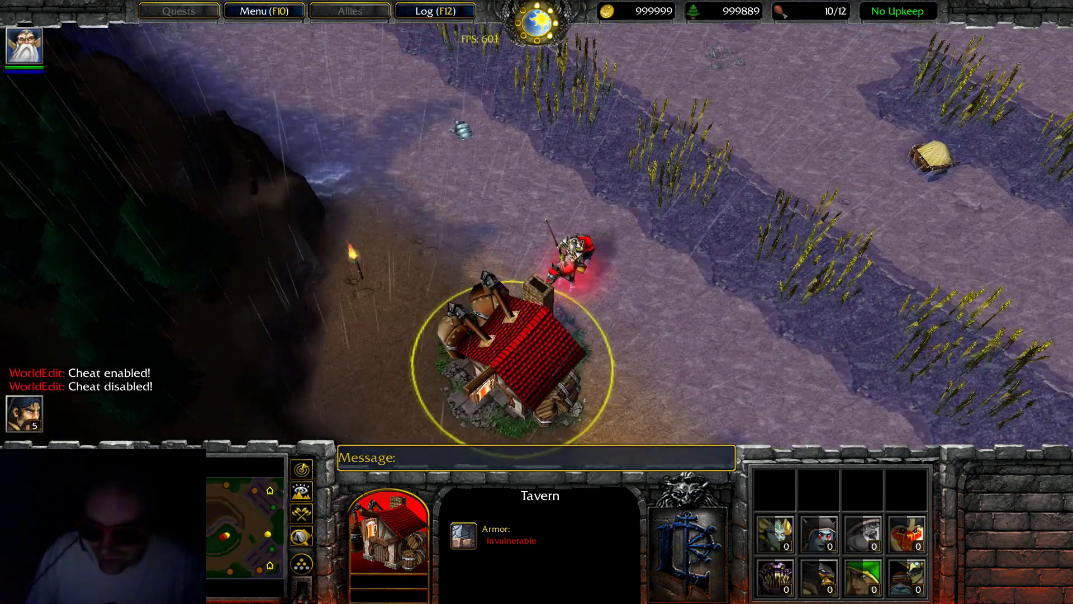
key(Escape)
- Select the Archmage and send him from the Tavern across the reedy river shallows
click(571, 253)
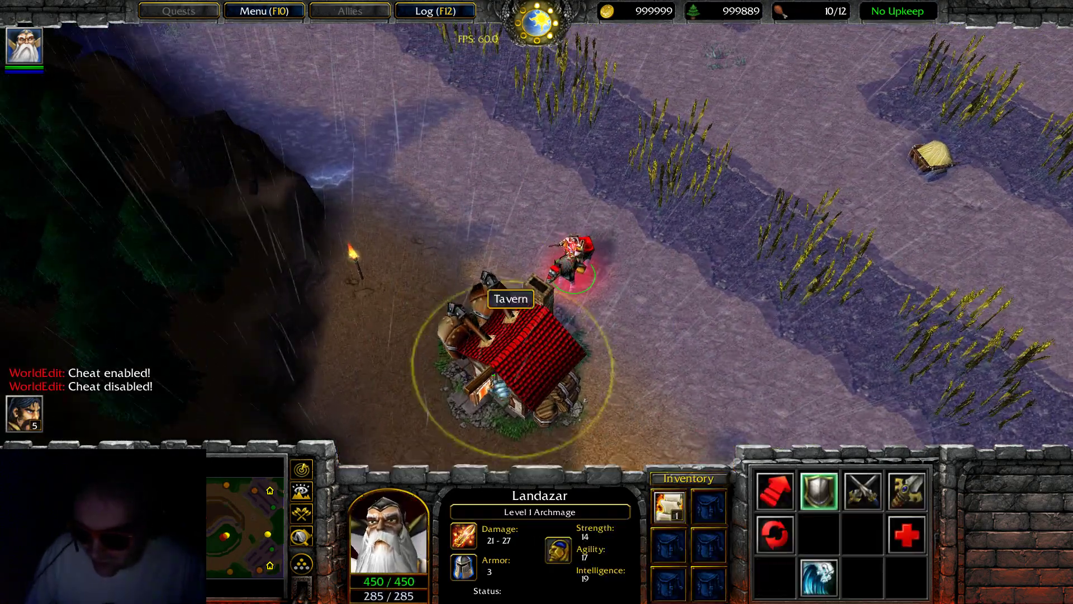
click(495, 377)
key(F1)
click(237, 526)
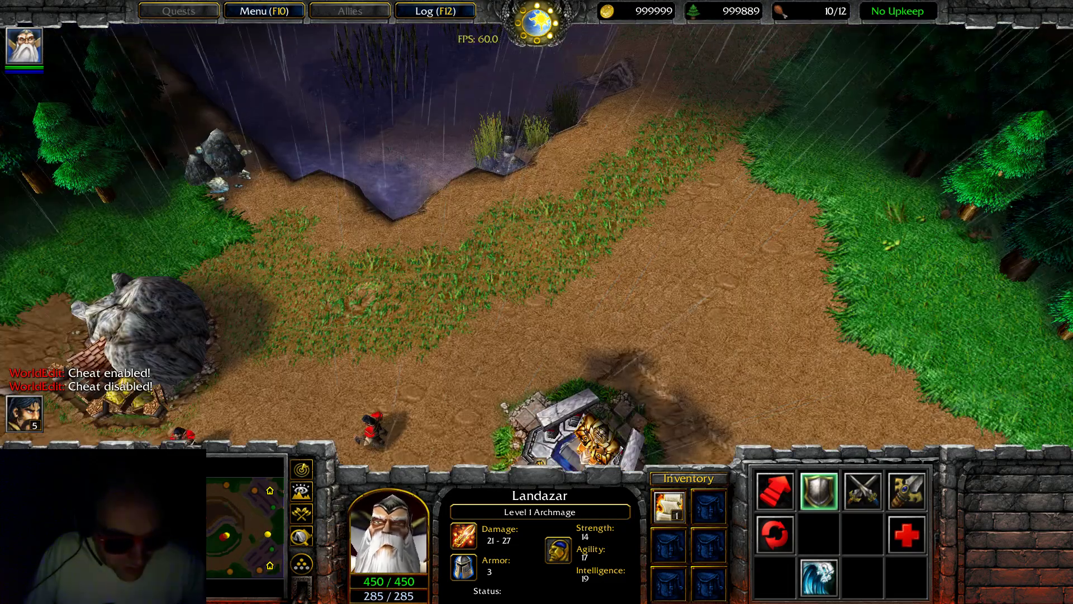
click(232, 538)
key(F1)
key(F1)
right_click(811, 145)
right_click(852, 195)
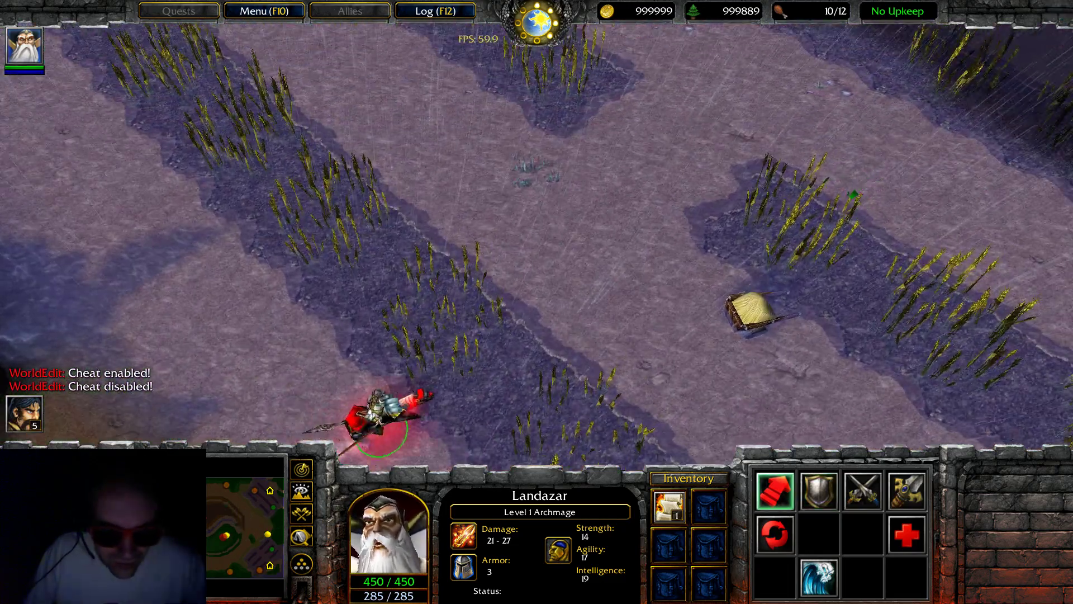
- Send a Peasant with its building list open past the altar to open ground, and enter the synergy cheat
key(BackSpace)
click(457, 222)
key(b)
right_click(699, 143)
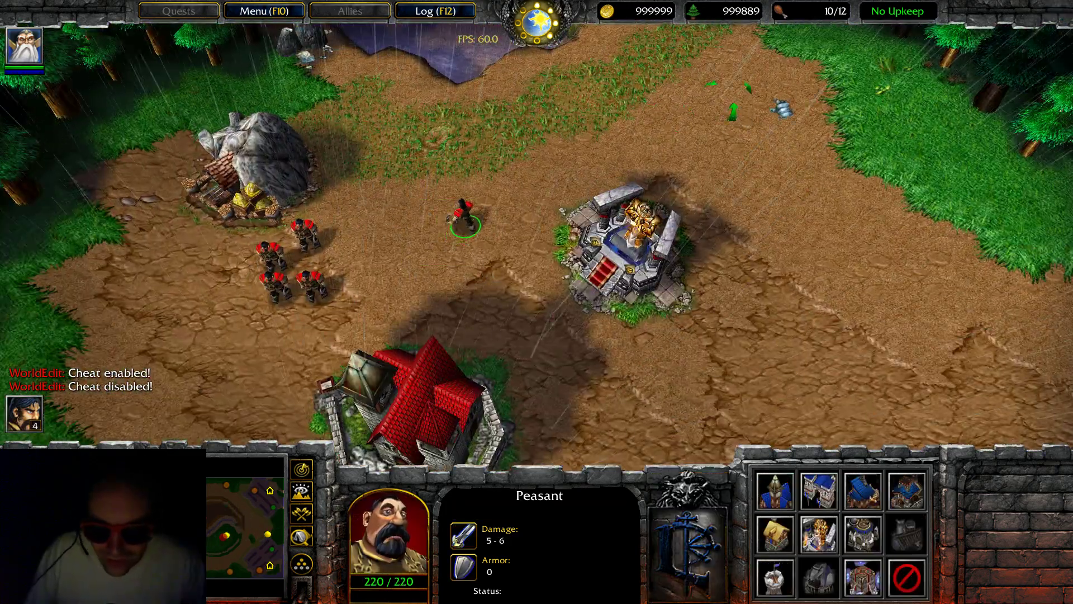
key(Return)
text(s)
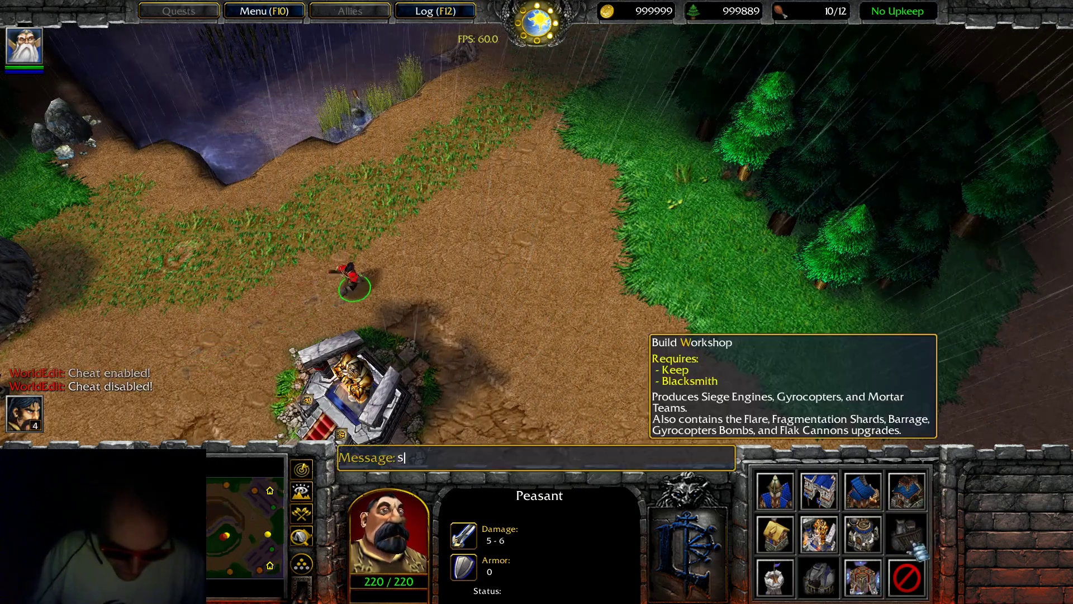
text(ynergy)
key(Return)
- Build a Workshop on open ground at the edge of the grass beyond the altar
click(906, 534)
click(876, 385)
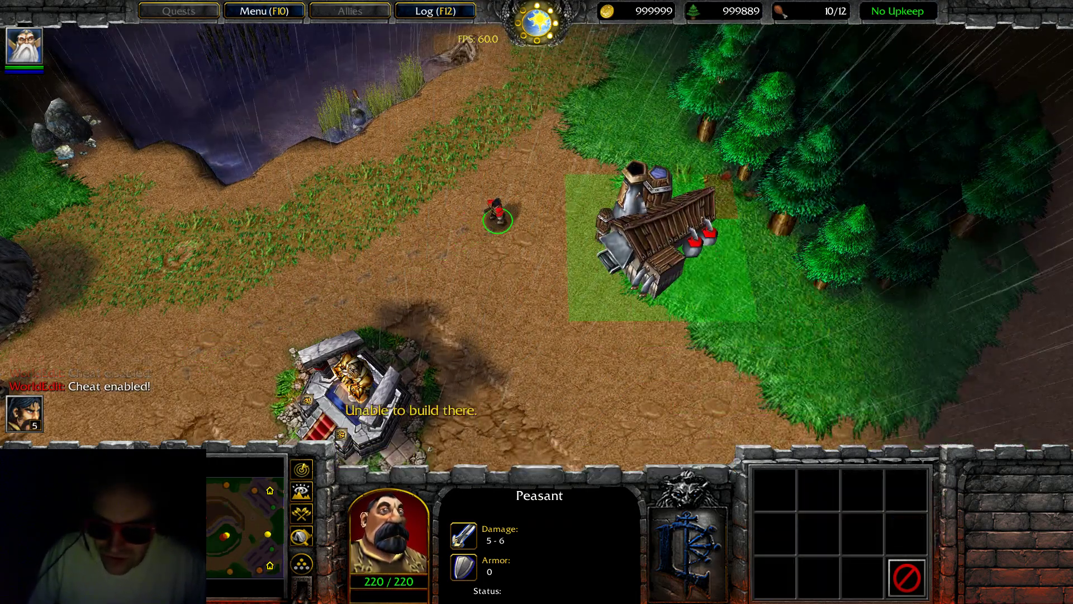
click(590, 246)
click(593, 246)
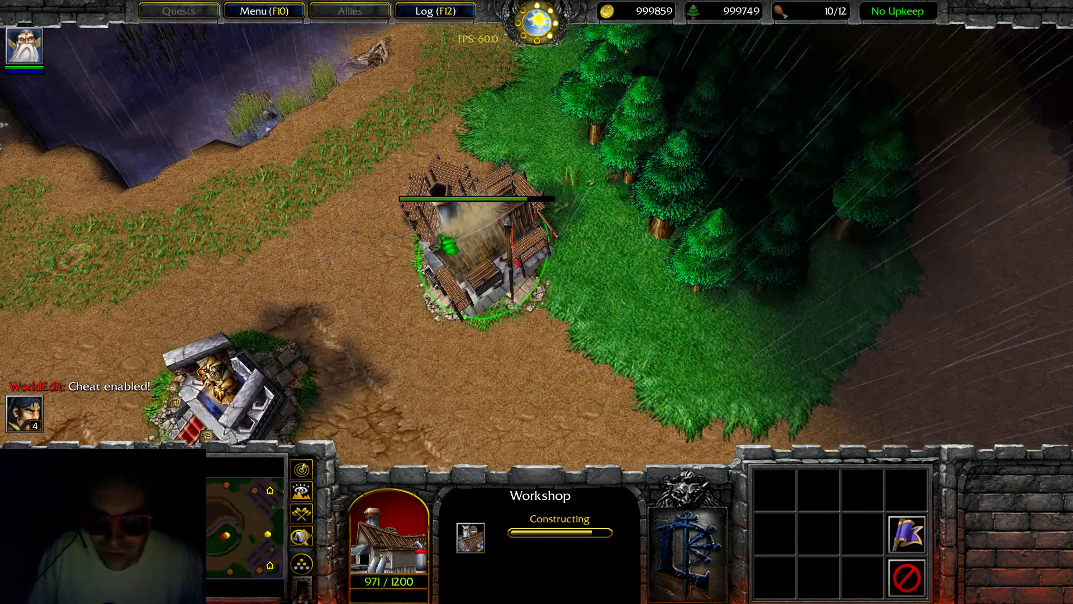
- Train a Gyrocopter at the Workshop and fly it to the ground past the trees
click(784, 499)
right_click(665, 342)
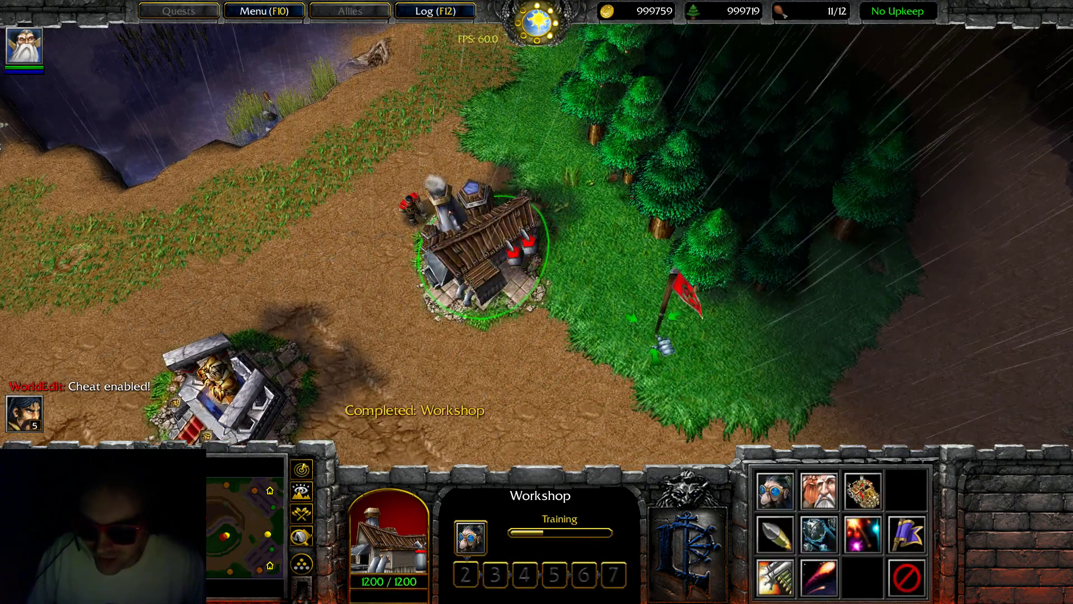
click(595, 209)
right_click(665, 342)
right_click(641, 393)
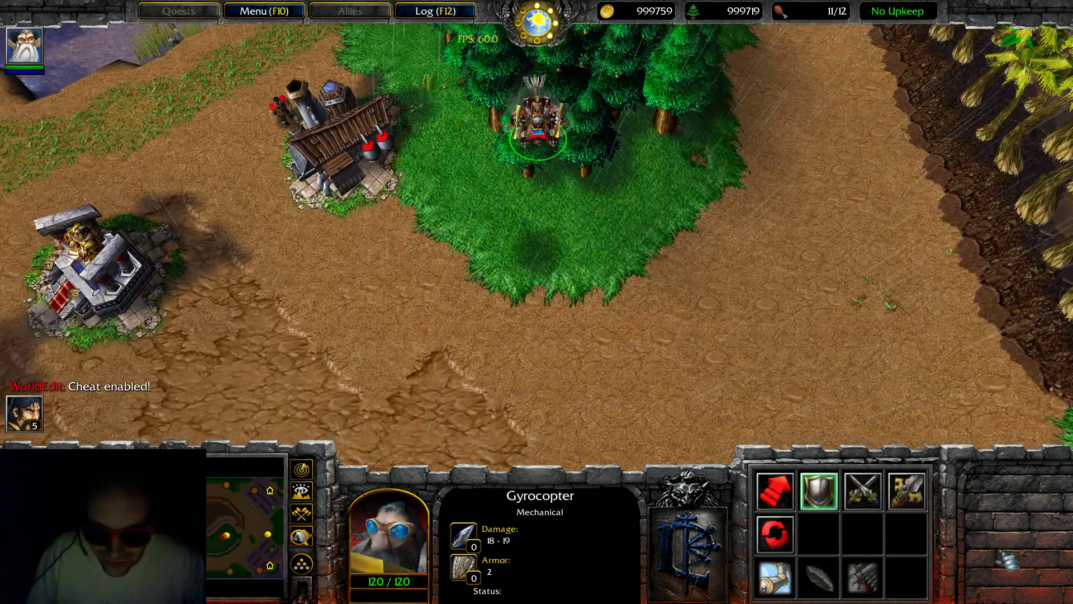
right_click(657, 339)
- Train a second Gyrocopter, select both and fly them to the ground beyond the grass
click(253, 162)
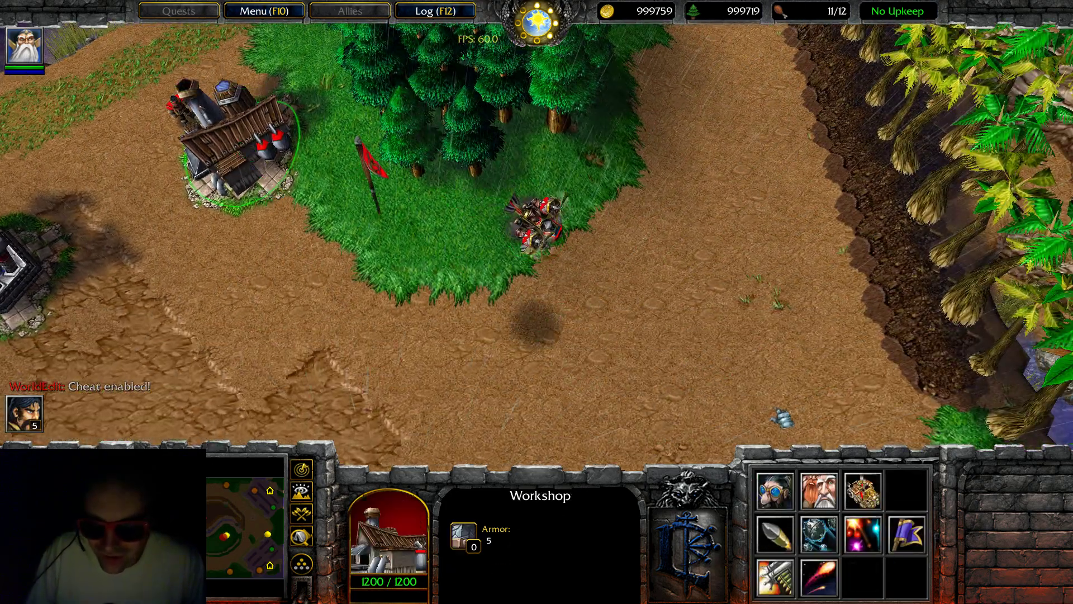
click(784, 484)
drag(460, 79, 746, 364)
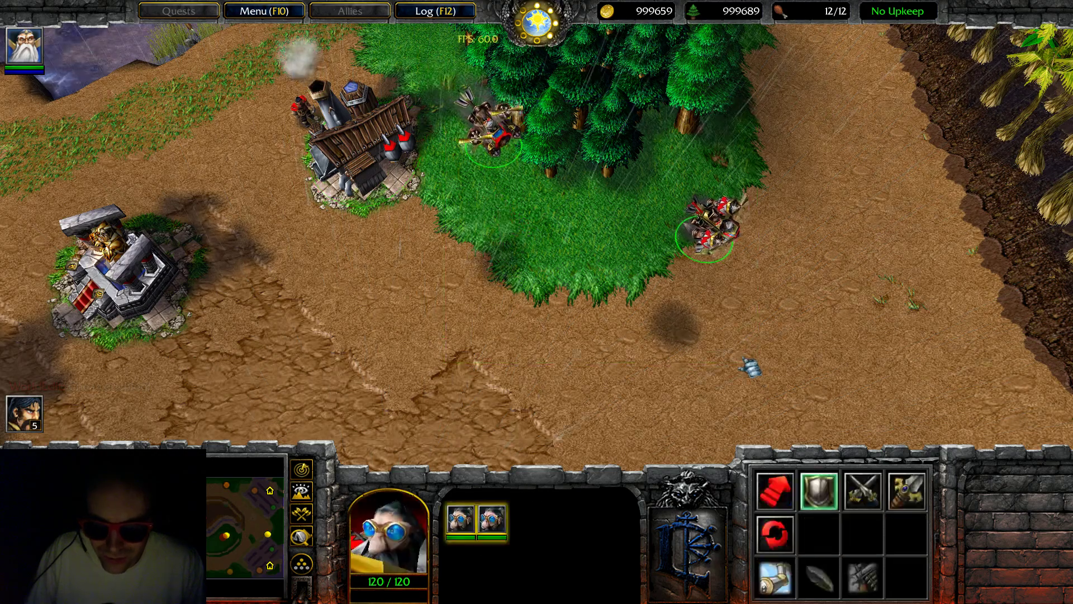
right_click(730, 299)
- Inspect the Workshop's training options and the Peasant's list of available buildings
click(366, 154)
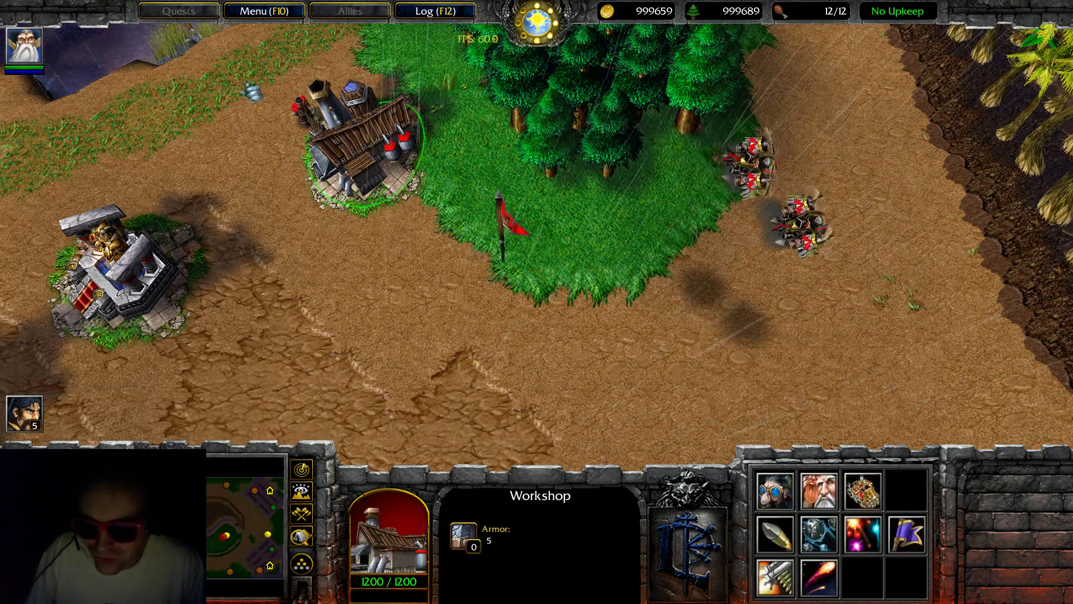
click(299, 107)
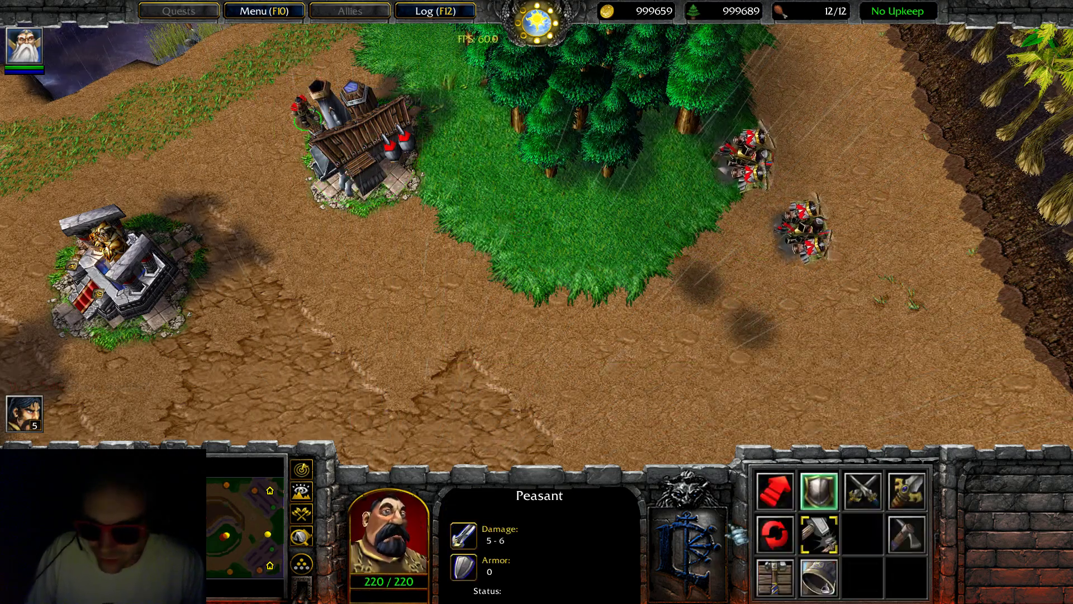
click(780, 566)
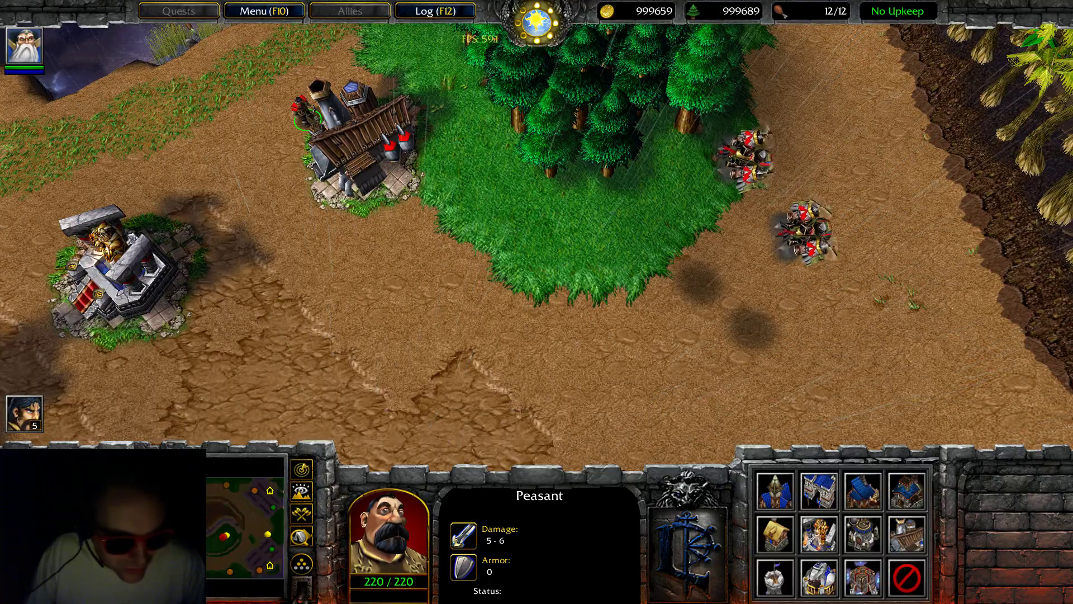
- Select the Archmage in the river shallows and send him back toward the Tavern
click(225, 535)
click(467, 340)
right_click(480, 265)
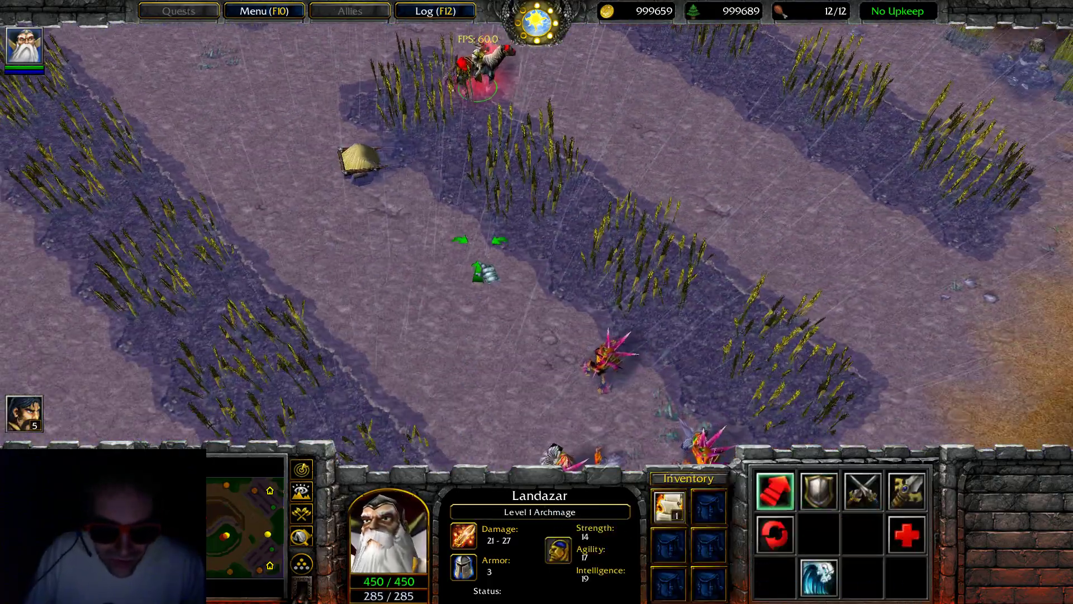
right_click(74, 172)
right_click(148, 163)
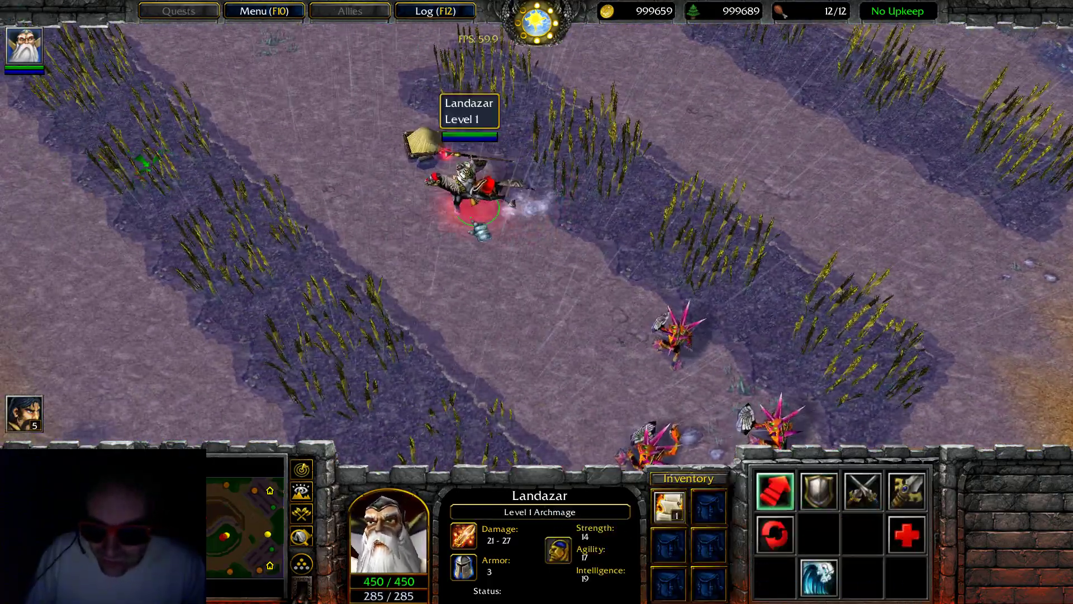
- Bring the Archmage right beside the Tavern and check the heroes it offers
click(681, 338)
key(Left)
click(243, 347)
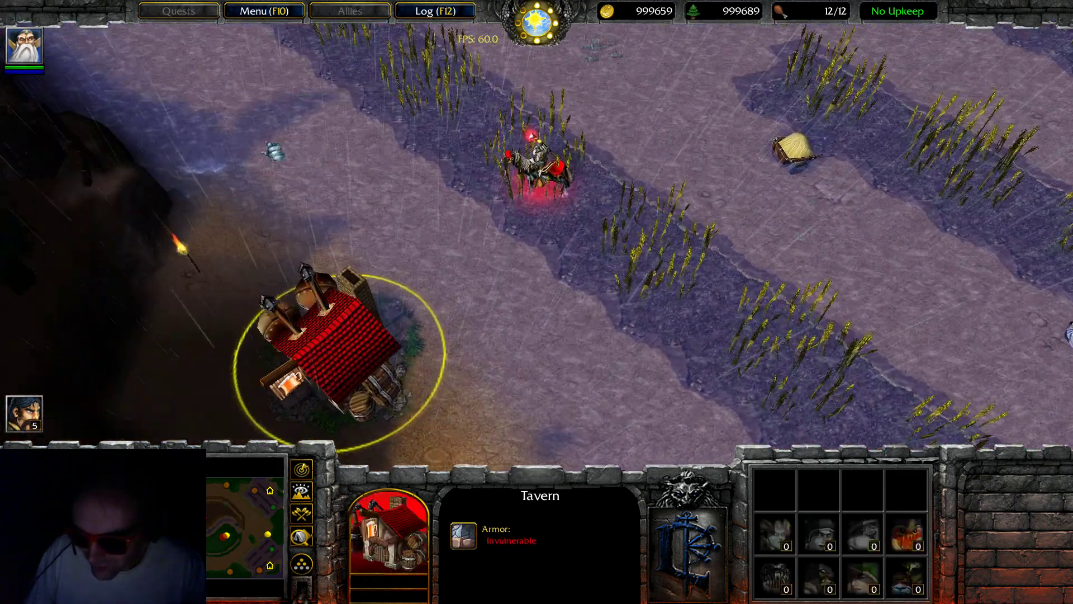
click(534, 176)
right_click(386, 254)
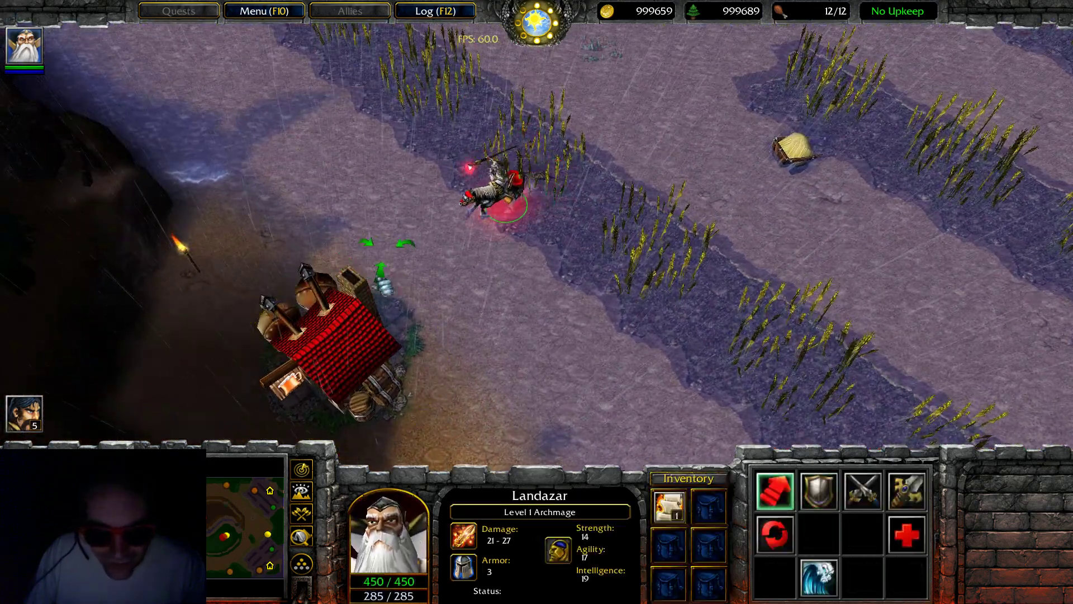
click(366, 322)
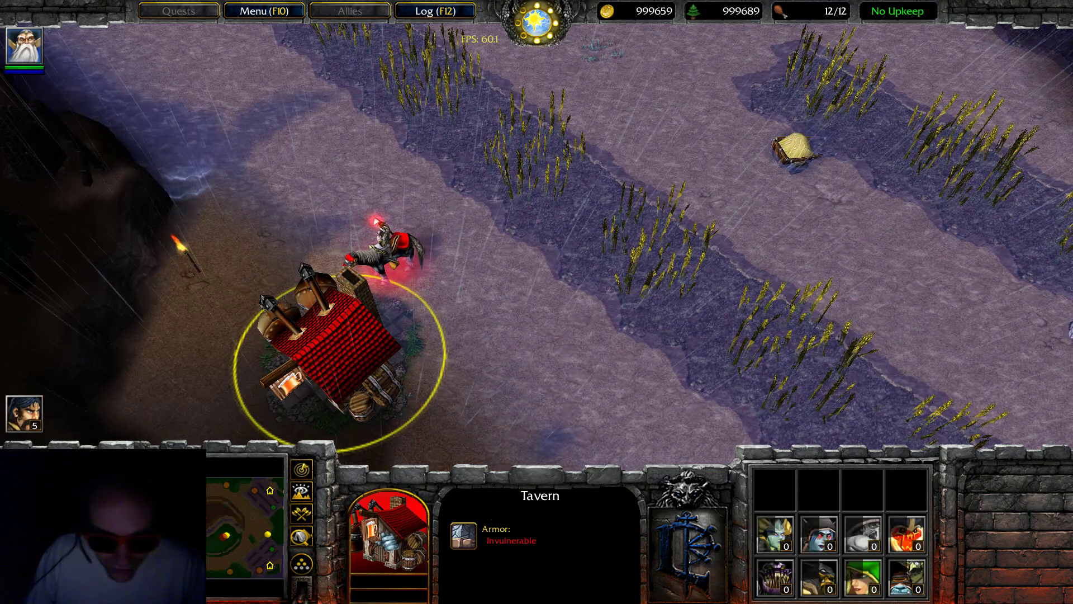
key(Up)
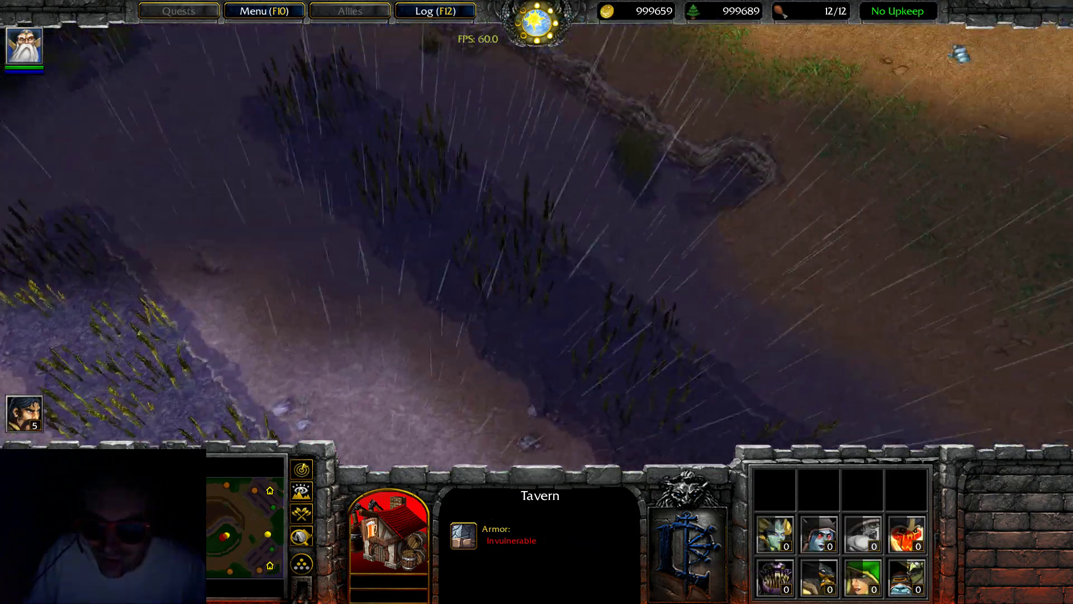
- Switch to the Object Editor and search the units for "Range"
key(super)
mouse_move(398, 592)
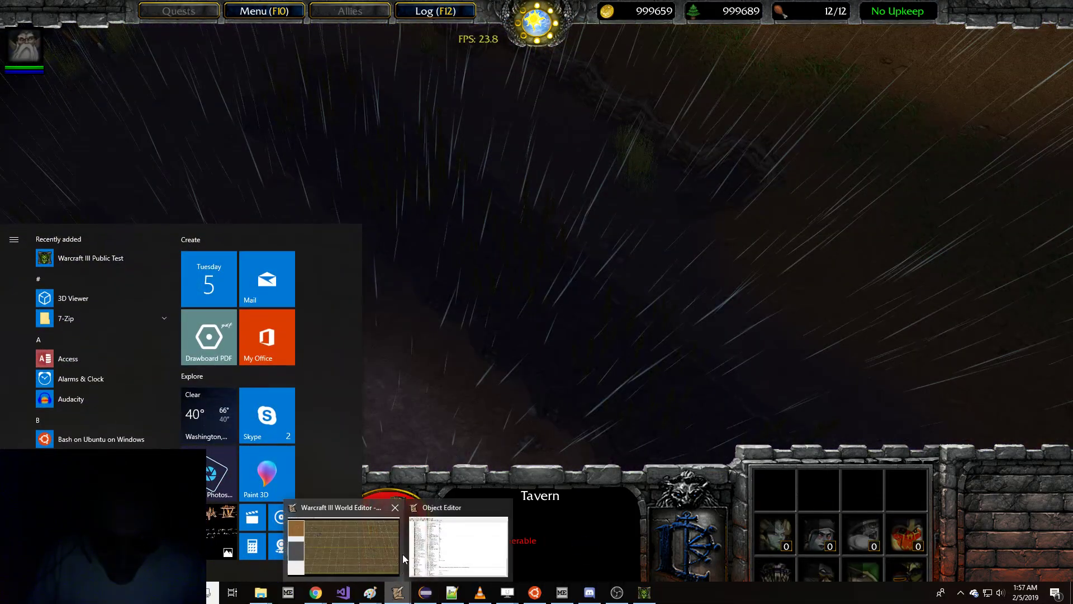
click(411, 551)
key(ctrl+f)
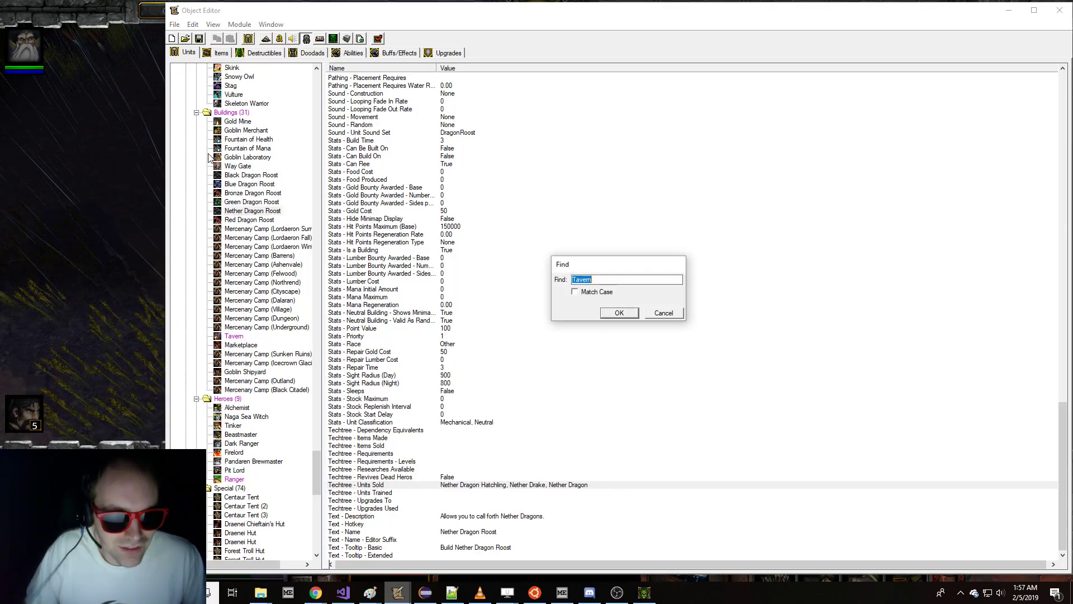
text(Range)
key(Return)
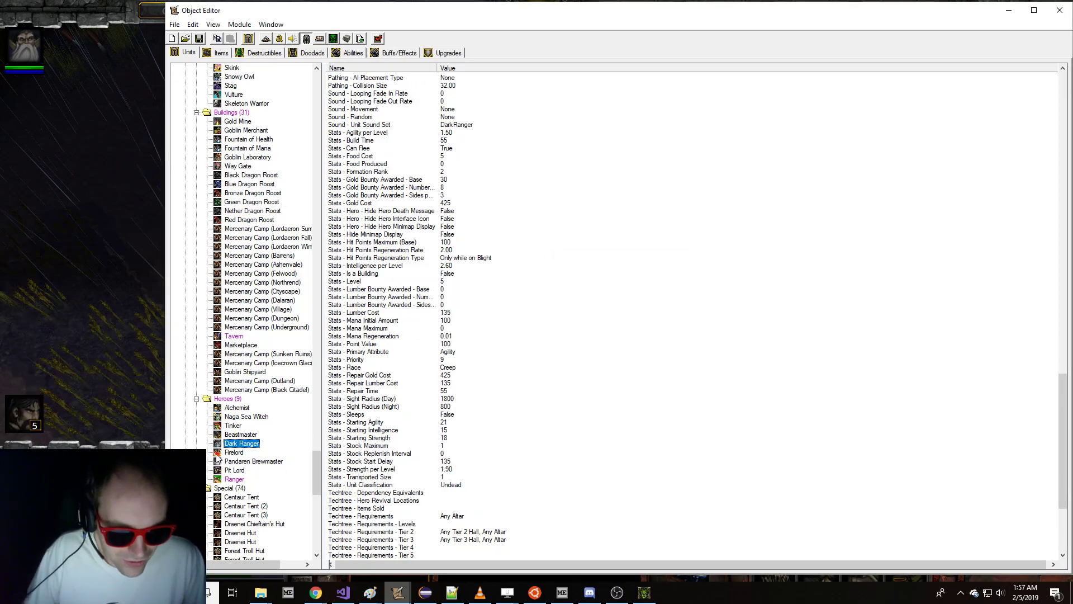
- Set the Ranger hero's Stats - Food Cost to 5
click(227, 480)
click(479, 289)
scroll(478, 290, up, 3)
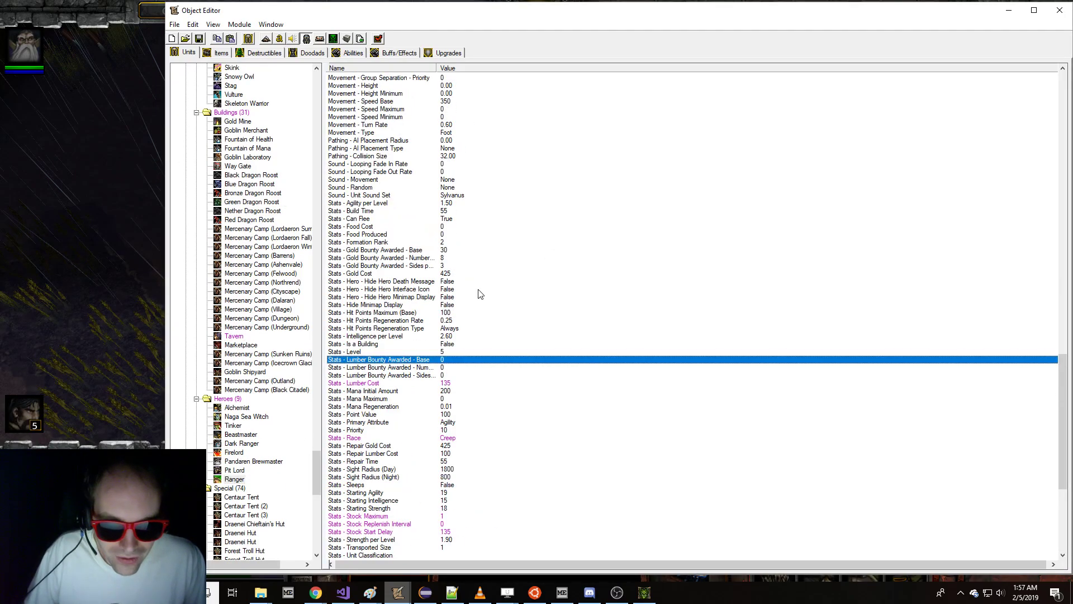
double_click(452, 230)
text(5)
key(Return)
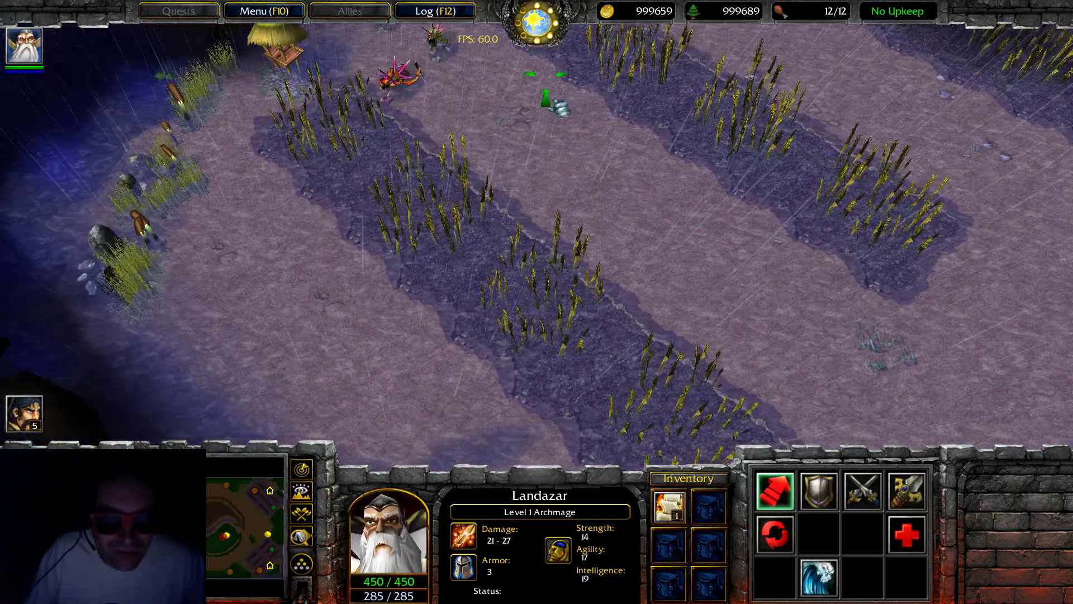
- Switch to the game, summon a Water Elemental near the murloc camp, order it to attack and reselect the Archmage
right_click(529, 242)
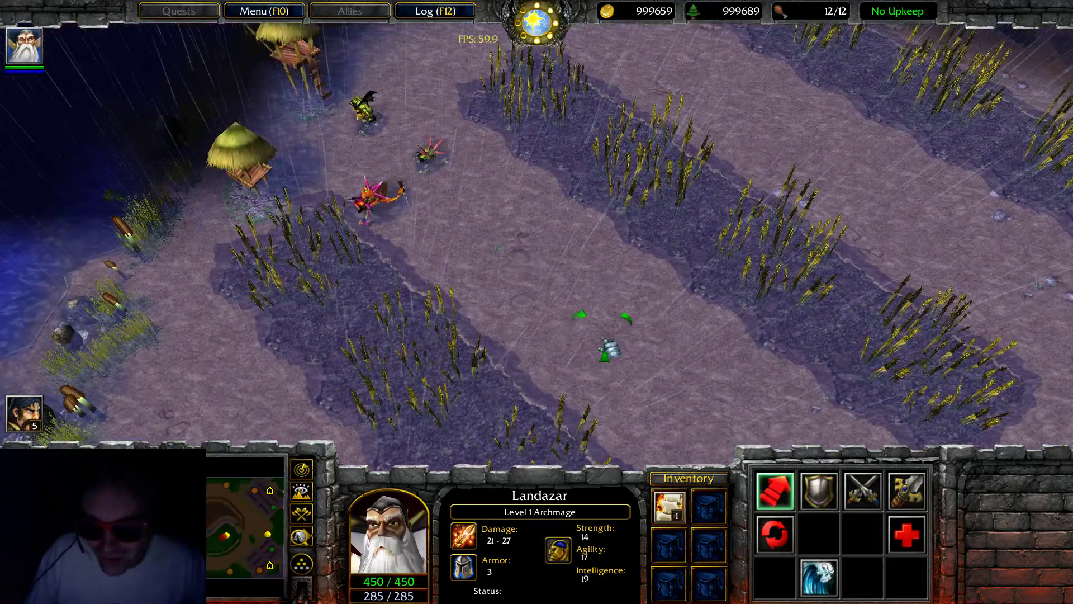
click(820, 577)
click(536, 235)
right_click(420, 151)
drag(542, 277, 627, 371)
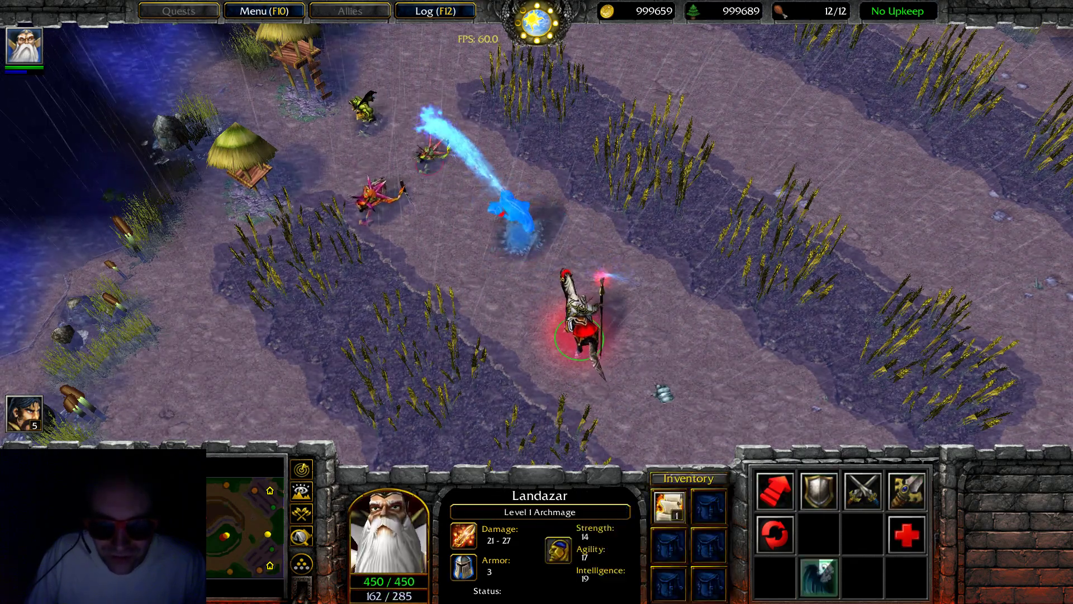
- Fight the murlocs with the Archmage and summon another Water Elemental during the fight
right_click(449, 182)
right_click(449, 176)
right_click(751, 214)
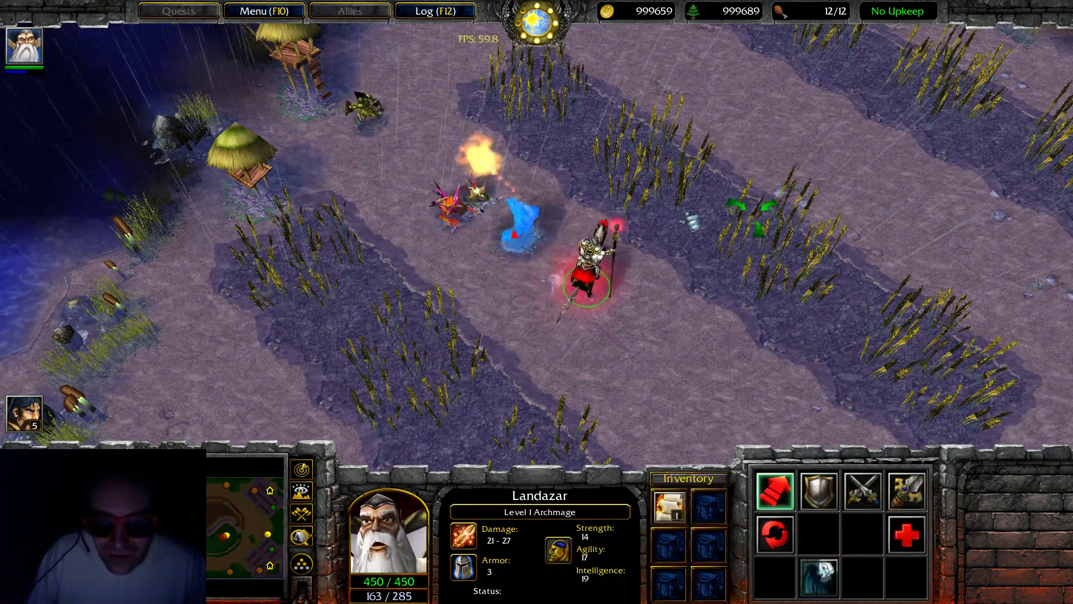
right_click(455, 193)
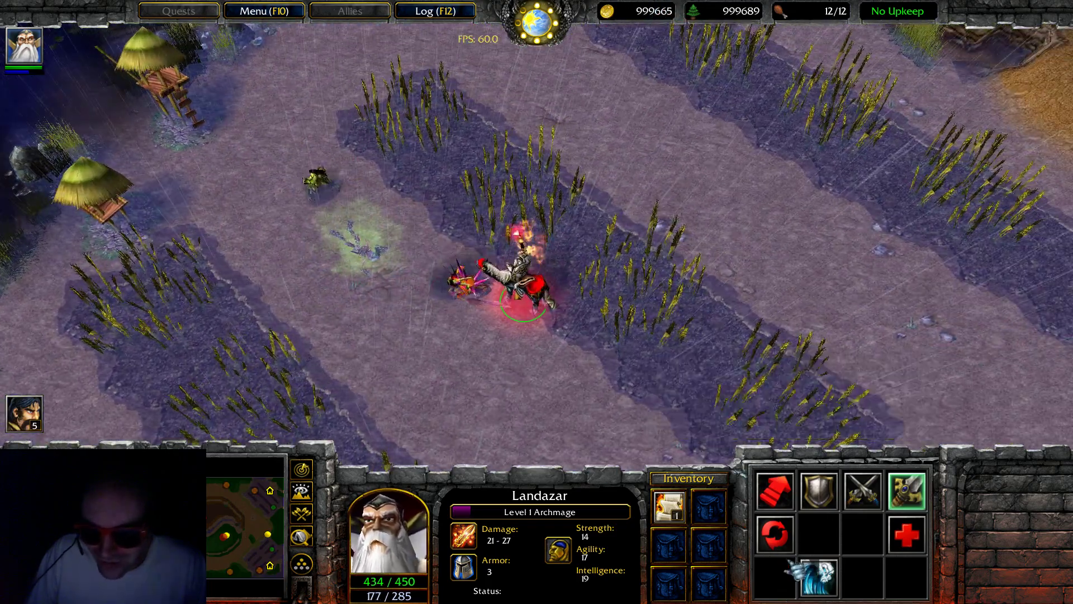
click(819, 579)
right_click(432, 273)
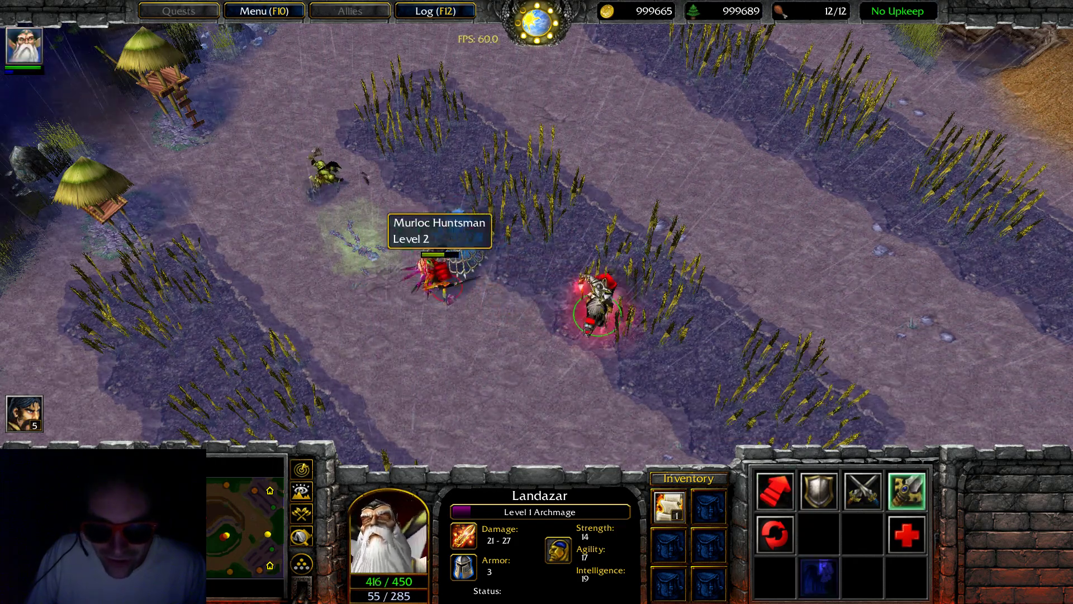
right_click(564, 294)
- Summon the Ranger from the Tavern, then select her and open her hero ability list
click(471, 381)
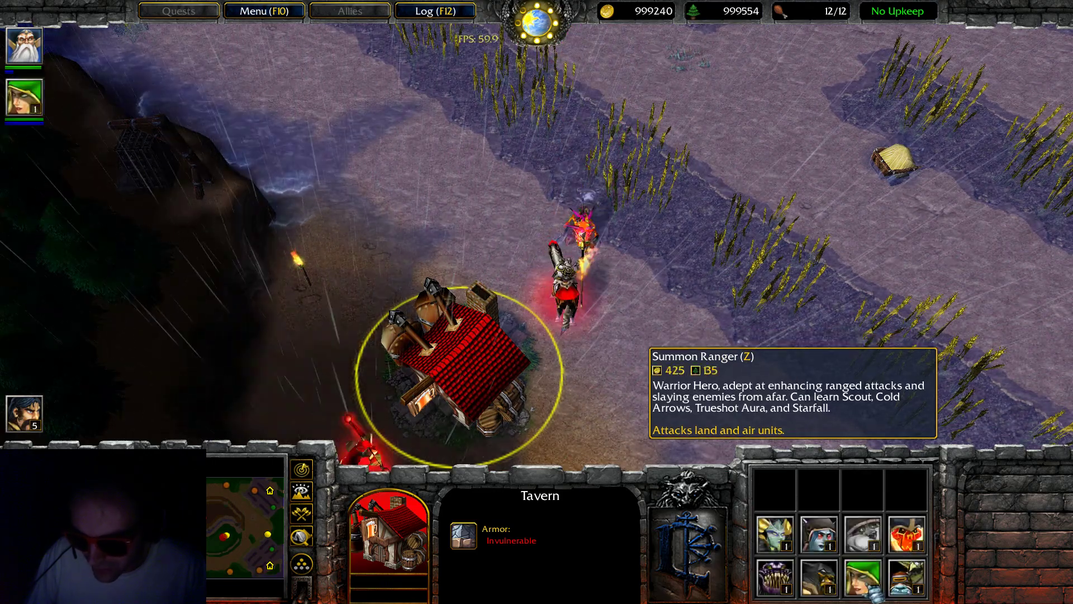
drag(380, 462, 333, 358)
right_click(299, 143)
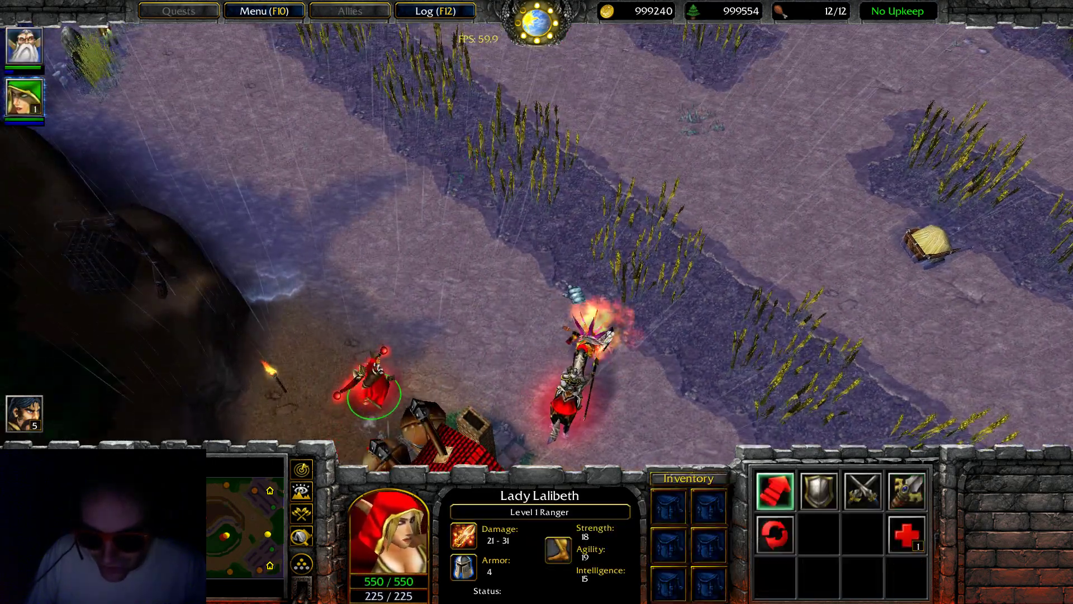
click(907, 534)
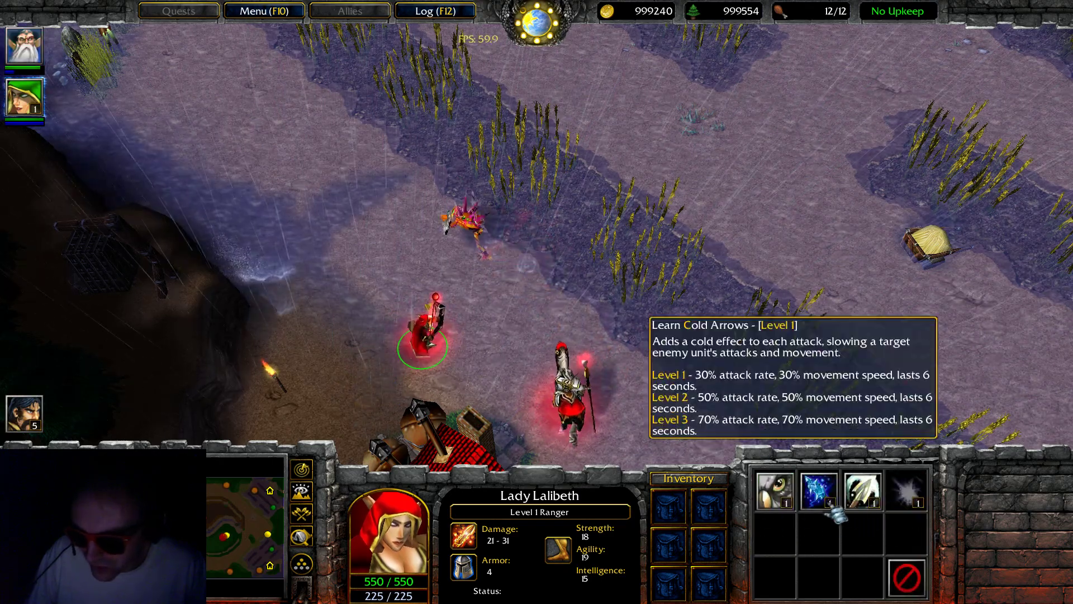
- Teach the Ranger Cold Arrows at Level 1 and turn on its autocast
click(775, 490)
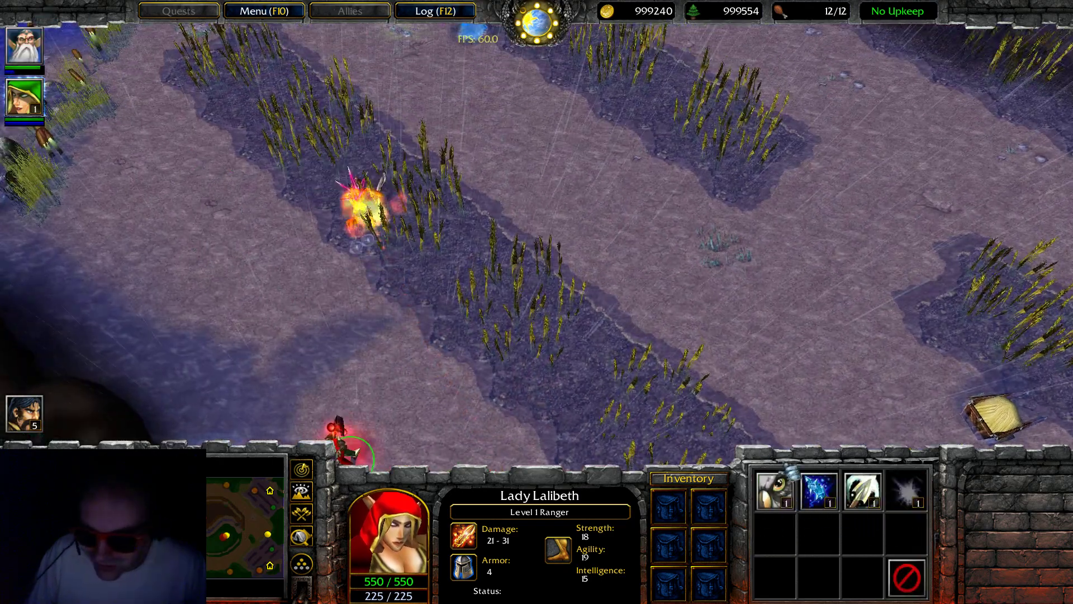
click(822, 501)
right_click(818, 580)
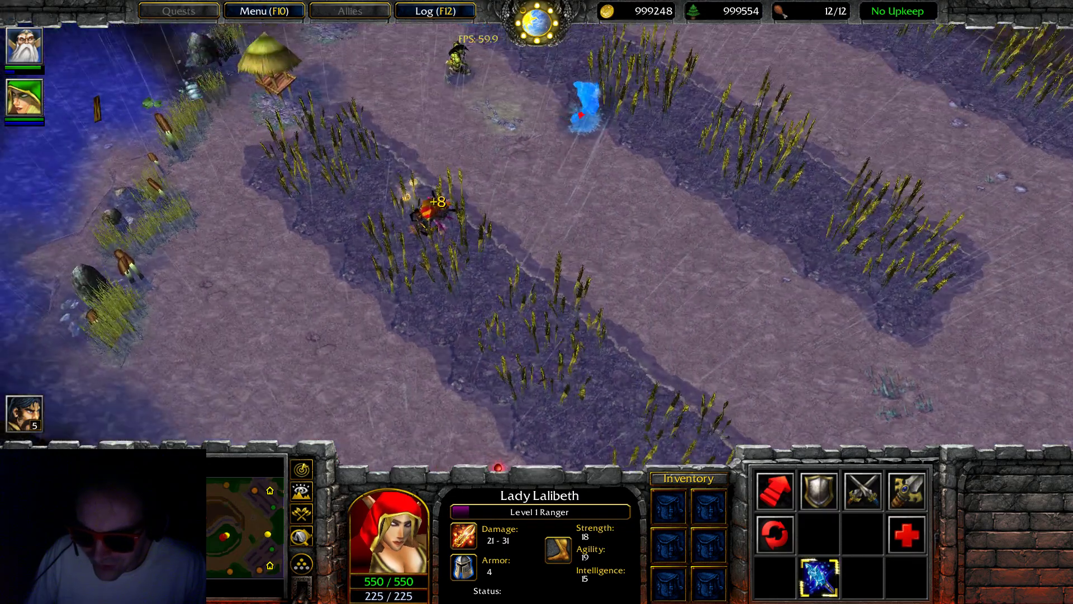
- Send the Ranger against the Forest Troll, bring the Archmage forward and select the troll
right_click(398, 180)
right_click(459, 77)
click(720, 406)
right_click(677, 68)
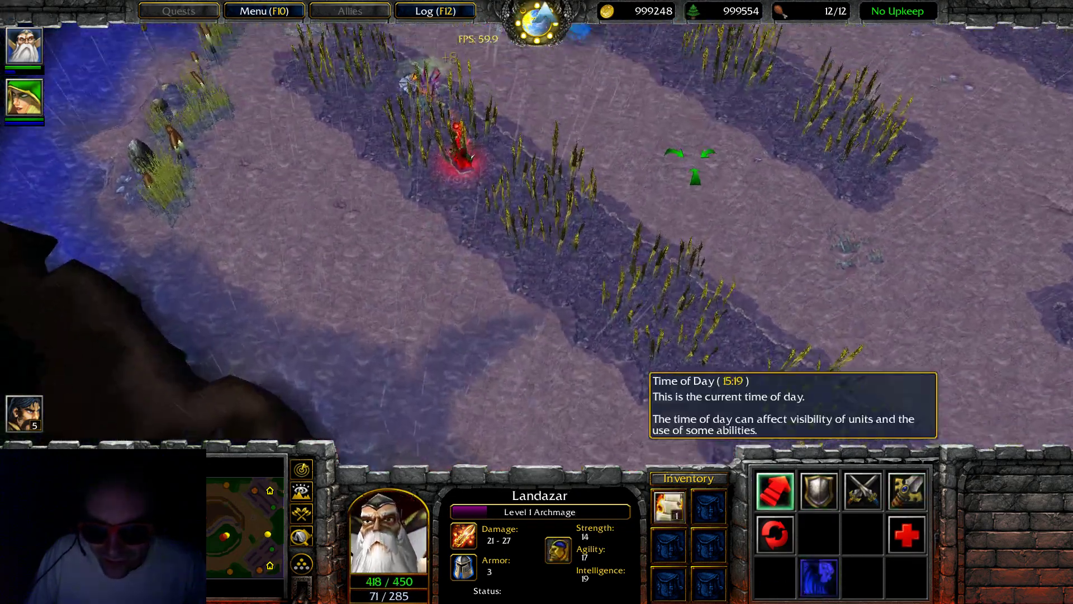
right_click(590, 163)
click(446, 168)
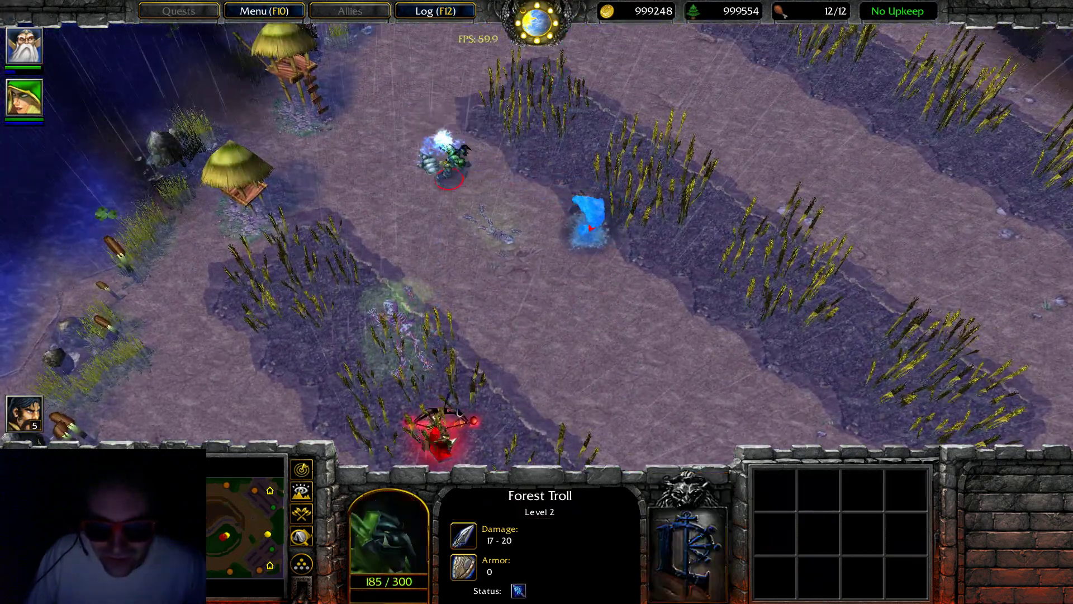
- Select the Archmage, advance on the Forest Troll and pick up the Tome of Intelligence
click(439, 445)
key(F1)
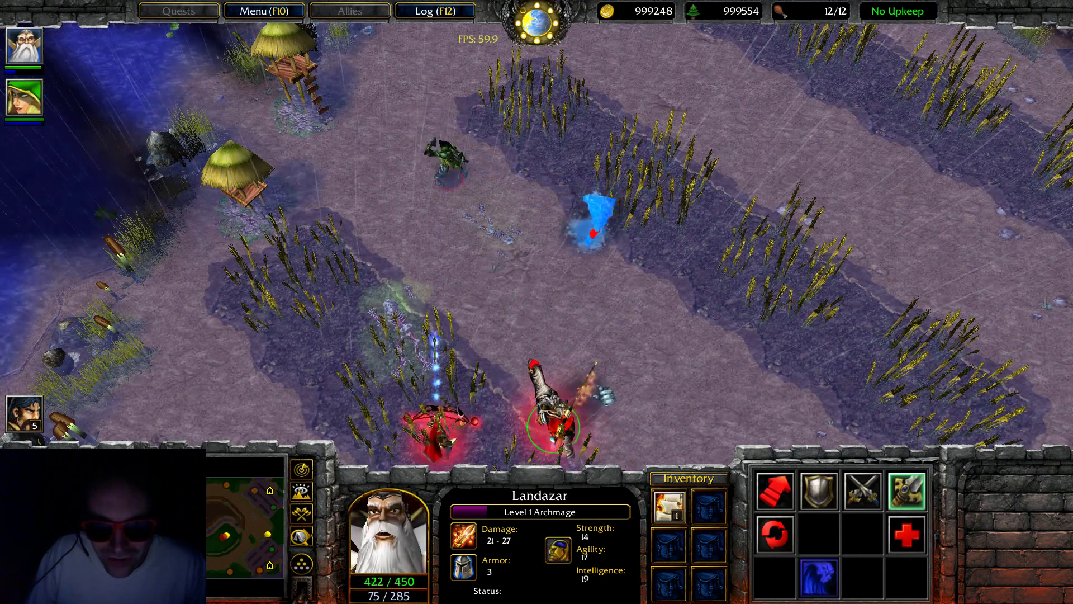
right_click(486, 179)
right_click(447, 166)
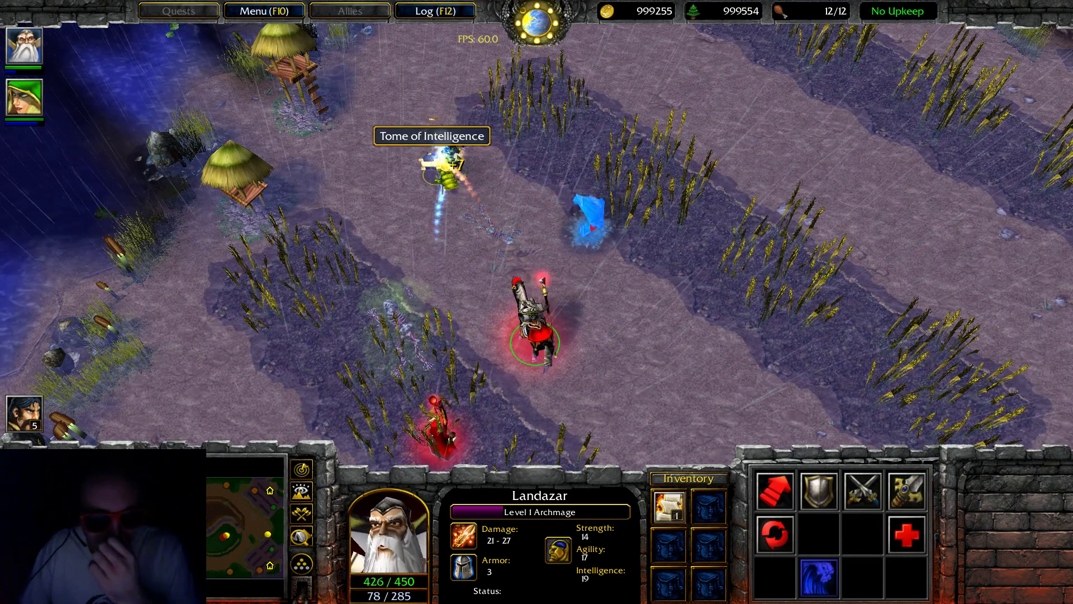
right_click(437, 168)
right_click(492, 268)
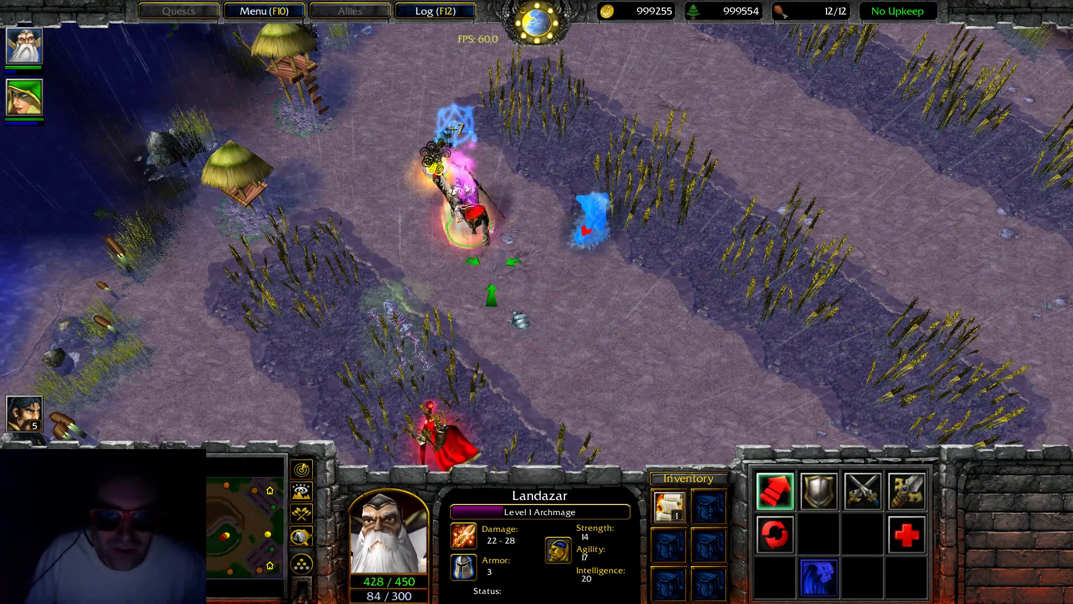
- Group the Ranger, Archmage and Water Elemental and send them back to the base near the altar
click(250, 21)
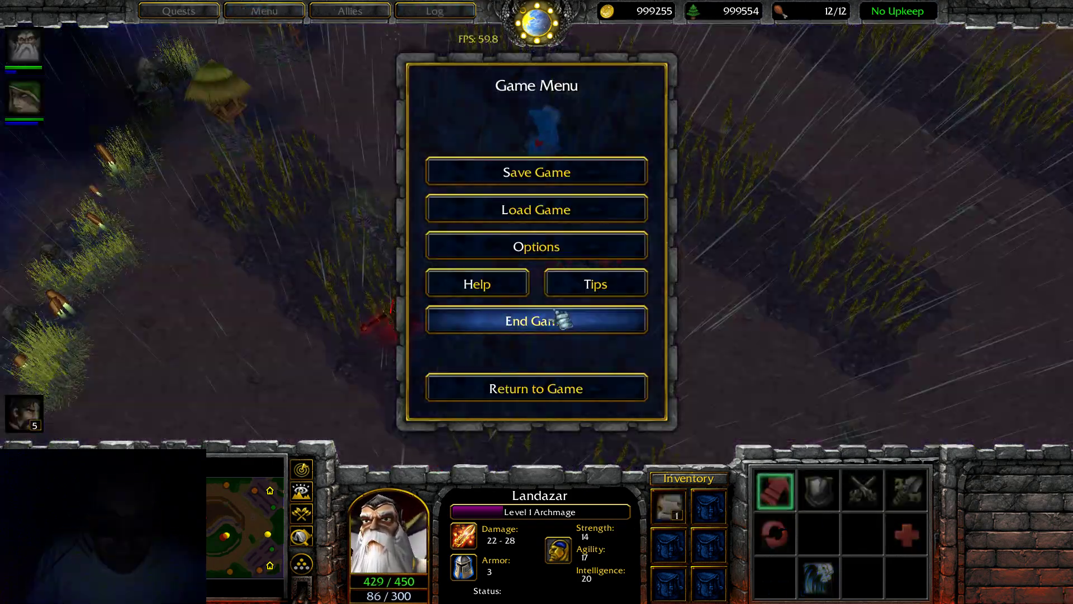
click(540, 385)
drag(336, 266, 455, 414)
key(Right)
right_click(465, 294)
right_click(663, 225)
drag(358, 229, 666, 464)
right_click(646, 238)
drag(290, 113, 704, 453)
right_click(926, 130)
right_click(660, 192)
right_click(658, 228)
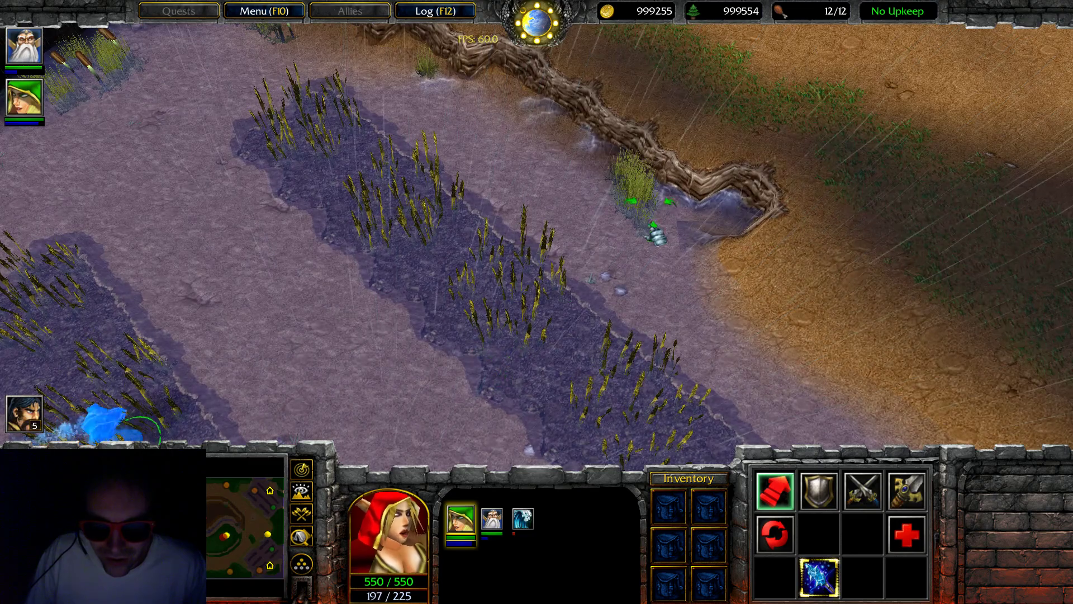
right_click(601, 370)
right_click(805, 157)
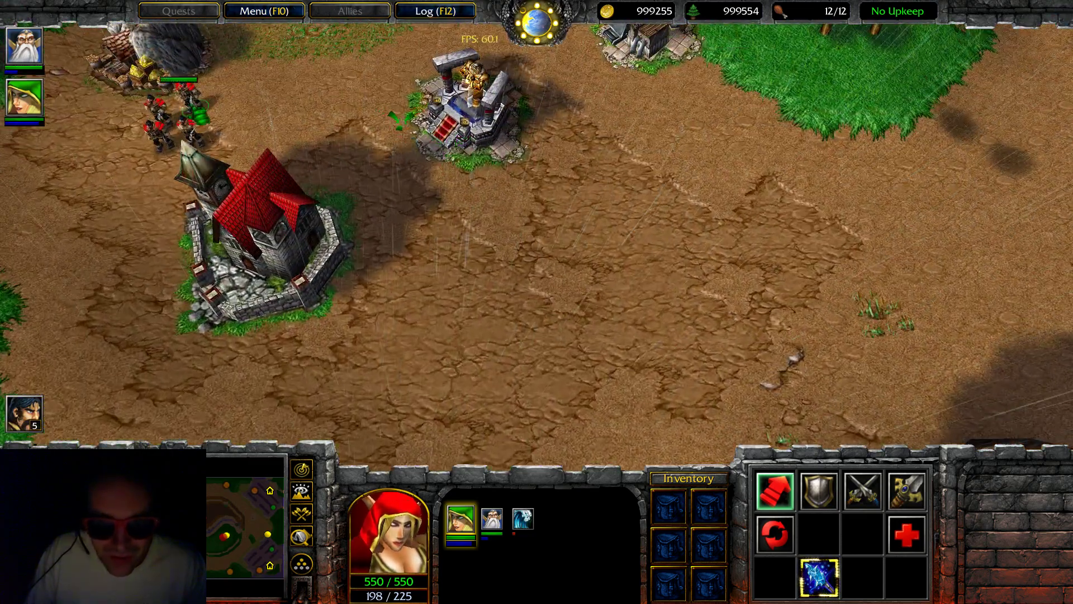
- End the custom game, exit Warcraft III and switch to the Object Editor
click(243, 15)
click(542, 331)
click(549, 212)
click(490, 287)
click(410, 586)
click(344, 375)
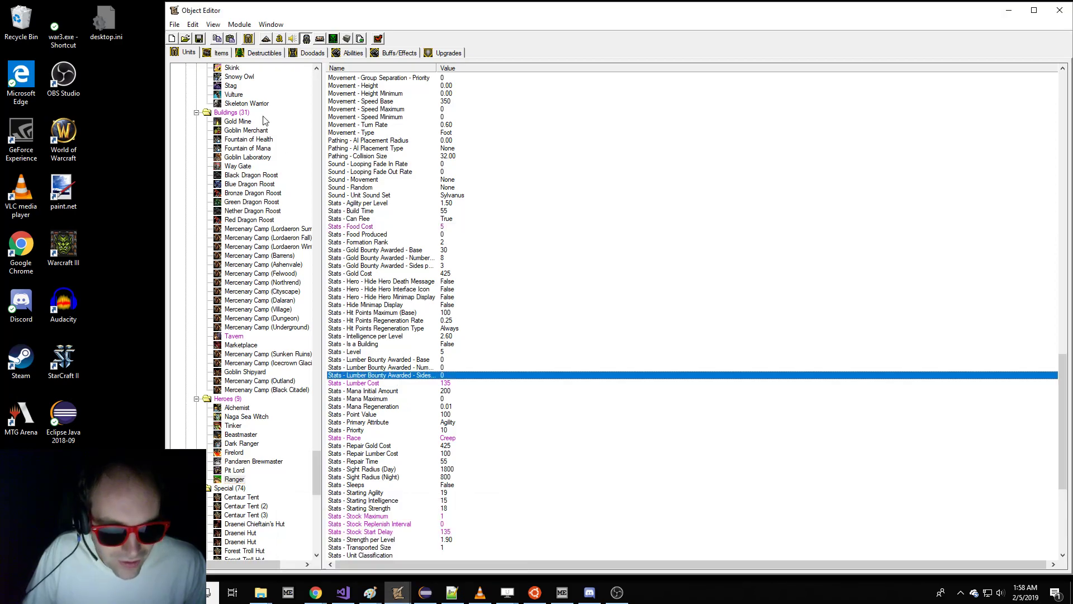
click(174, 25)
click(190, 193)
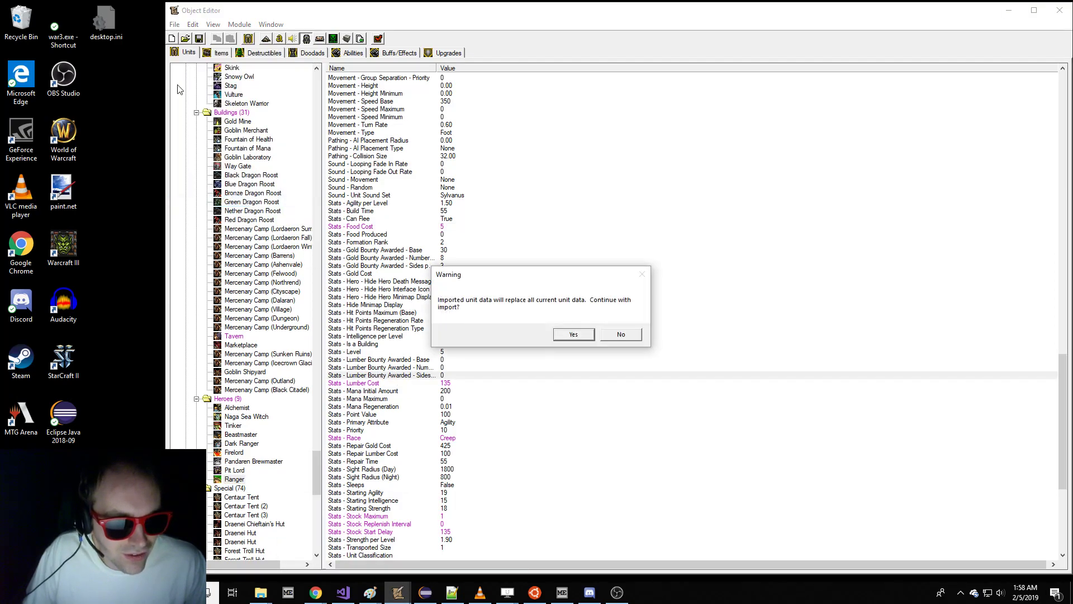
click(574, 334)
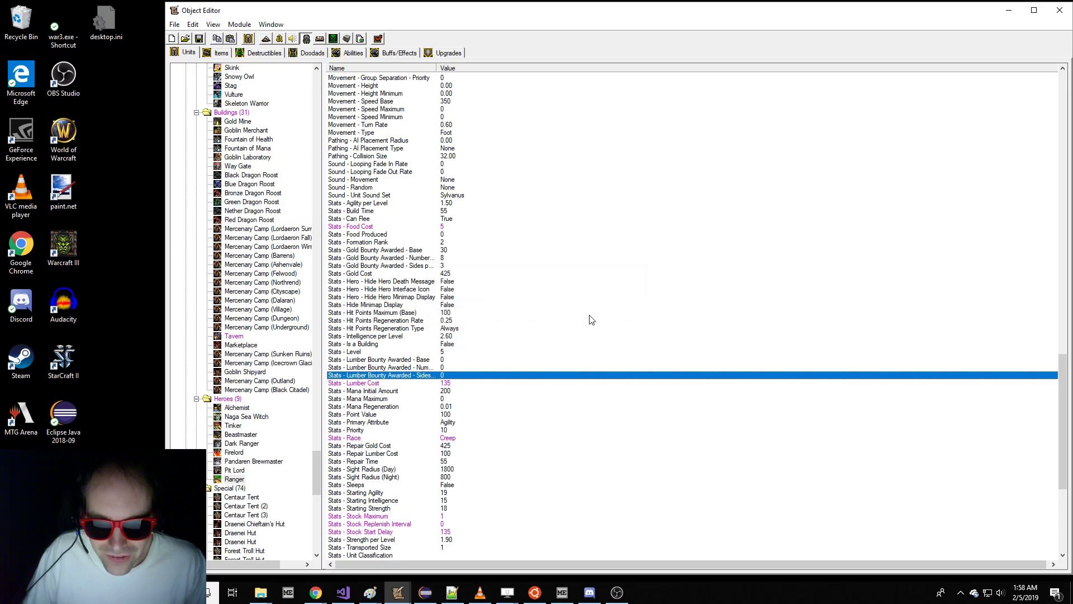
- Export the unit data to the War3mod.mpq folder, overwriting war3map.w3u
click(174, 25)
click(224, 235)
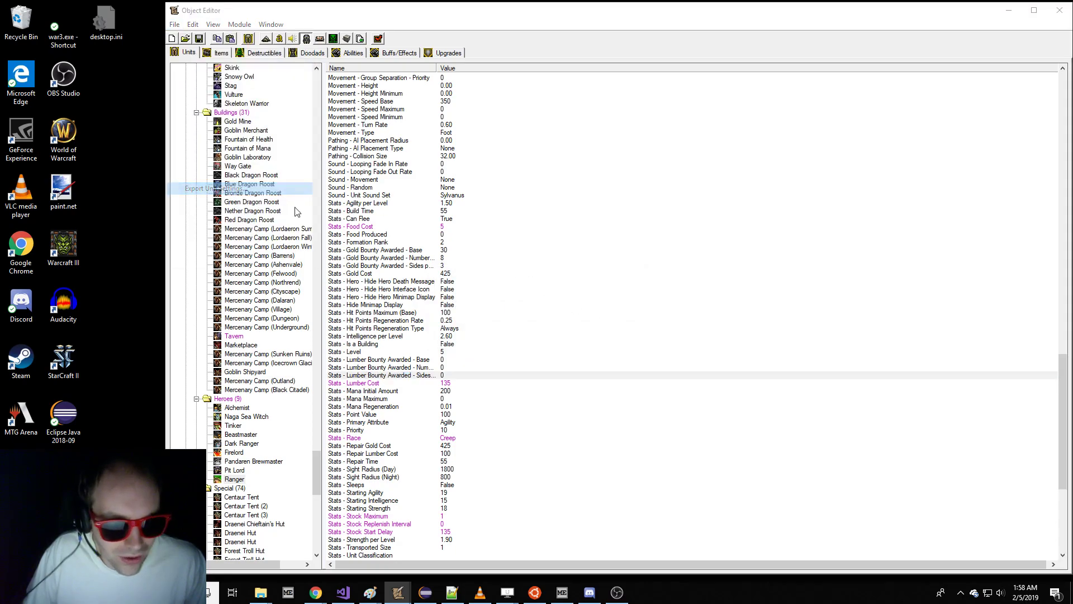
double_click(429, 199)
click(558, 297)
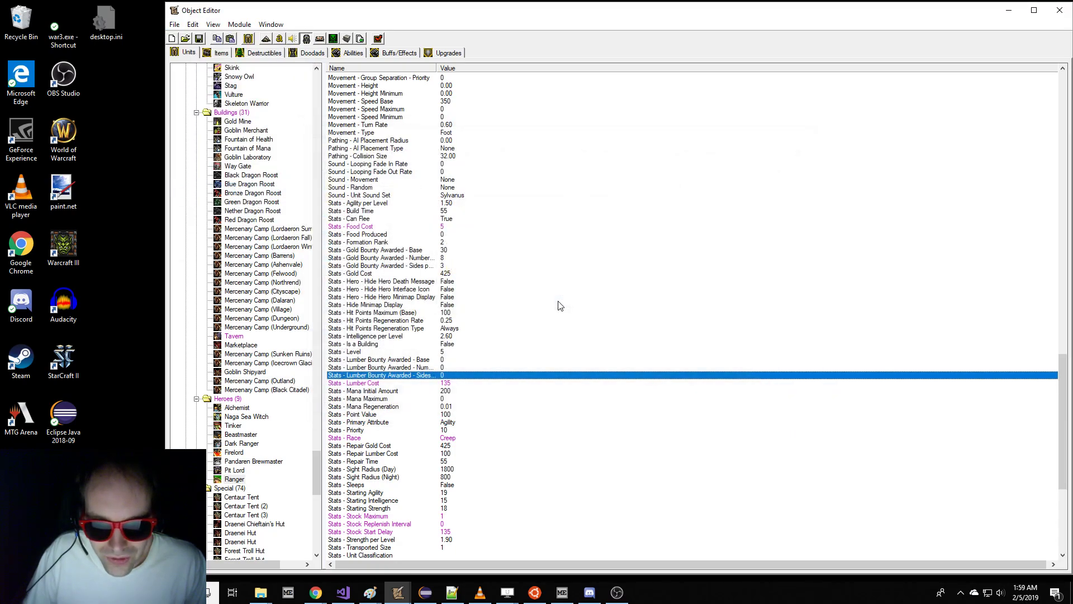
- Switch to the browser and go to the opening post of the "Undead balance, Interview with Happy" forum thread
mouse_move(370, 592)
click(455, 545)
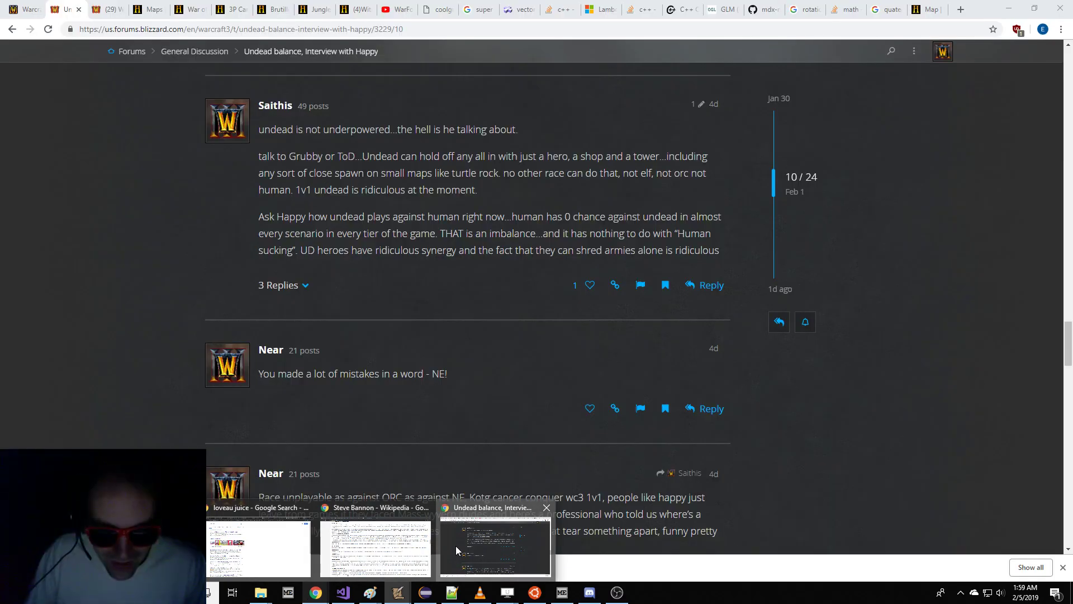
scroll(435, 268, down, 6)
scroll(433, 277, up, 12)
scroll(430, 282, up, 15)
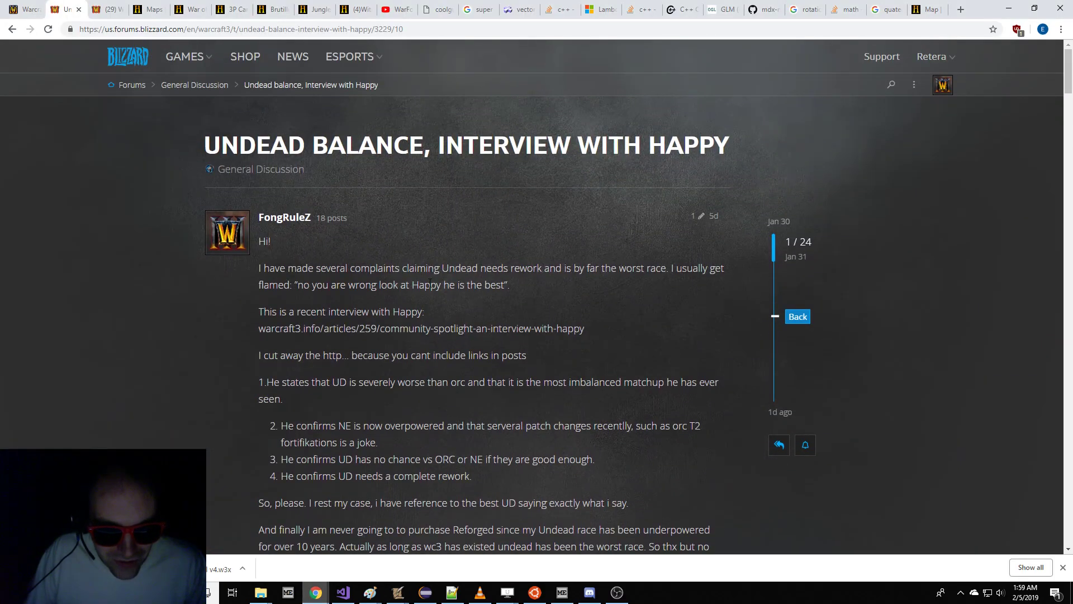
scroll(430, 283, down, 3)
scroll(430, 284, up, 3)
scroll(430, 283, down, 2)
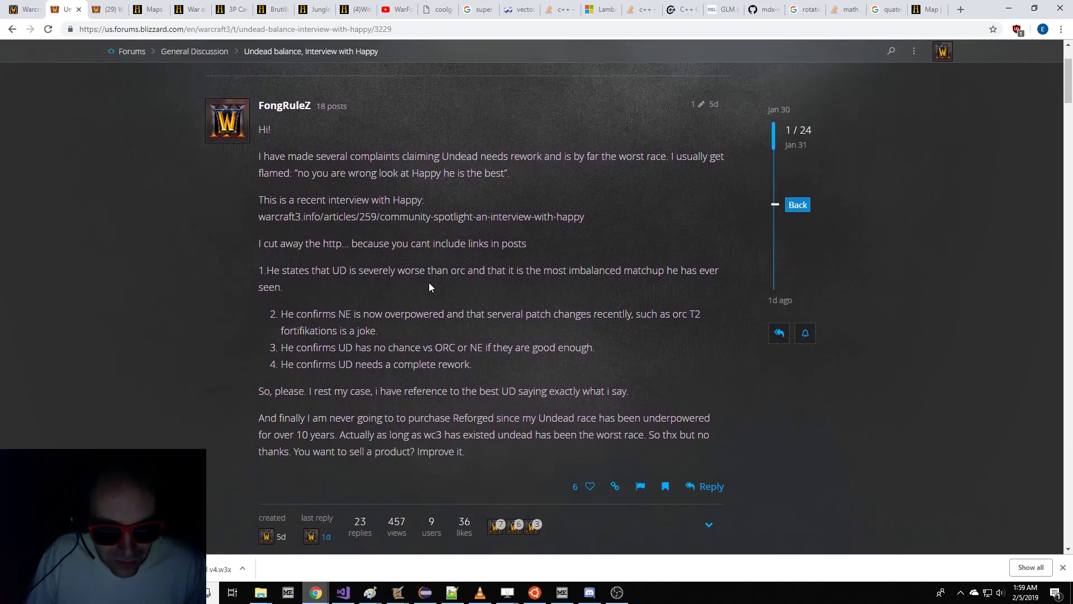
- Check the modification time of the exported war3map.w3u in the War3mod.mpq folder and return to the browser
mouse_move(261, 592)
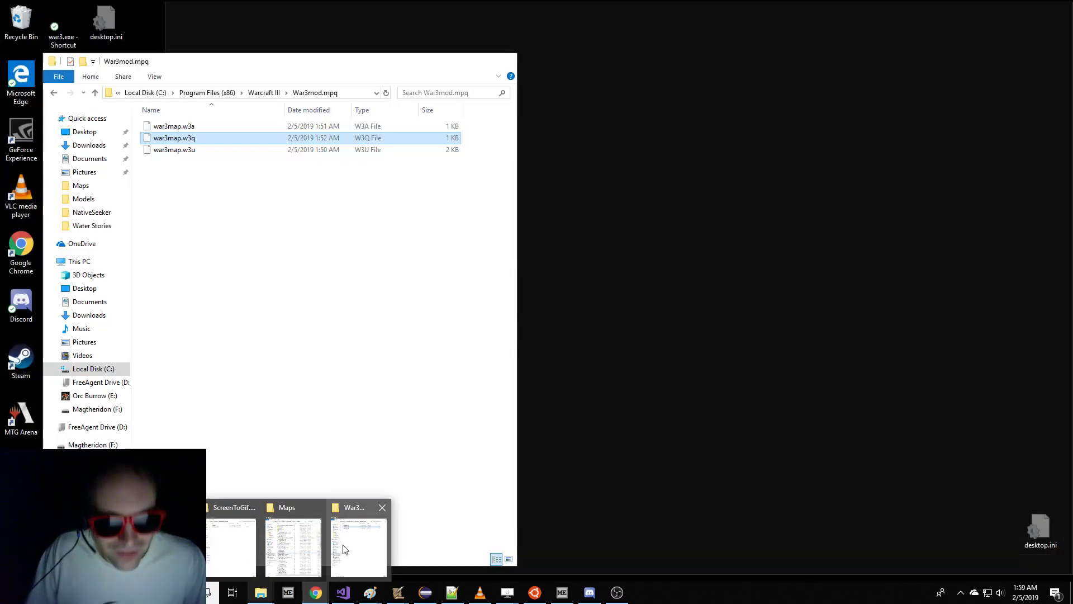
click(345, 550)
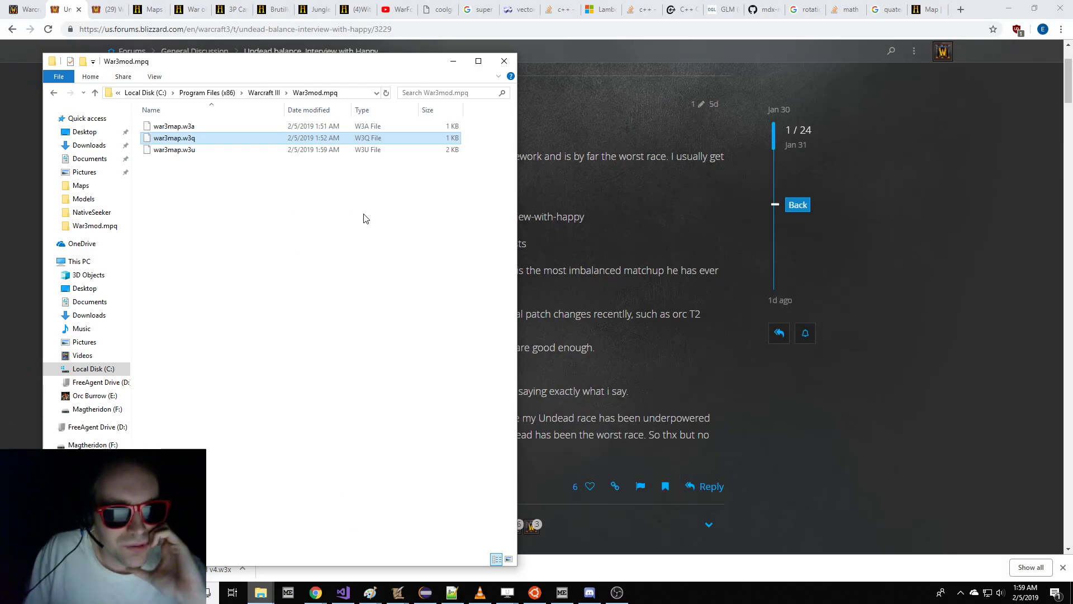
click(860, 255)
- Read the opening post's claims about Undead balance and the interview with Happy
scroll(504, 341, up, 2)
scroll(433, 355, down, 3)
scroll(433, 355, up, 3)
scroll(431, 358, down, 1)
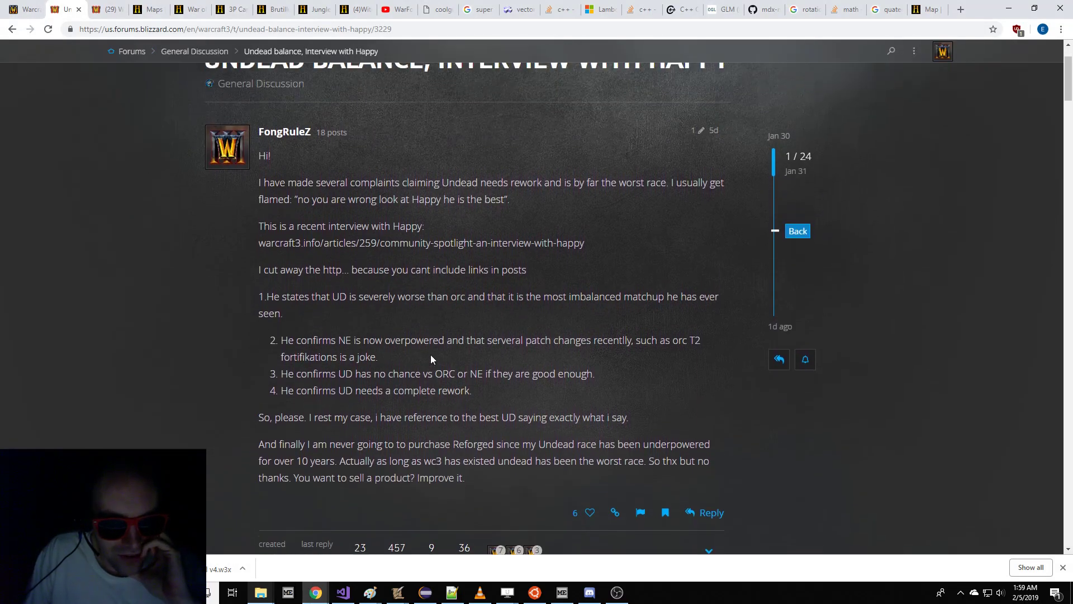
scroll(430, 354, up, 1)
scroll(430, 354, up, 2)
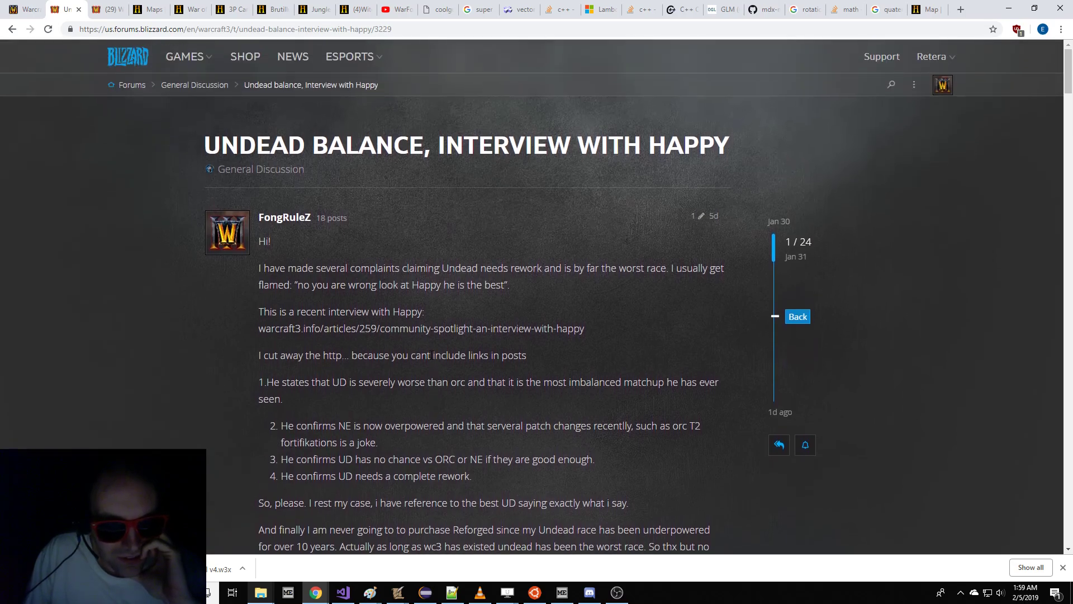
scroll(430, 354, down, 2)
scroll(430, 354, up, 2)
scroll(431, 355, down, 1)
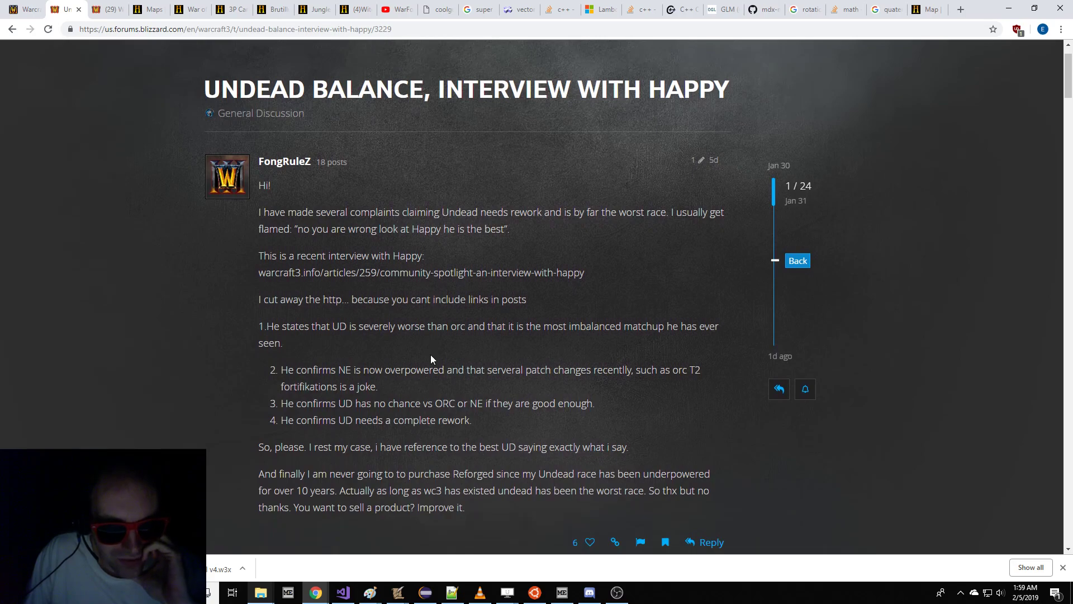
scroll(430, 355, up, 1)
scroll(431, 354, down, 1)
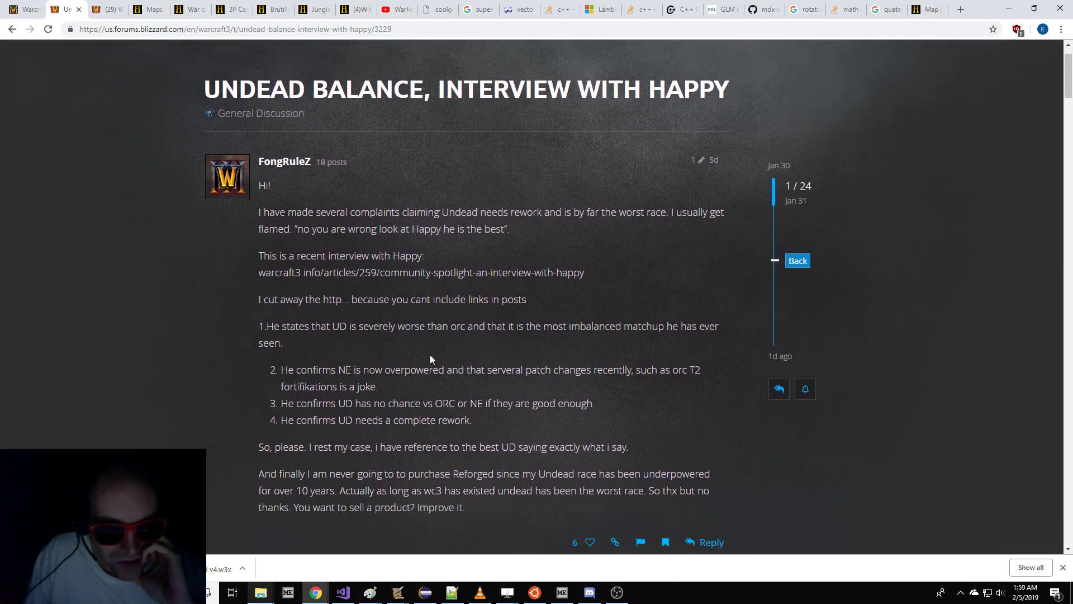
scroll(430, 355, up, 1)
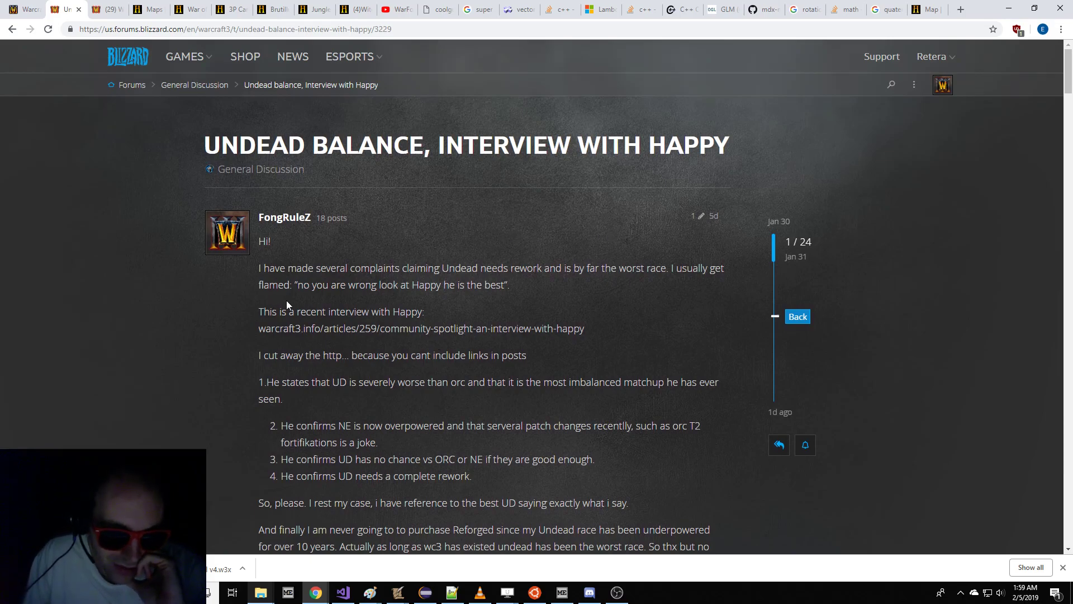
scroll(289, 302, down, 1)
scroll(290, 302, up, 2)
key(super+d)
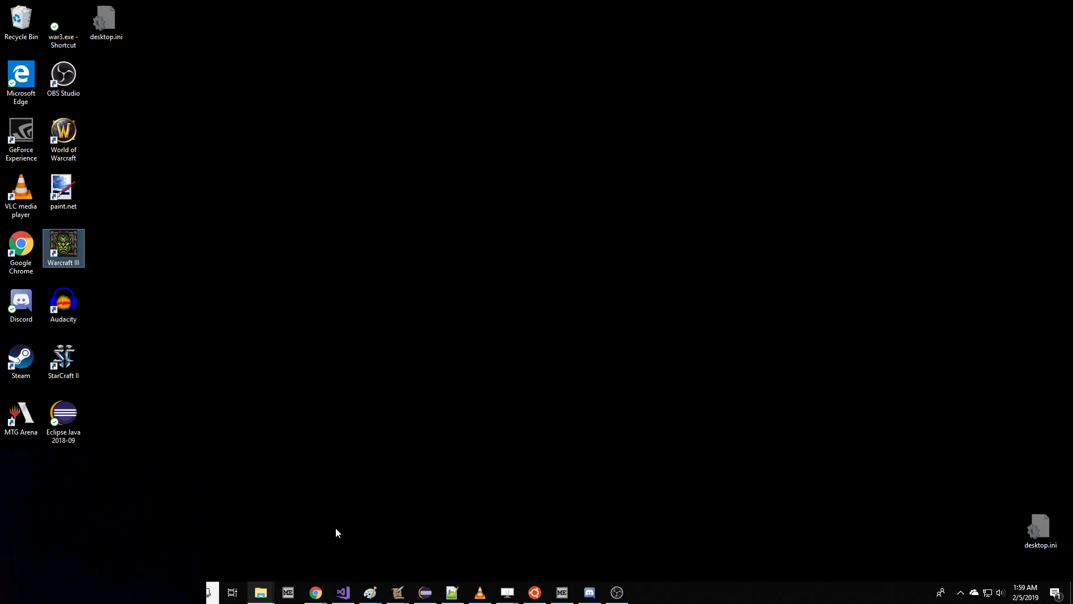
mouse_move(327, 597)
click(485, 531)
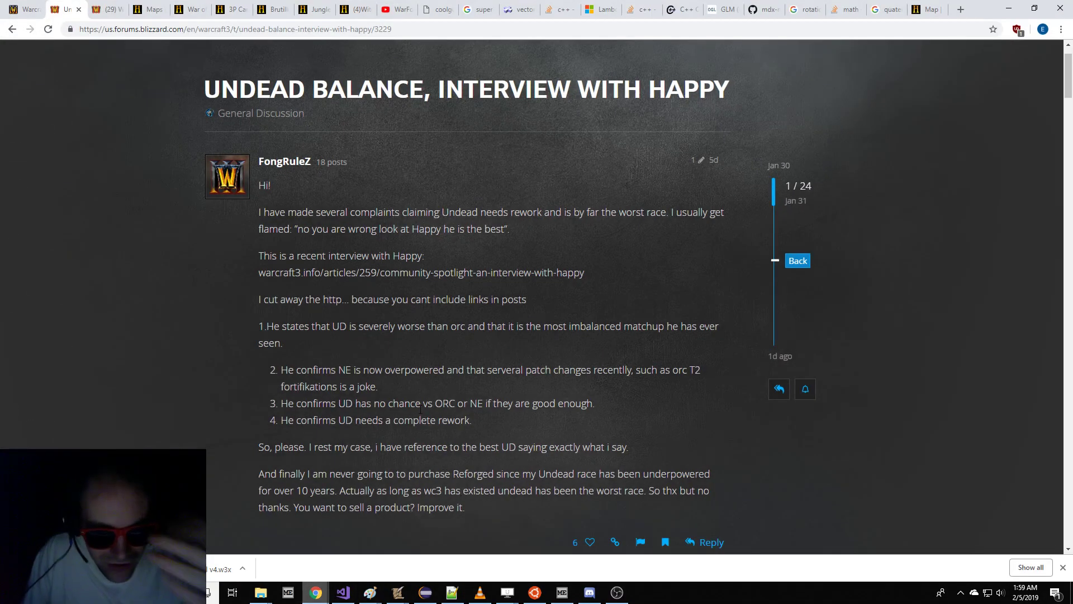
- Launch Warcraft III, log on to the Europe Battle.net gateway with the account password and enter the chat channel
key(super+d)
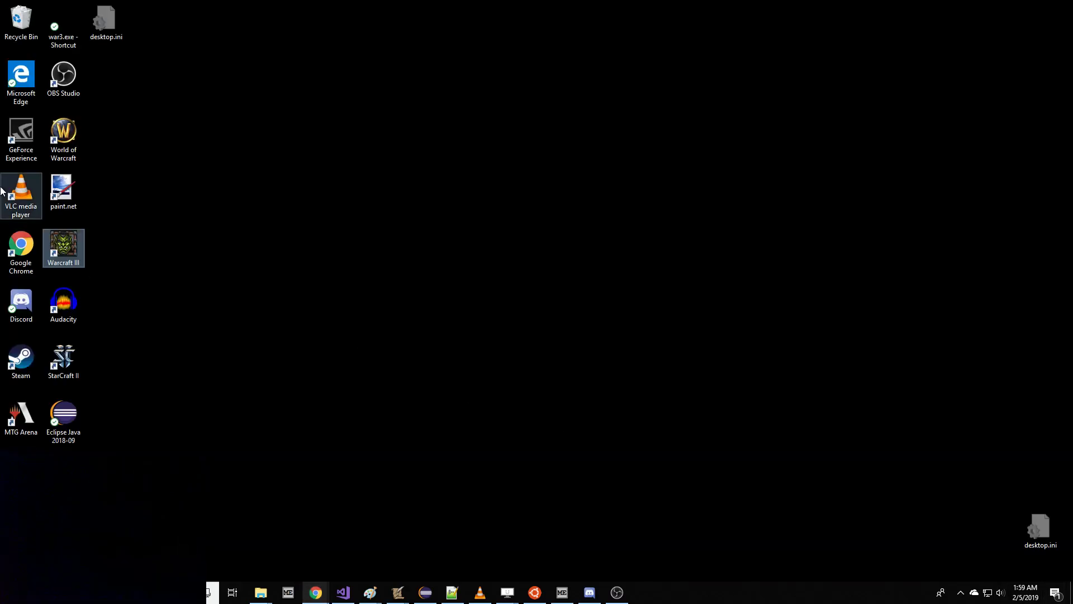
click(53, 239)
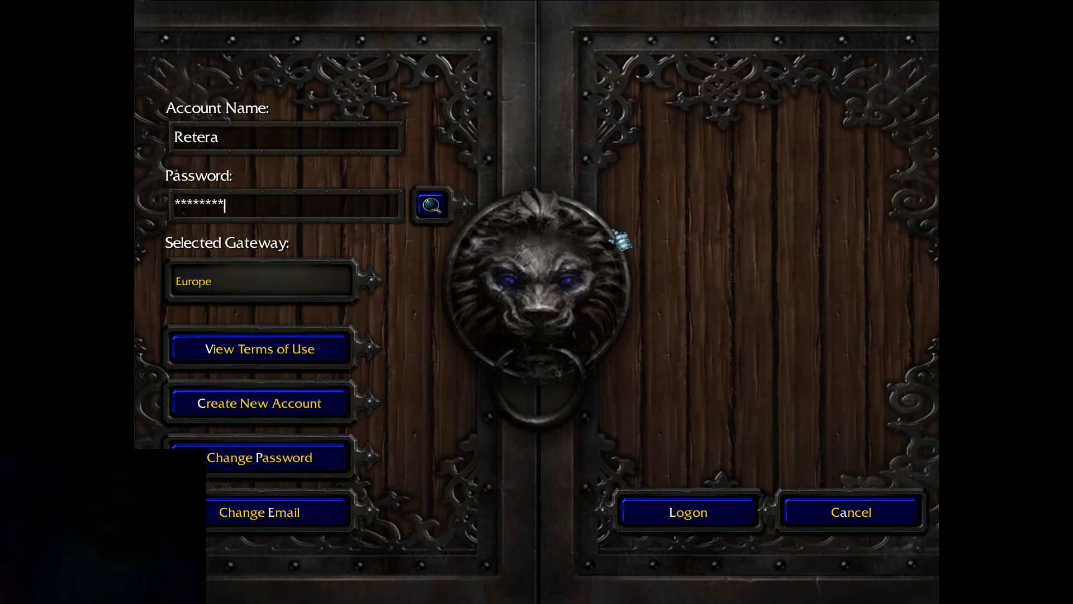
key(Return)
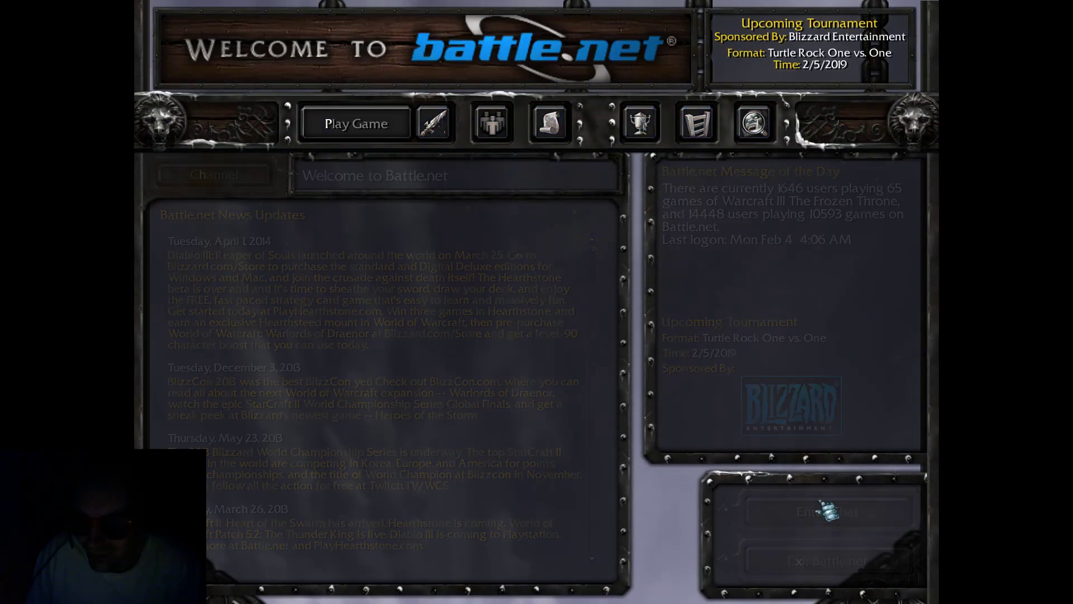
click(828, 509)
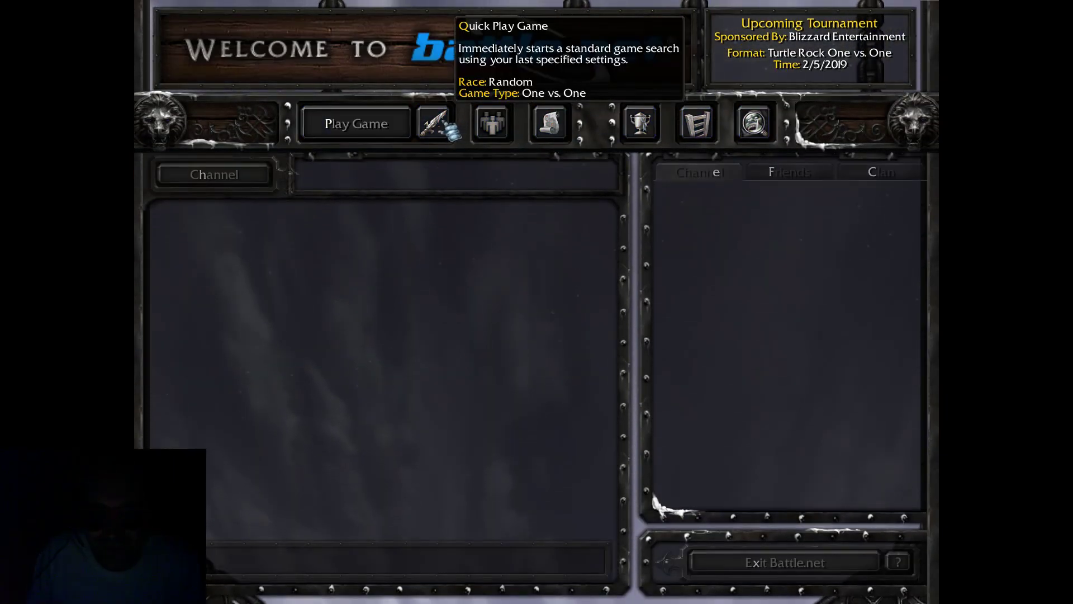
- Try a quick One vs. One standard game search, cancel it and return to the desktop
click(439, 124)
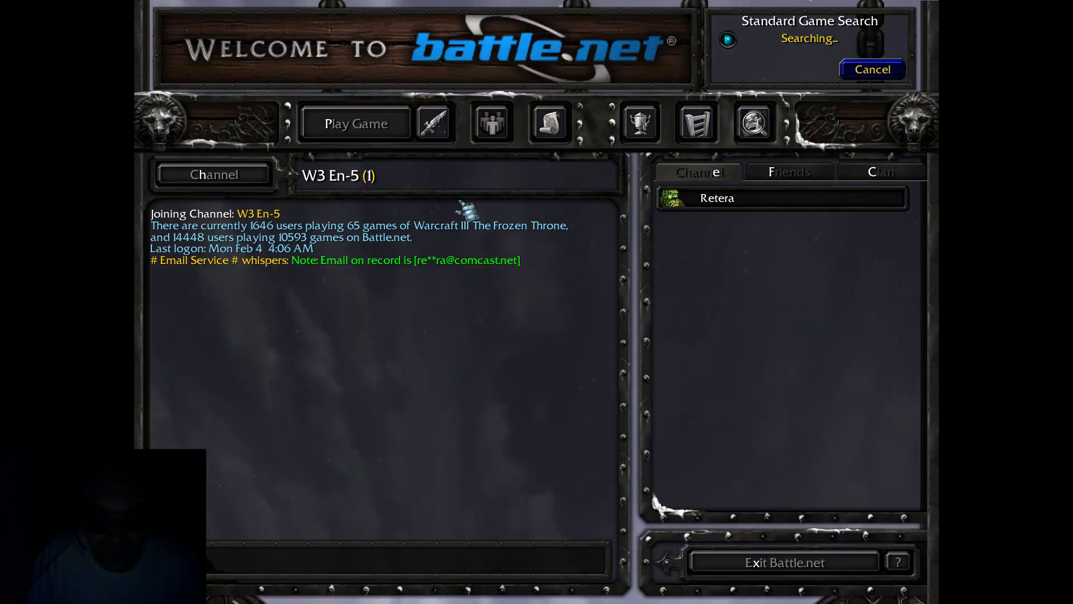
click(864, 74)
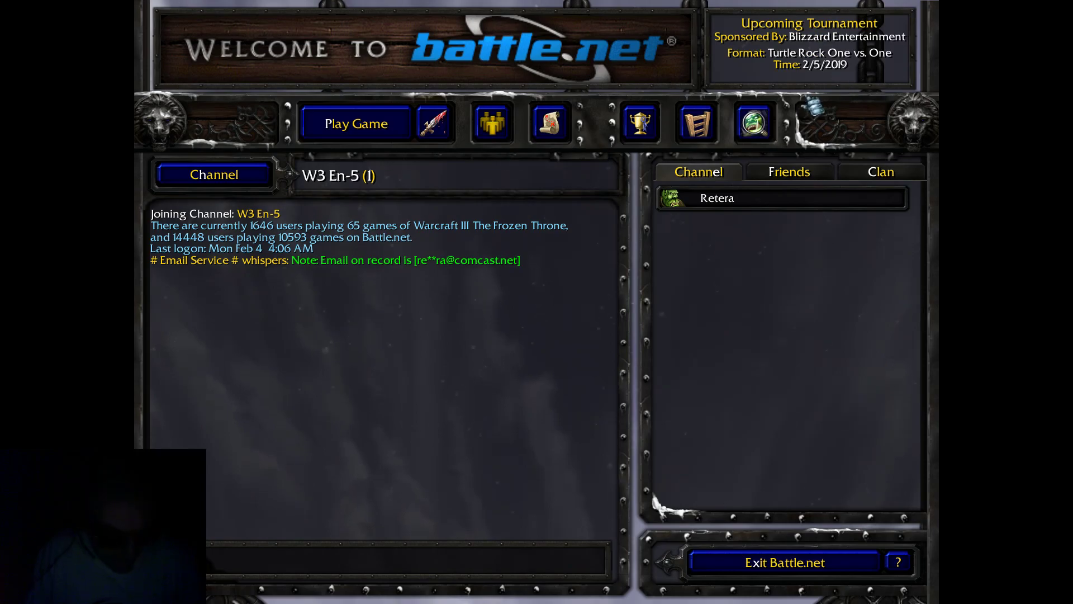
key(super+d)
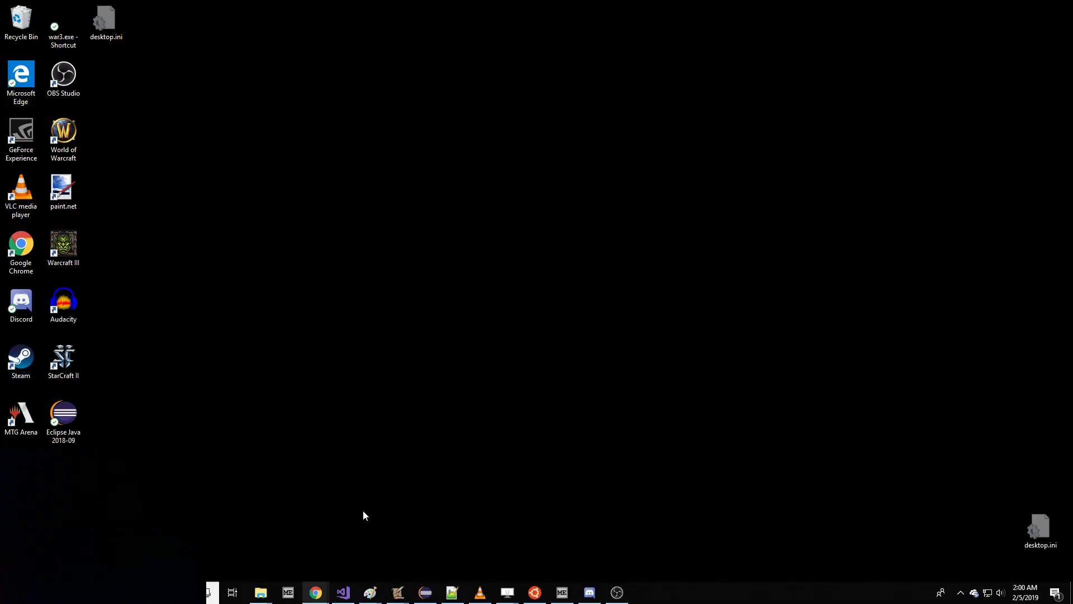
- Switch back to the browser and look over the opening post of the Undead balance thread again
mouse_move(316, 592)
click(449, 538)
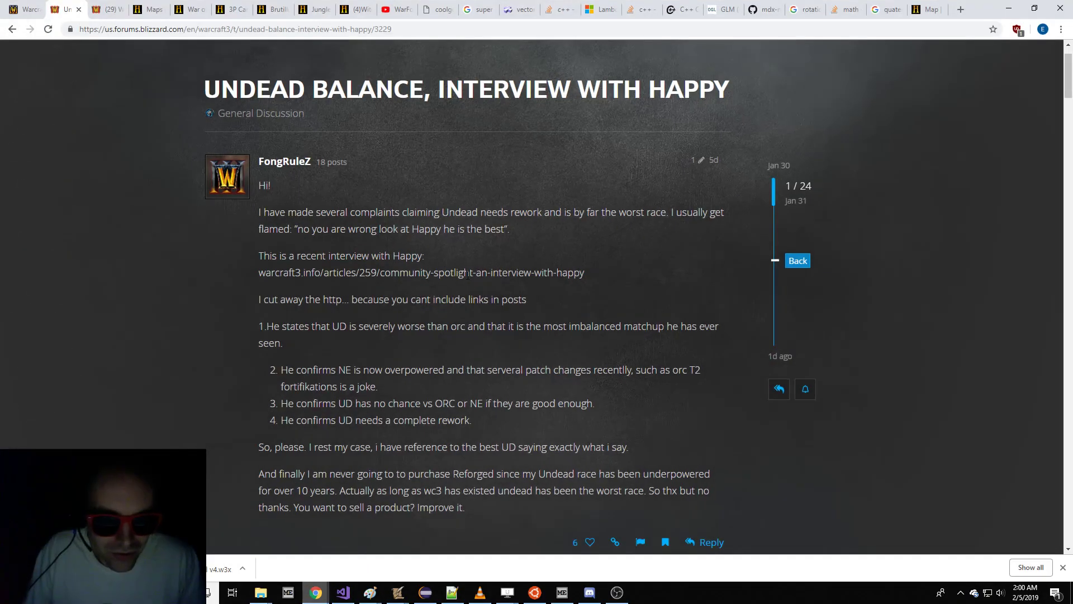
scroll(468, 274, up, 1)
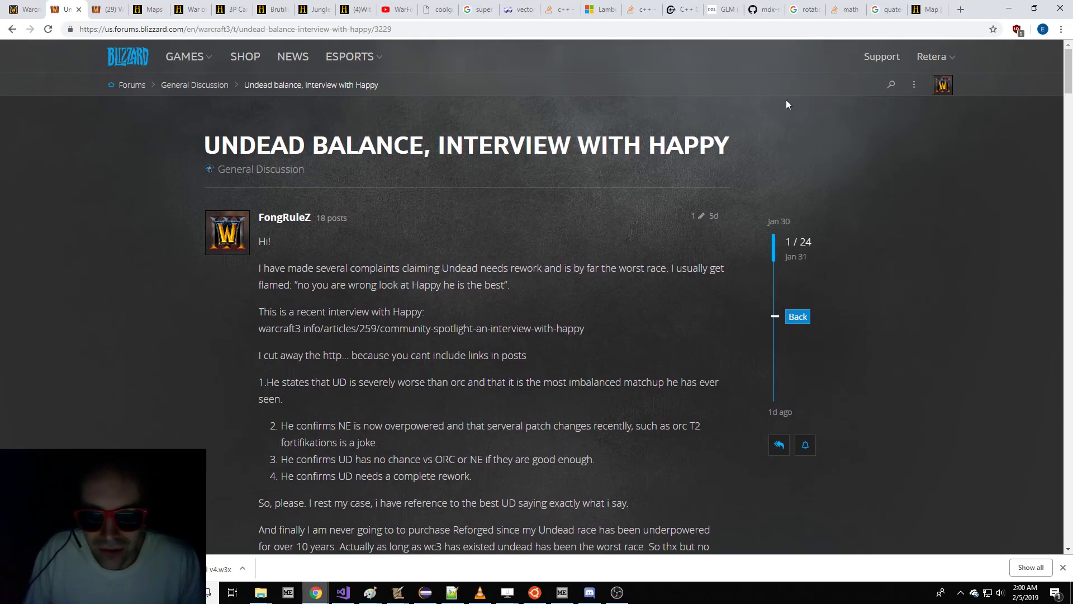
scroll(965, 291, down, 3)
scroll(965, 291, up, 3)
scroll(428, 113, down, 1)
scroll(428, 113, up, 1)
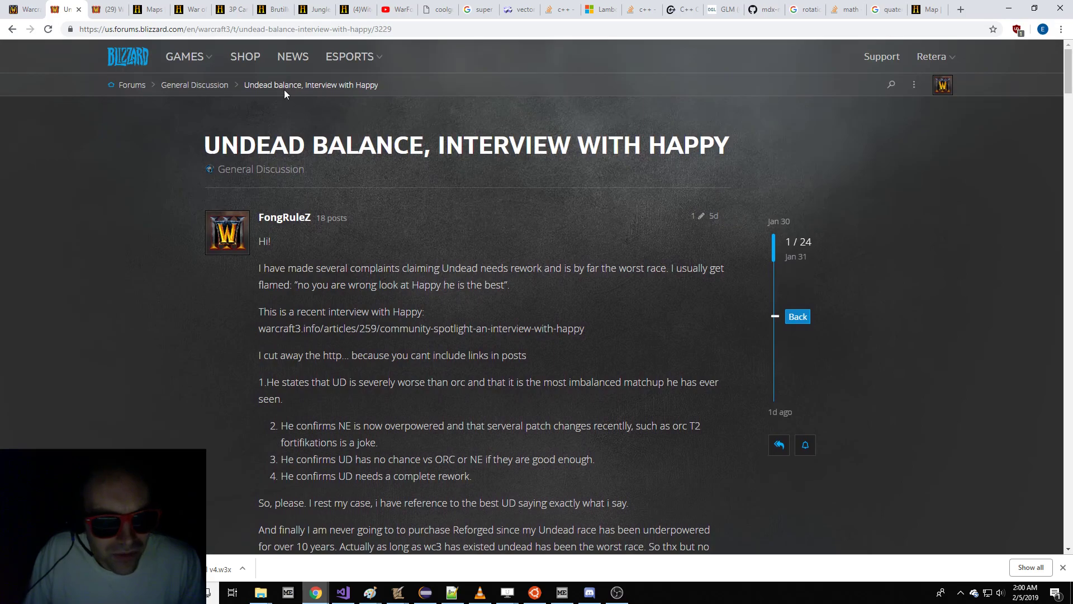
- Open the General Discussion forum and look through its list of recent topics
click(203, 88)
scroll(427, 223, down, 3)
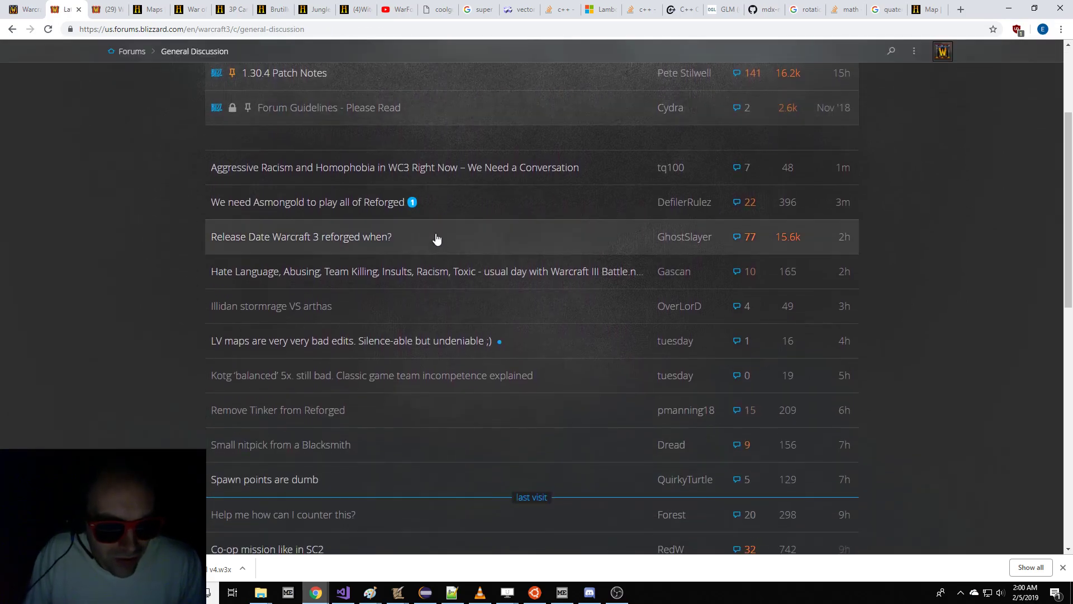
mouse_move(369, 204)
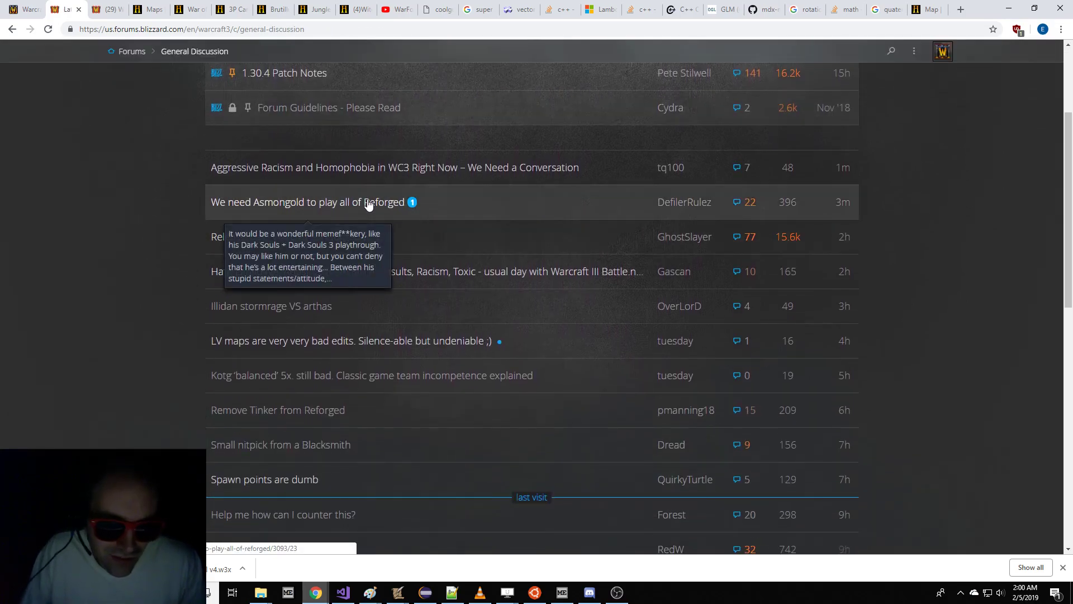
scroll(116, 208, down, 3)
scroll(112, 209, up, 3)
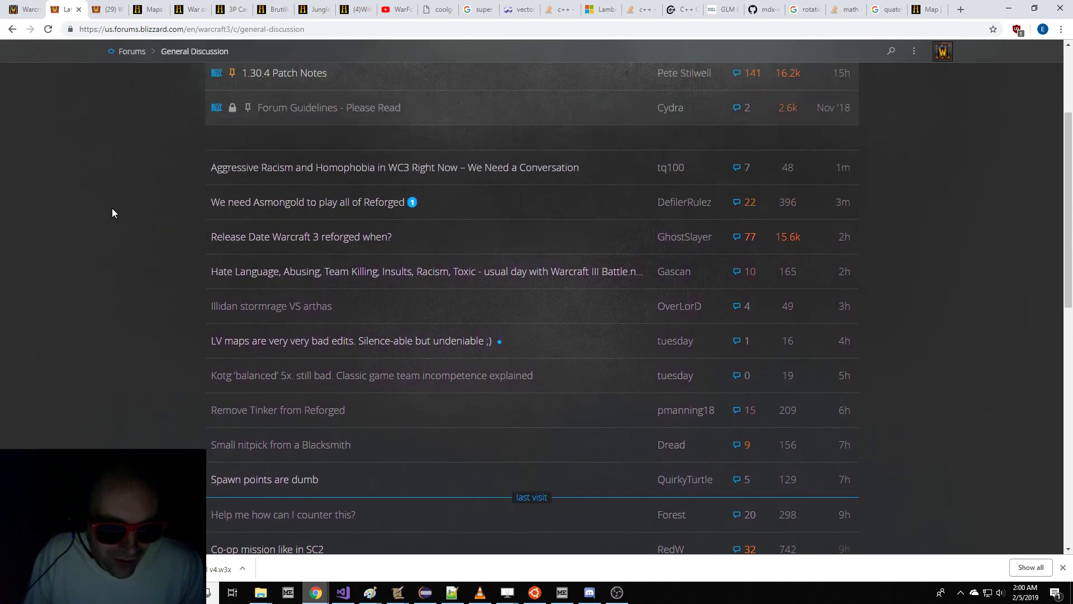